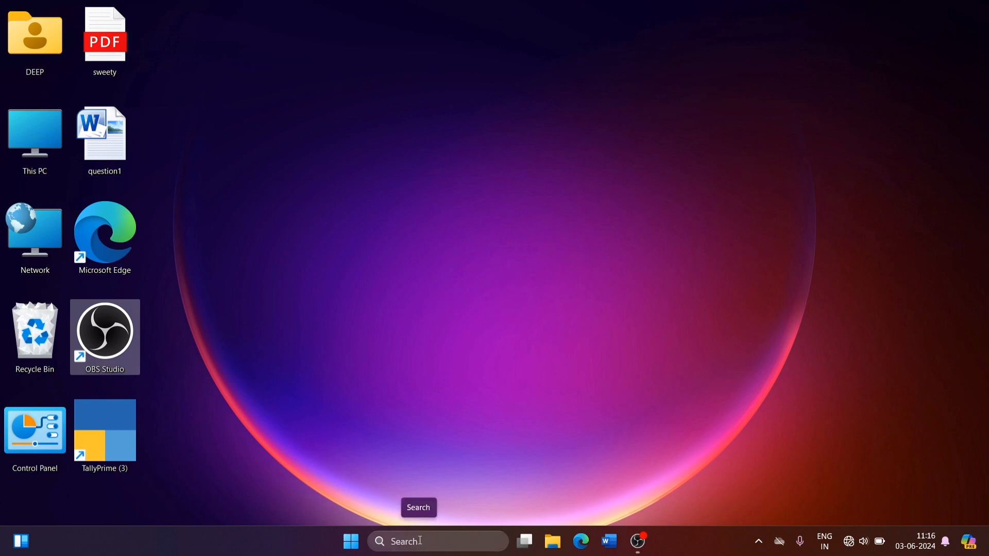
Step: Search Windows for "word", launch Microsoft Word 2010 from the results, and close it
click(421, 540)
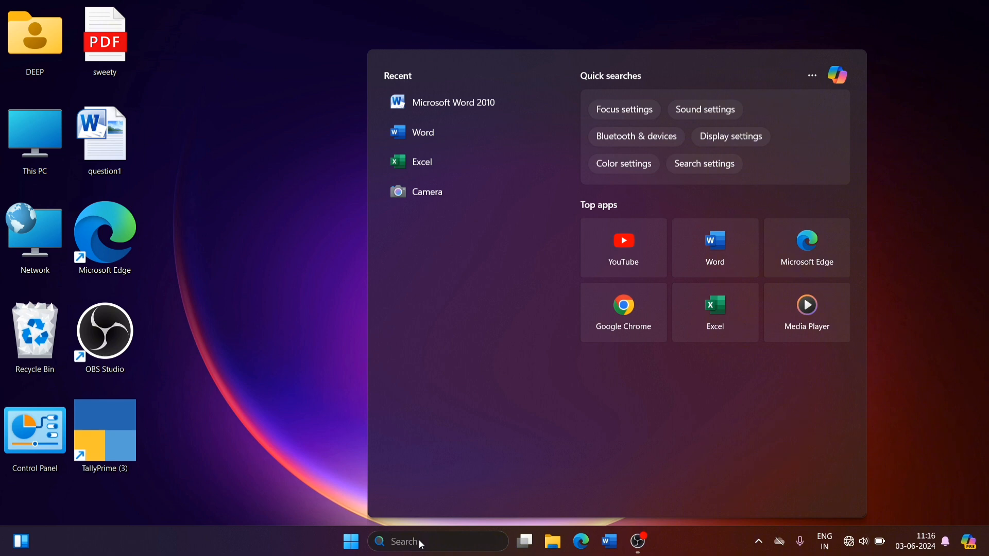
text(word)
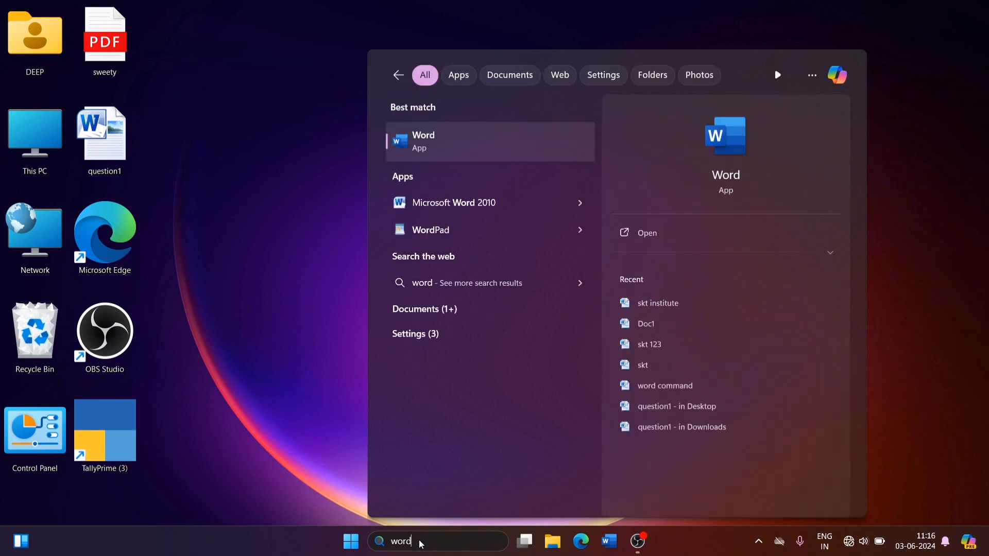
click(469, 204)
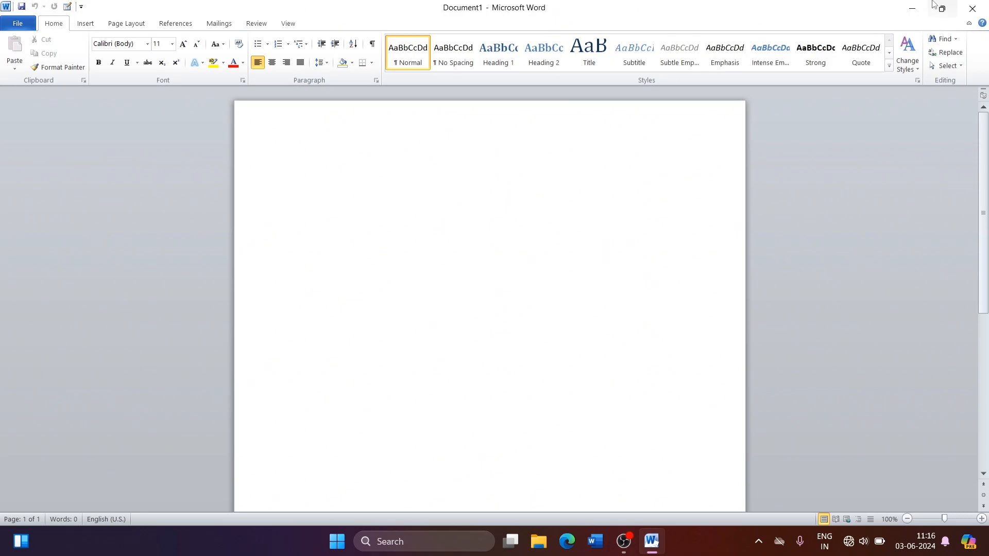
click(971, 9)
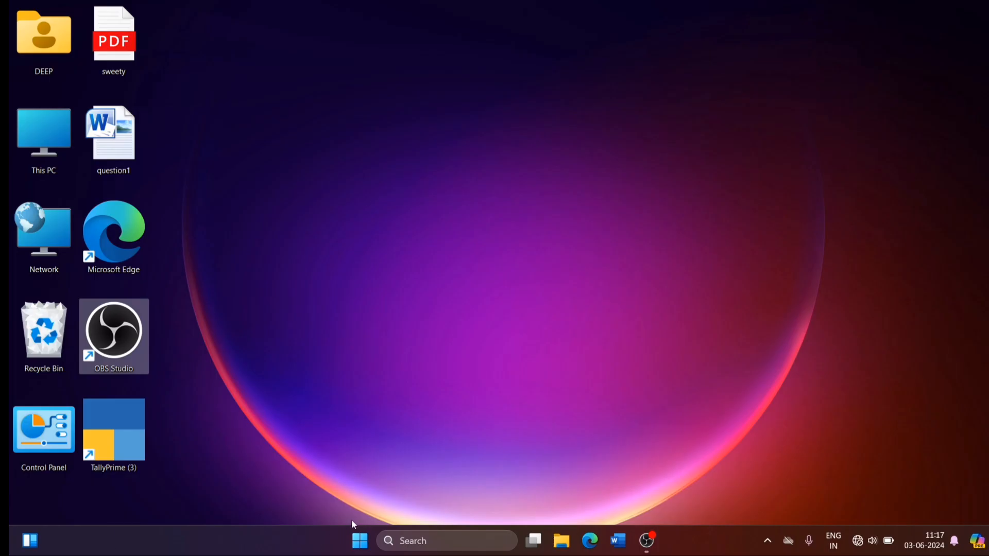
Step: Launch Microsoft Word 2010 from the Microsoft Office folder among all installed apps, and close it
click(360, 541)
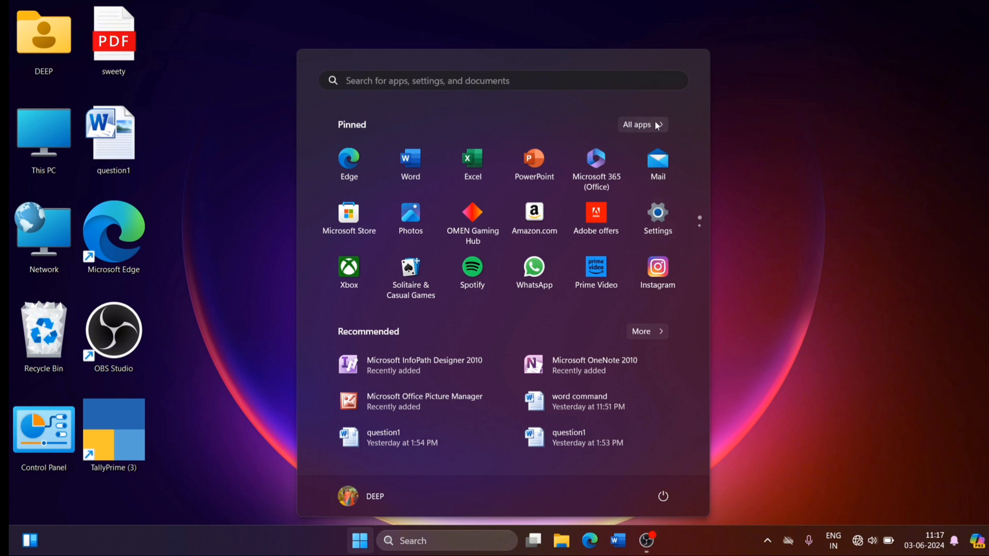
click(657, 124)
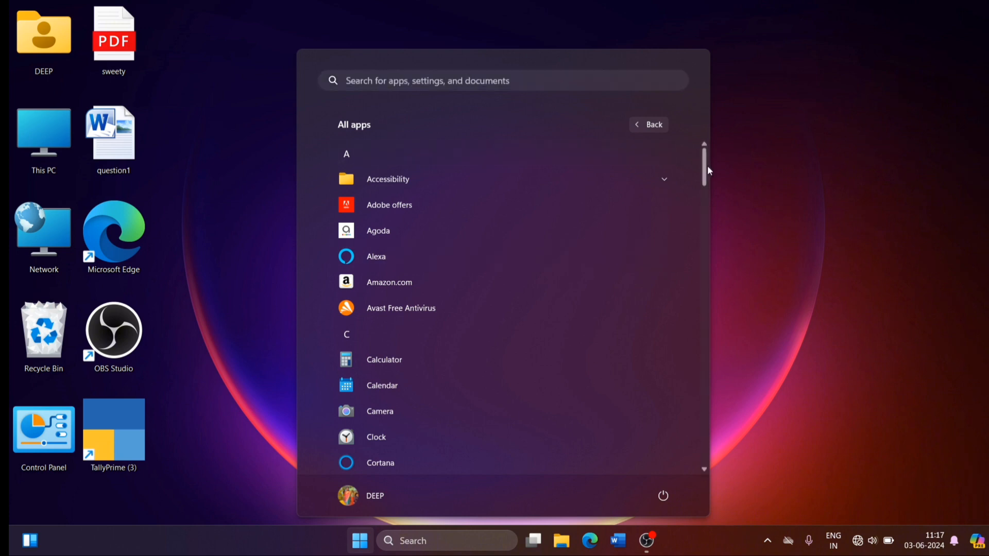
drag(707, 168, 713, 318)
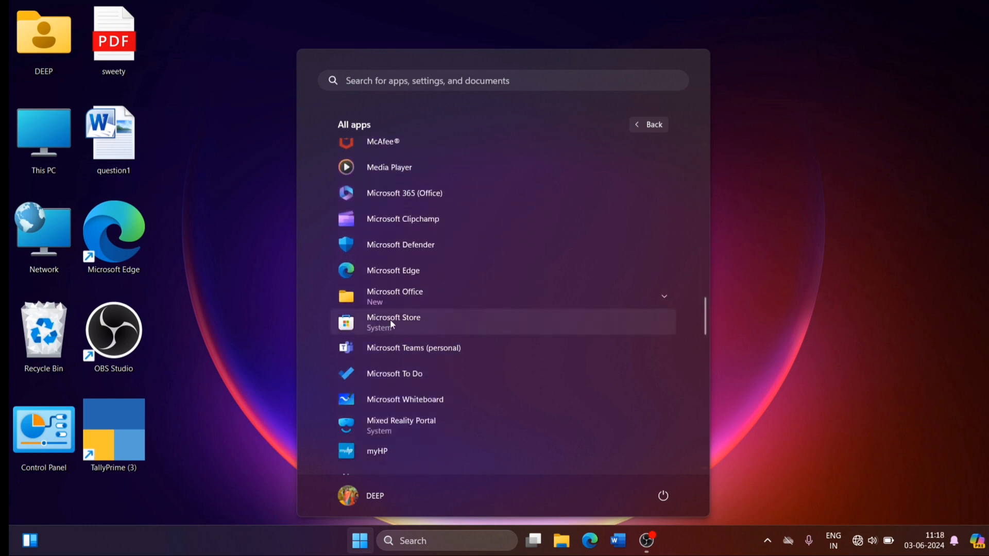
click(403, 294)
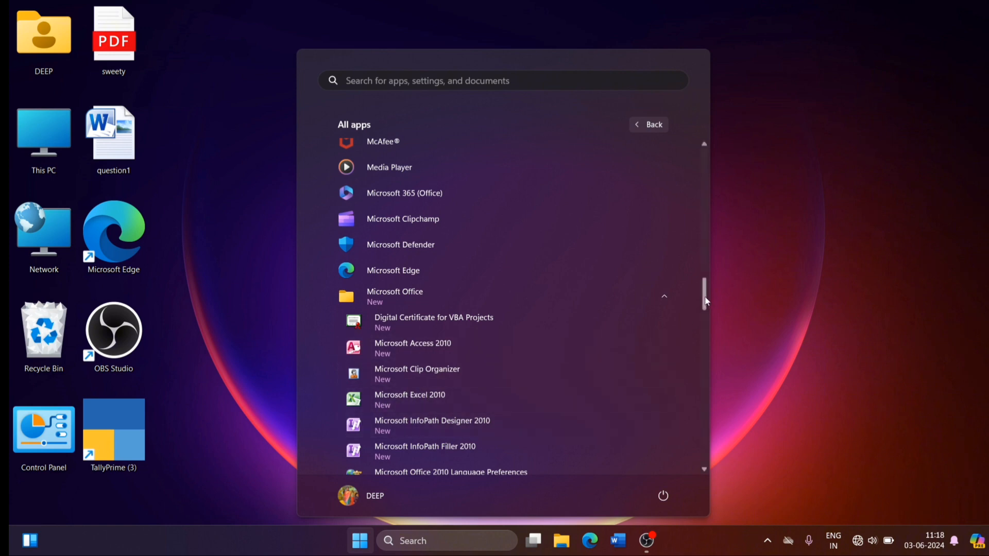
drag(706, 302, 705, 332)
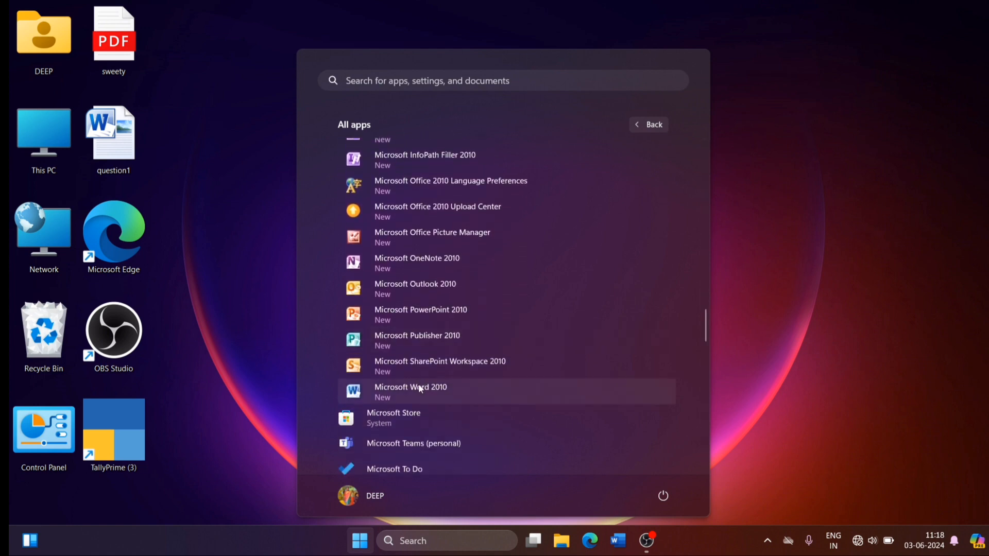
click(419, 385)
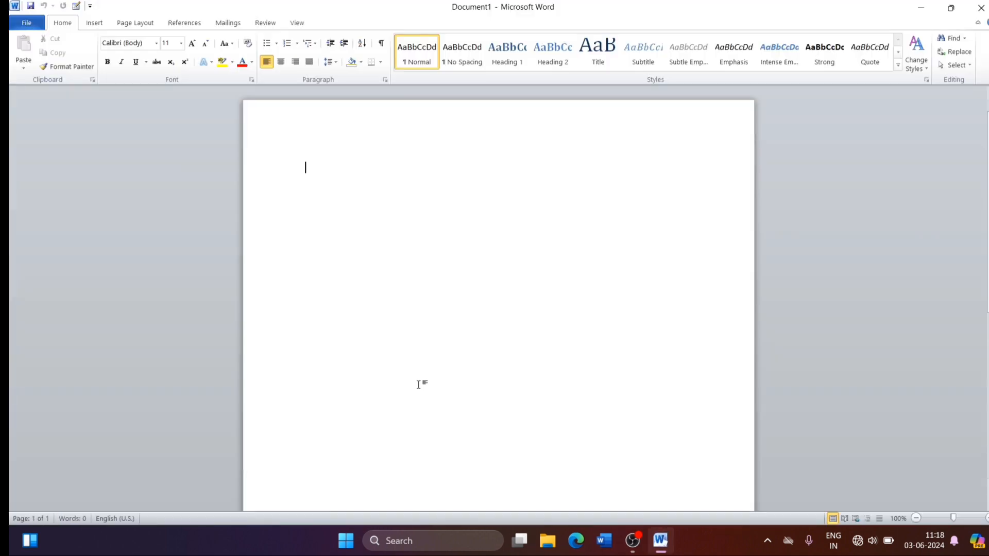
click(980, 11)
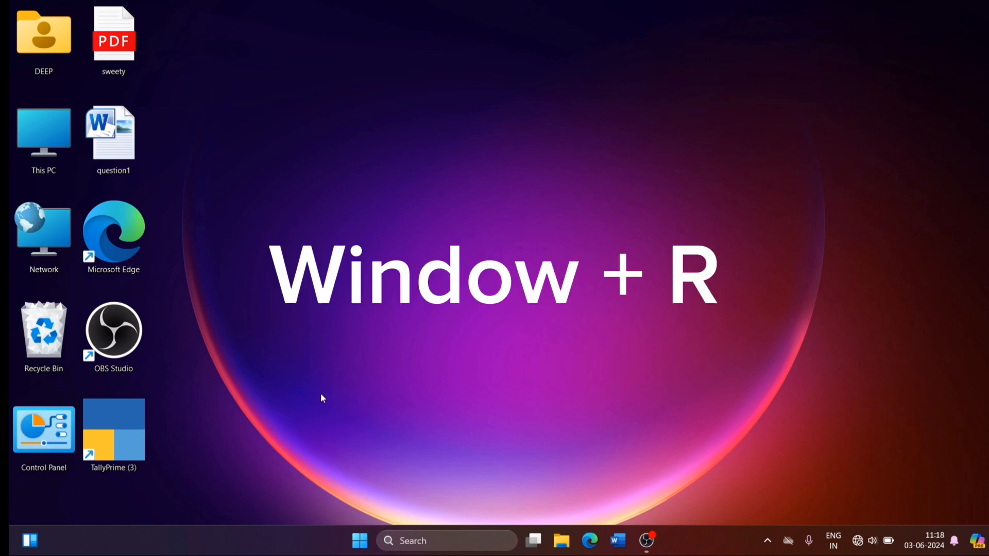
Step: Launch Word through the Windows Run dialog with the command winword, and close it
key(super+r)
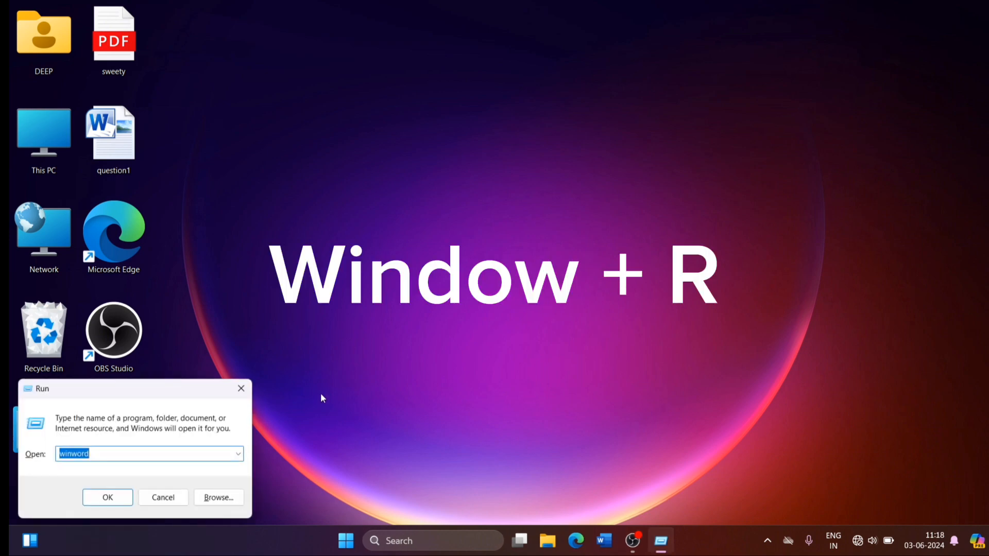
click(97, 455)
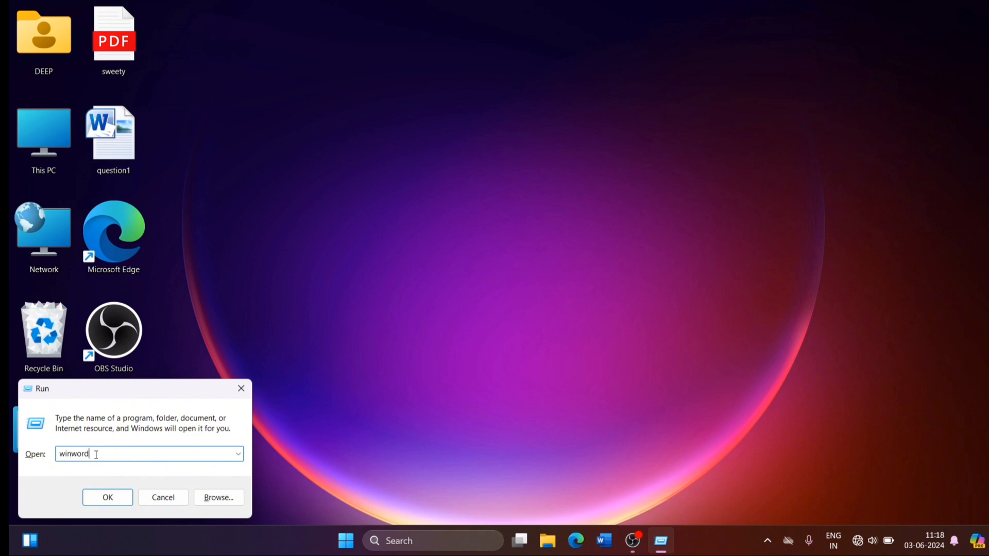
click(118, 494)
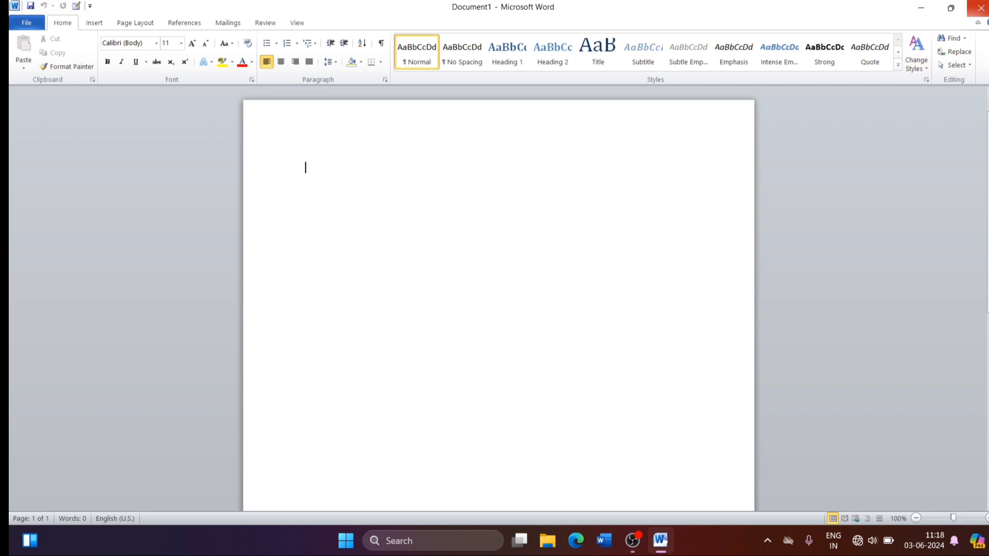
click(980, 7)
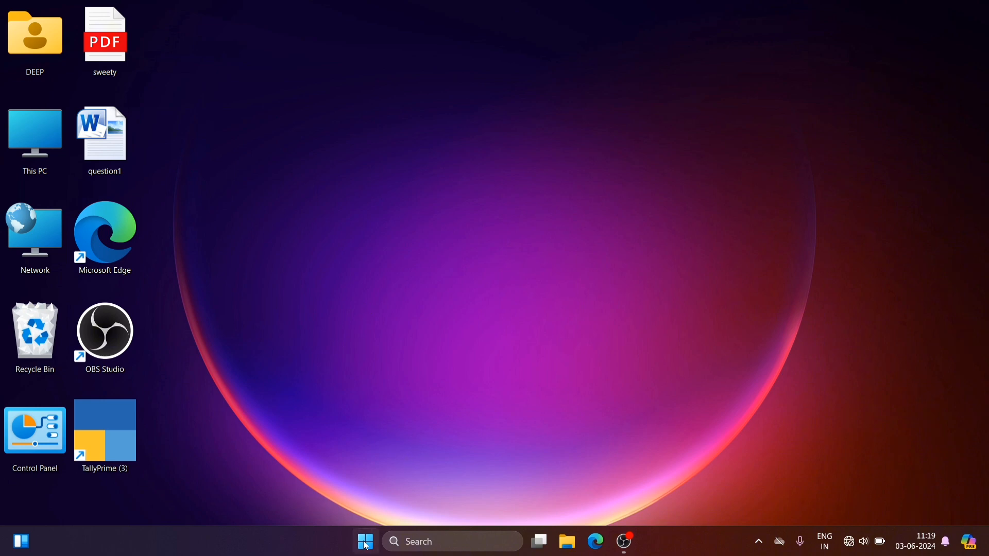
Step: Pin Microsoft Word 2010 to the taskbar, and launch it from there before closing it
click(414, 542)
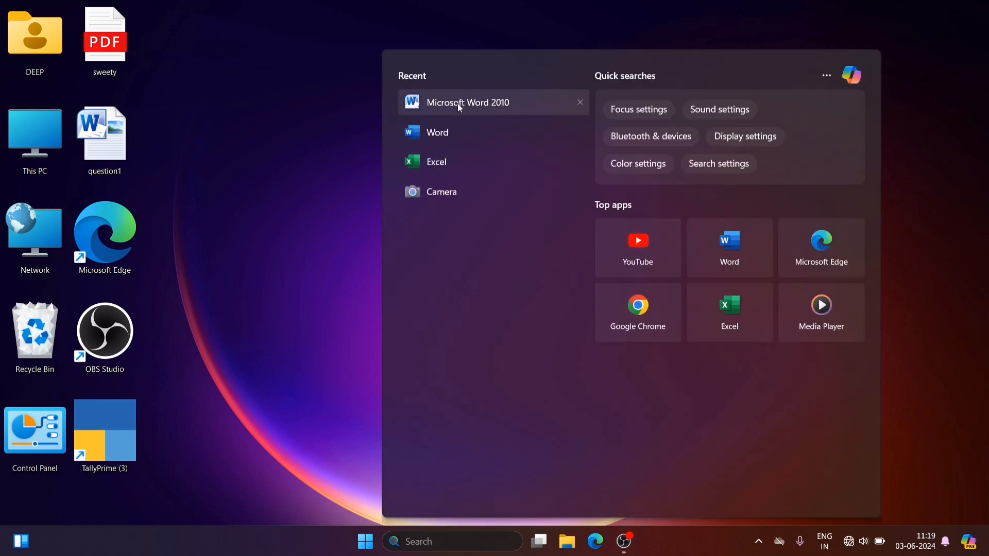
right_click(459, 108)
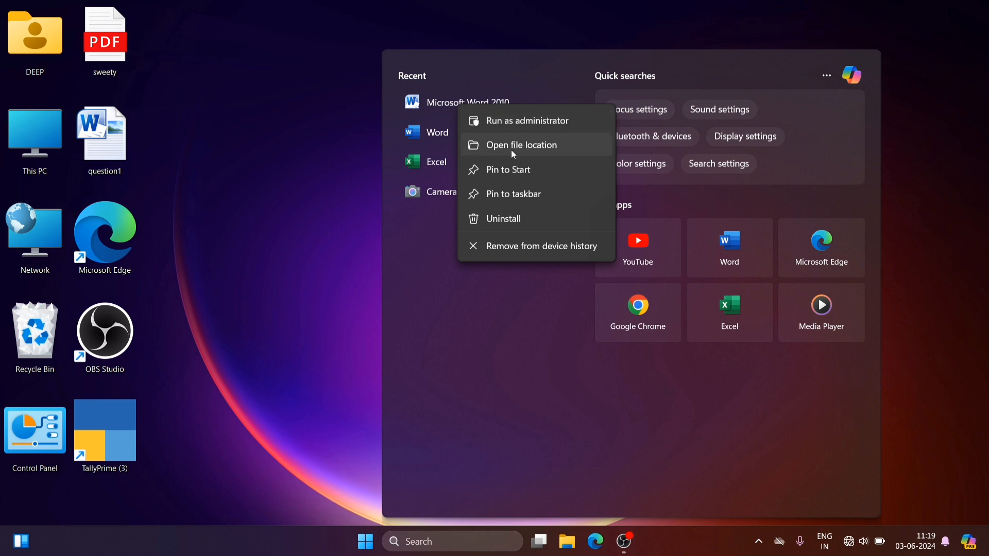
click(518, 194)
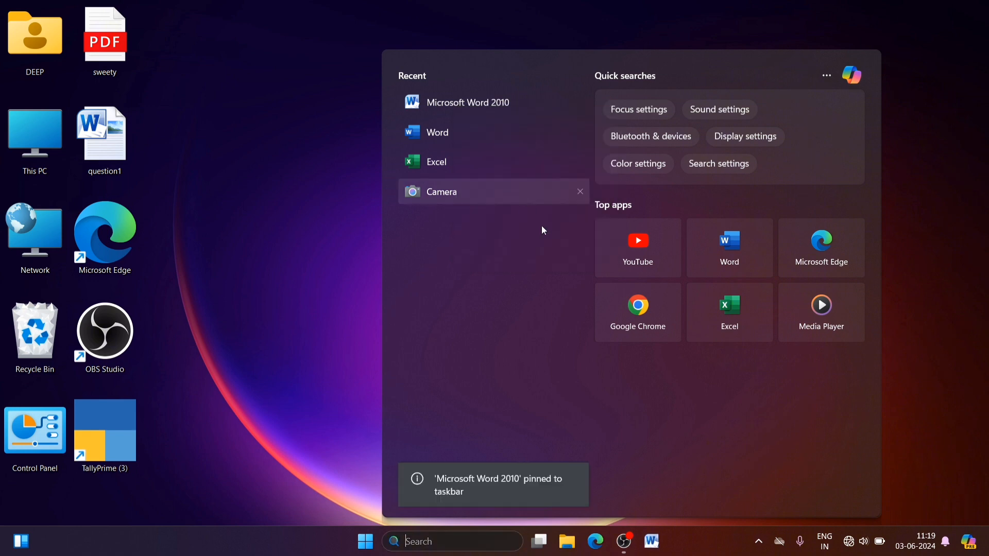
click(654, 550)
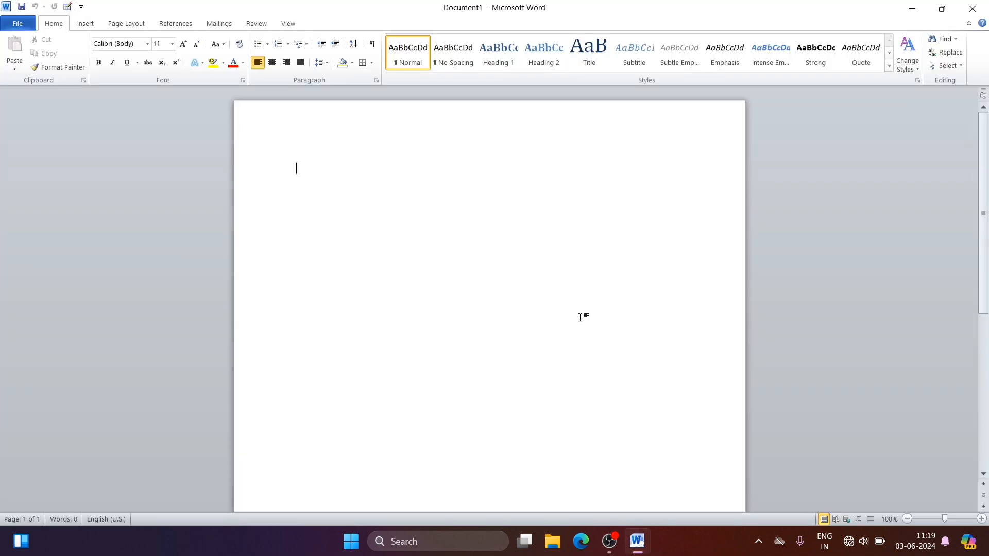
click(975, 10)
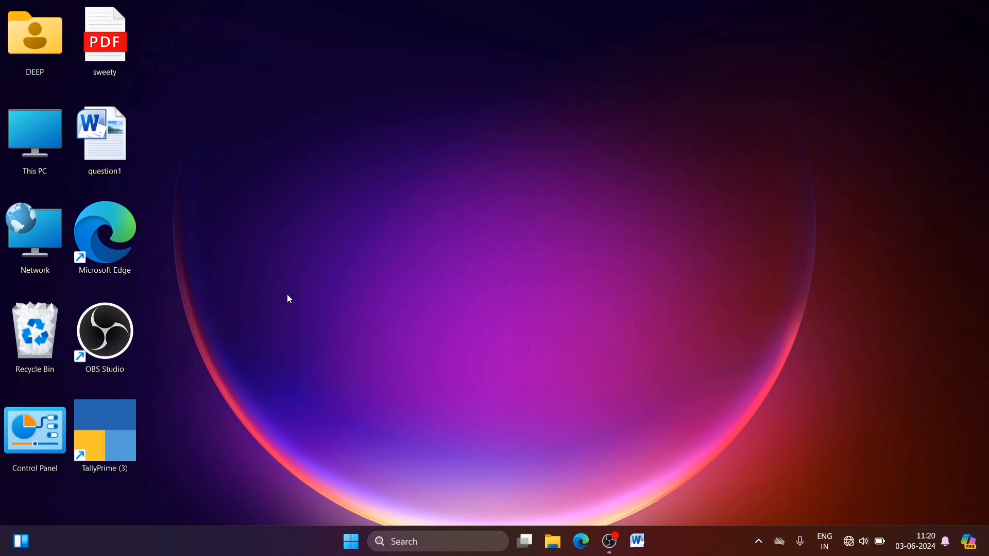
Step: Create a desktop shortcut for Microsoft Word 2010 from its file location, and use it to launch Word before closing the program
click(405, 544)
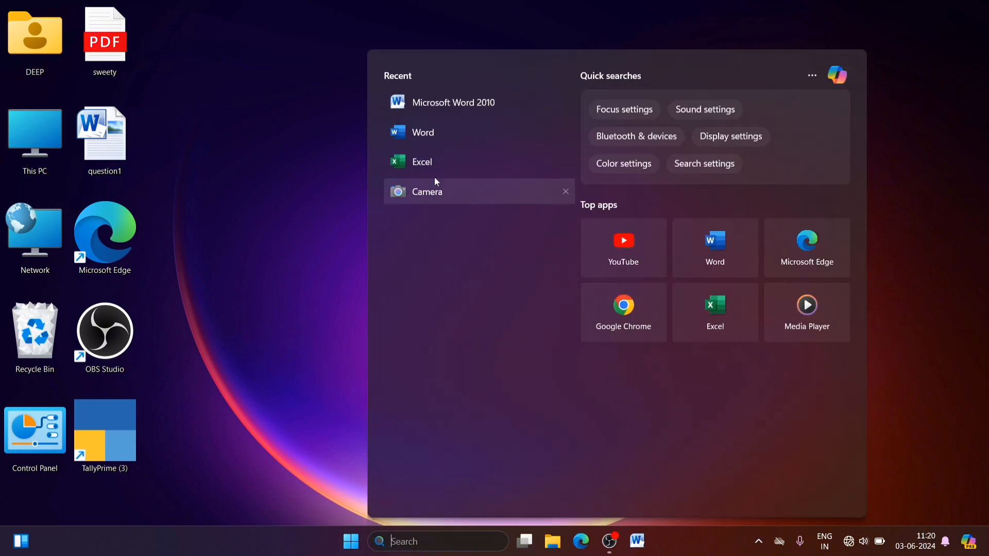
right_click(461, 105)
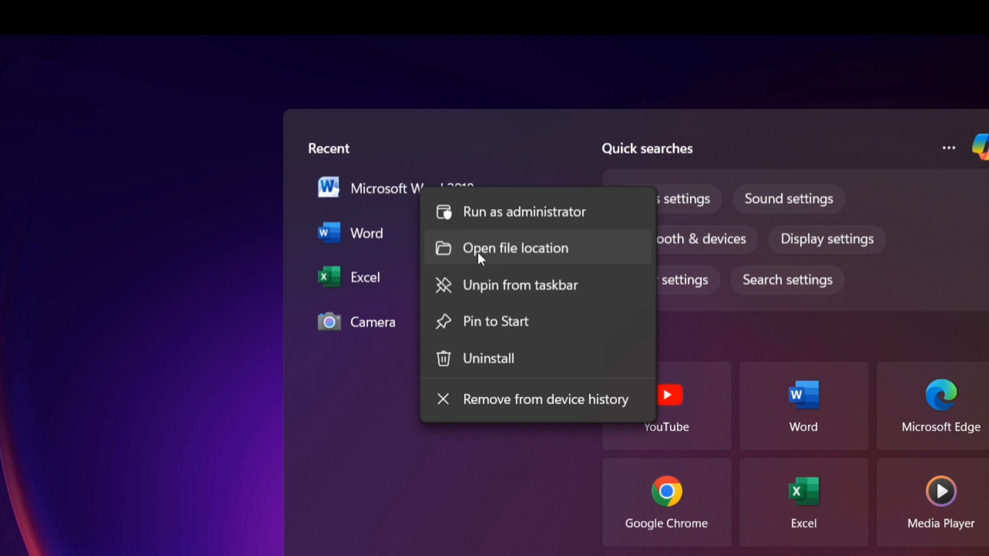
click(517, 249)
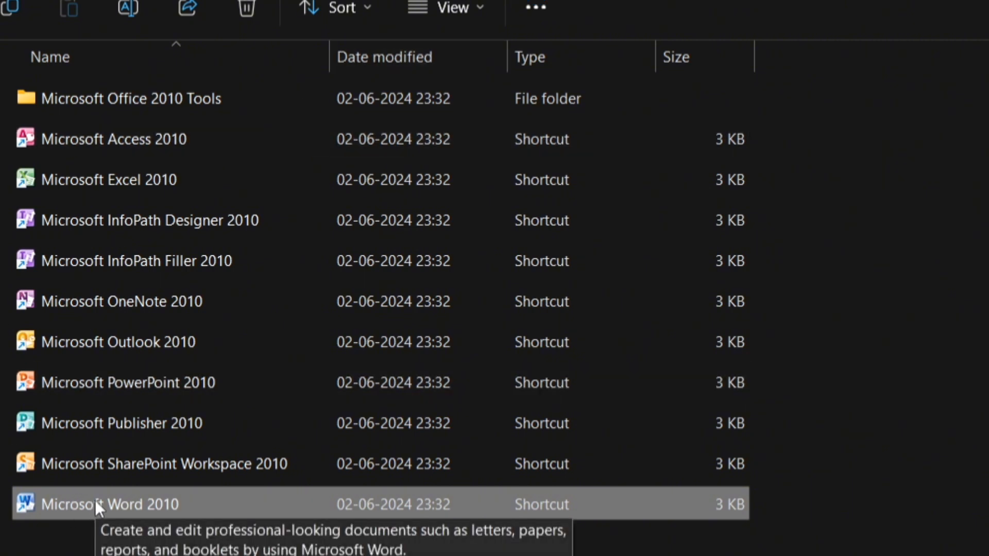
right_click(95, 499)
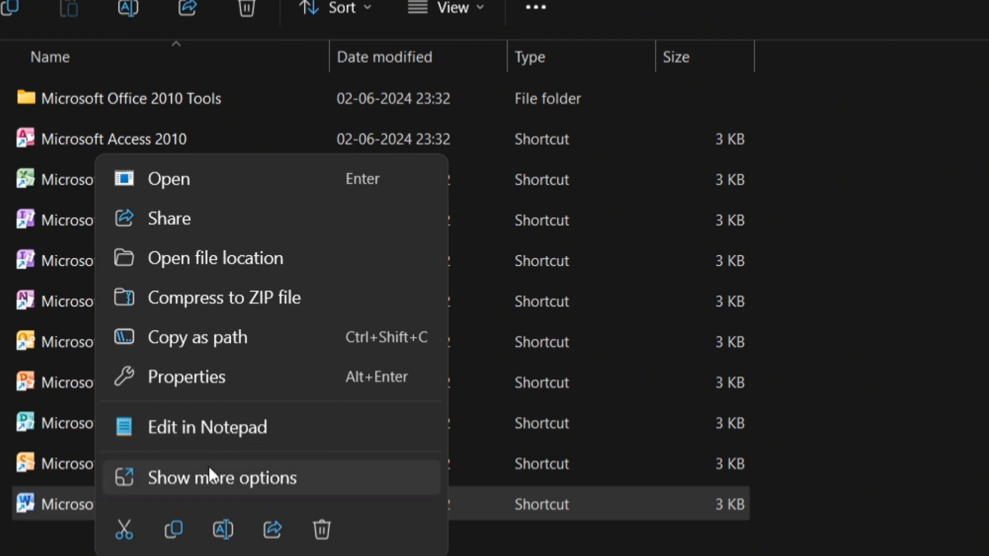
click(236, 476)
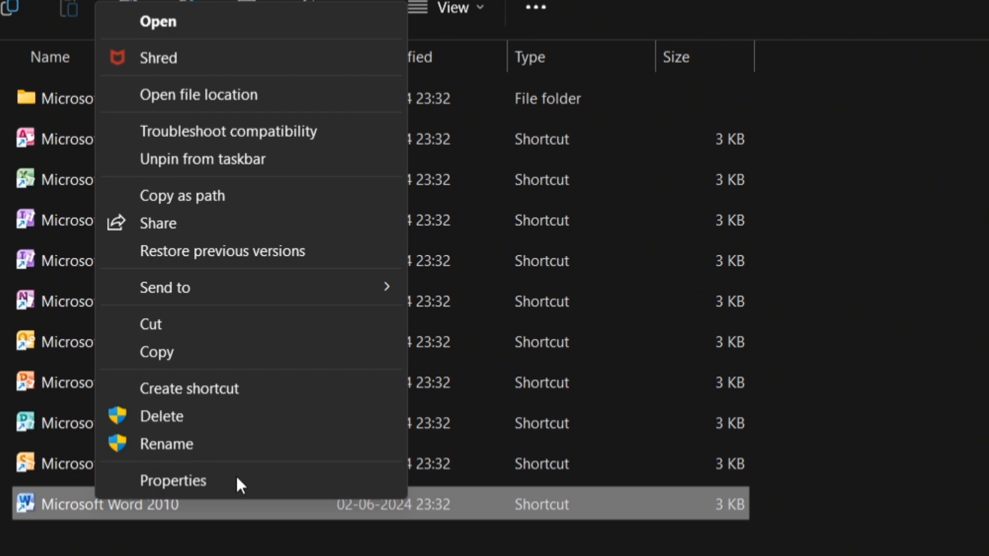
mouse_move(213, 286)
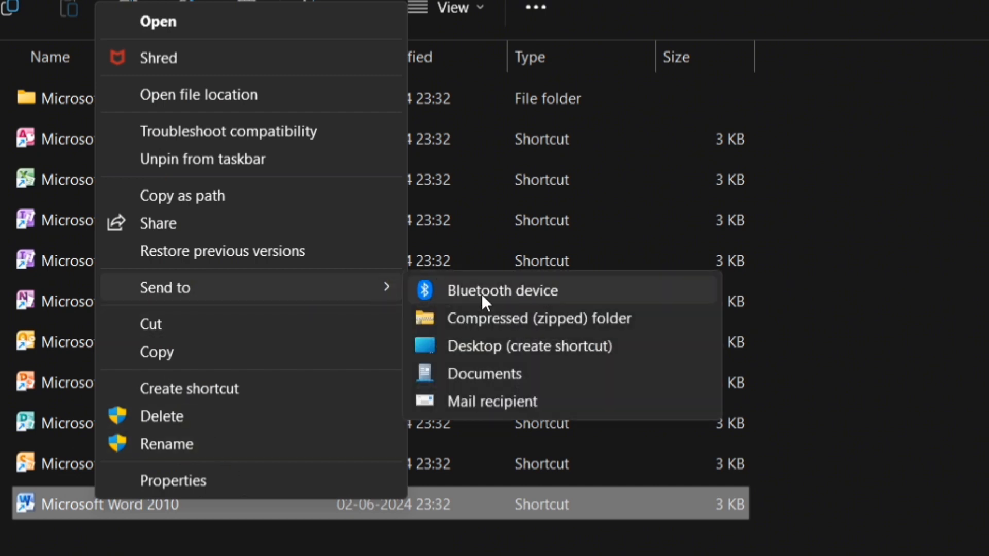
click(509, 346)
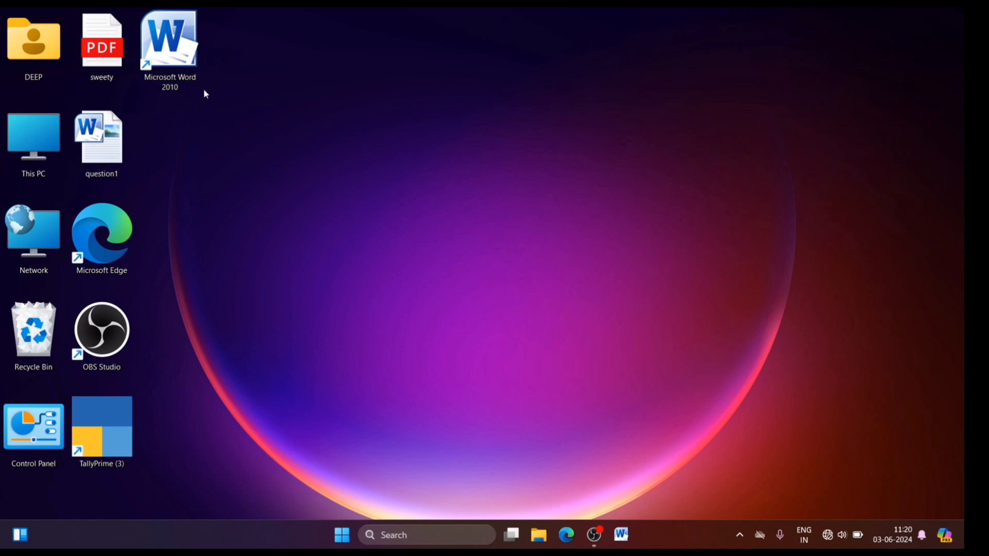
double_click(179, 65)
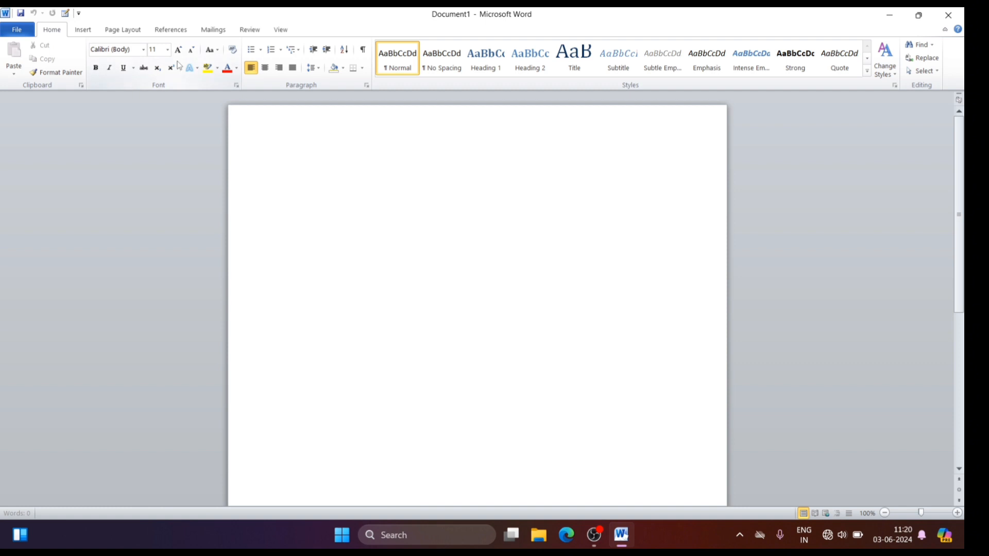
click(952, 15)
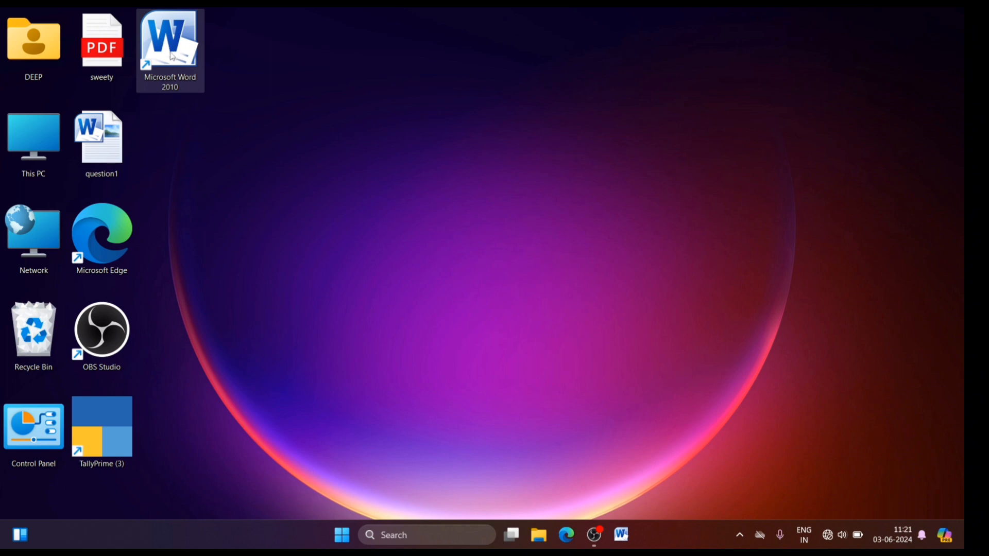
Step: Assign the shortcut key Ctrl + Alt + W to the Microsoft Word 2010 desktop shortcut, and launch Word with that key combination
right_click(172, 55)
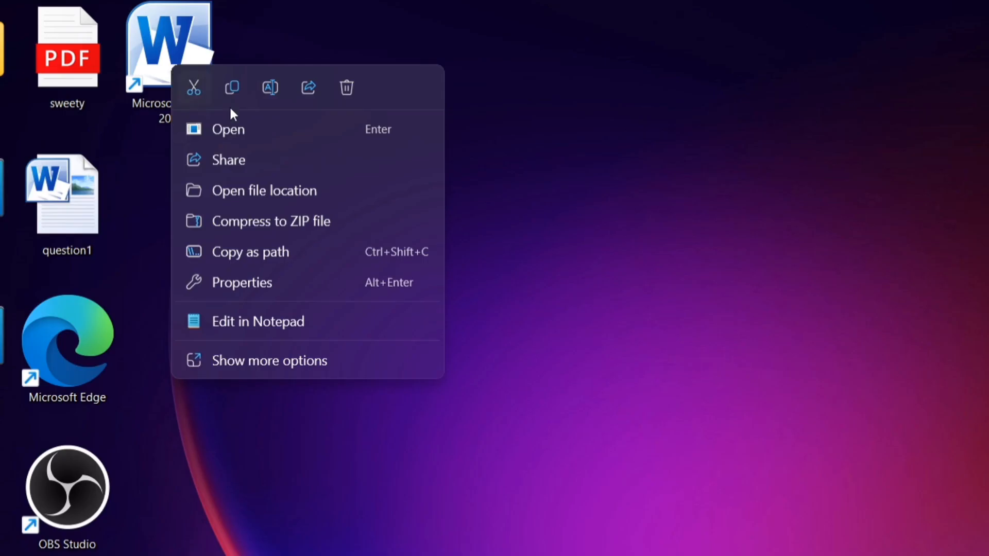
click(266, 282)
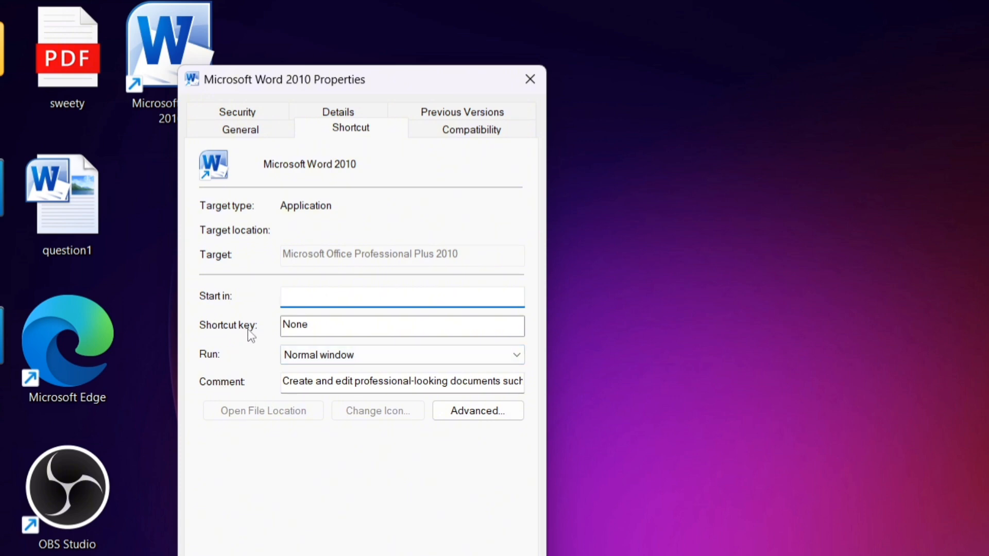
click(314, 325)
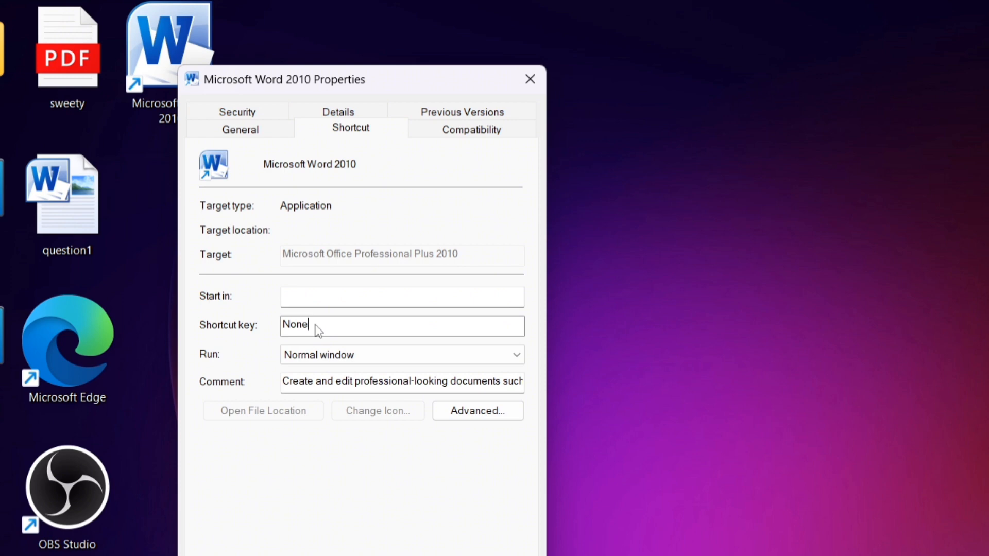
key(w)
click(282, 296)
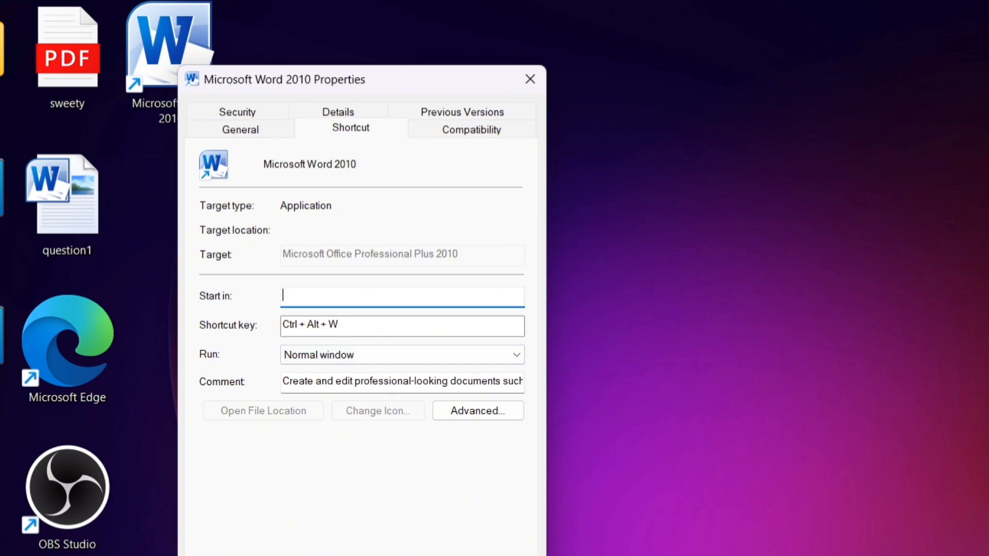
click(292, 392)
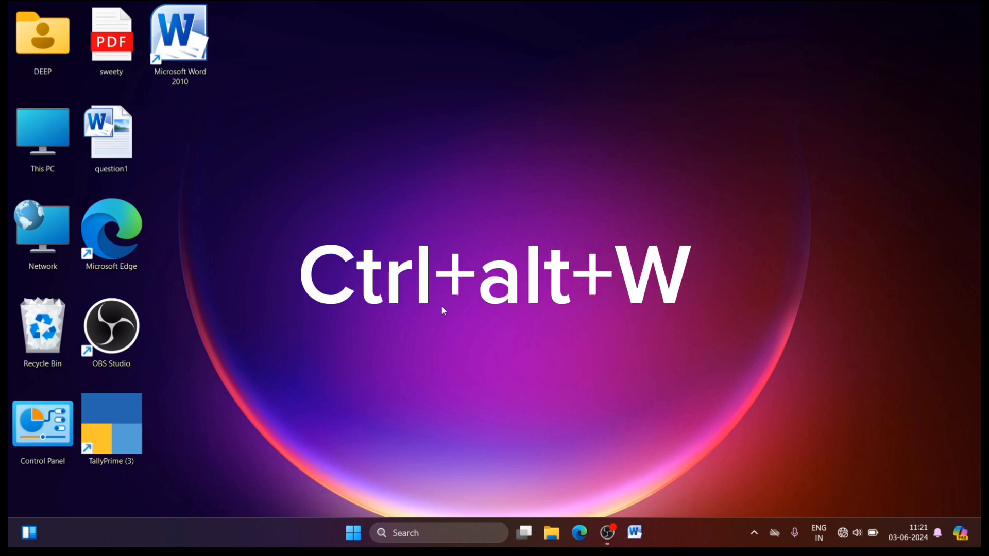
key(ctrl+alt+w)
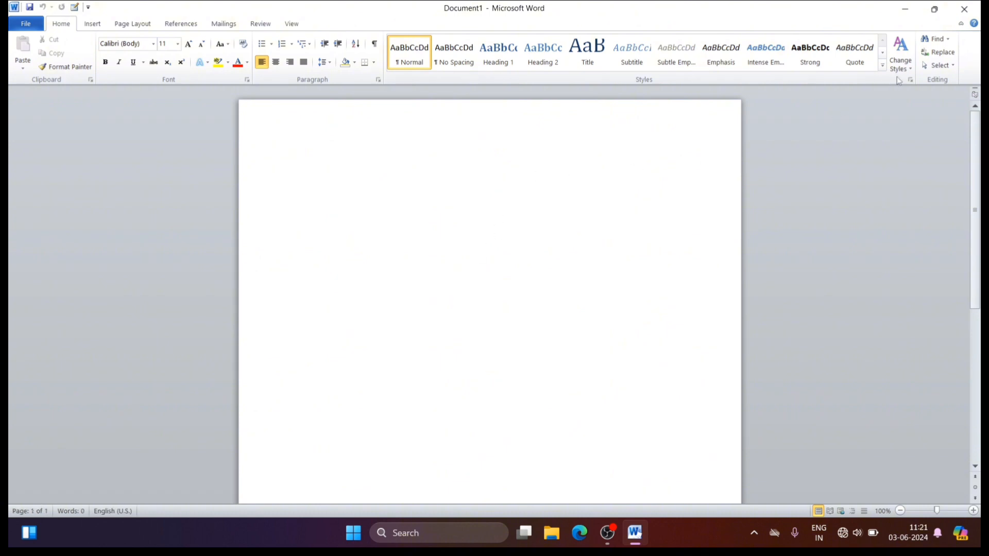
Step: Close Word and launch it again from its desktop shortcut
click(963, 9)
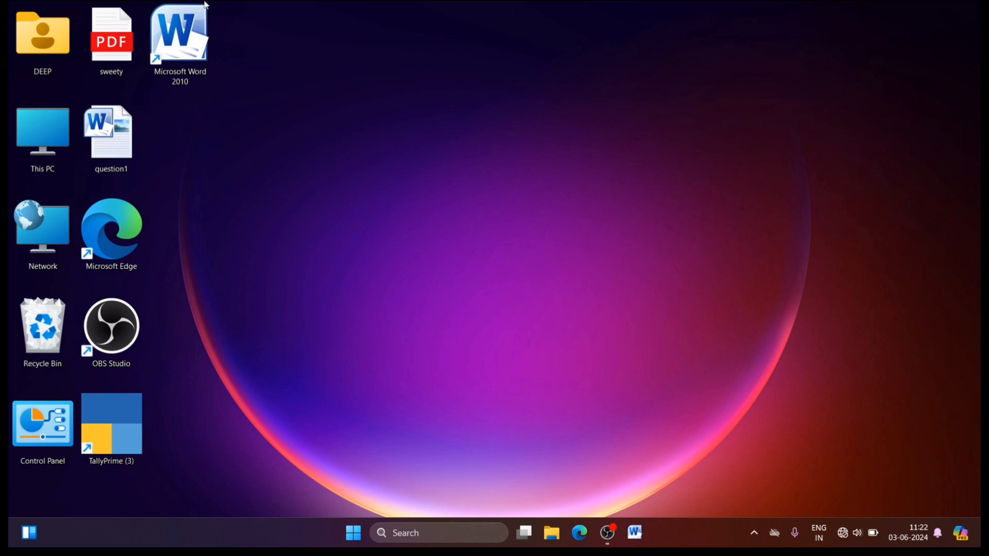
double_click(190, 29)
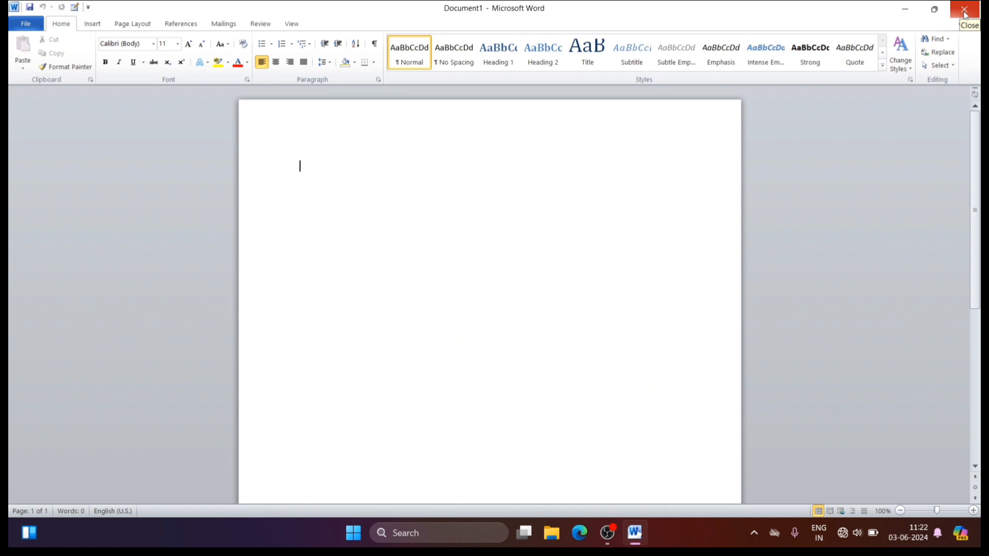
Step: Restore the Word window to a smaller size, maximize it, minimize it, and bring it back on screen
mouse_move(933, 16)
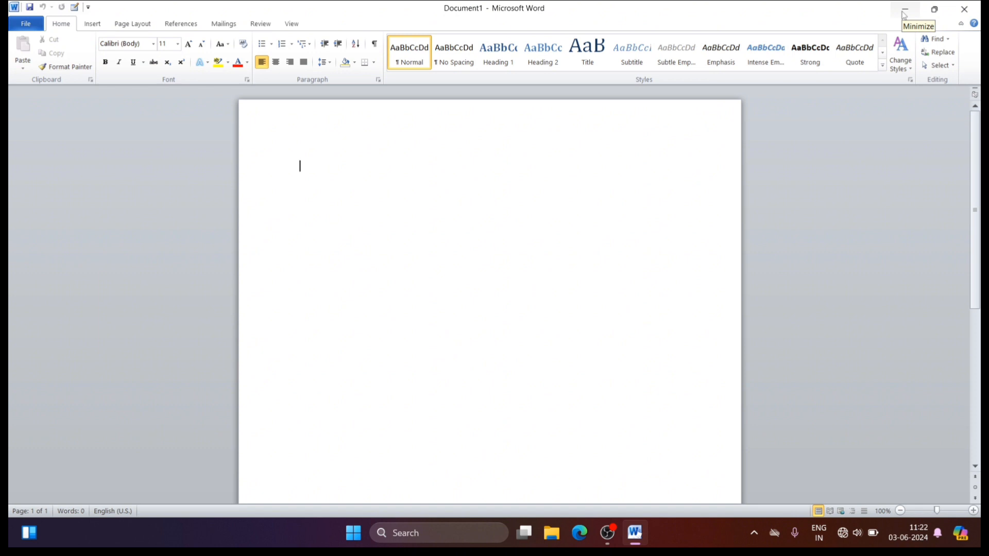
click(933, 11)
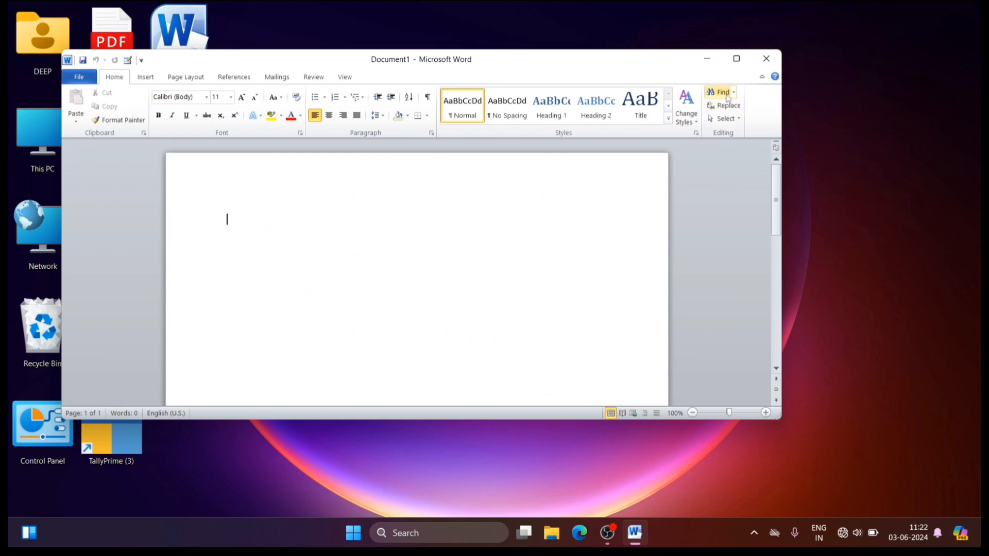
click(737, 59)
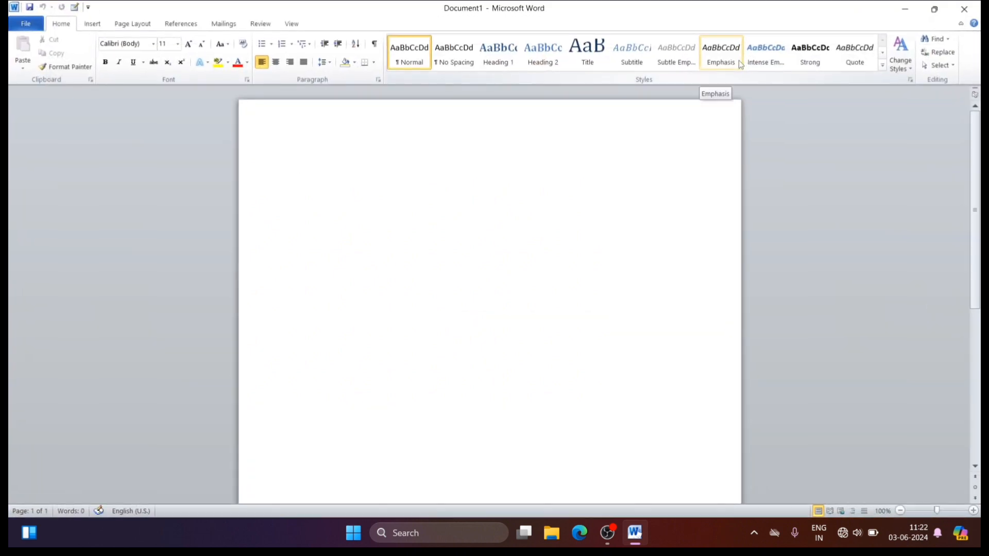
click(898, 11)
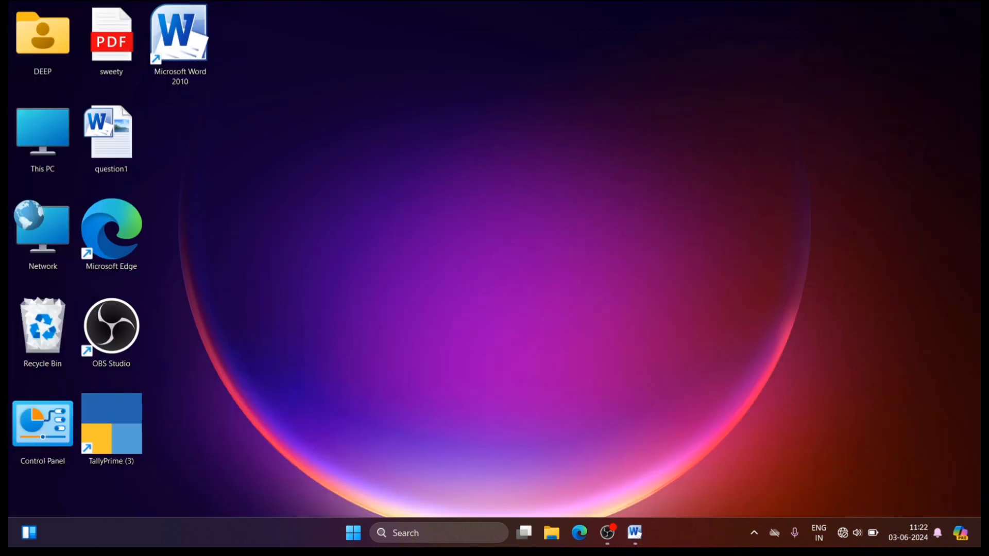
click(636, 536)
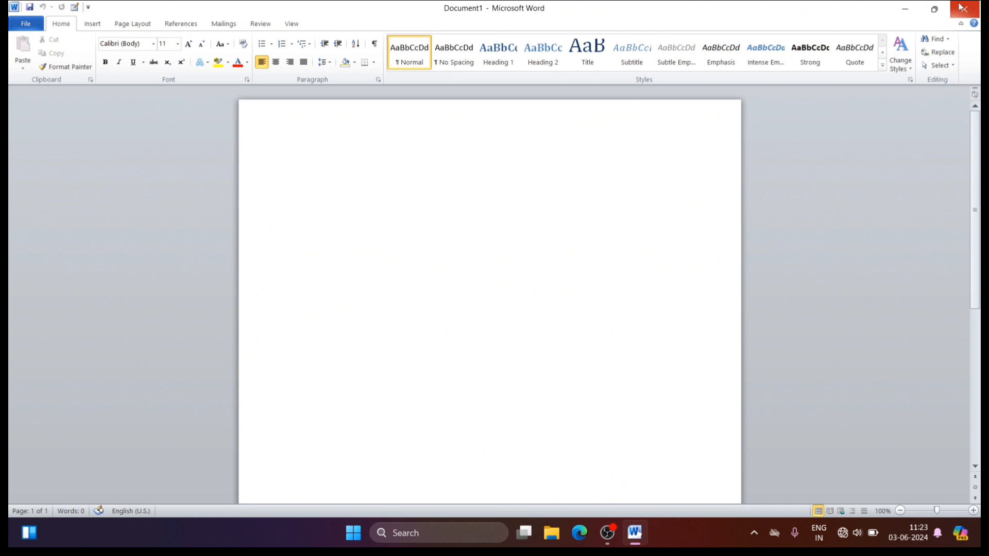
mouse_move(935, 10)
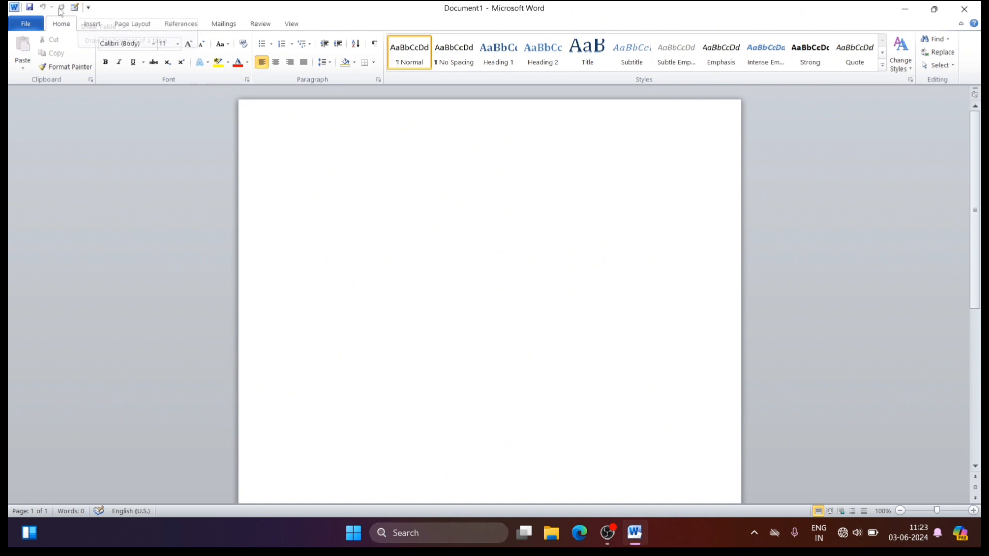
Step: Add the Open and Quick Print commands to the Quick Access Toolbar, and print the blank document with Quick Print
click(89, 7)
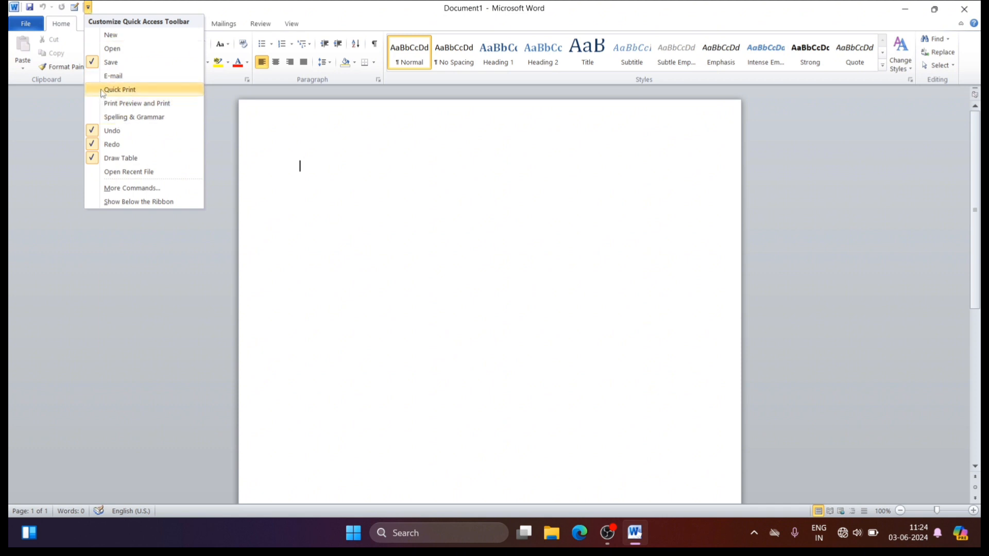
click(112, 49)
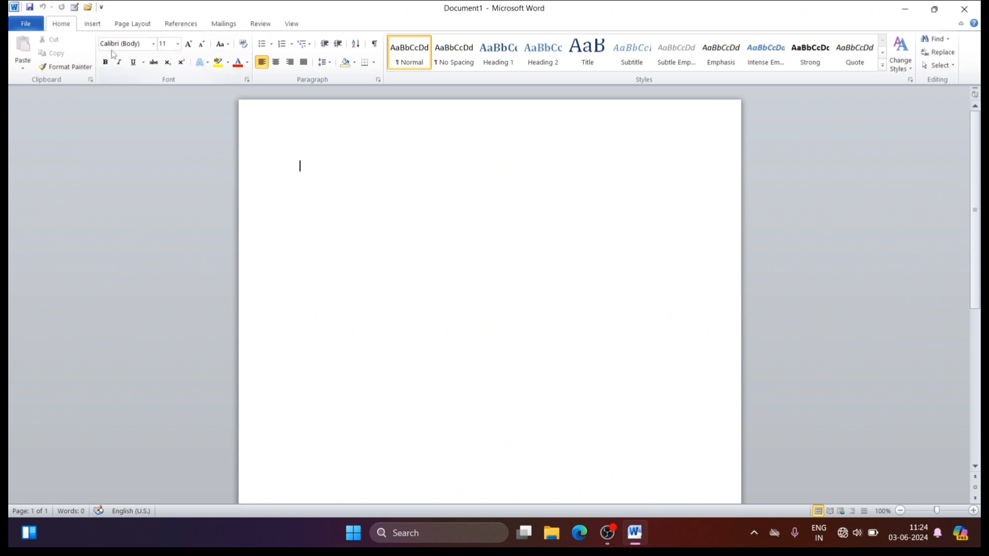
click(102, 7)
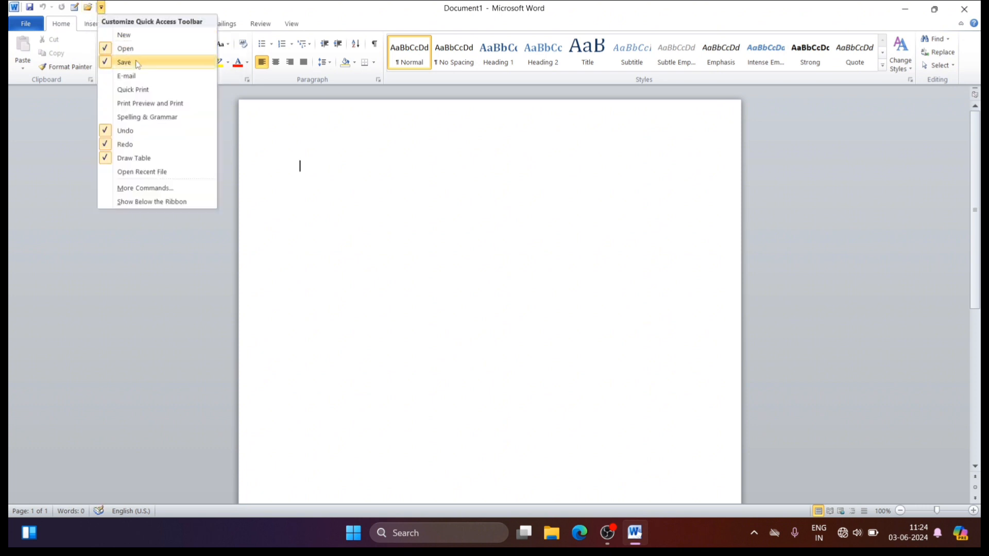
click(131, 93)
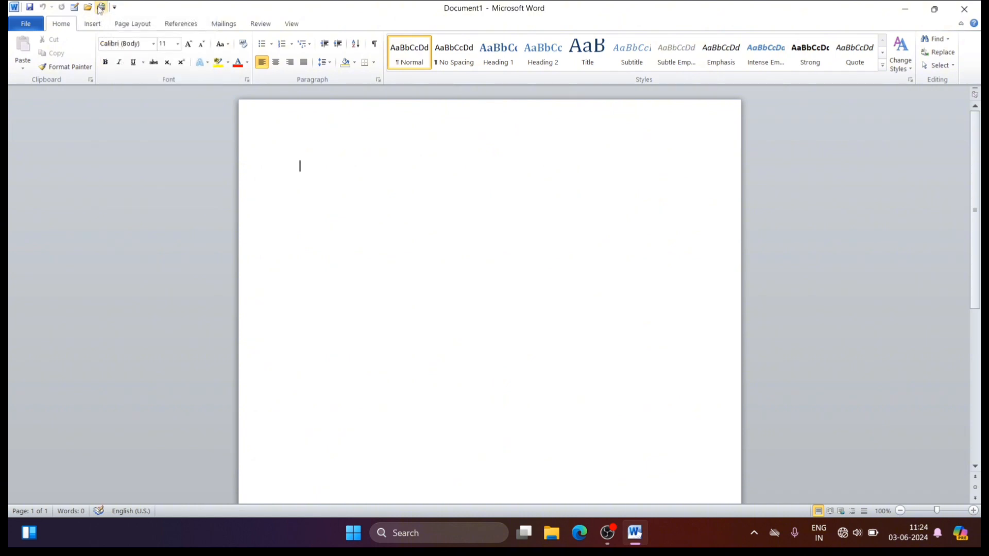
click(101, 7)
Step: Remove the Open and Quick Print commands from the Quick Access Toolbar
click(114, 7)
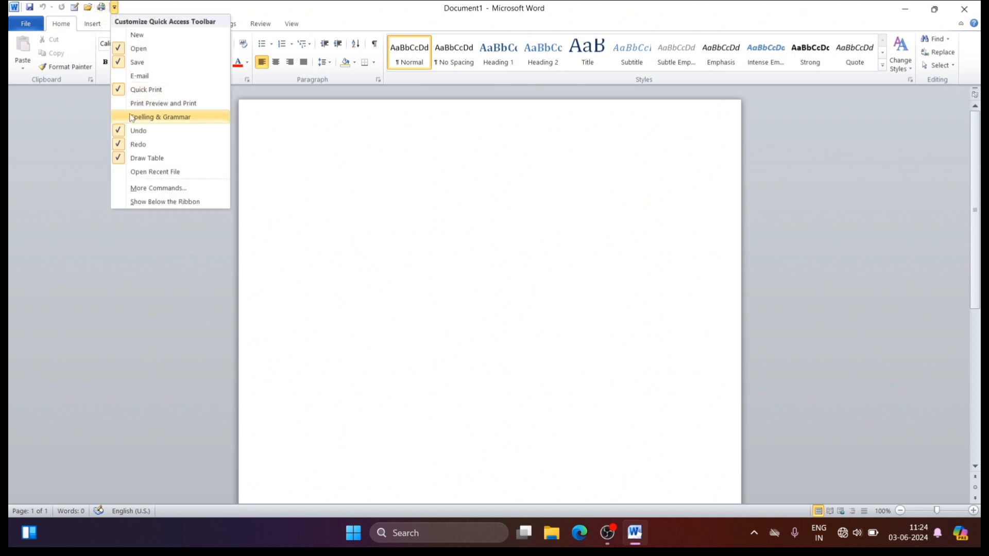
click(120, 50)
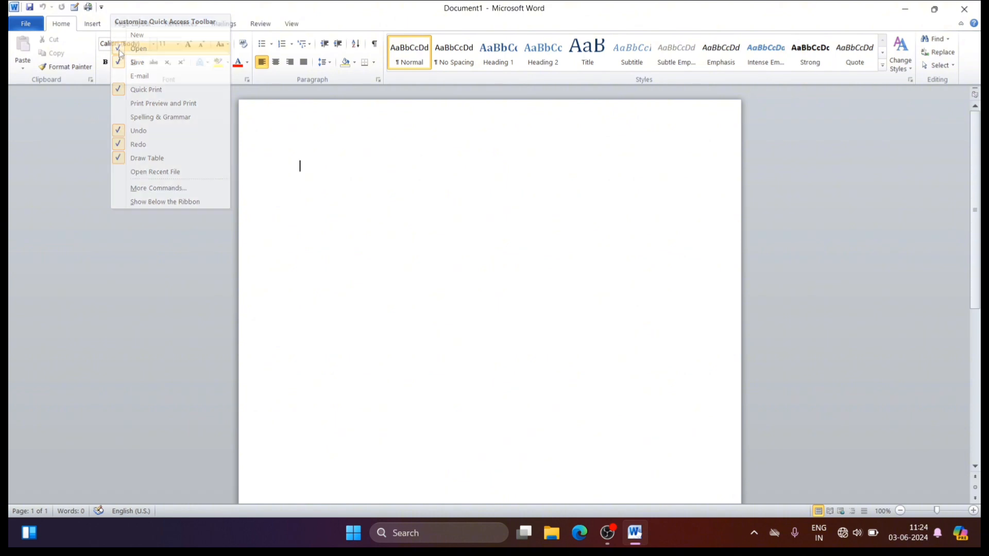
click(101, 7)
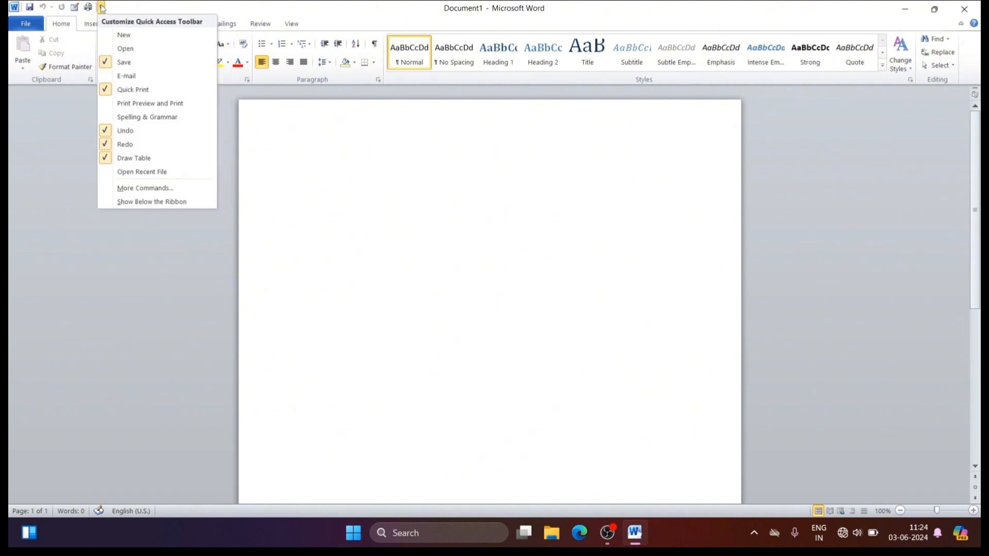
click(109, 89)
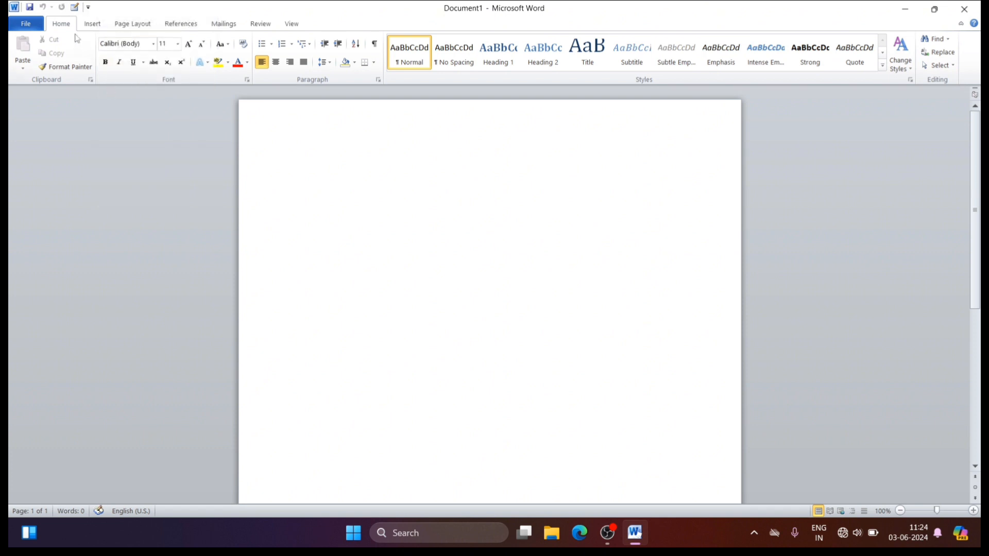
Step: Add Format Painter from the popular commands to the Quick Access Toolbar for all documents
click(88, 8)
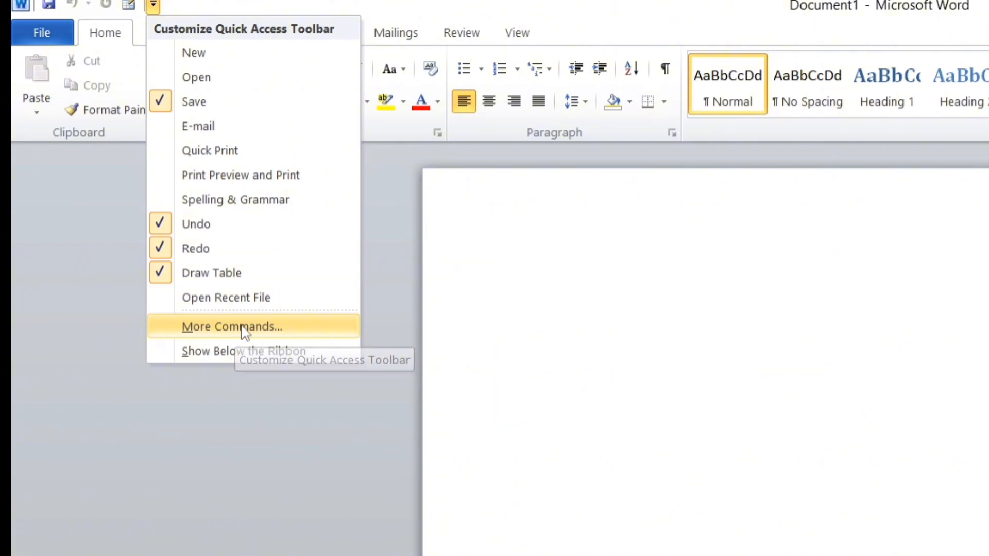
click(242, 328)
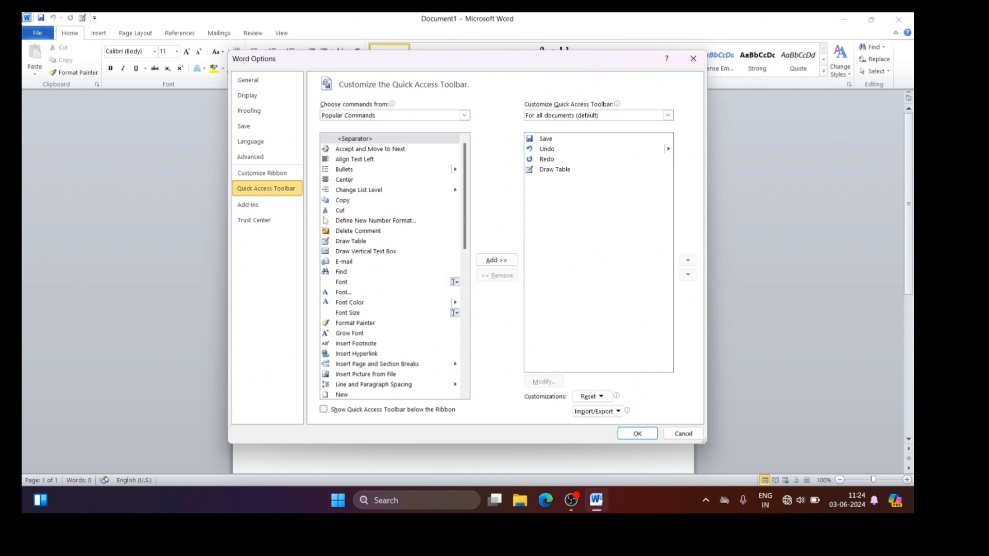
click(350, 323)
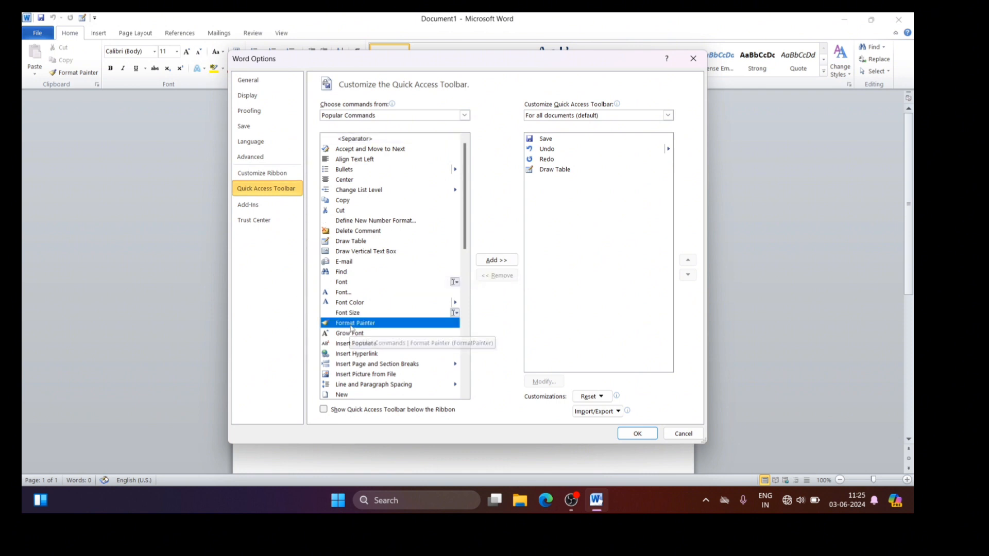
click(496, 261)
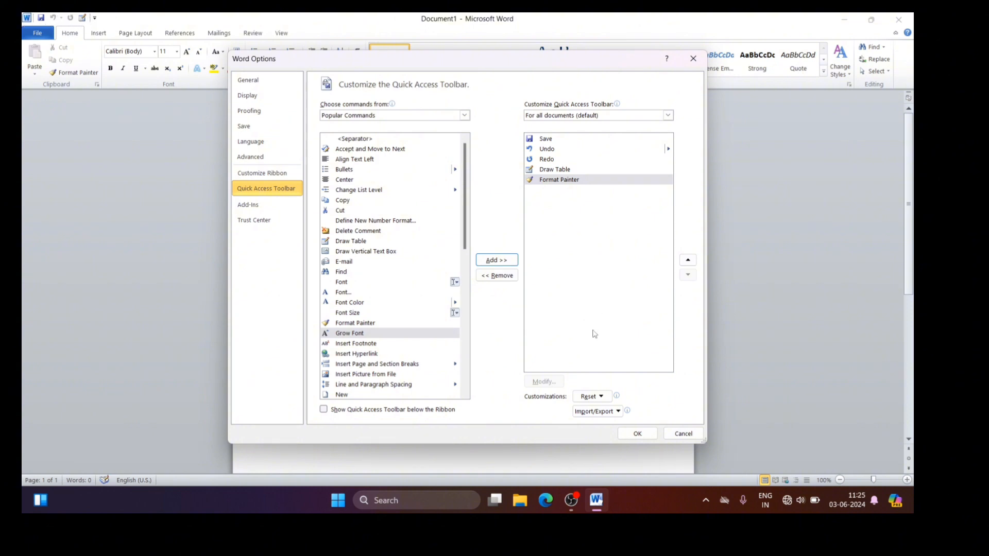
click(638, 436)
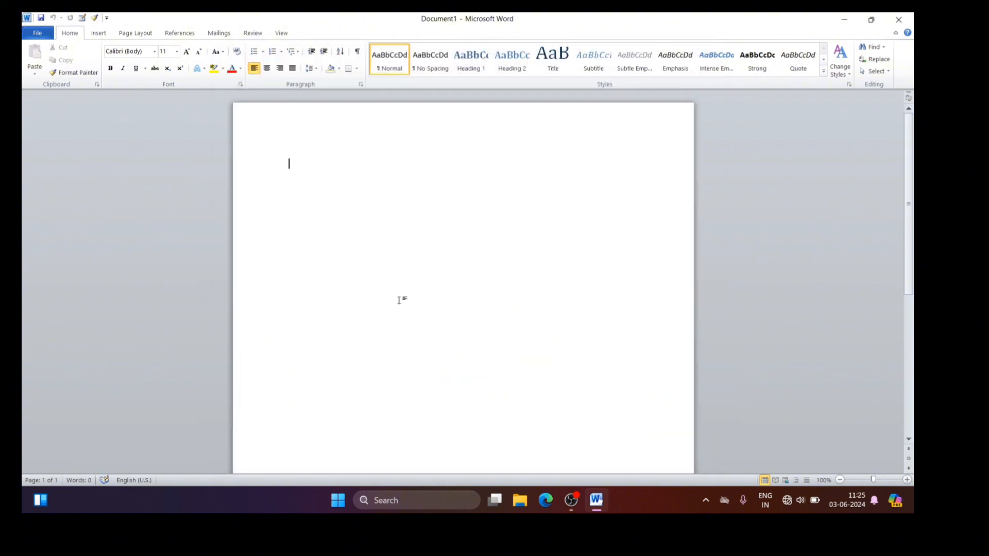
Step: Remove Format Painter from the Quick Access Toolbar through the Word options
click(107, 20)
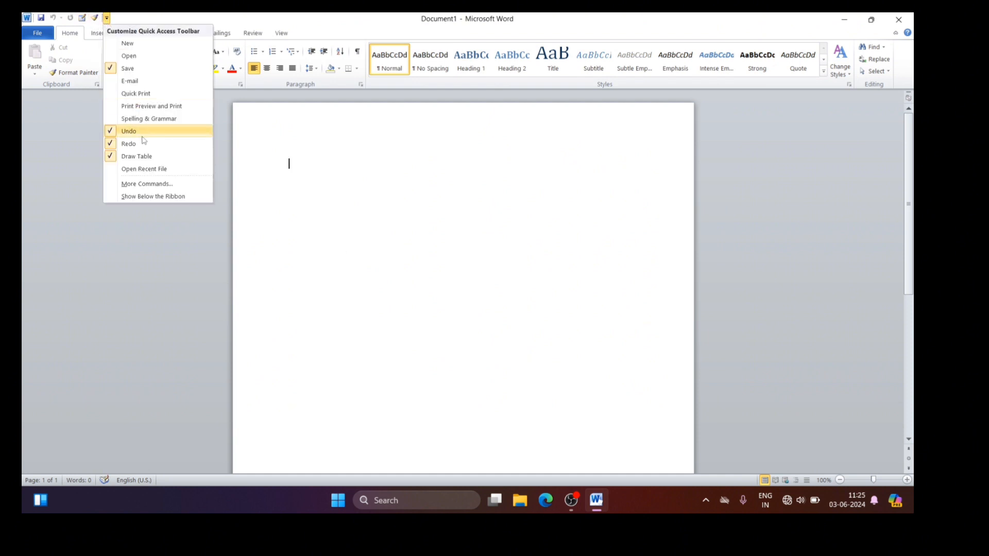
click(146, 186)
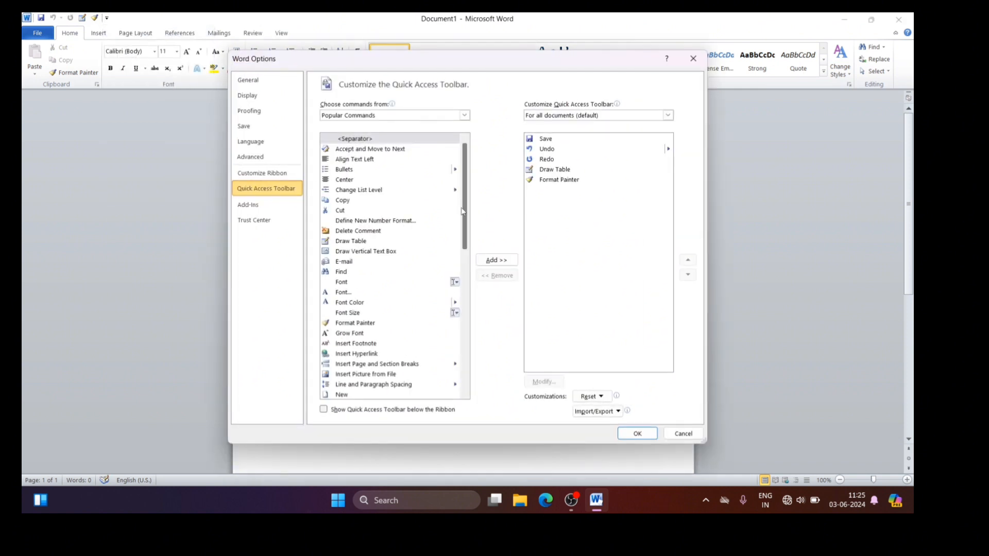
click(557, 180)
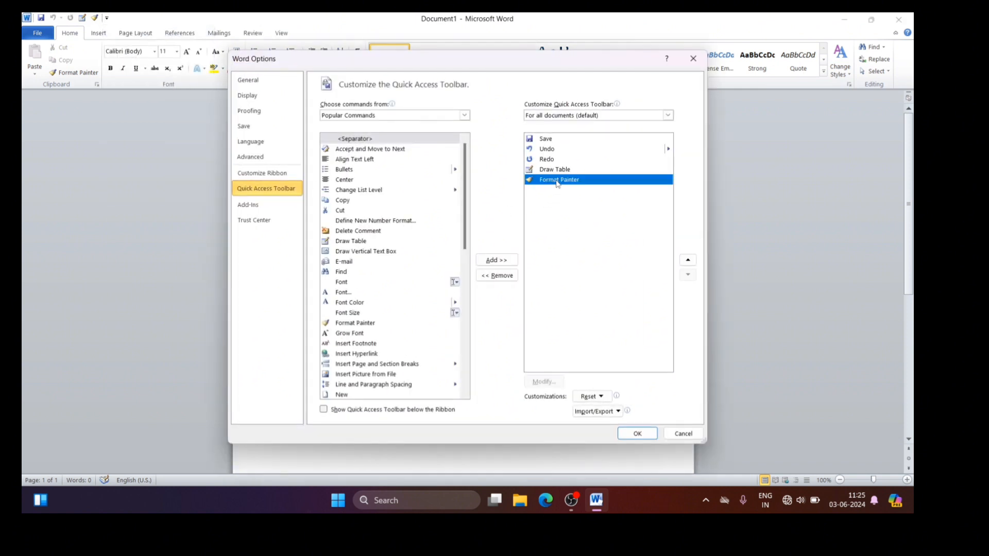
click(507, 277)
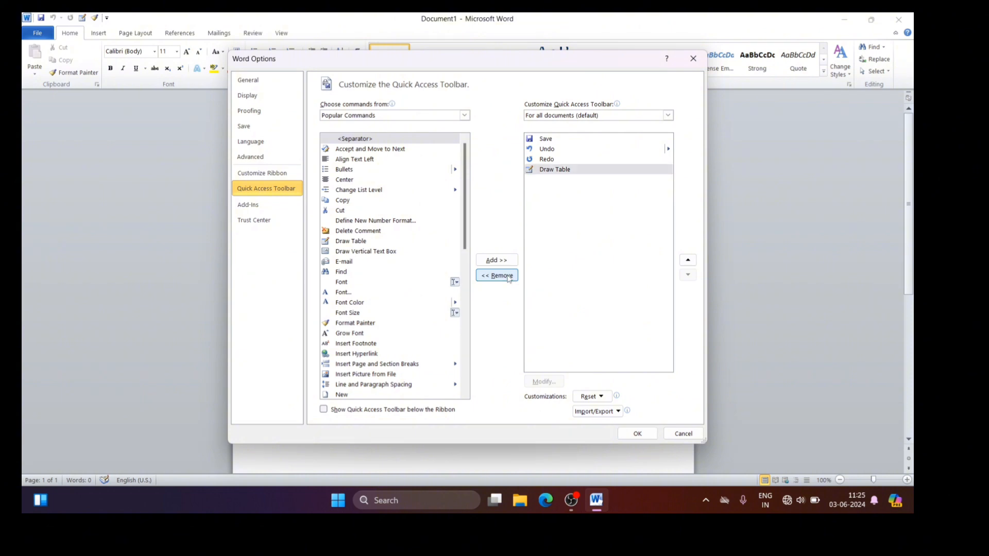
click(638, 434)
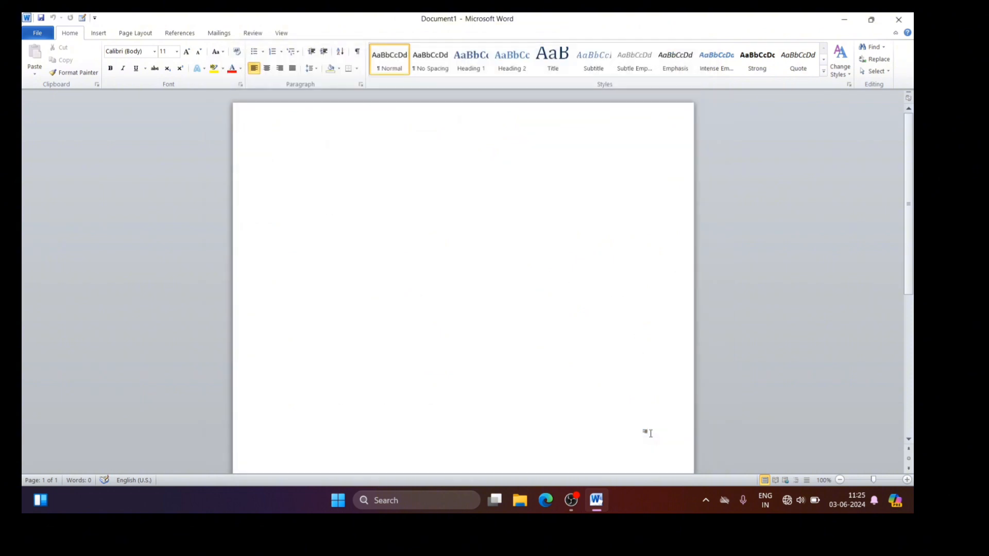
Step: Show the Quick Access Toolbar below the ribbon, and move it back above the ribbon
click(94, 18)
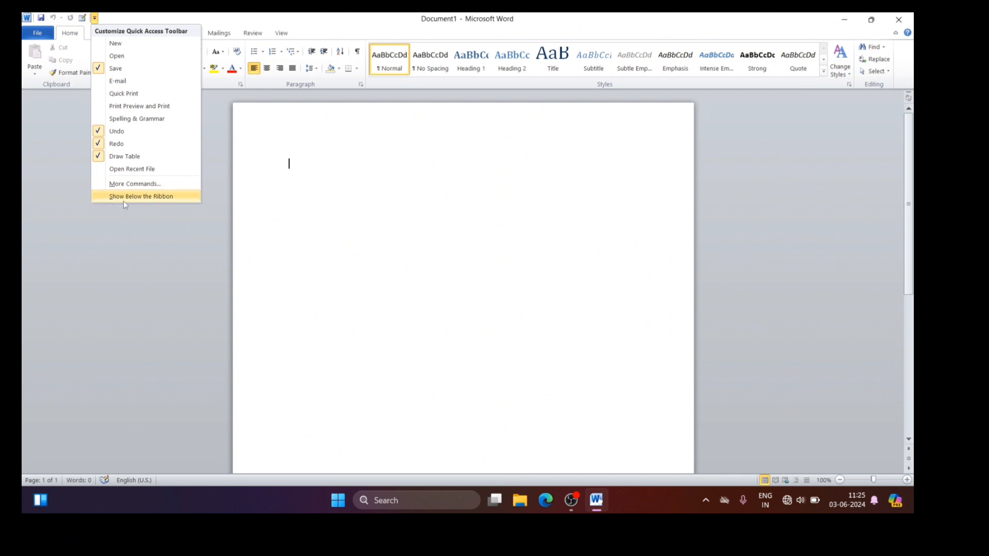
click(153, 196)
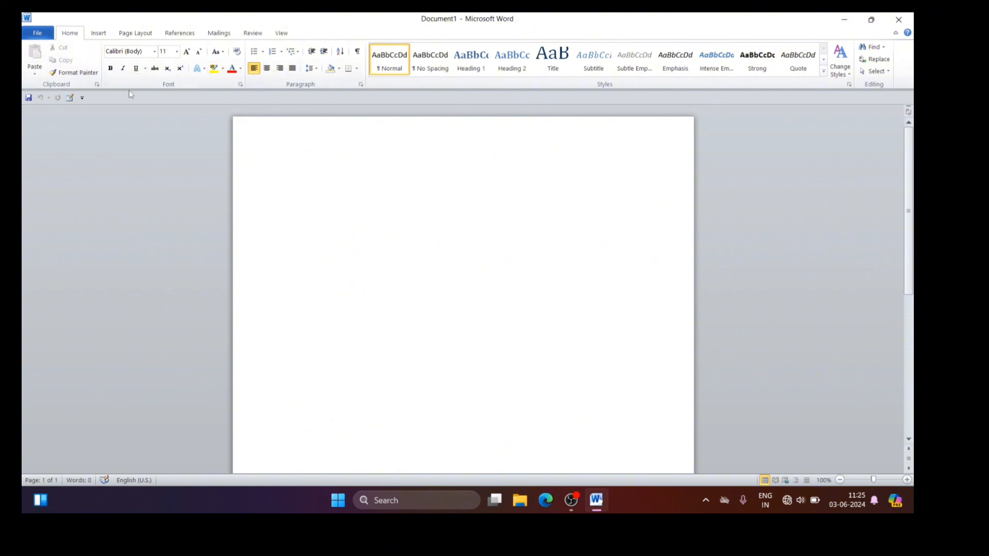
click(82, 99)
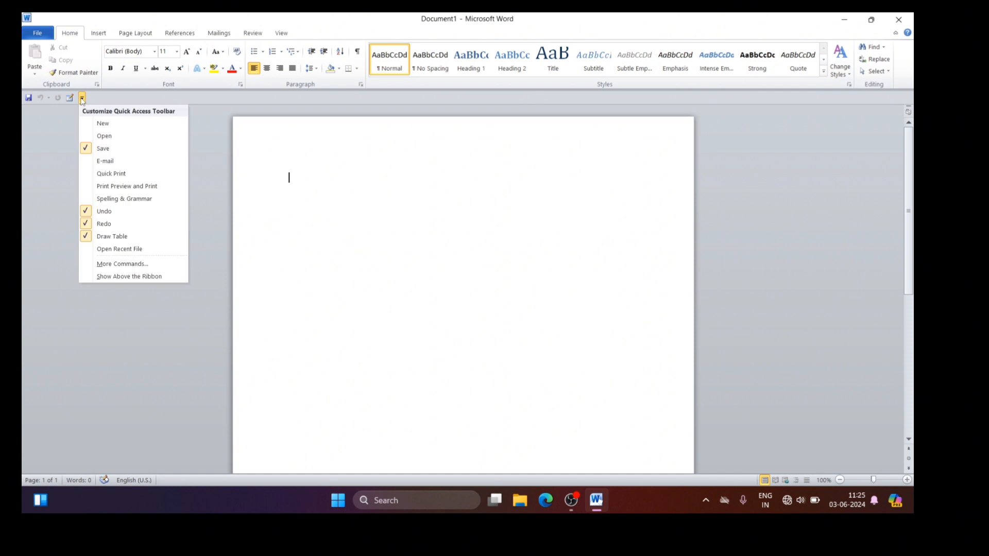
click(132, 277)
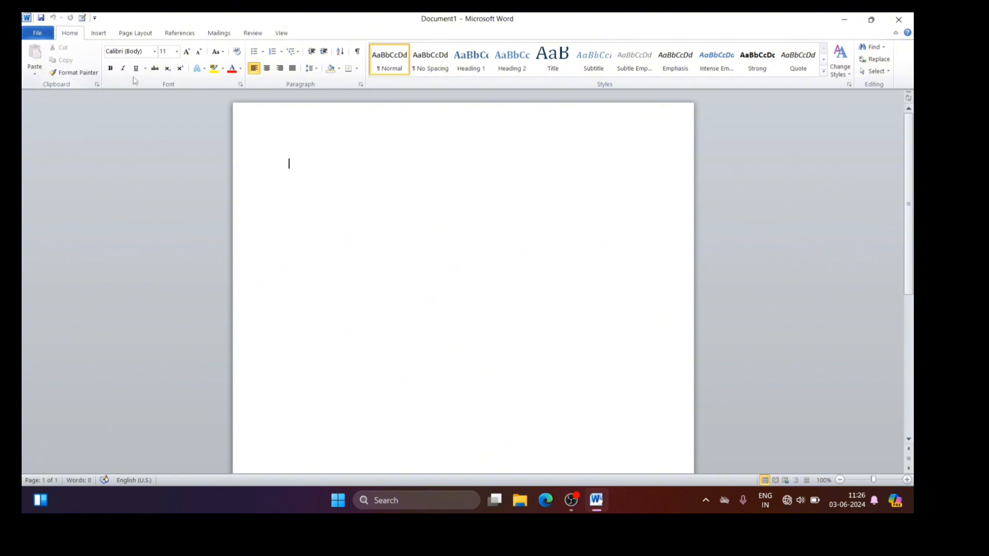
Step: Look through the File, Home, Insert, References, Mailings, Review and View commands, ending back on the Home commands
click(38, 34)
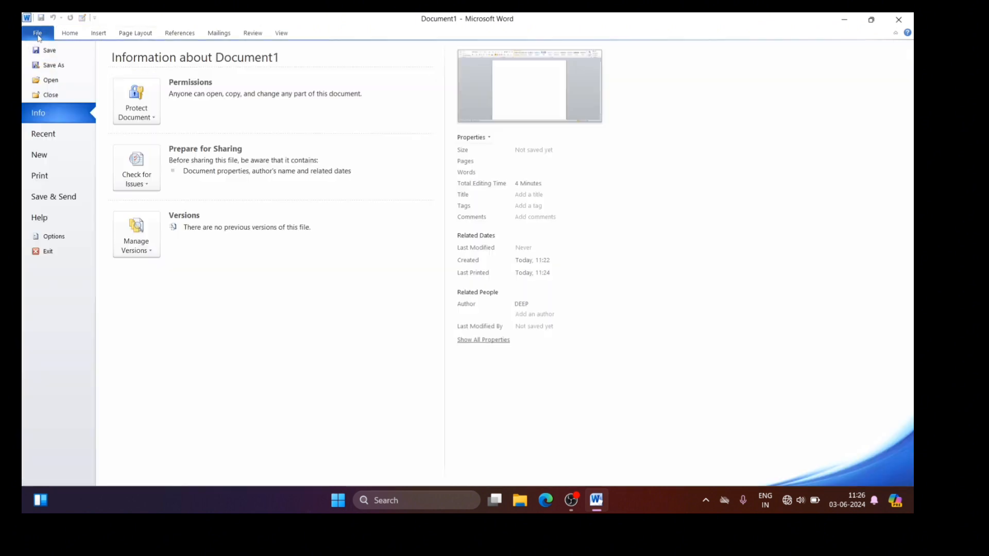
click(67, 33)
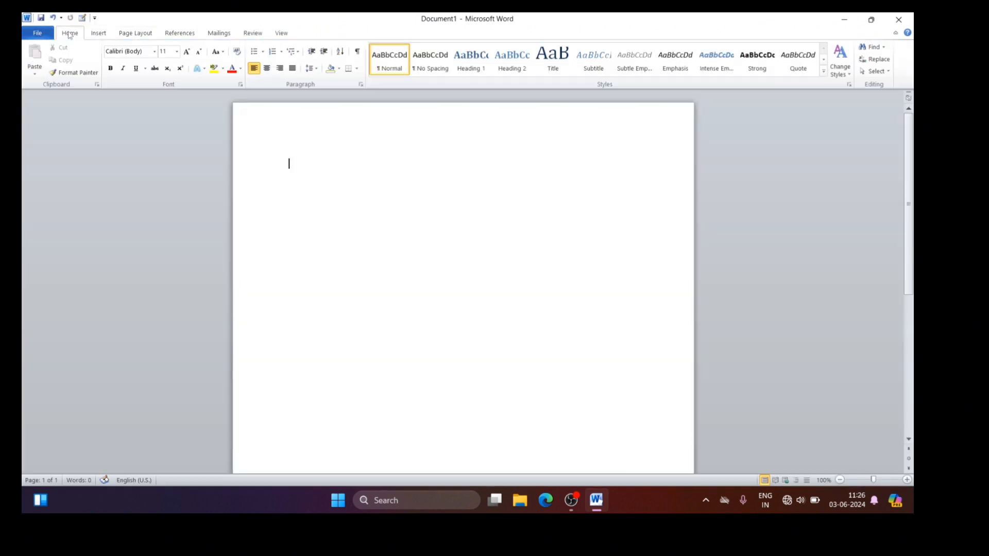
click(95, 35)
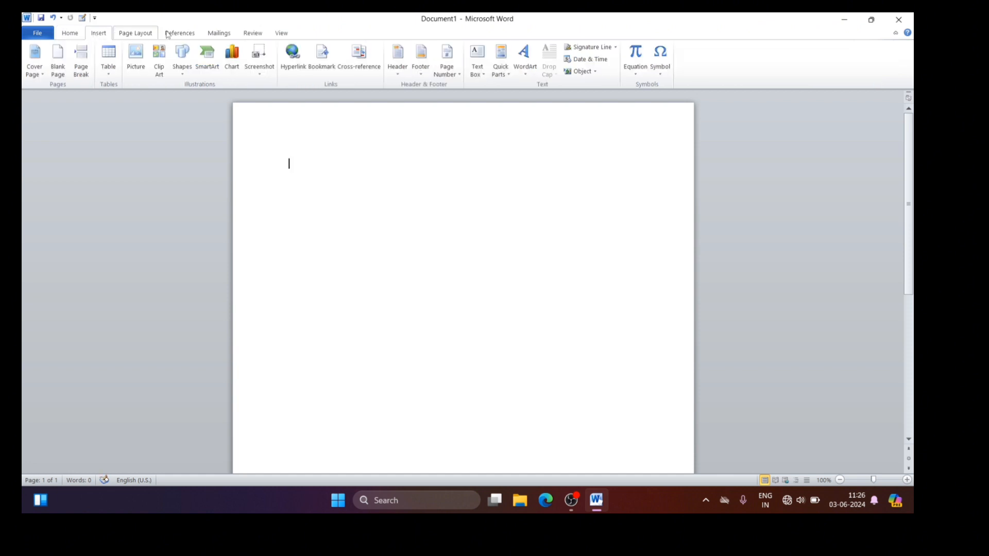
click(176, 34)
click(223, 34)
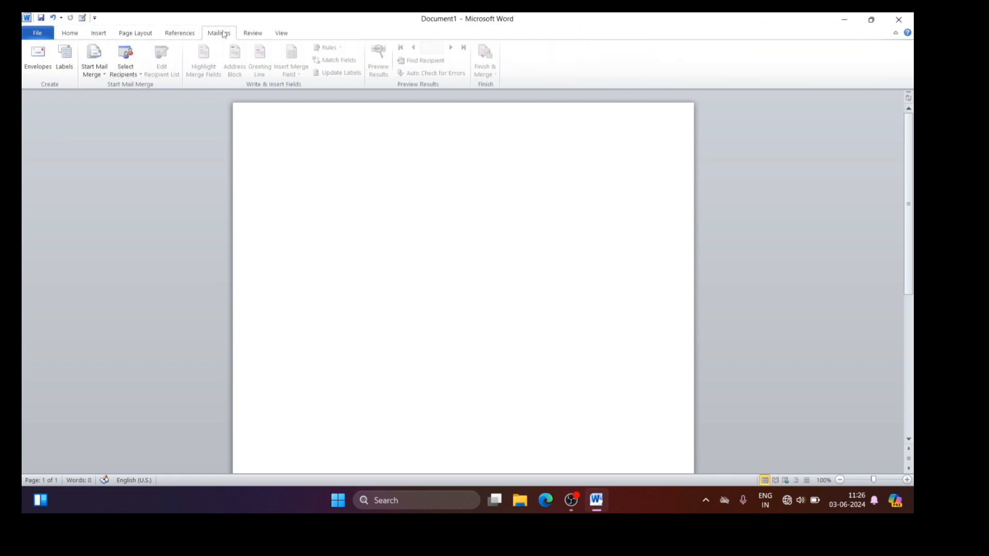
click(257, 34)
click(281, 34)
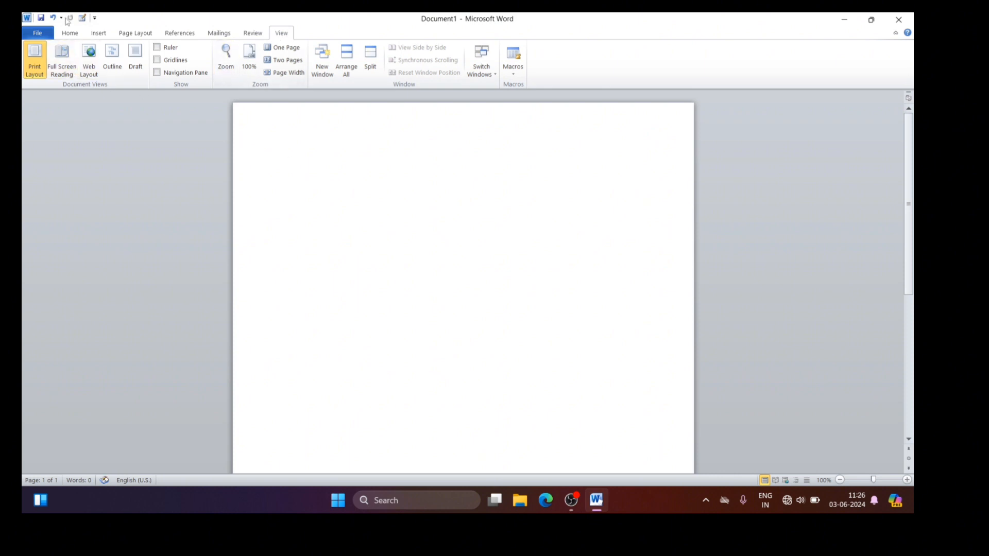
click(70, 34)
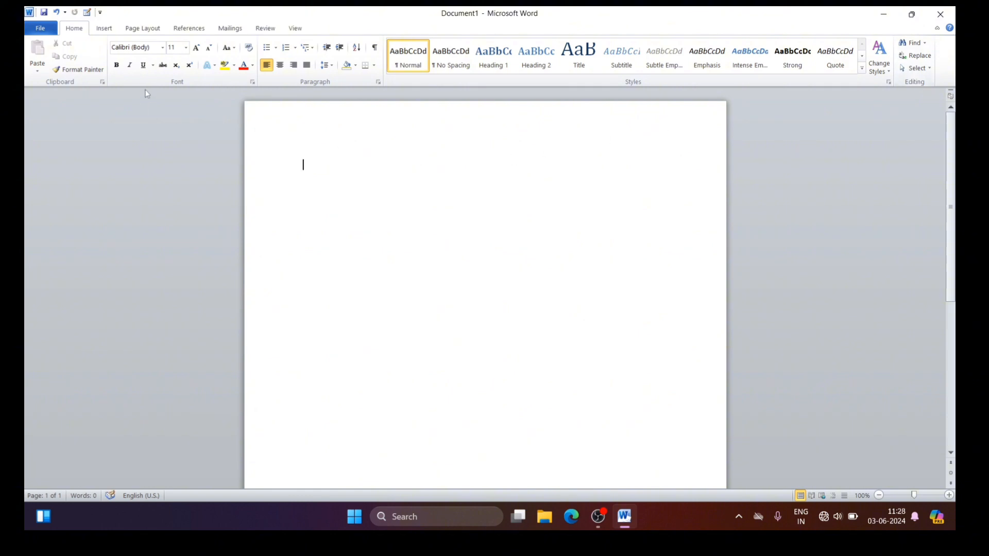
Step: Save the new document to the Desktop as Doc1 in the Word Document format
click(42, 30)
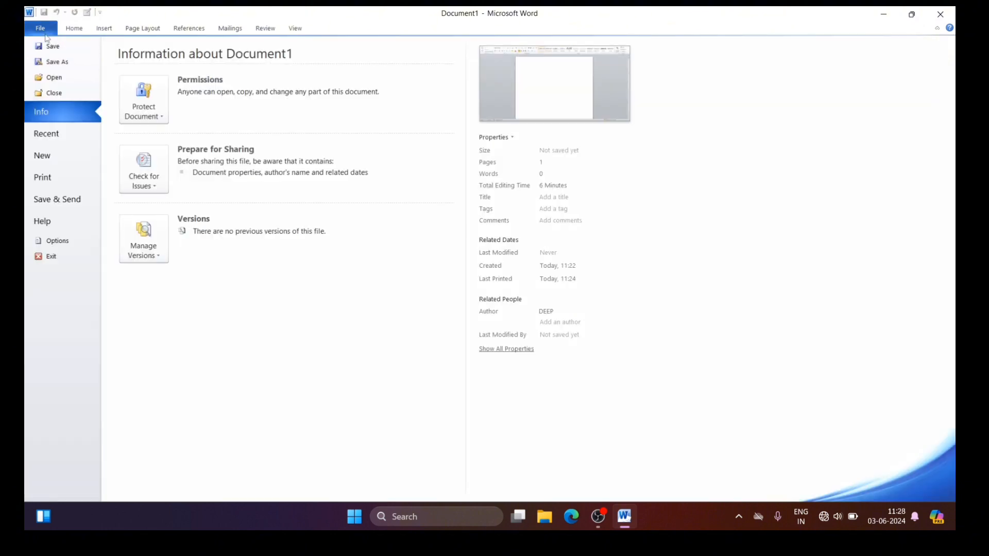
click(43, 32)
click(42, 31)
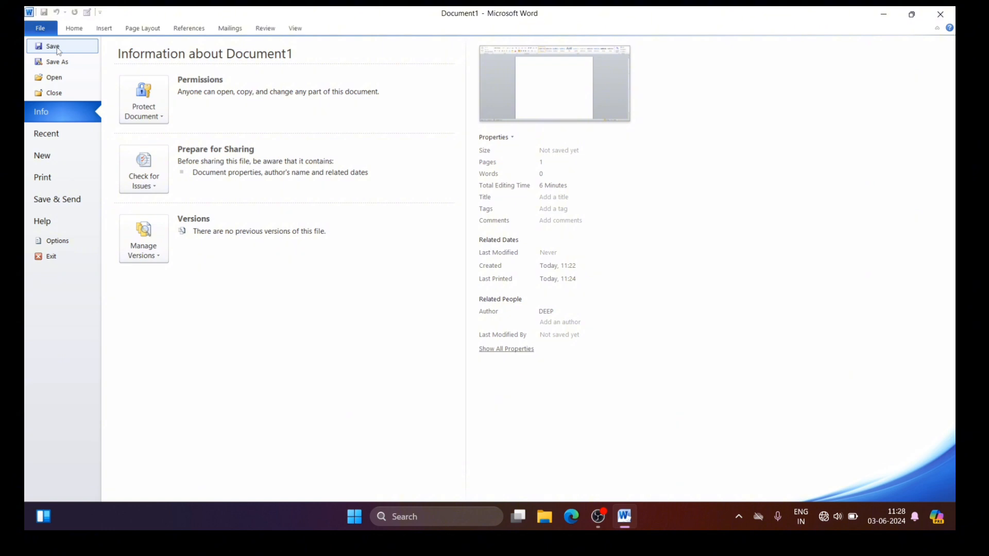
click(58, 47)
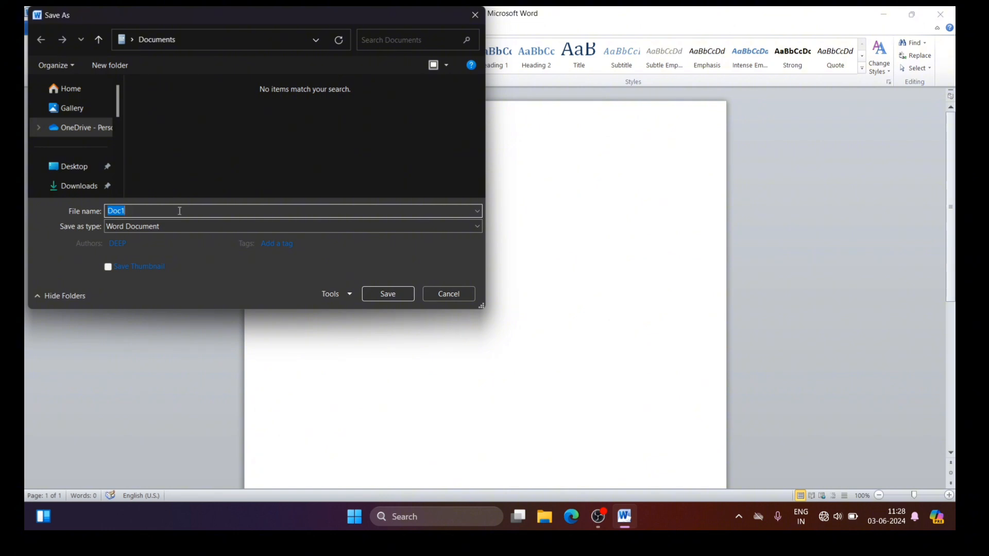
click(72, 168)
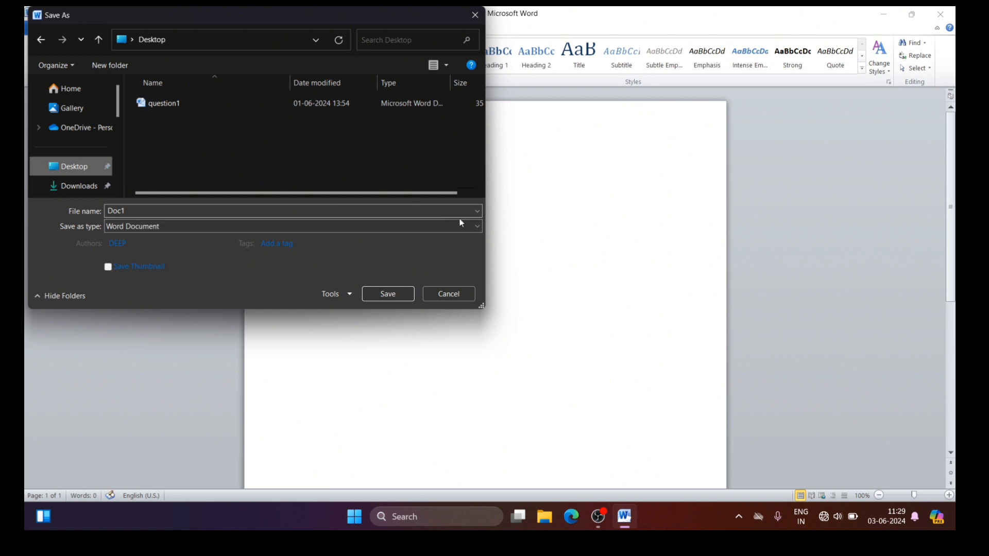
click(473, 227)
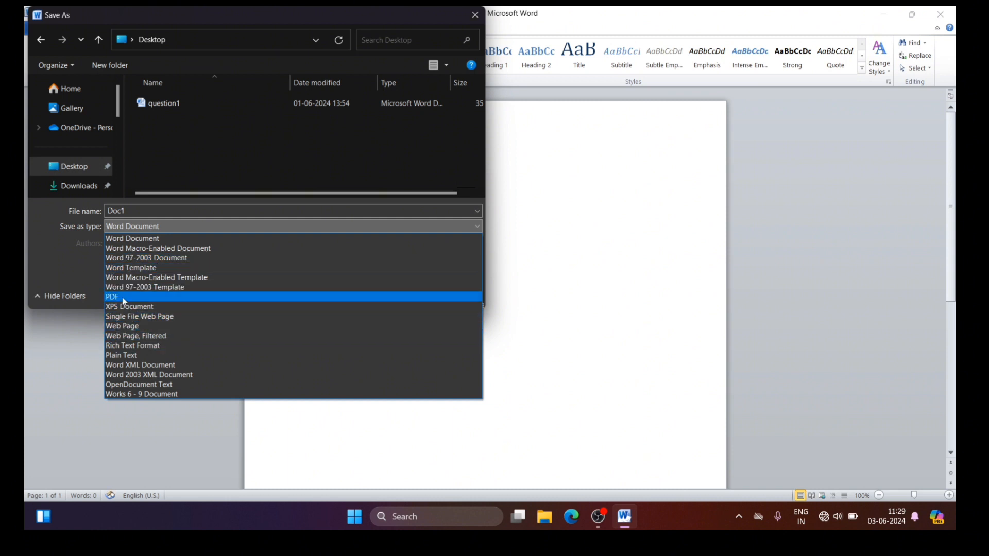
click(141, 228)
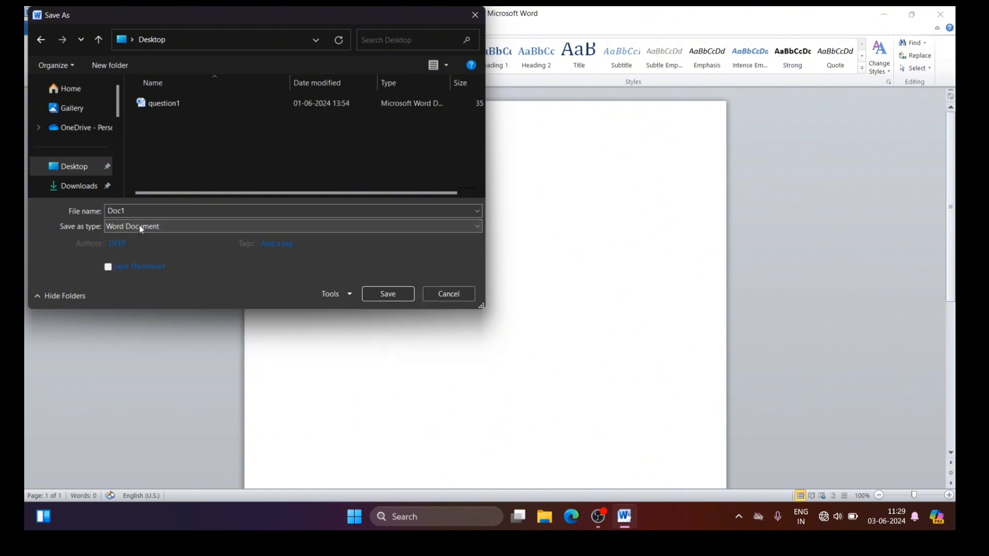
click(388, 293)
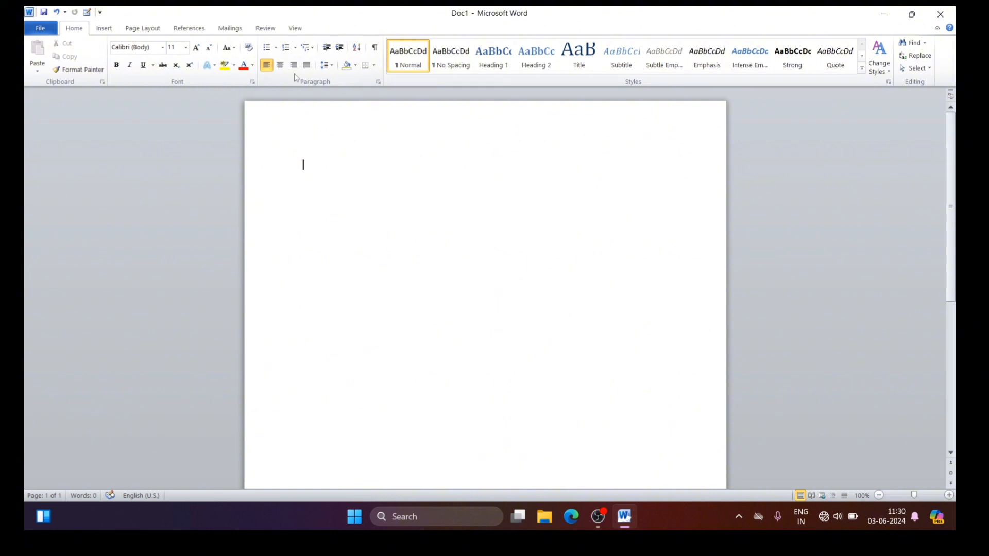
click(40, 30)
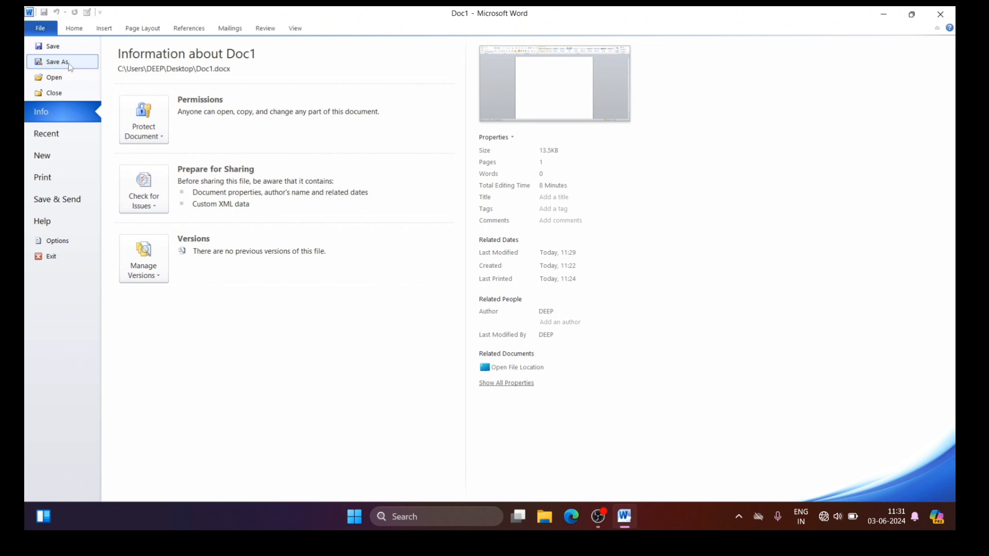
key(F12)
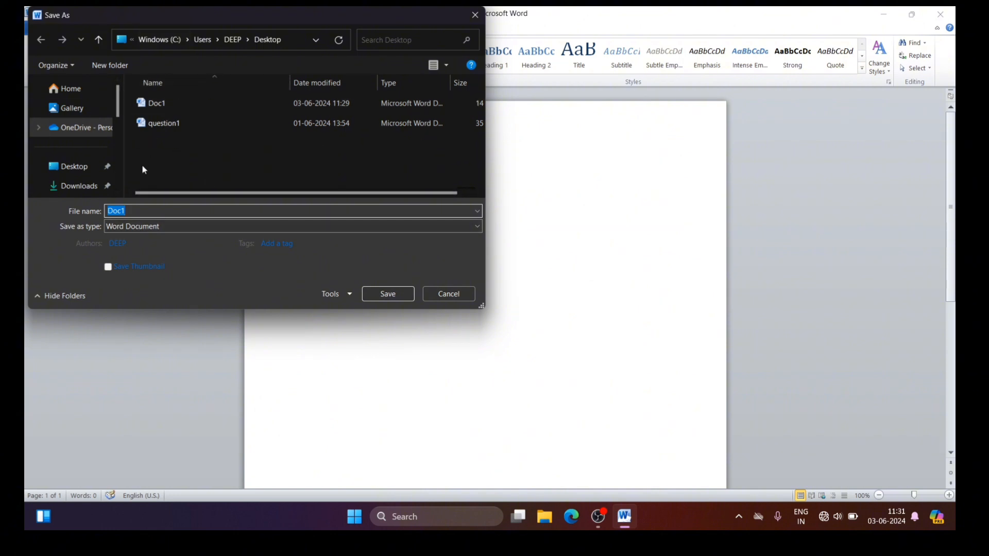
click(474, 16)
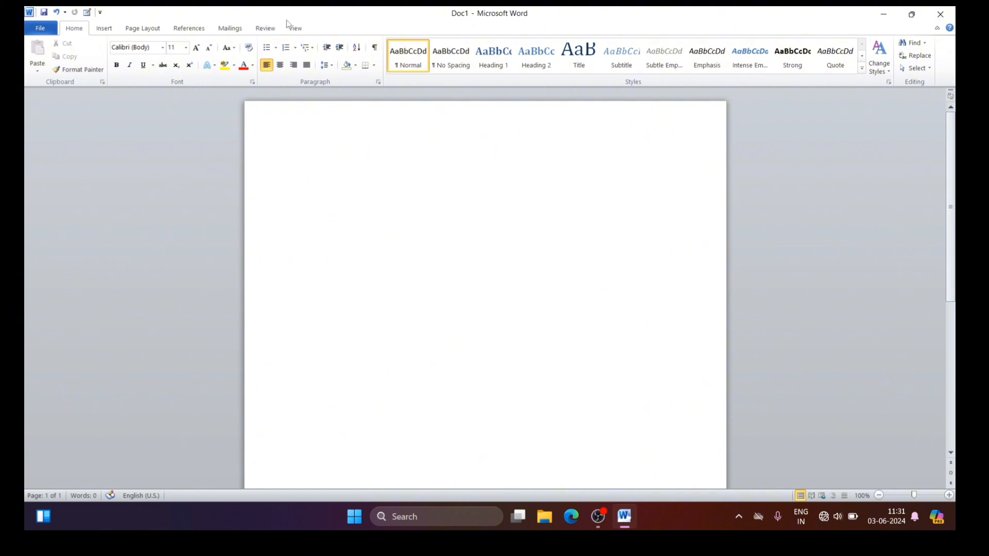
Step: Start saving a copy of the document to the Desktop under the file name SKT Institute
click(46, 30)
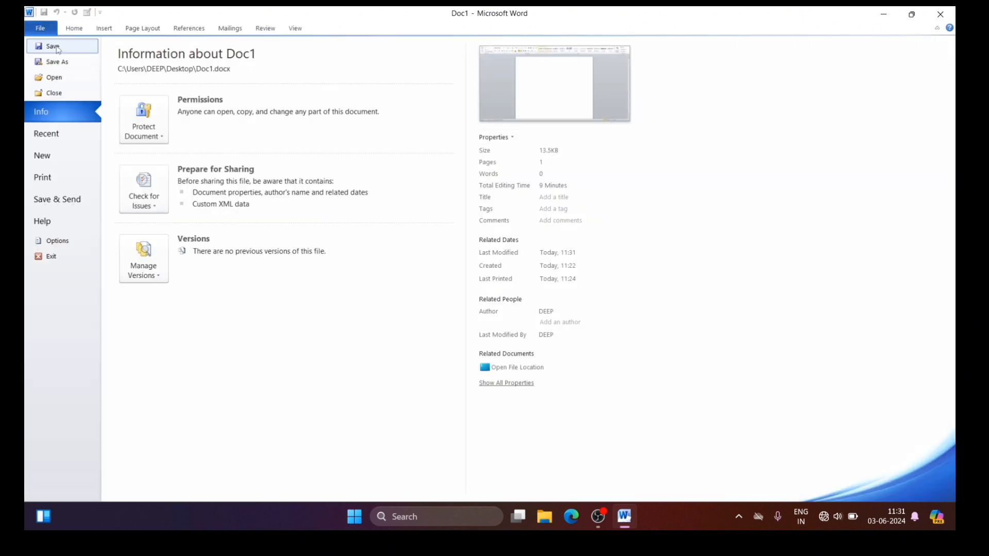
click(61, 63)
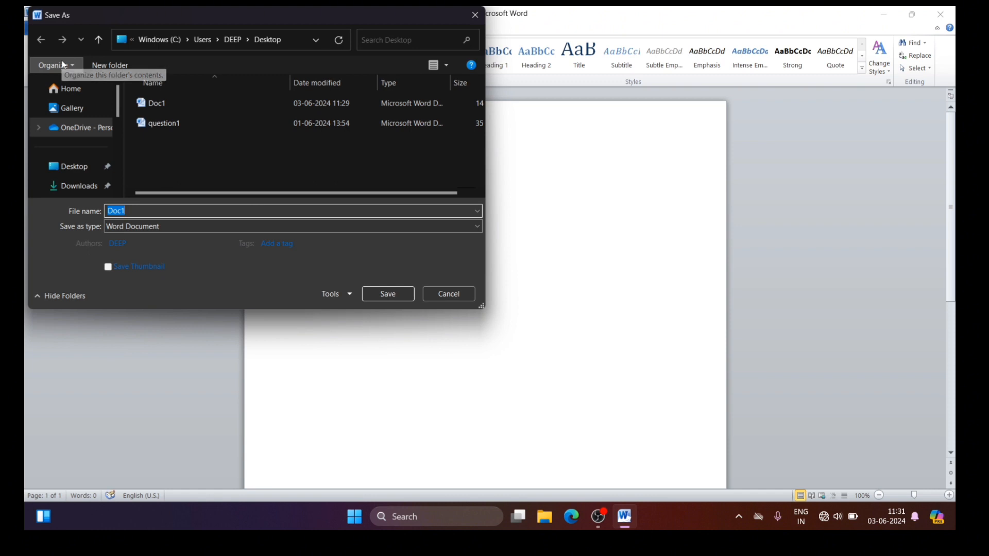
click(69, 170)
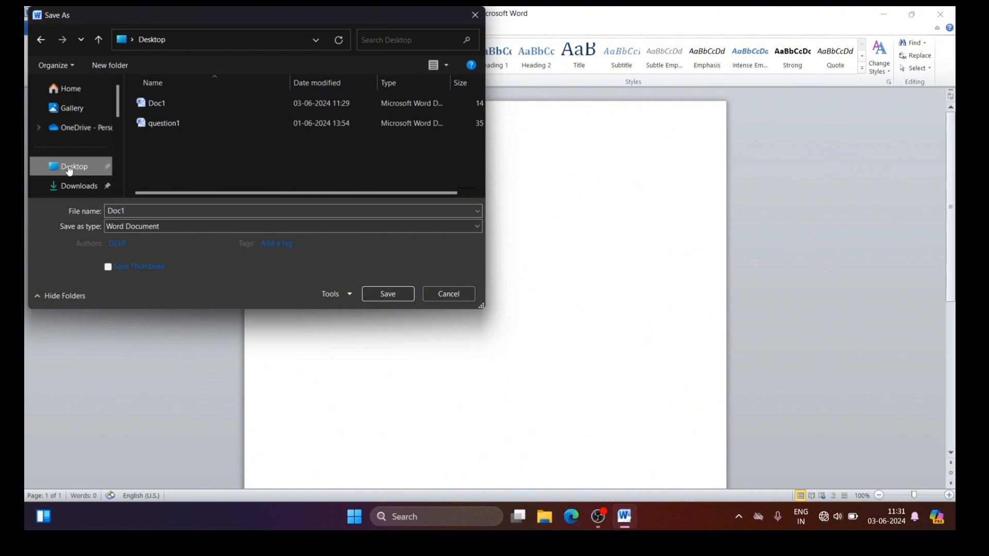
double_click(136, 211)
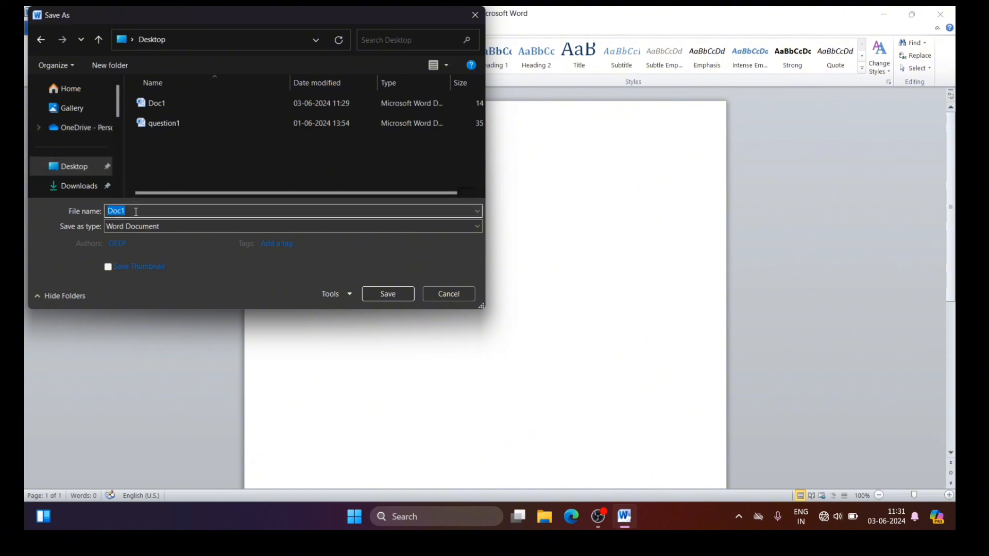
text(S)
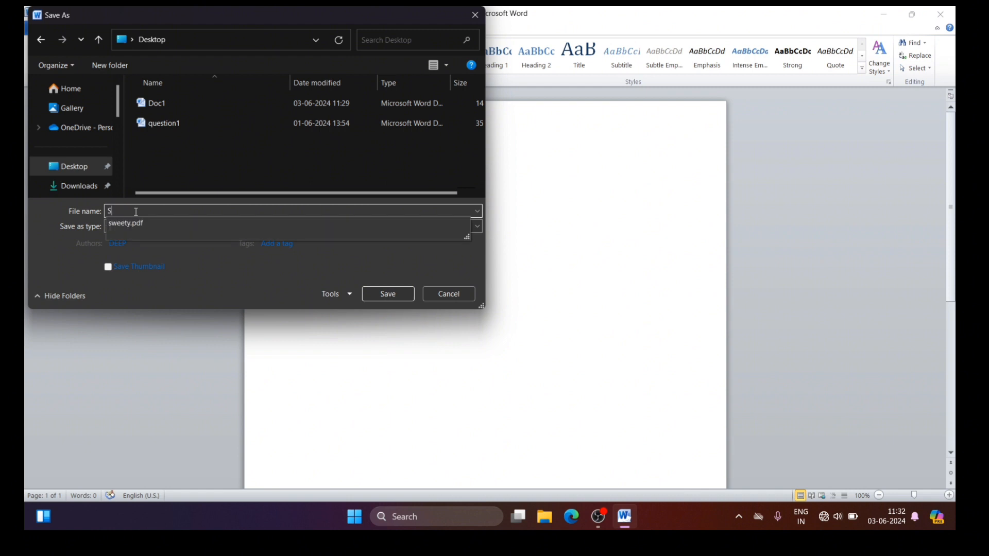
text(KT)
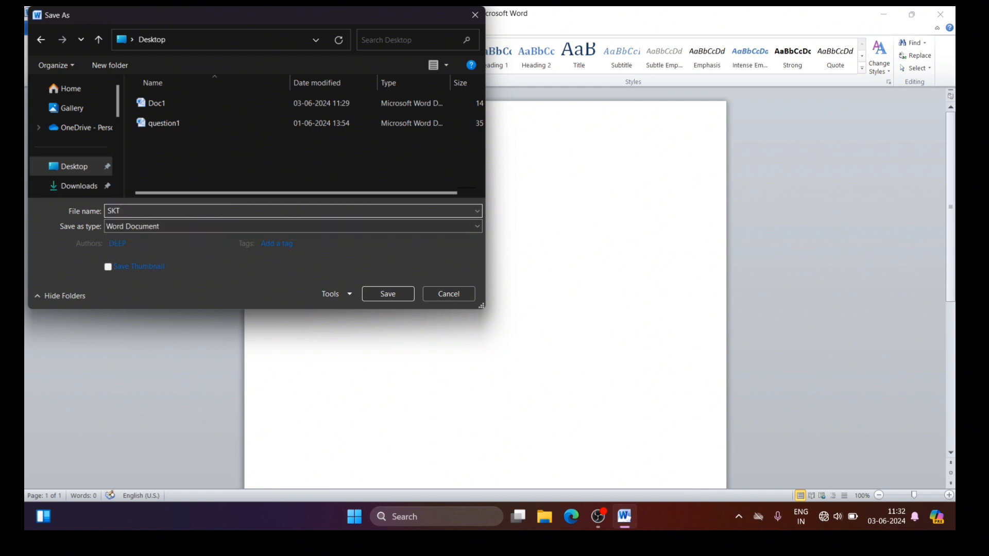
text( Institute)
Step: Enter a password to open and a password to modify in the general save options of the SKT Institute copy
click(351, 295)
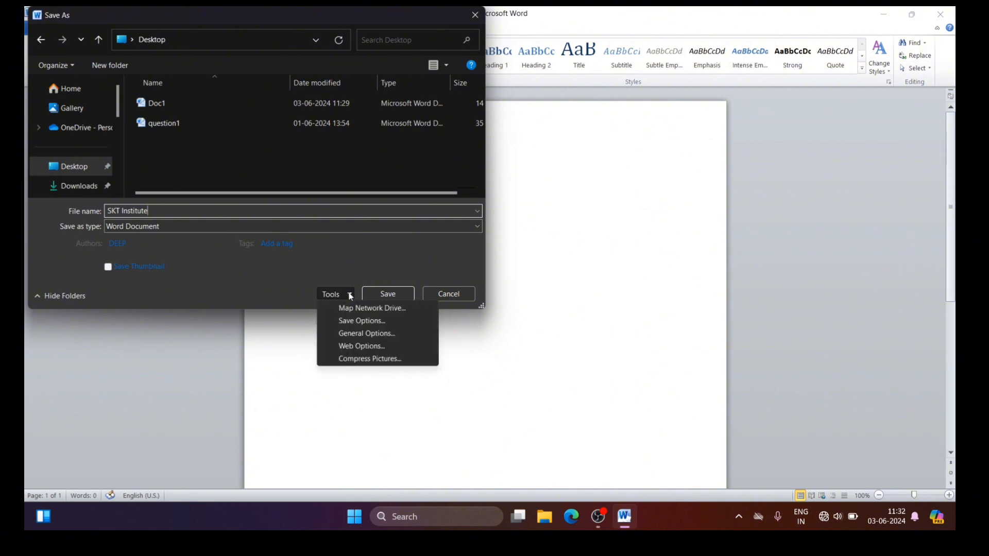
click(369, 338)
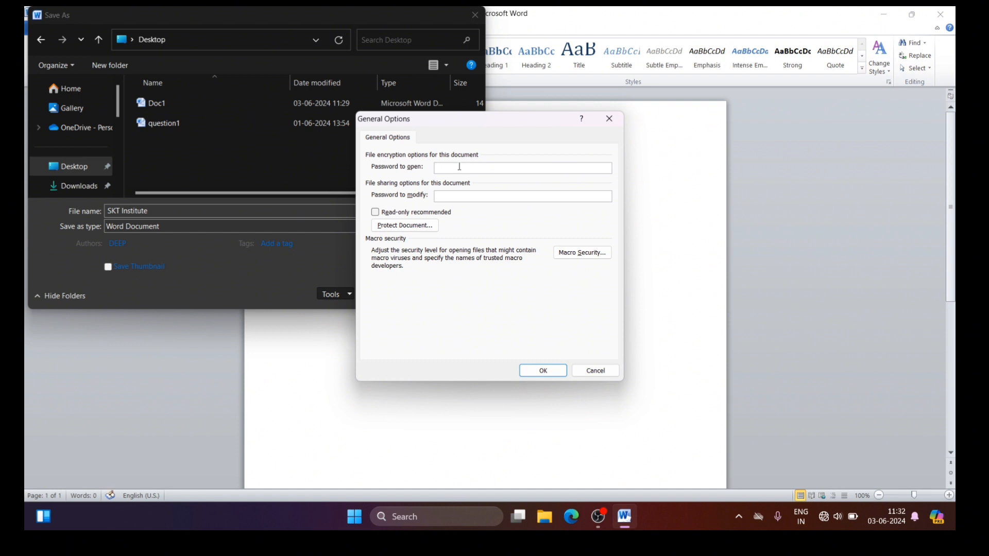
text(123)
click(456, 194)
text(123)
click(543, 371)
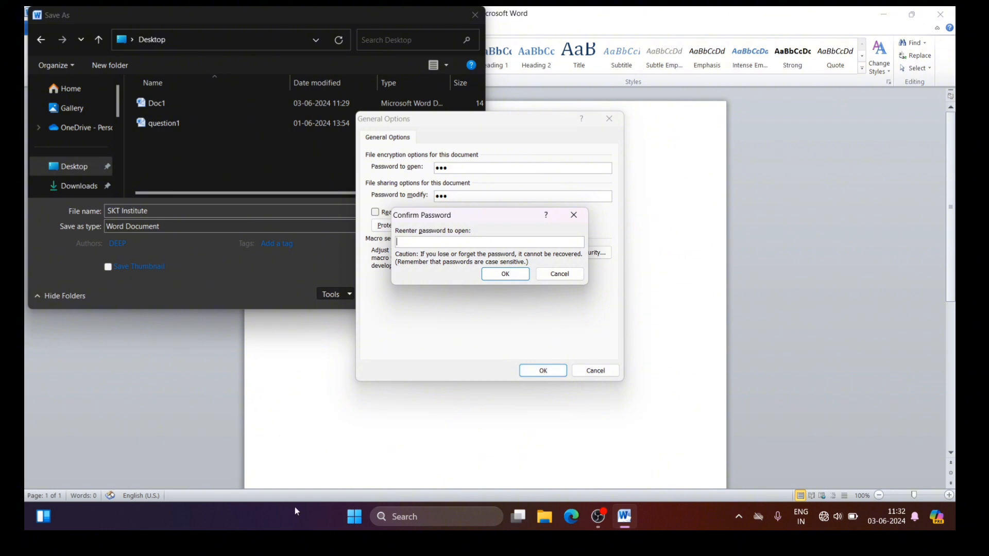
Step: Re-enter the password to open and the password to modify, and save the SKT Institute document
text(•••)
click(507, 274)
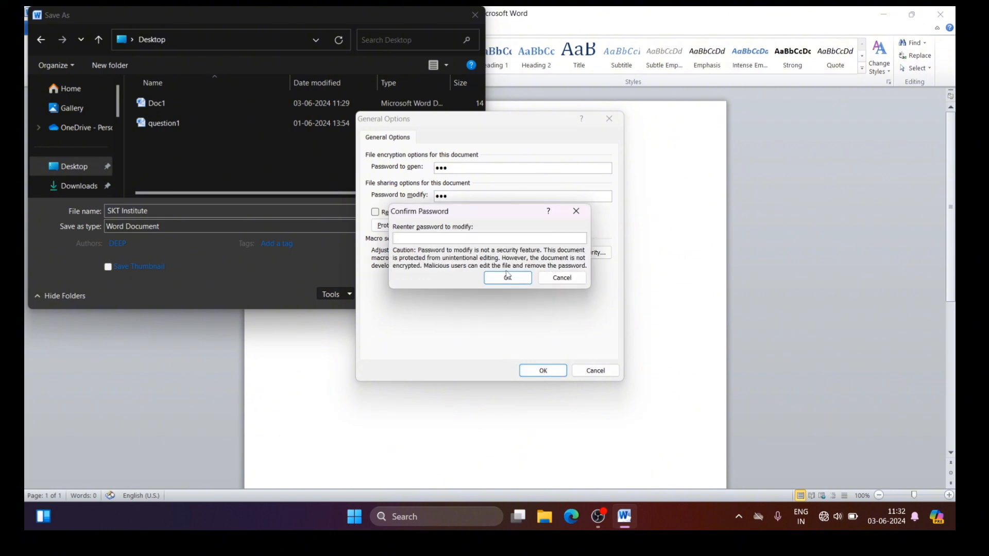
text(•••)
click(508, 279)
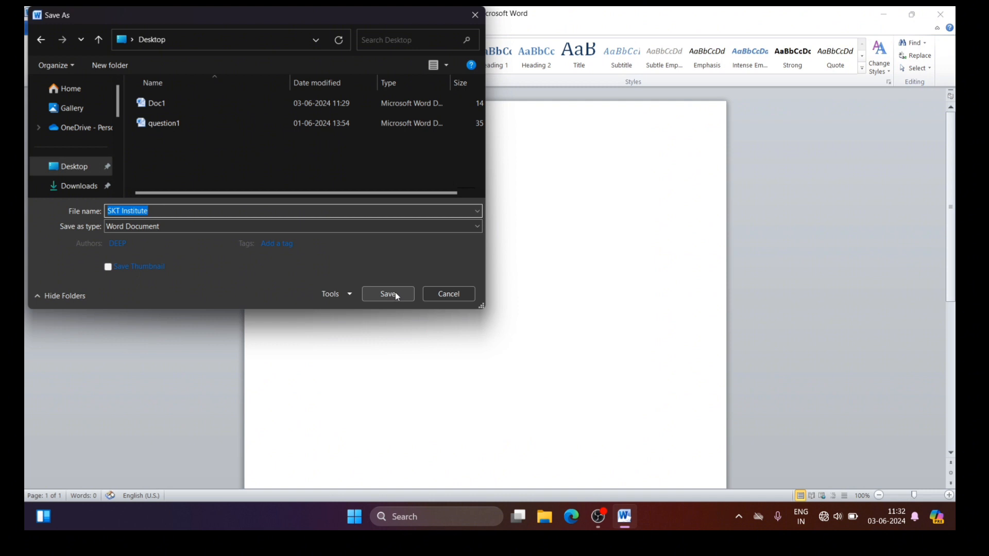
click(395, 292)
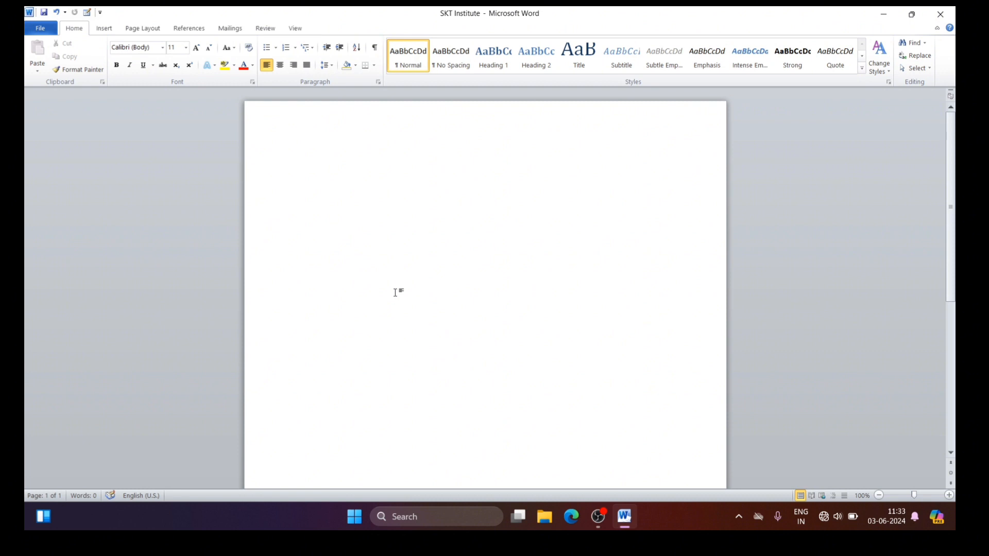
Step: Write the lines "Sgsdjhsgj eiyeygfkb", "Asdfasdf" and "asasf" in the document and save the changes
text(sgsdjhsgj eiyeygfkb)
key(Return)
text(asdfasdf)
key(Return)
text(asasf)
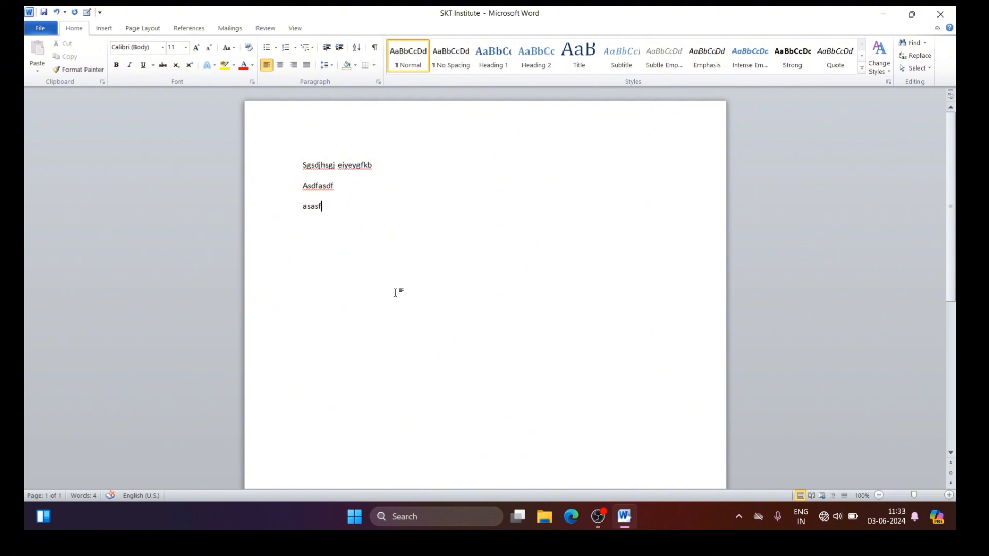
key(ctrl+s)
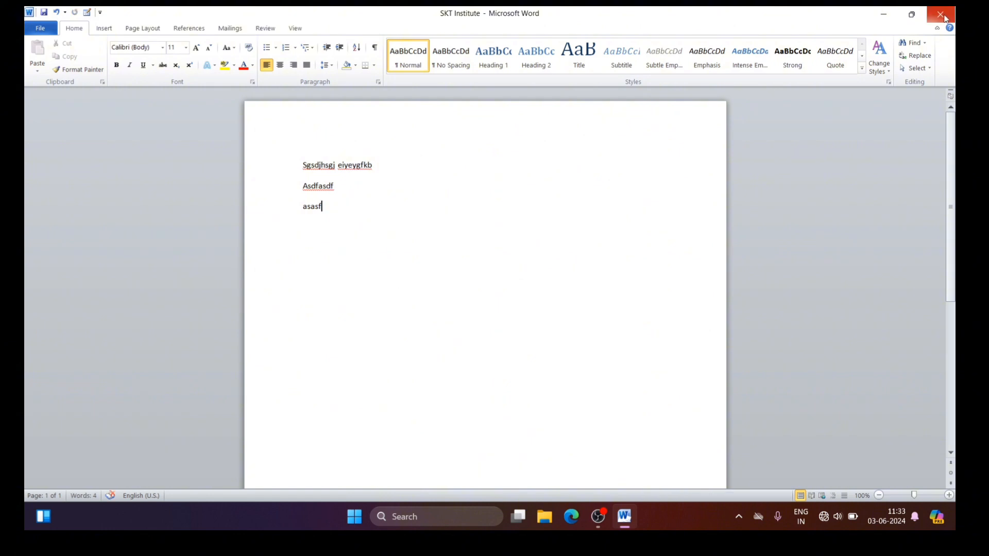
Step: Close the SKT Institute document and reopen it from the desktop, entering the password to open and the password to modify
click(940, 14)
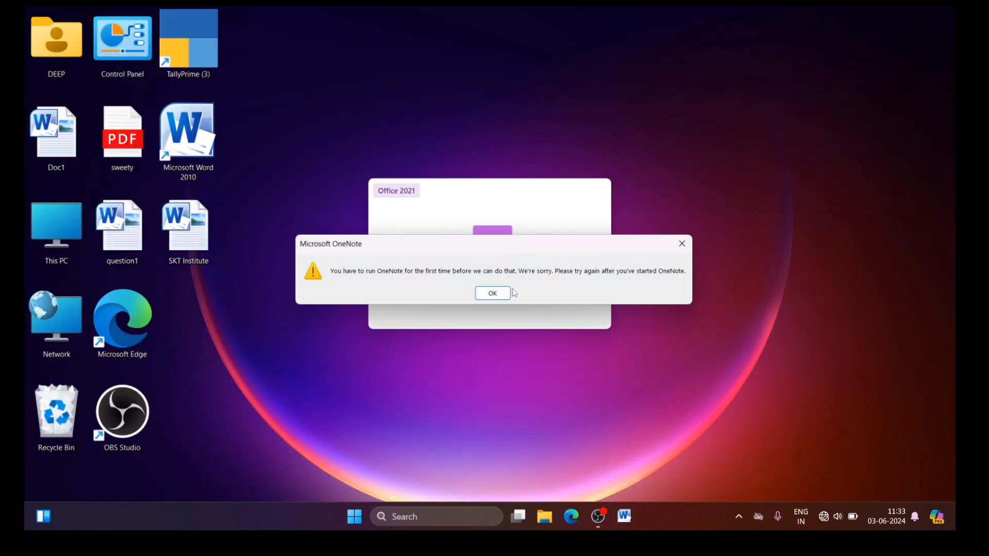
click(682, 244)
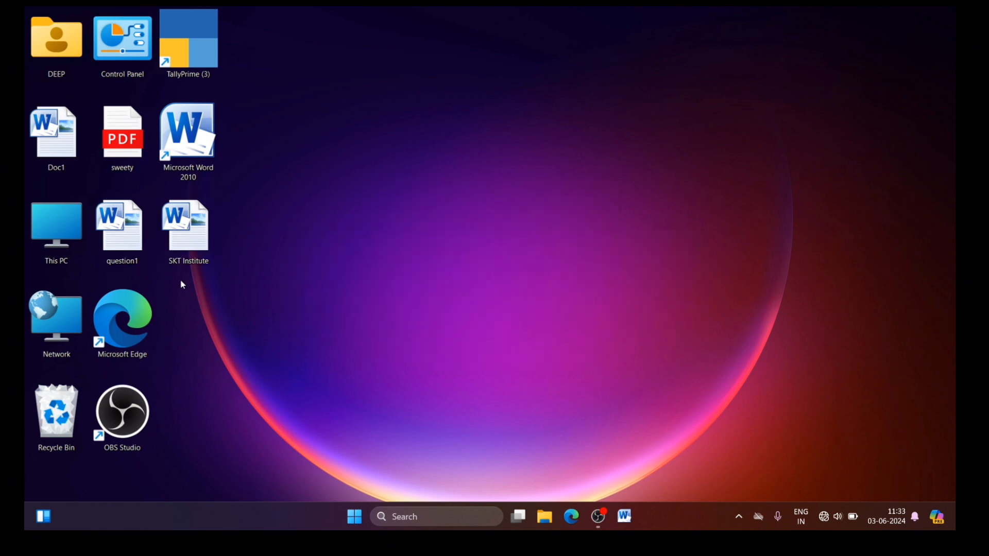
double_click(193, 251)
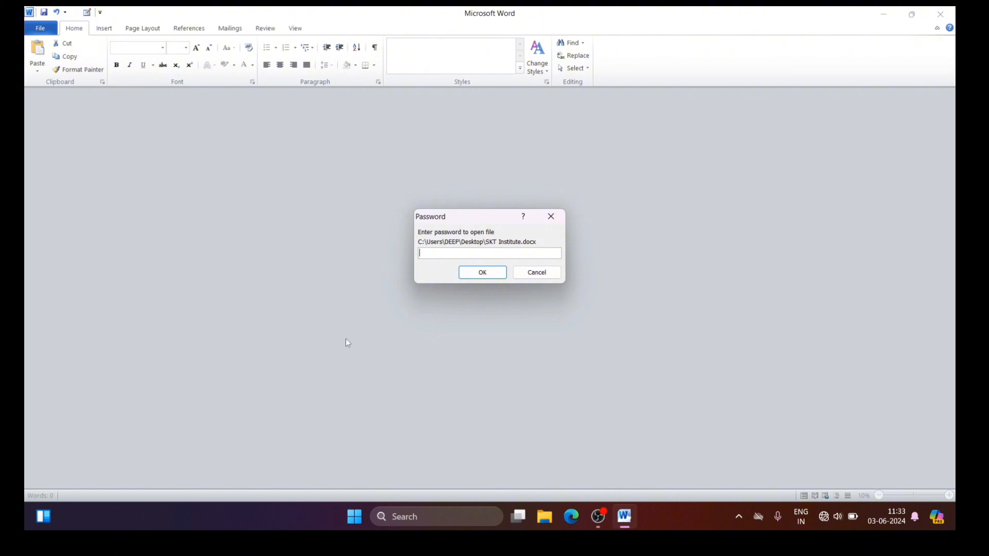
text(123)
click(484, 272)
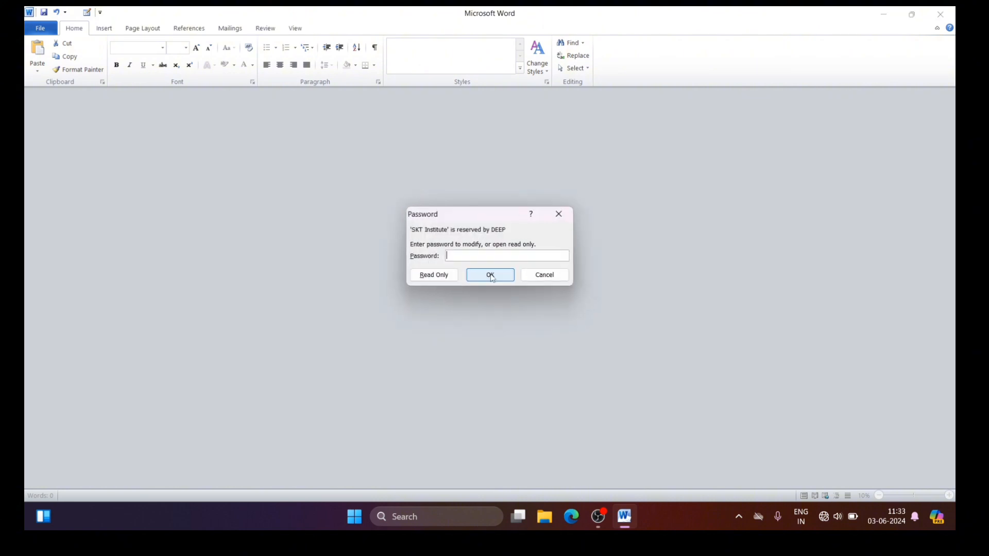
text(123)
click(507, 274)
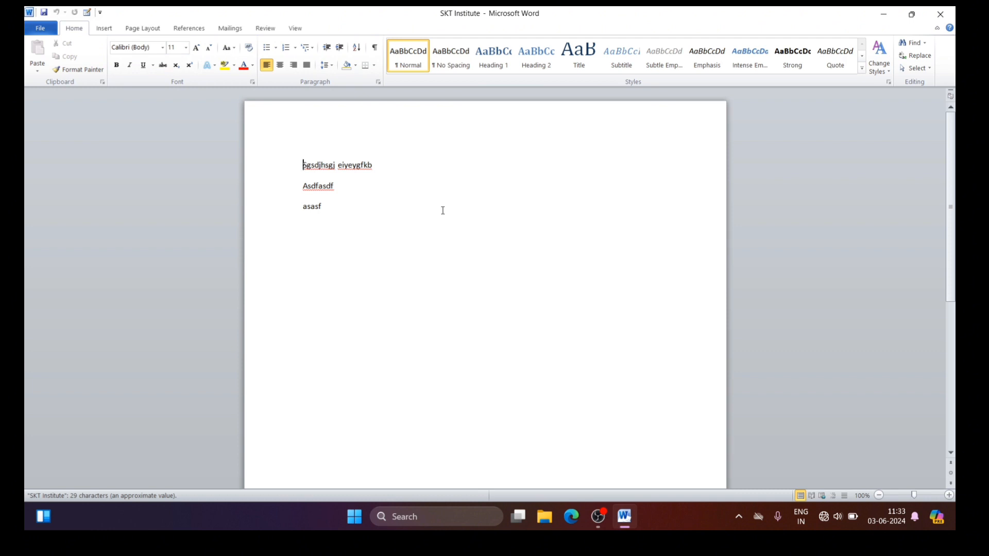
Step: Open the question1 document from the Desktop folder
click(41, 31)
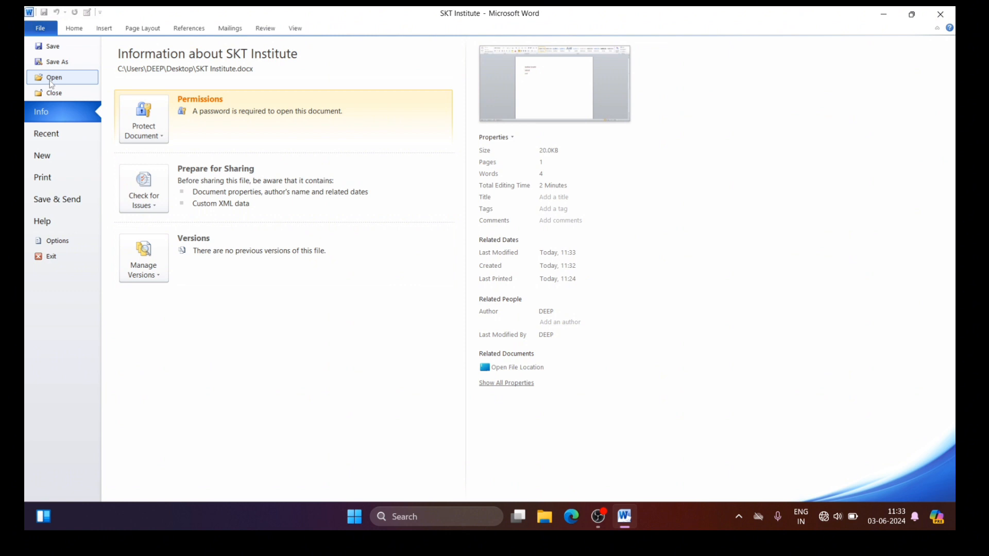
key(ctrl+o)
click(52, 83)
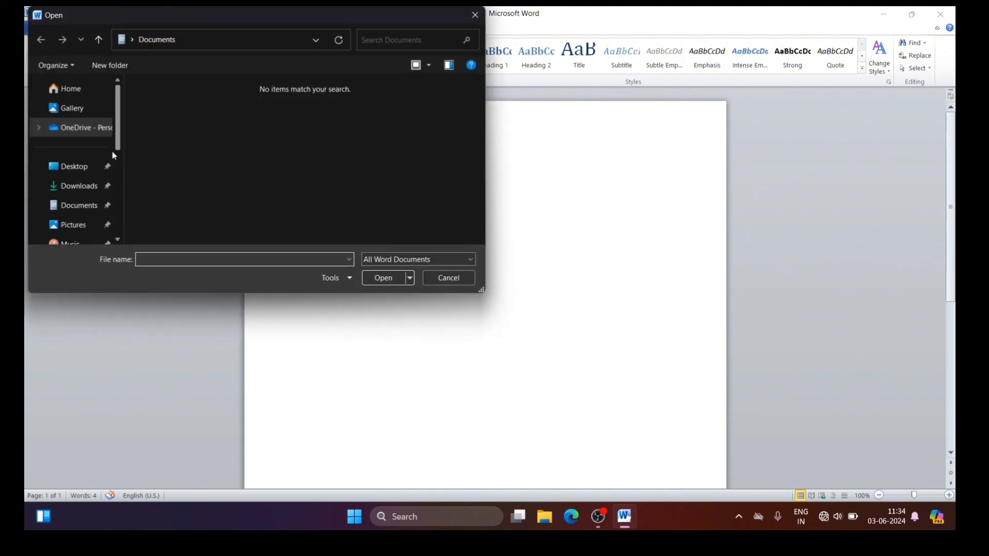
click(75, 166)
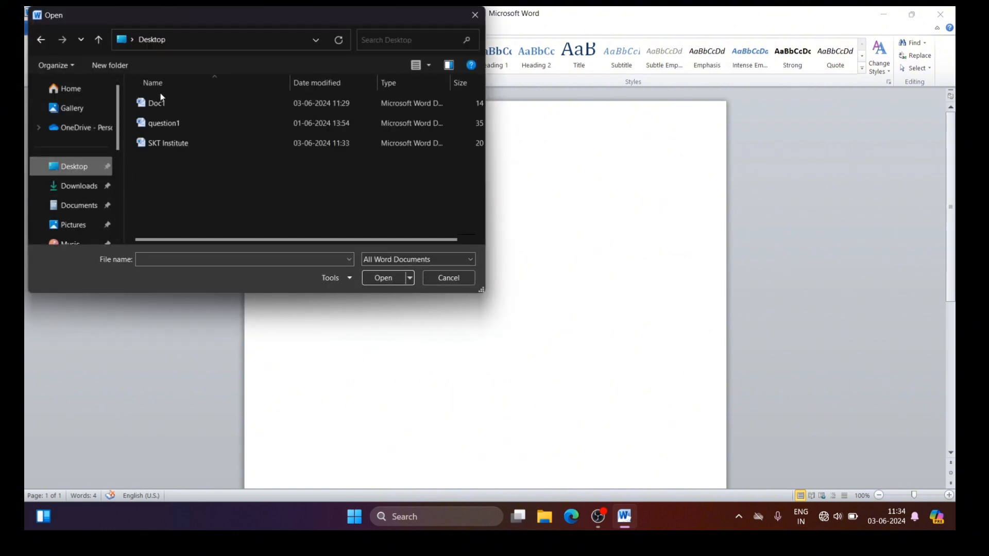
click(154, 124)
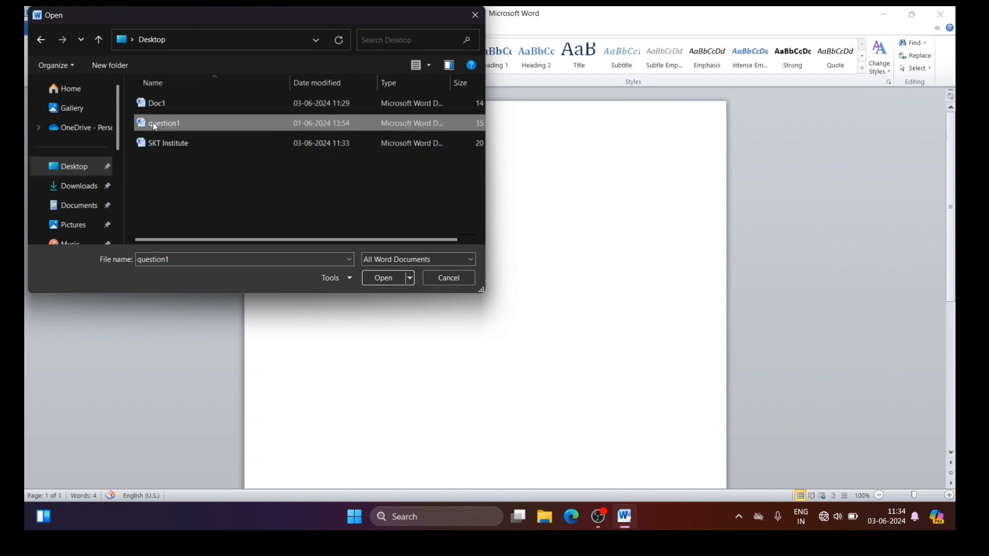
click(380, 281)
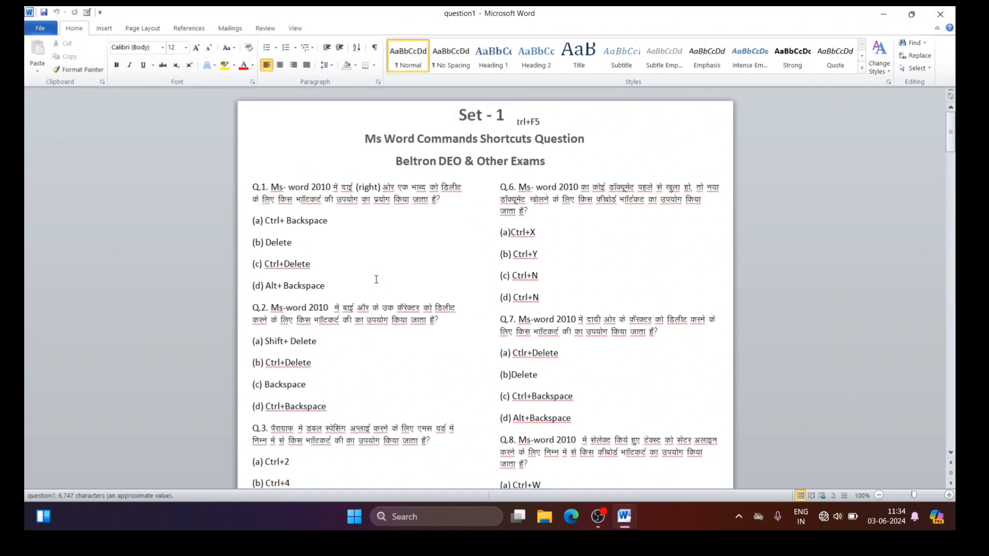
Step: Close the question1 document while keeping SKT Institute open
click(27, 30)
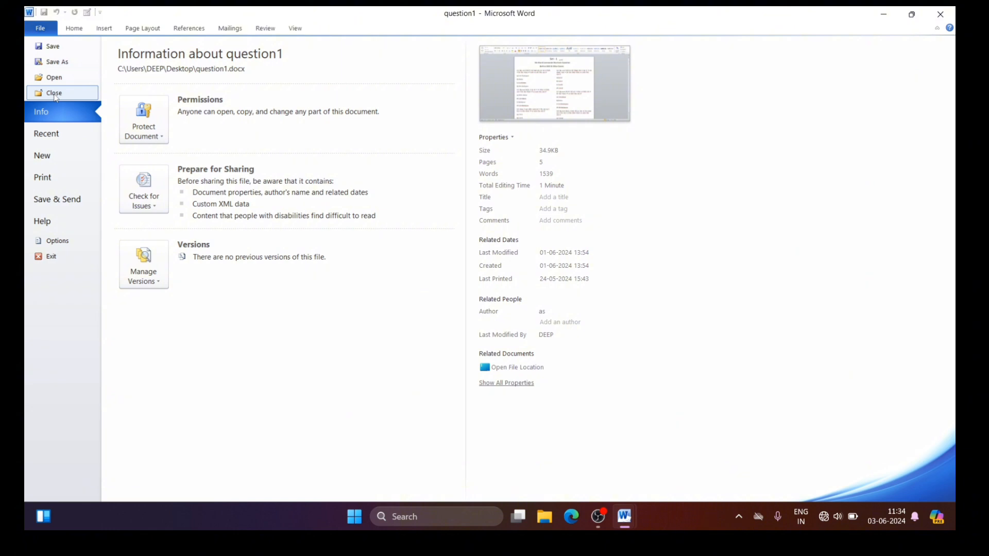
key(ctrl+w)
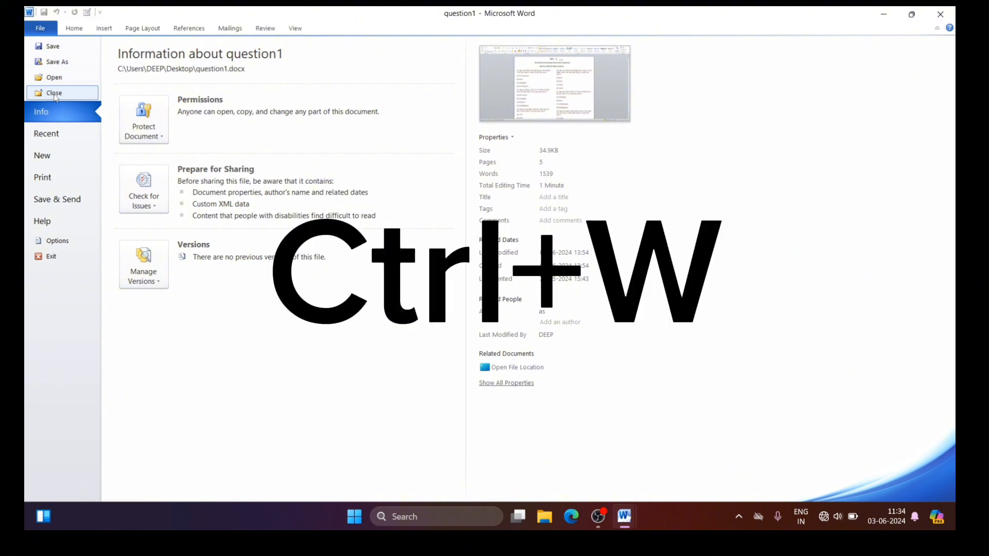
click(54, 95)
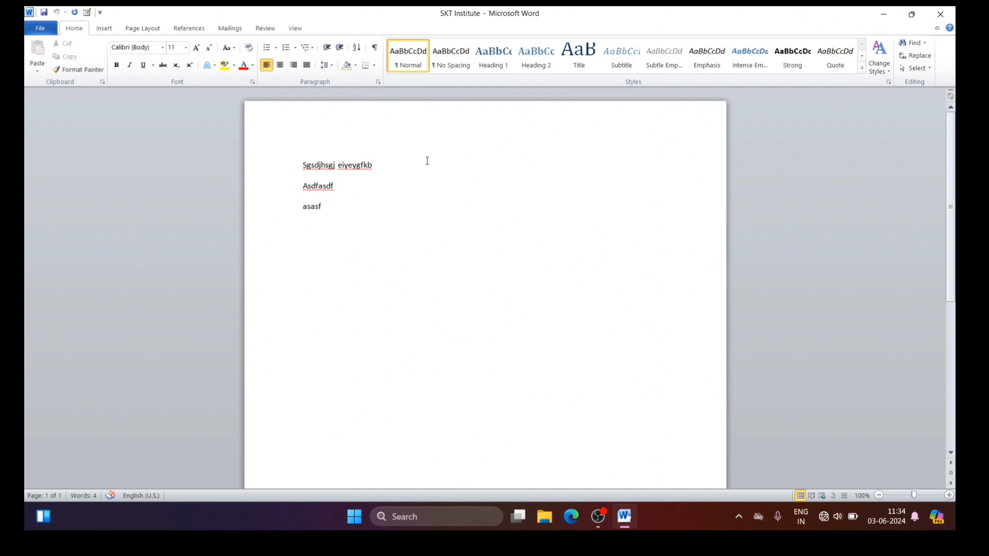
Step: Show the list of recent documents and create a new document from the Blank document template
click(36, 30)
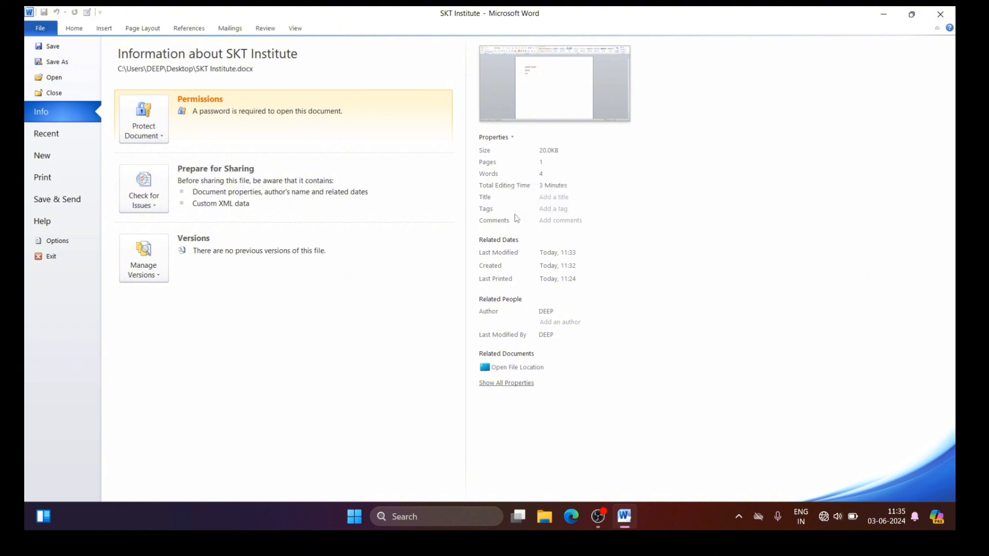
click(45, 139)
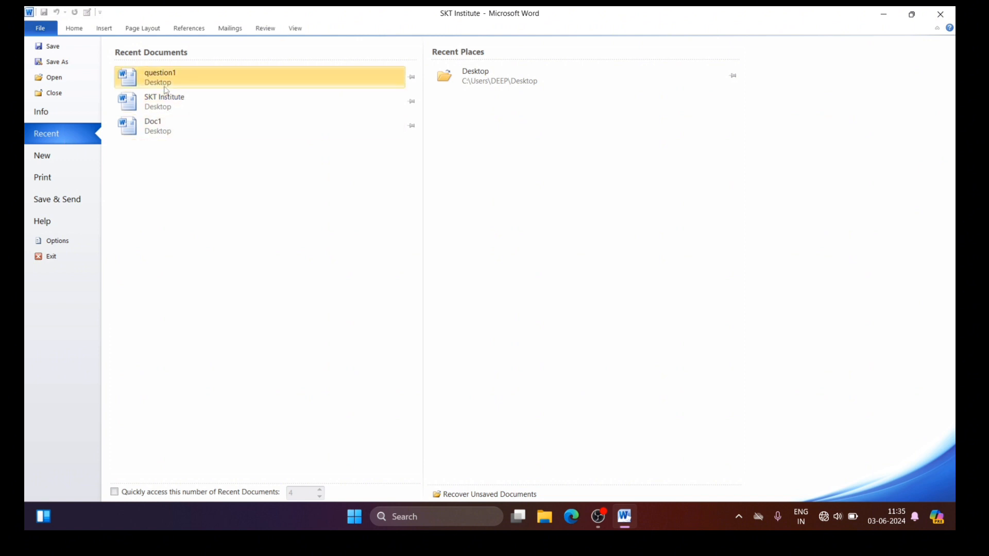
click(49, 161)
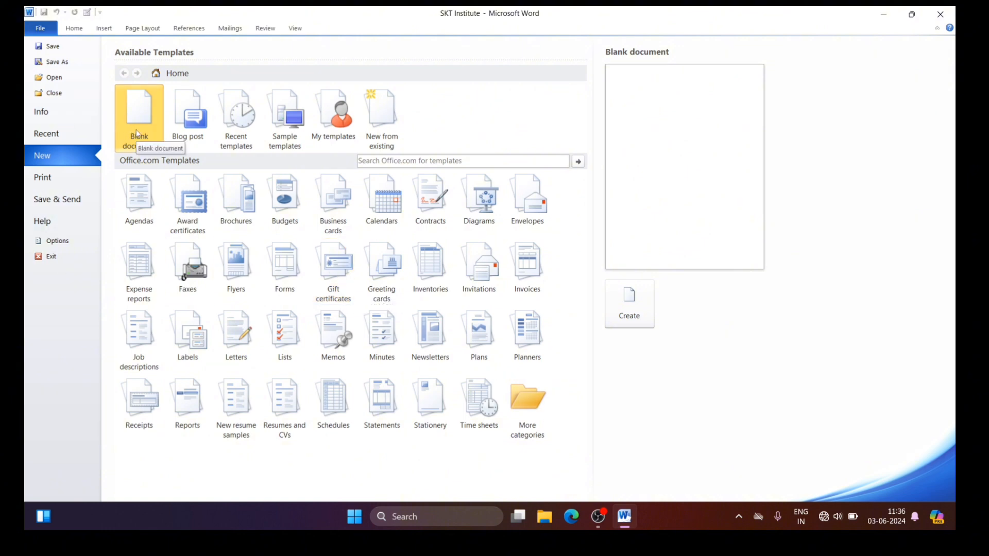
click(640, 314)
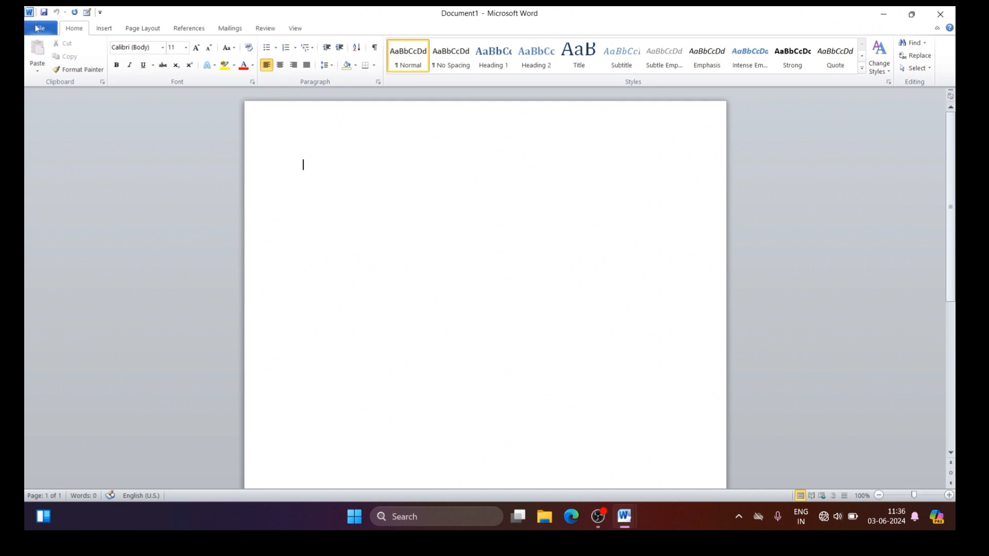
Step: Close the new blank document and return to the SKT Institute document
click(38, 29)
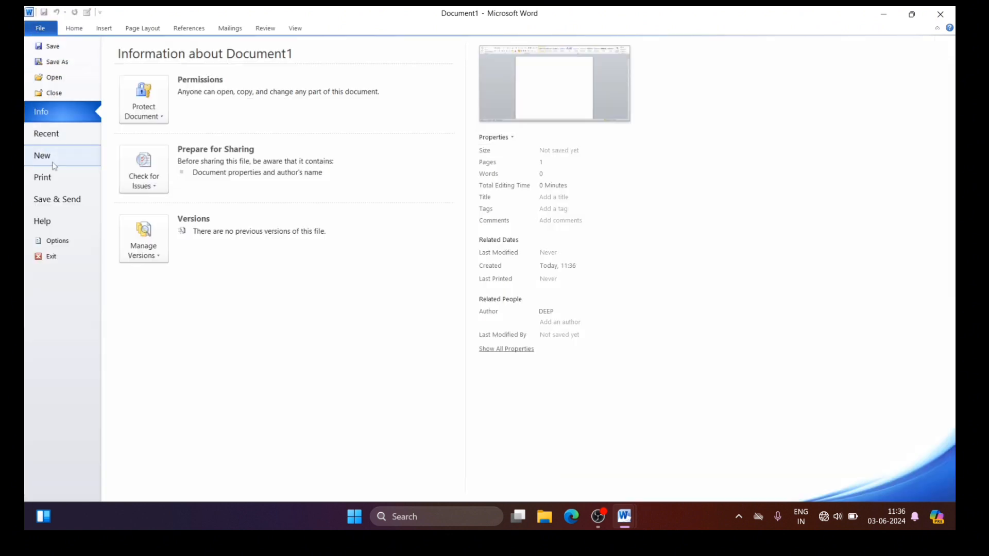
key(ctrl+n)
click(66, 30)
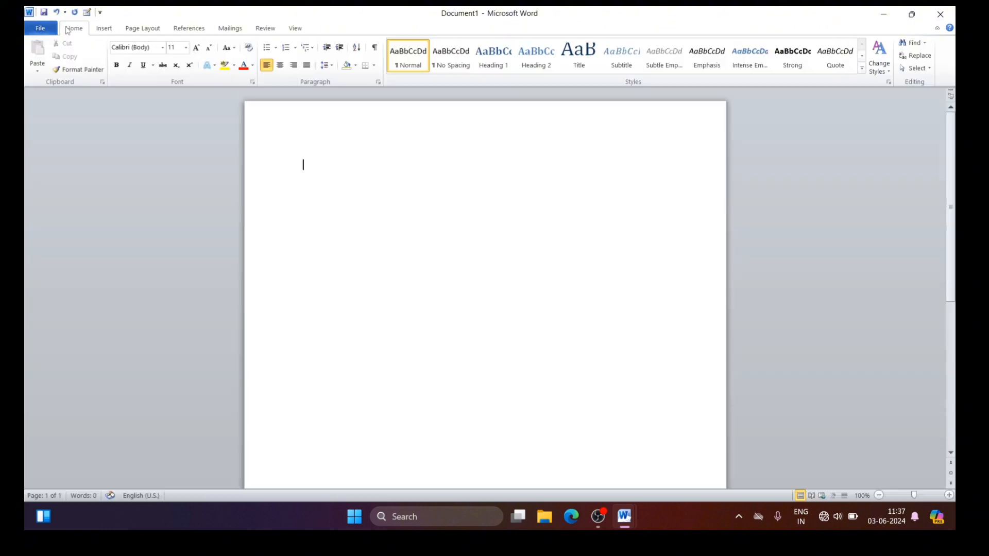
click(941, 14)
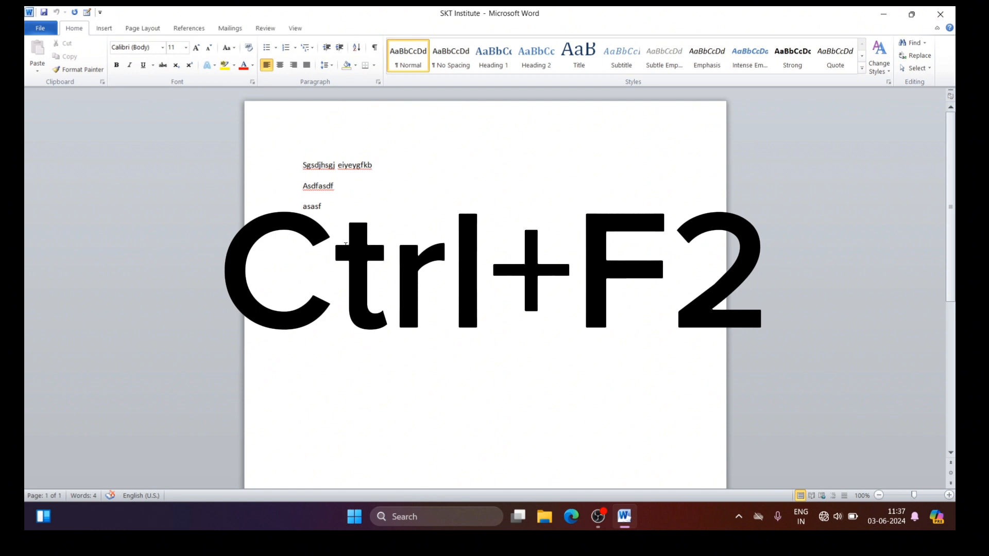
Step: Preview the SKT Institute document for printing and print 20 copies of all its pages
key(ctrl+F2)
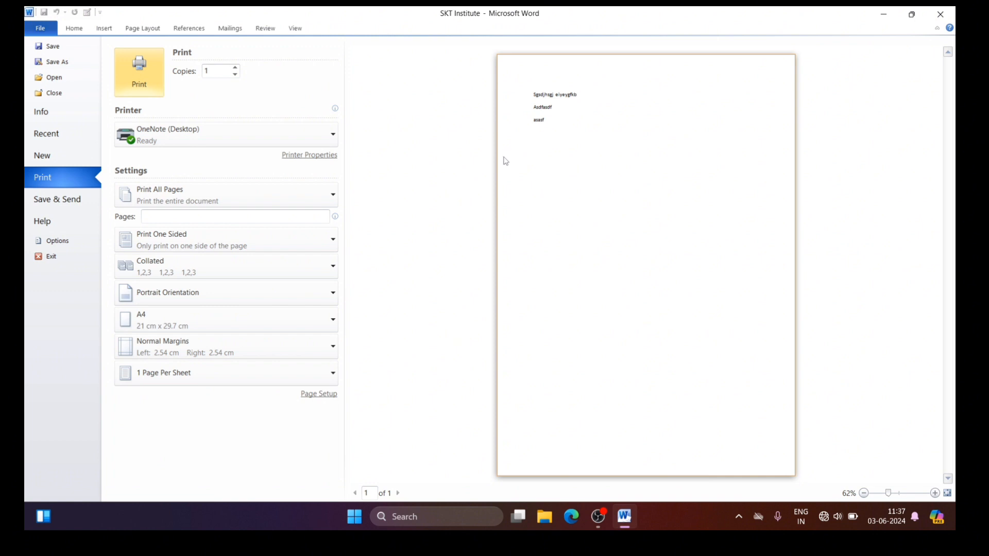
click(80, 29)
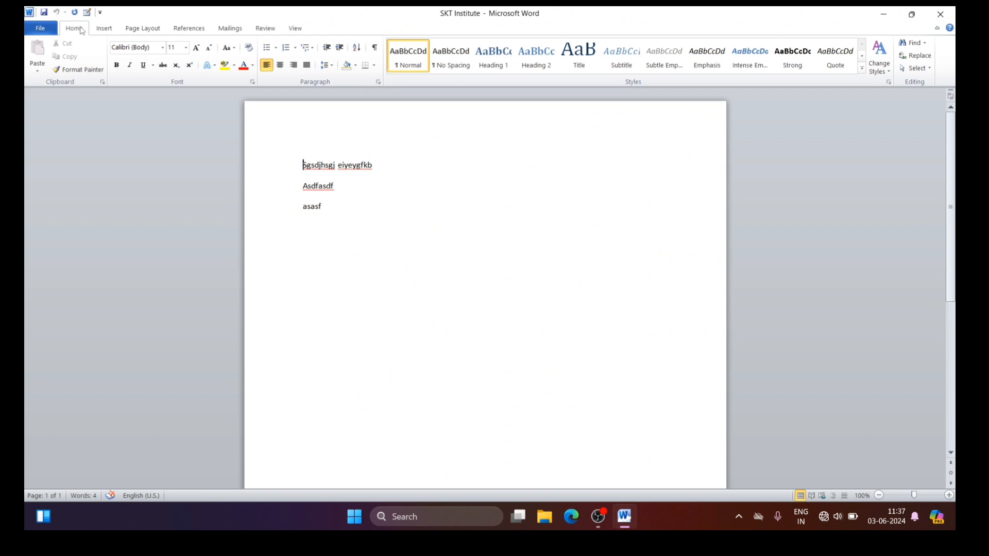
click(39, 29)
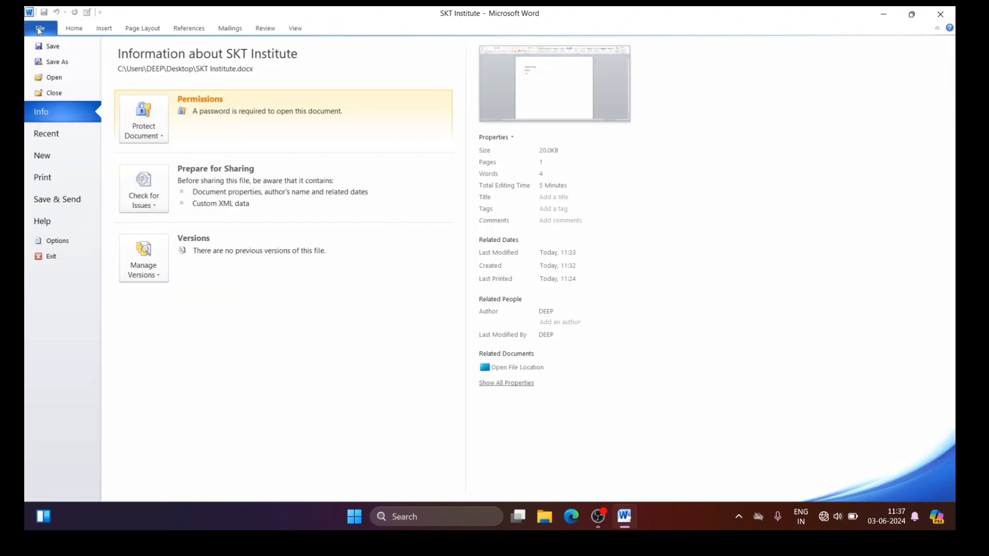
click(48, 177)
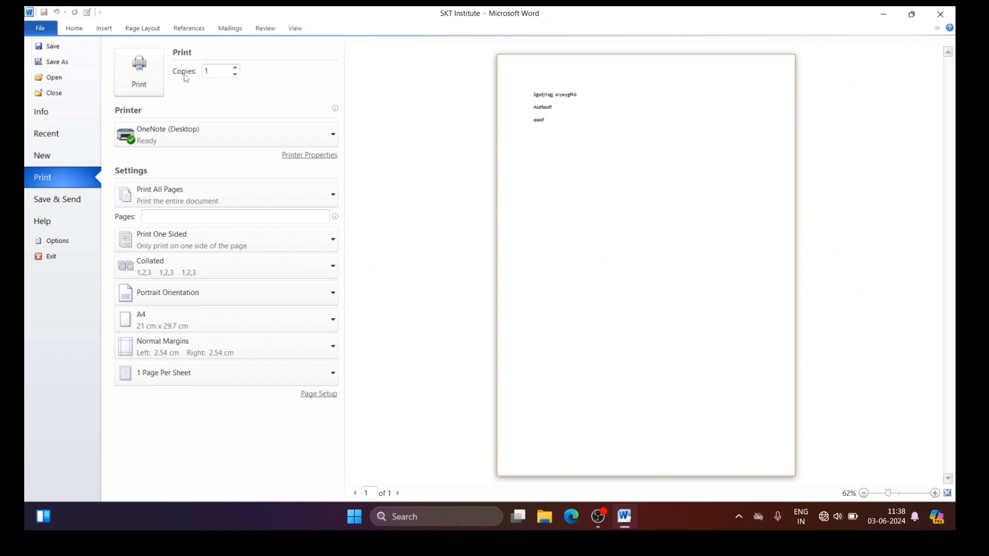
double_click(220, 76)
text(20)
click(165, 216)
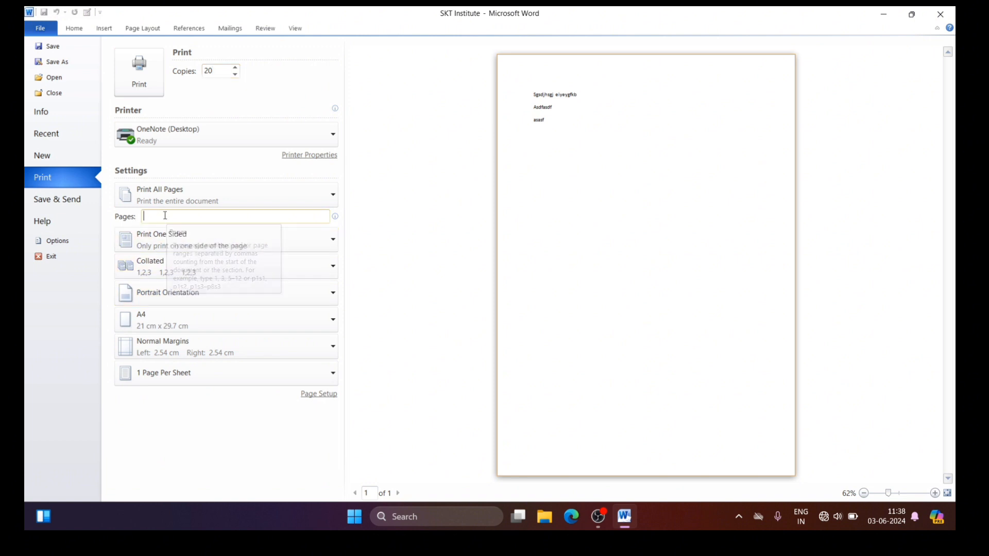
click(141, 76)
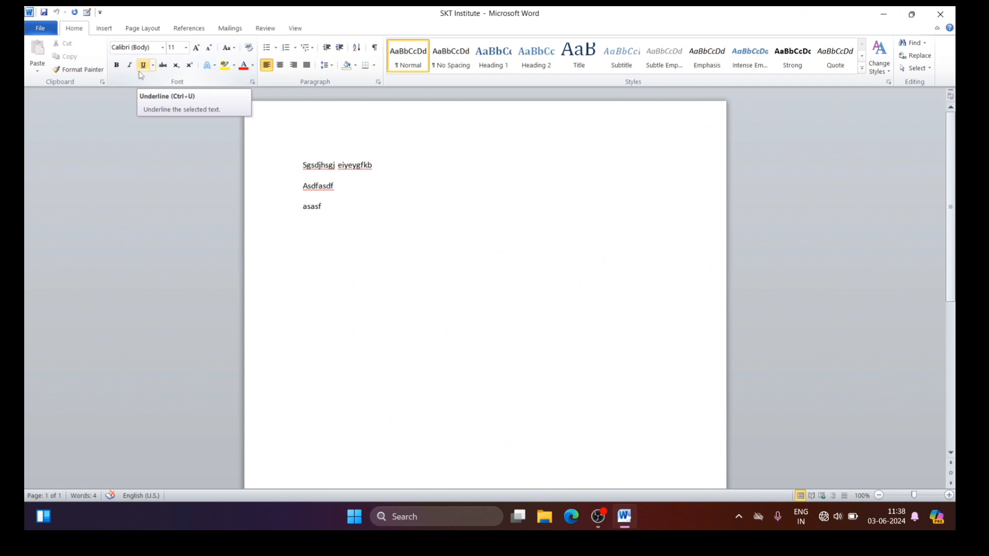
Step: Examine the Save & Send and Help pages and the General, Display and Proofing settings in Word Options
click(40, 30)
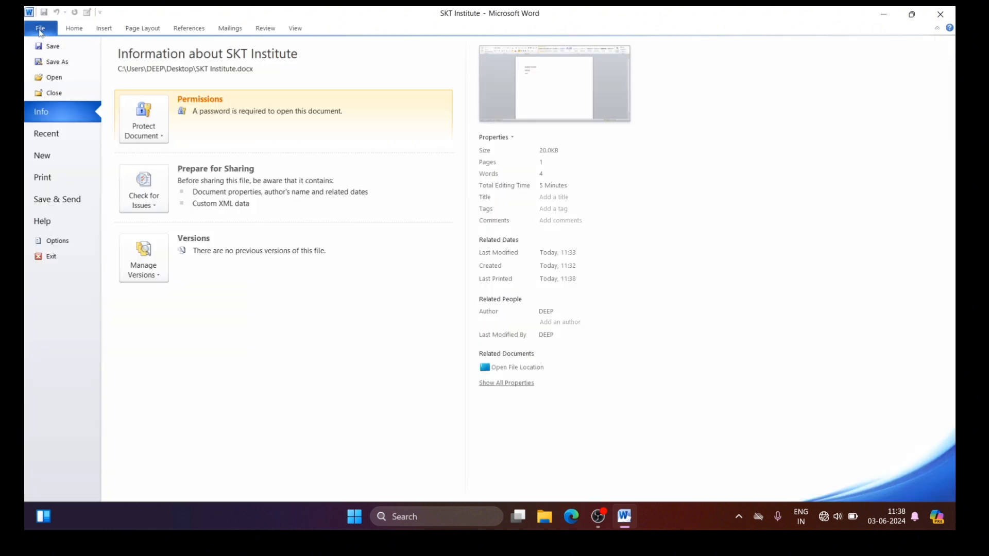
click(74, 206)
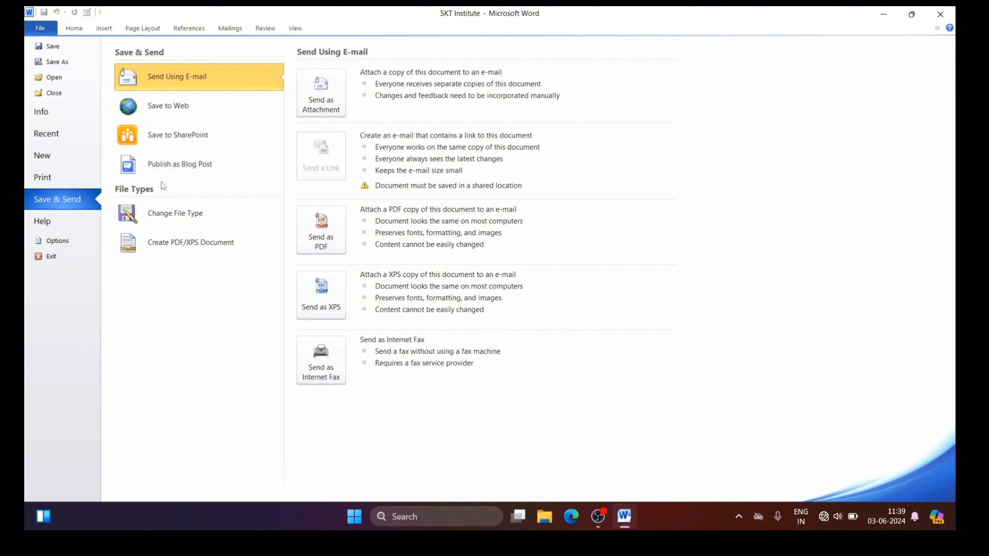
click(36, 224)
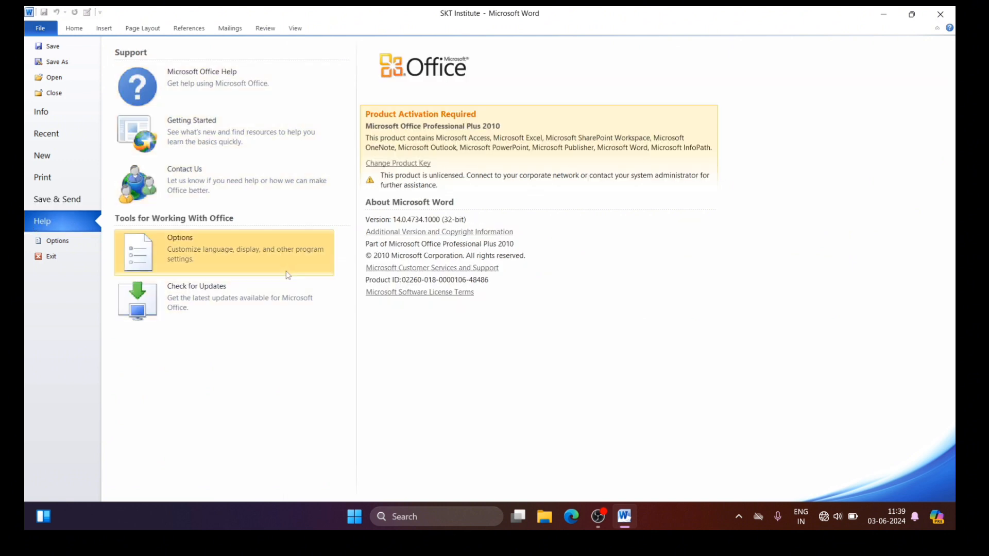
click(58, 242)
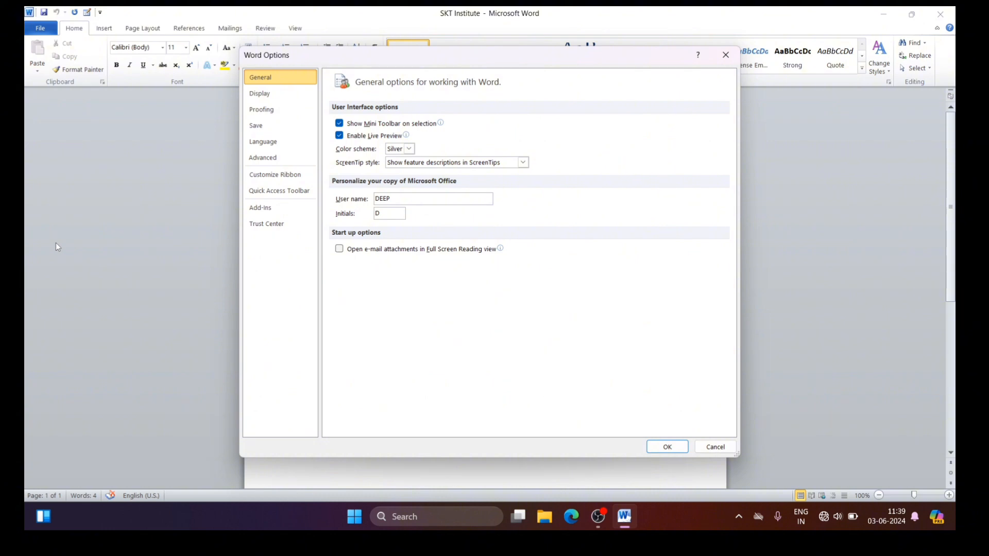
click(260, 94)
click(262, 112)
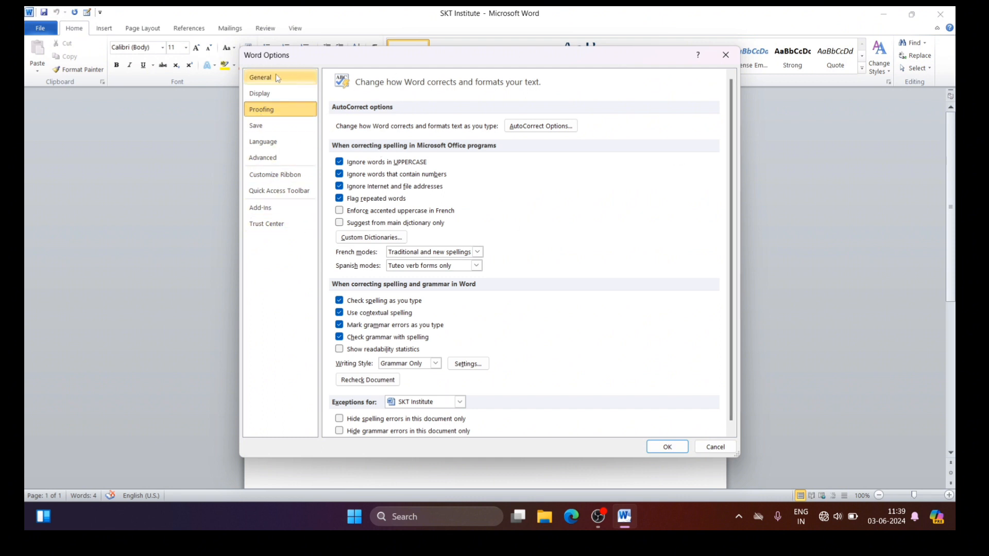
click(726, 56)
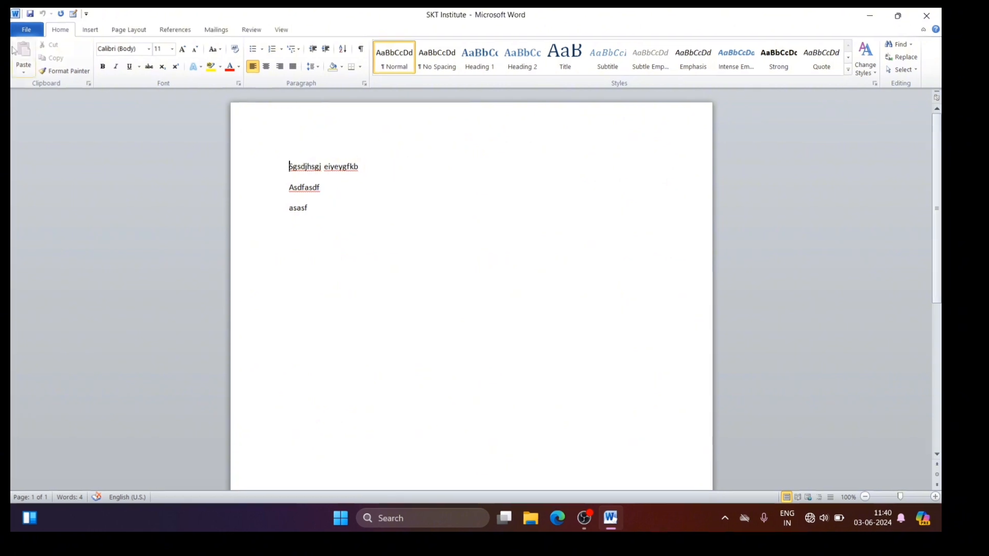
Step: Exit Word completely and dismiss the Microsoft OneNote message on the desktop
click(25, 31)
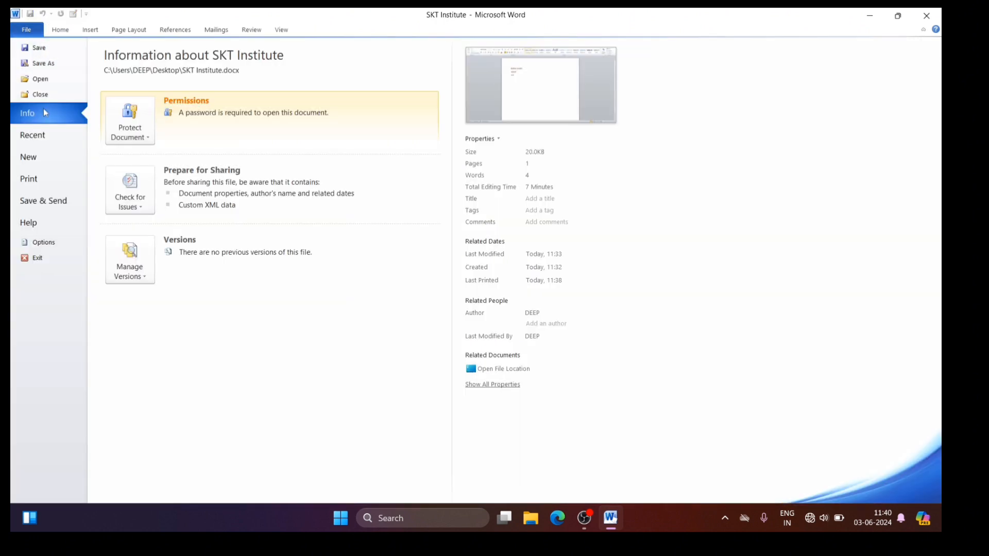
click(37, 258)
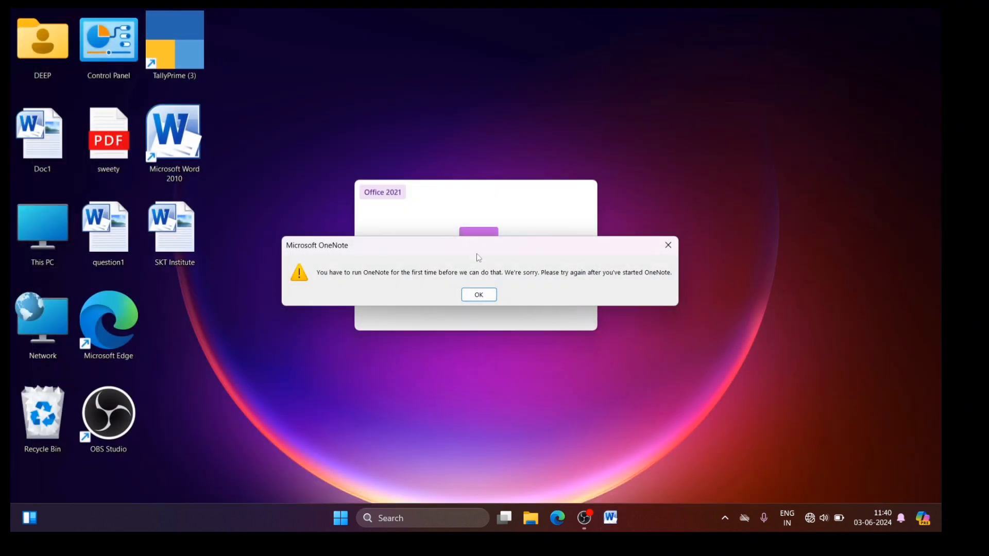
click(479, 294)
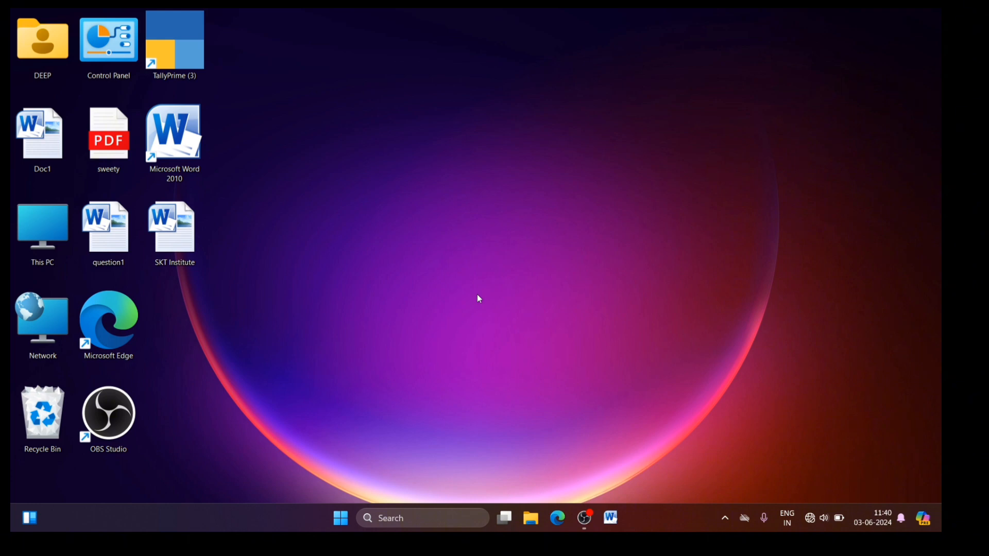
Step: Start Microsoft Word 2010 and view the Paste options in the blank document
double_click(180, 157)
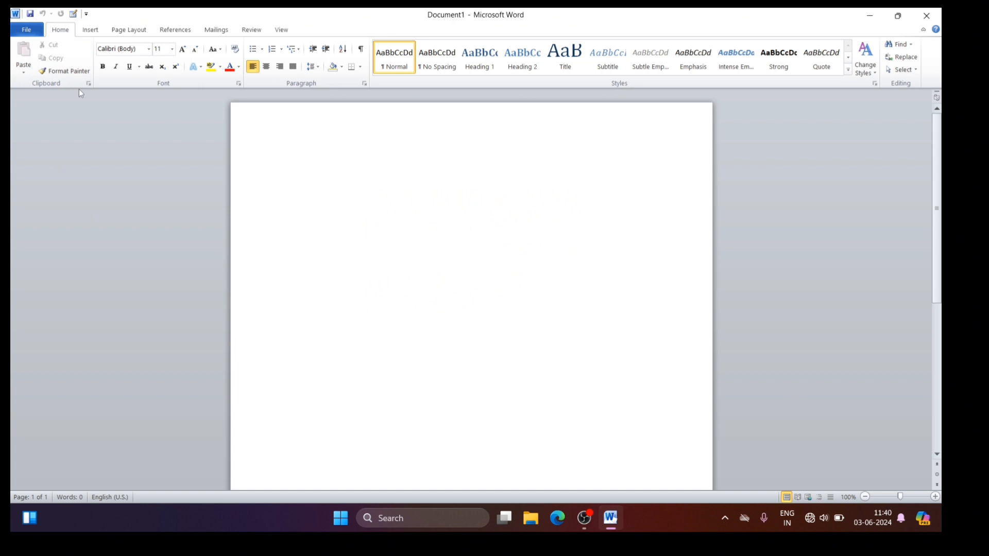
click(26, 72)
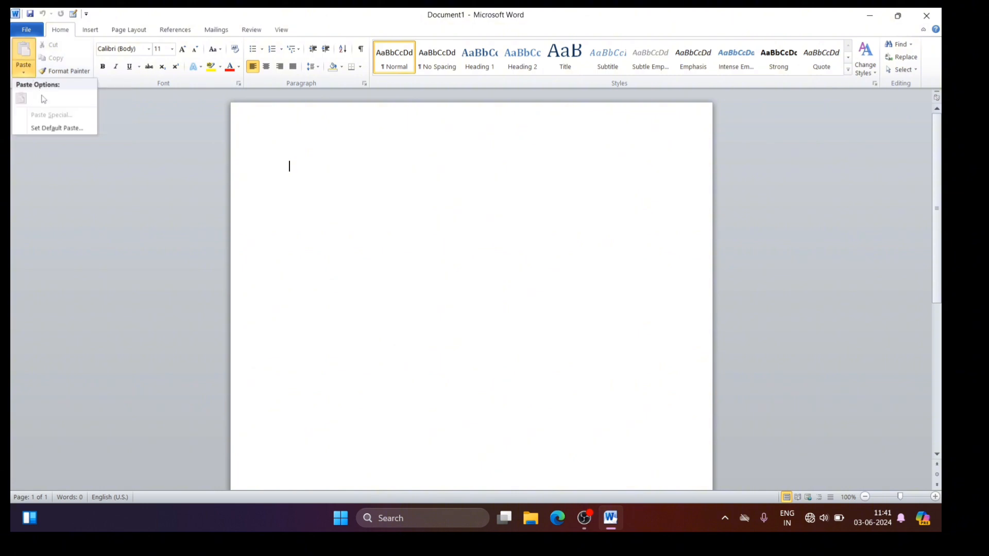
click(131, 122)
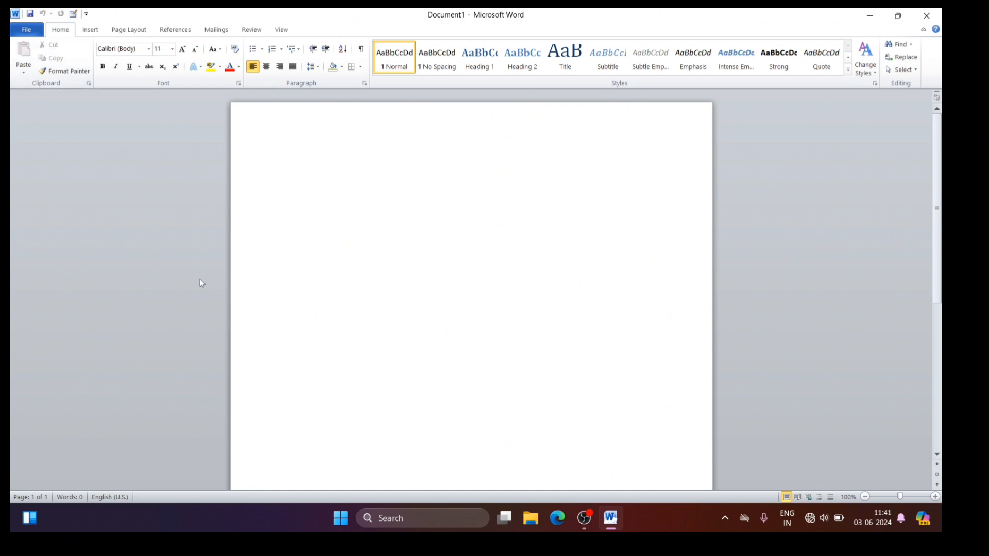
Step: Enter the word "Computer" on the first line, cut it and paste it two lines lower
text(Comput)
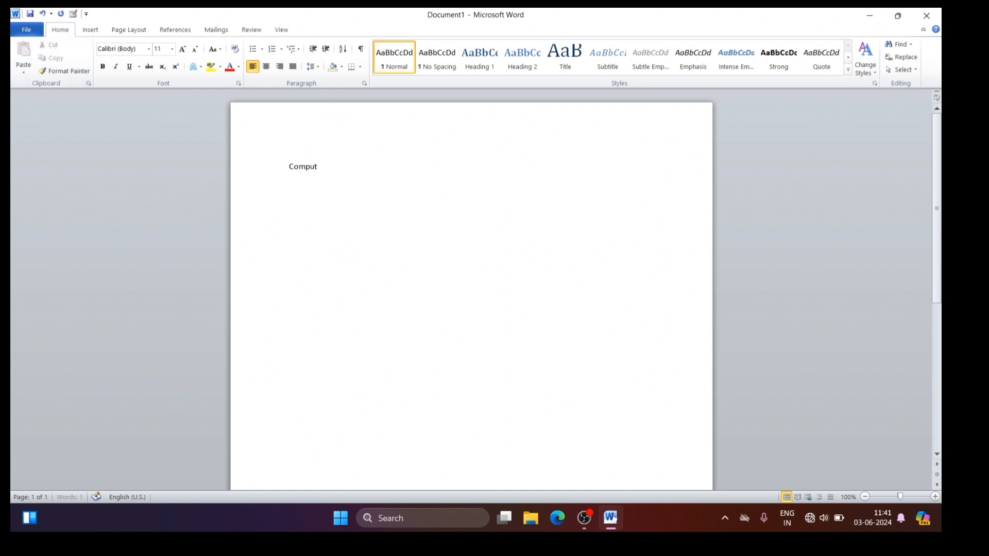
text(er)
drag(289, 166, 334, 162)
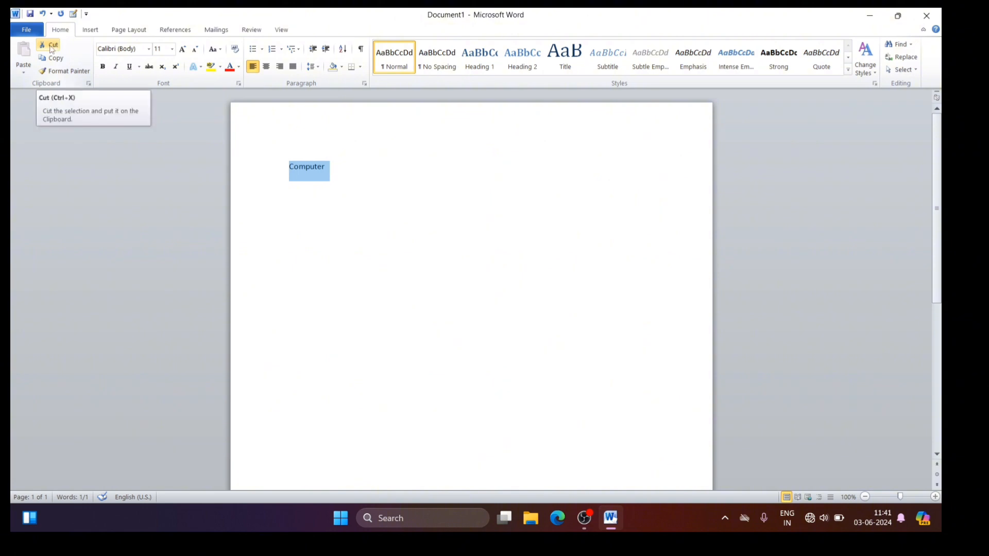
click(51, 47)
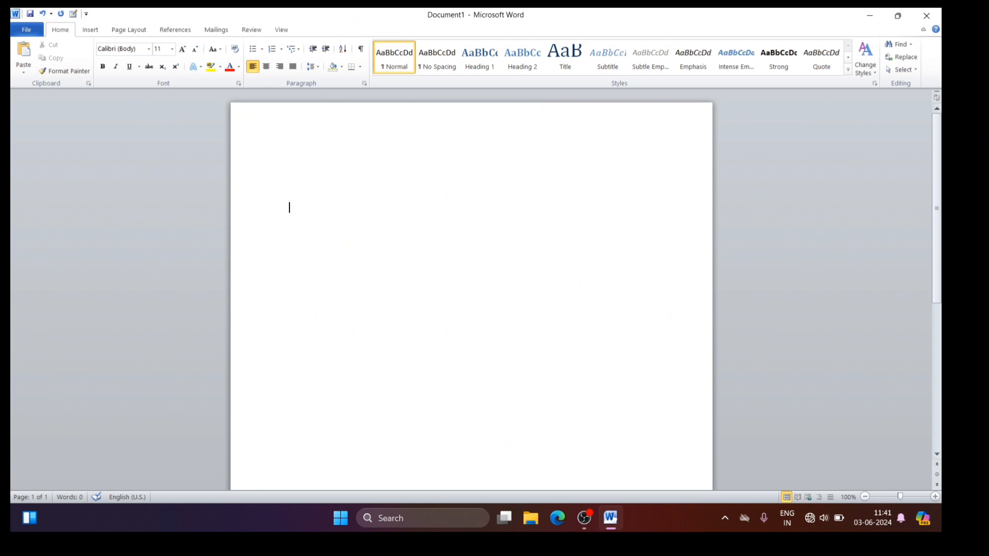
click(24, 52)
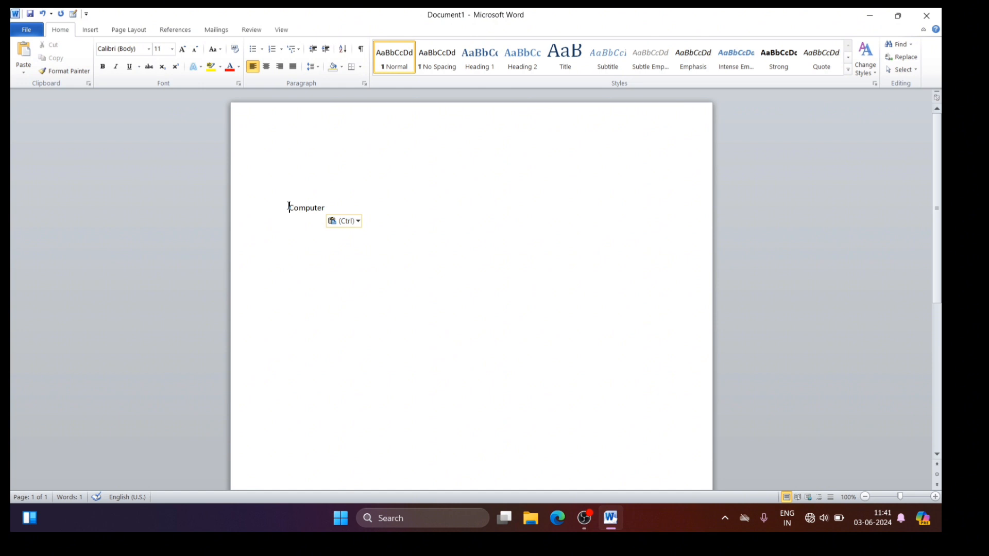
Step: Cut the word "Computer" from the third line and paste it on the fifth line
drag(289, 207, 327, 209)
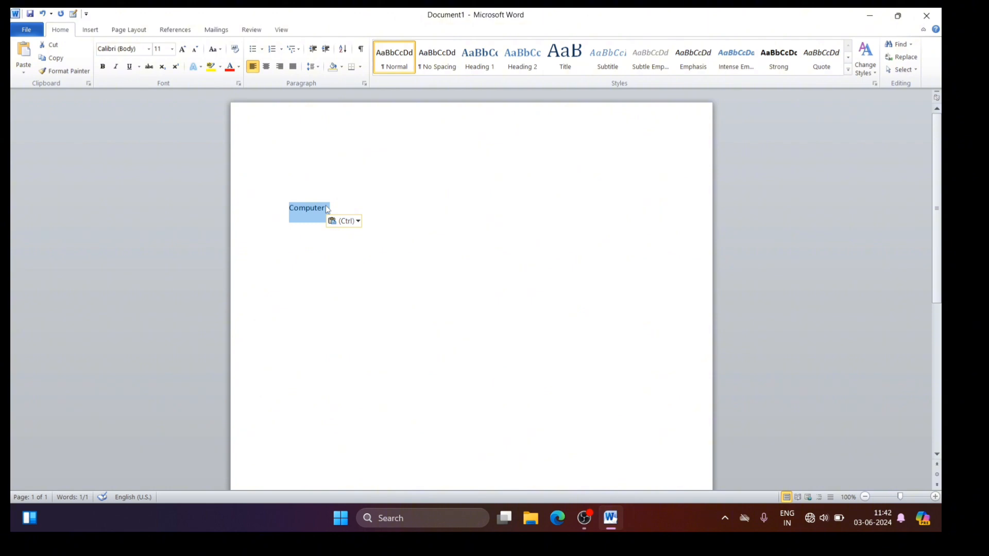
key(ctrl+x)
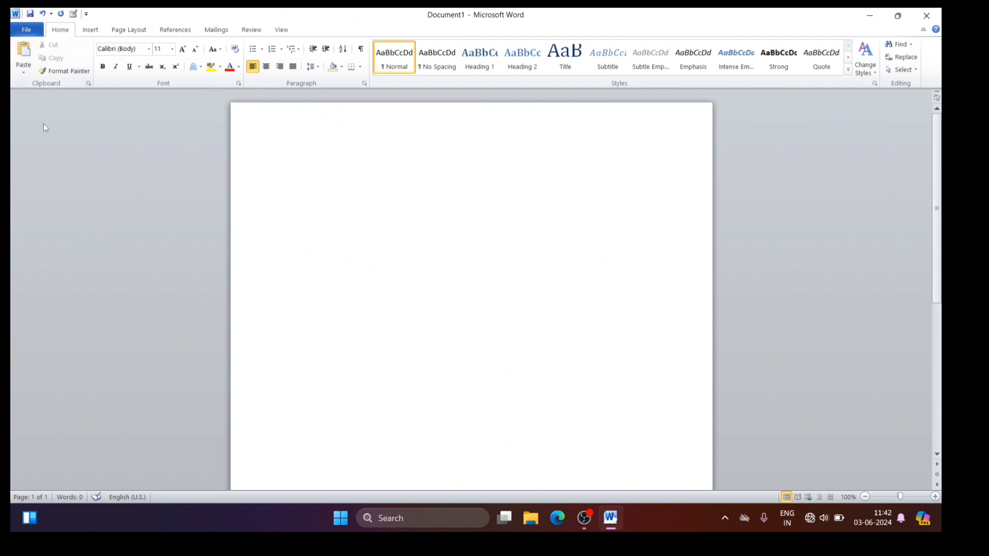
key(ctrl+v)
Step: Cut the word "Computer" again and paste it on the first line, keeping its source formatting
drag(291, 249, 336, 247)
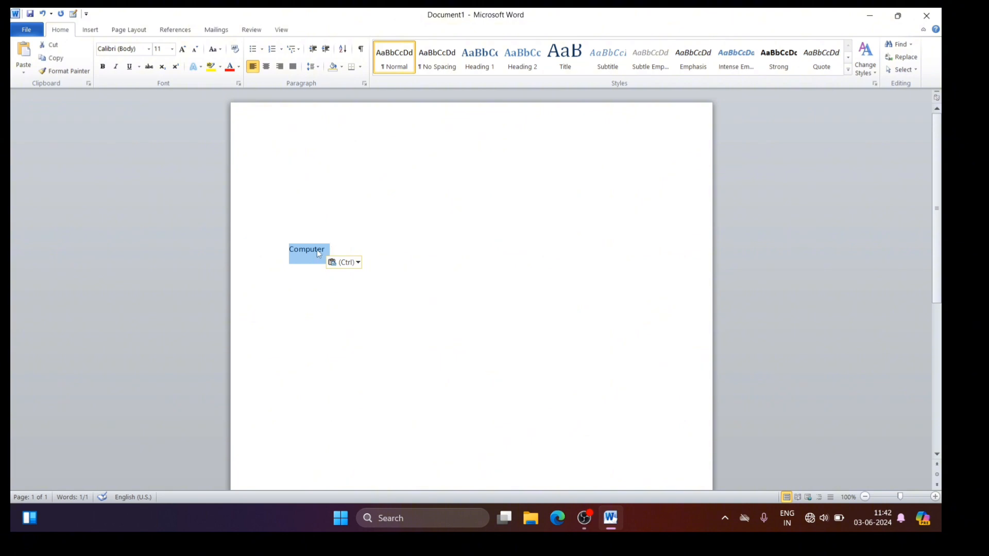
right_click(313, 249)
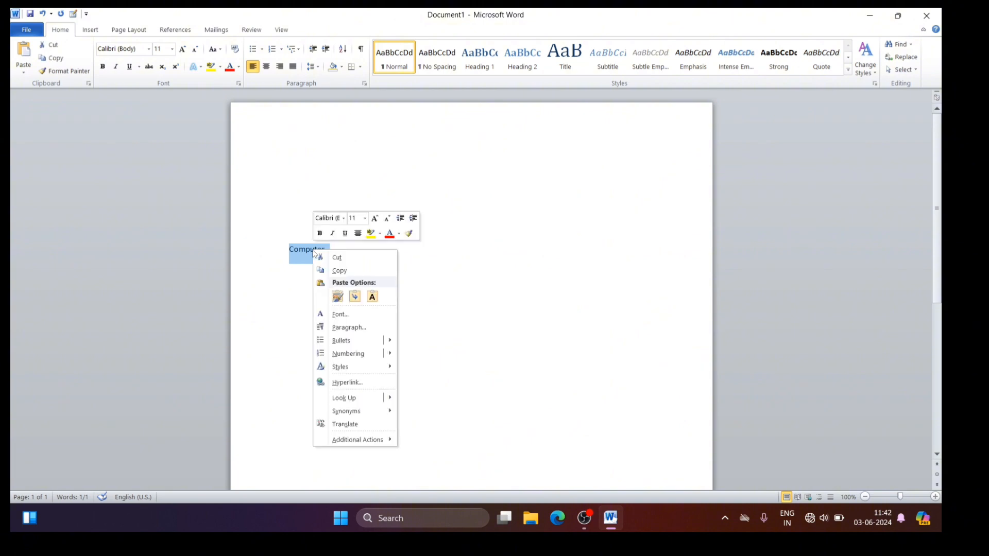
click(352, 259)
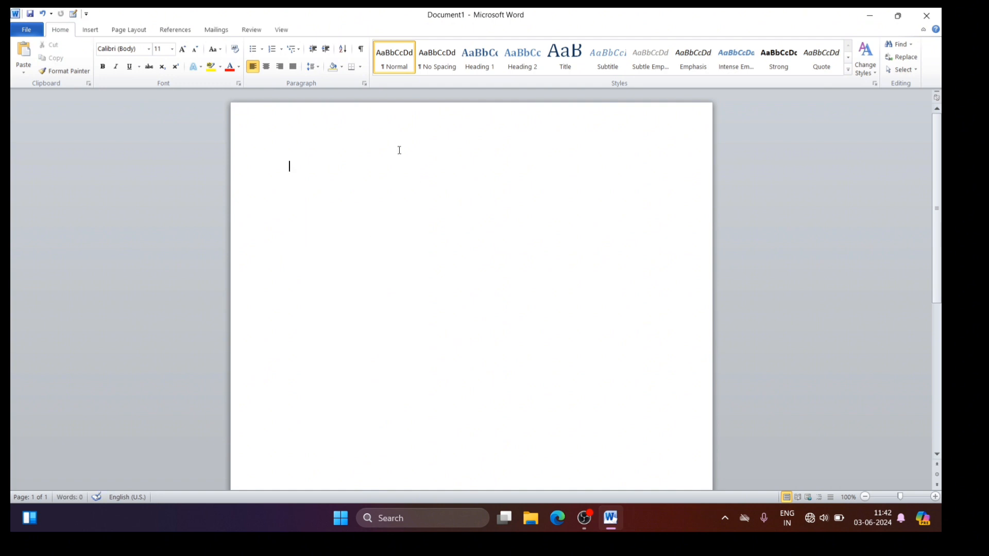
right_click(291, 167)
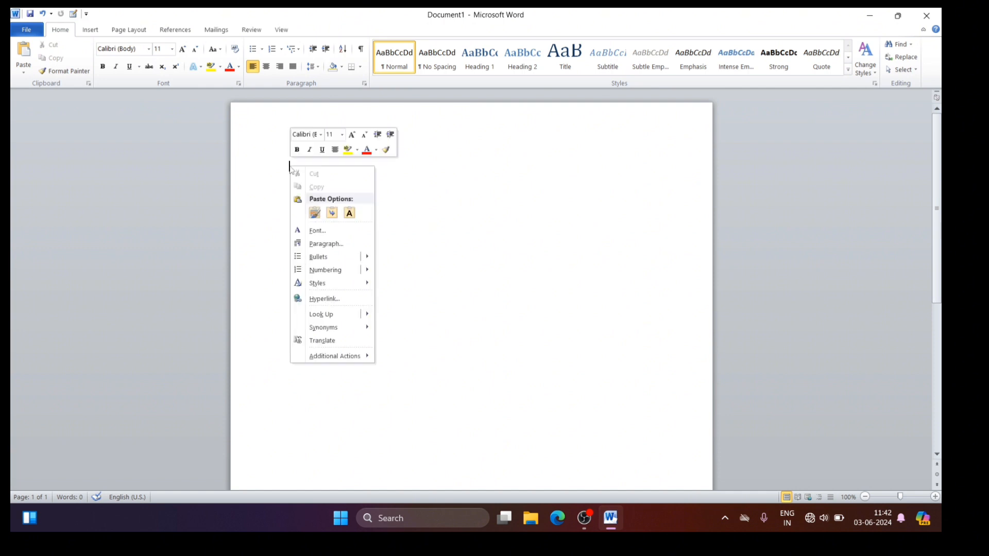
click(315, 212)
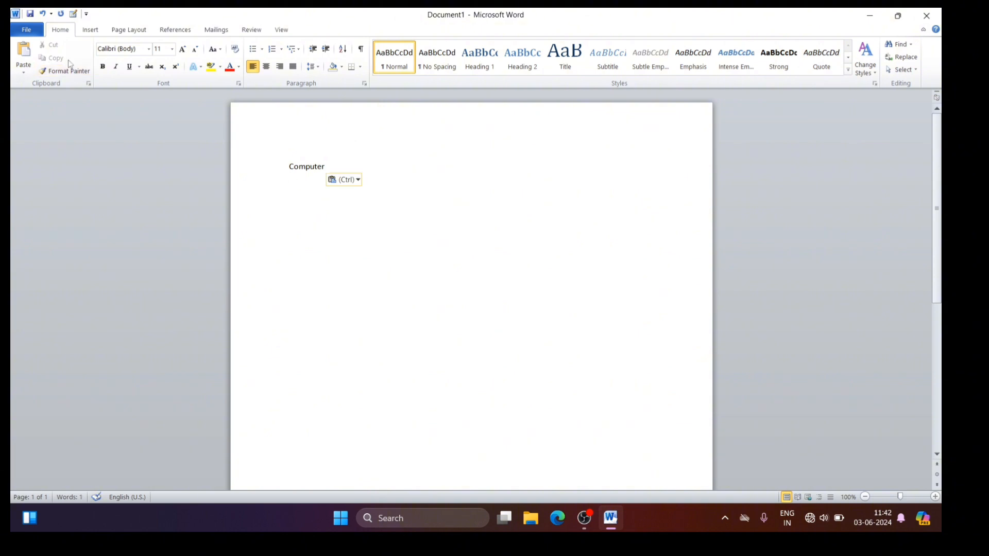
Step: Copy the word "Computer" from the first line and paste the copy on the third line
click(289, 167)
drag(289, 166, 330, 167)
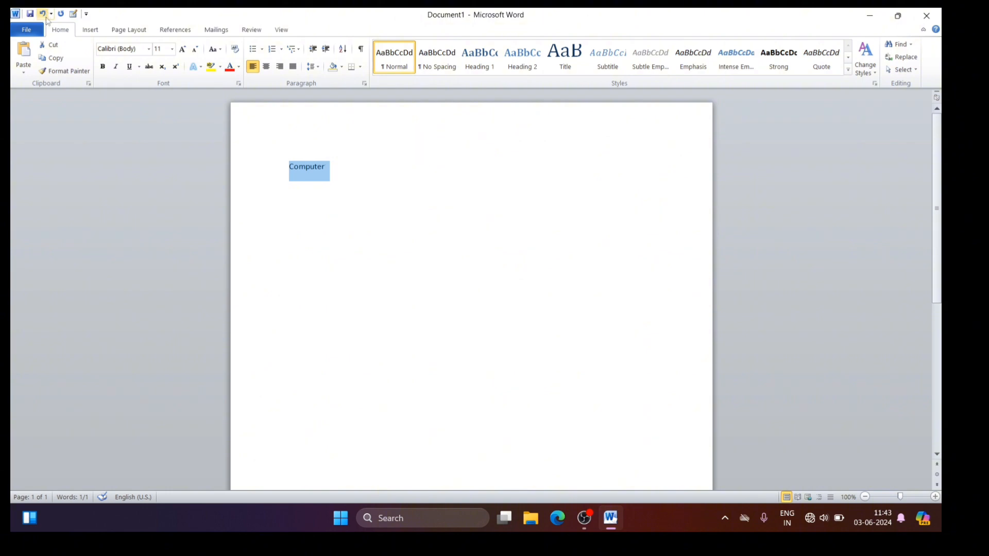
click(53, 58)
click(332, 221)
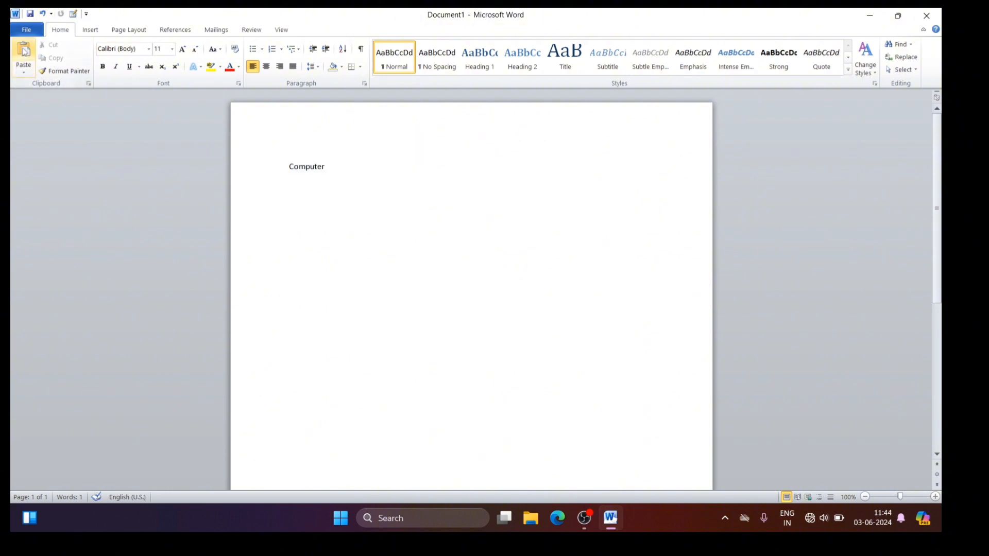
click(24, 67)
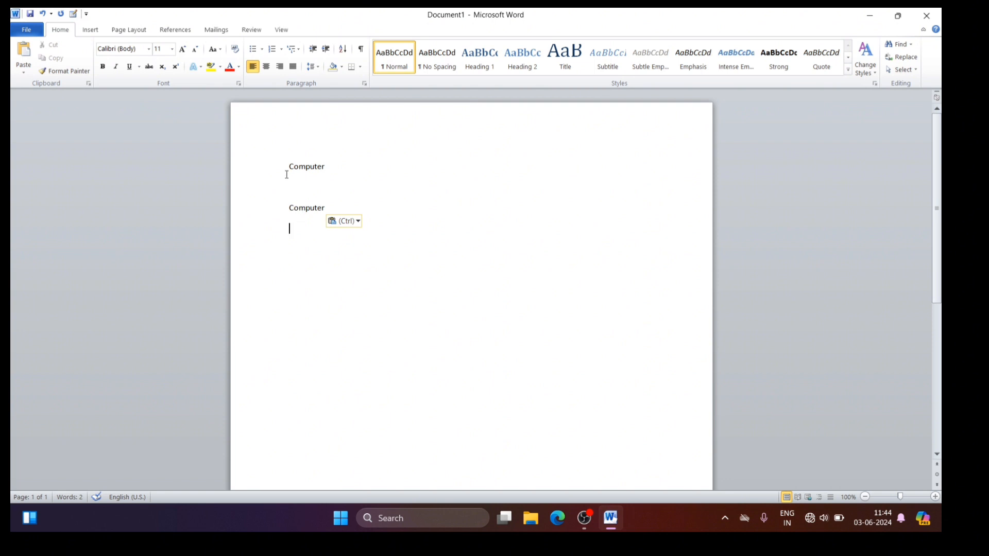
Step: Copy both "Computer" lines together and paste them below the existing text
drag(287, 164, 335, 211)
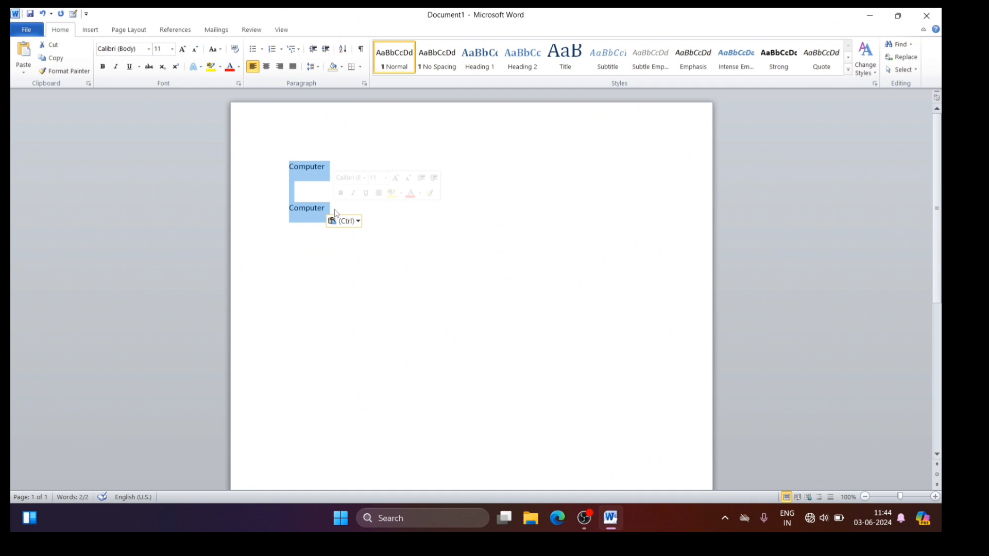
key(ctrl+c)
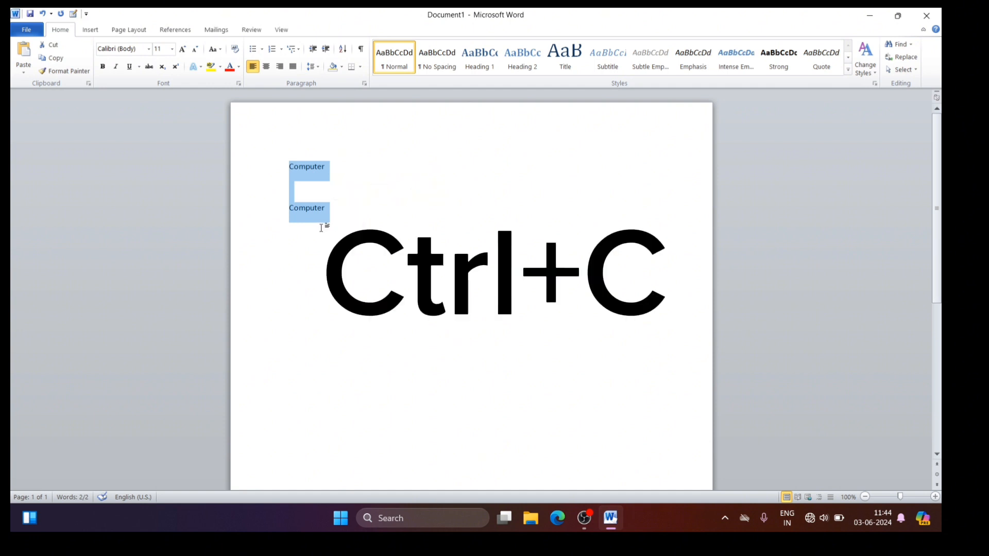
click(297, 247)
key(ctrl+v)
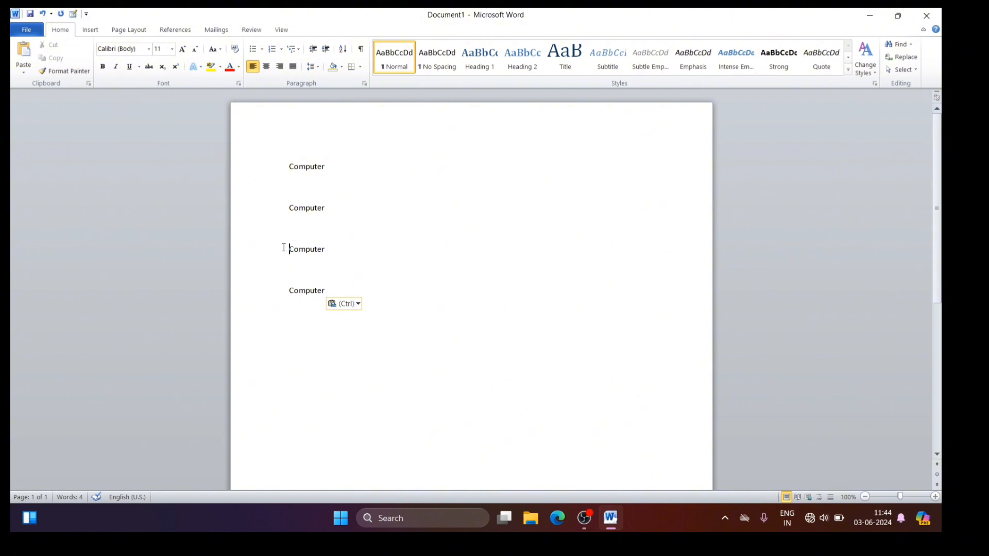
Step: Copy the lower two "Computer" lines and paste them beneath, keeping the source formatting
drag(283, 248, 377, 298)
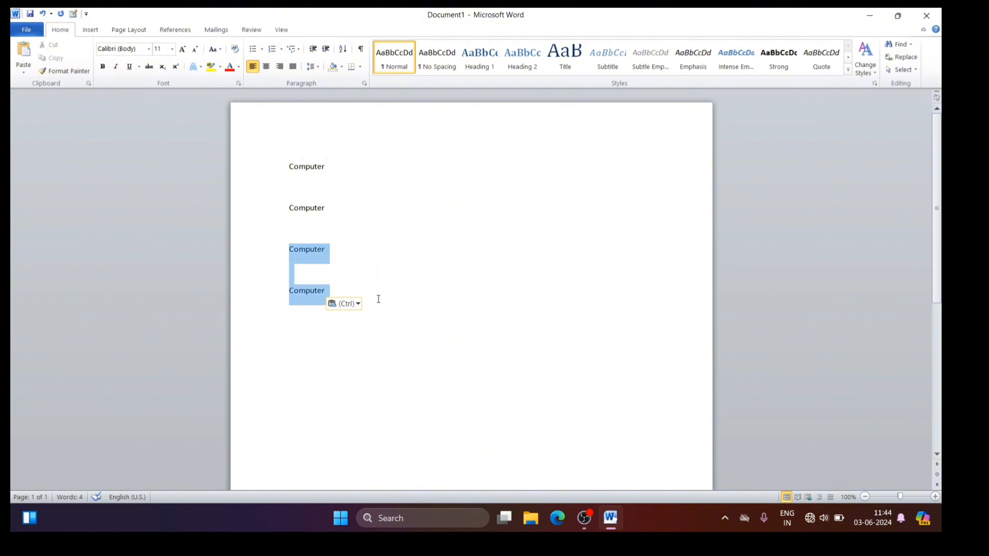
right_click(312, 267)
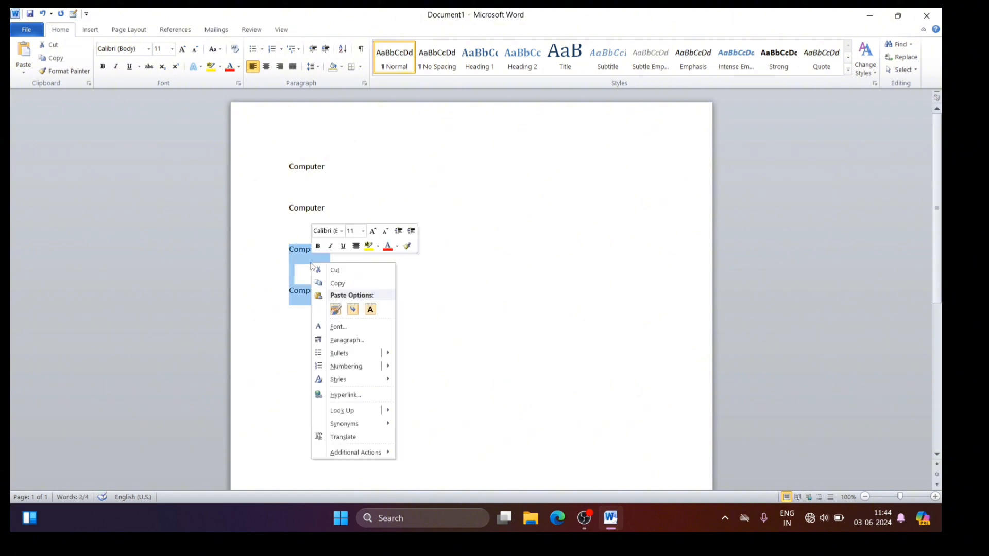
click(348, 285)
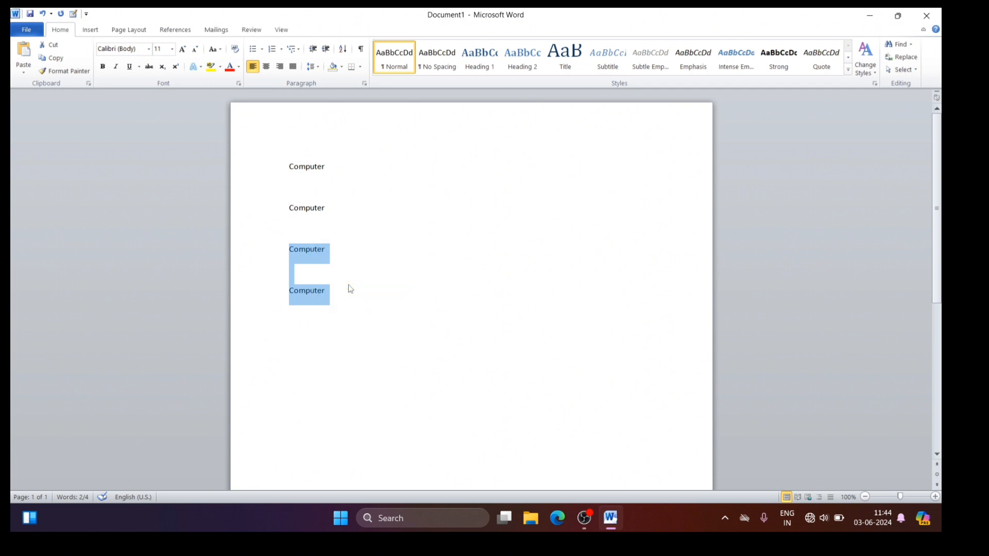
click(287, 336)
right_click(286, 336)
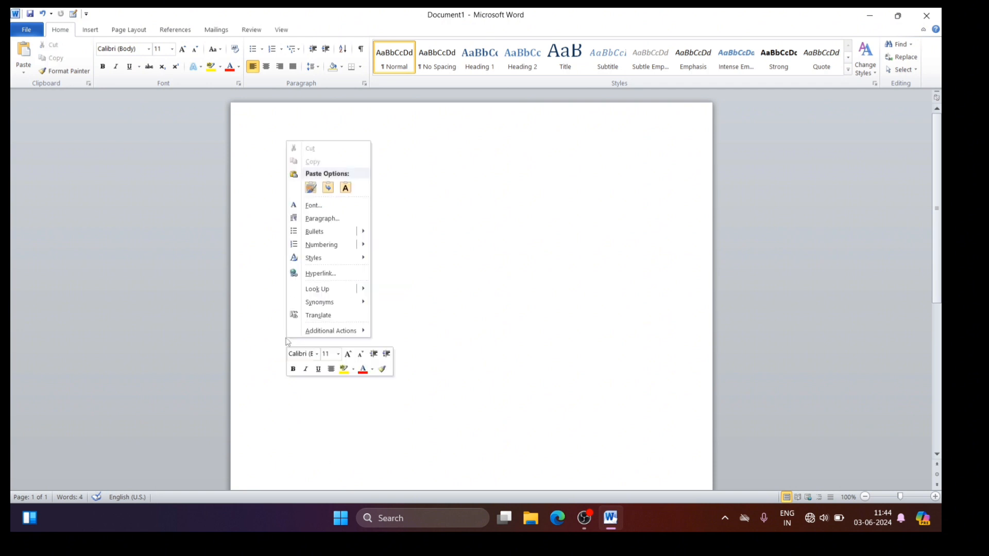
click(311, 187)
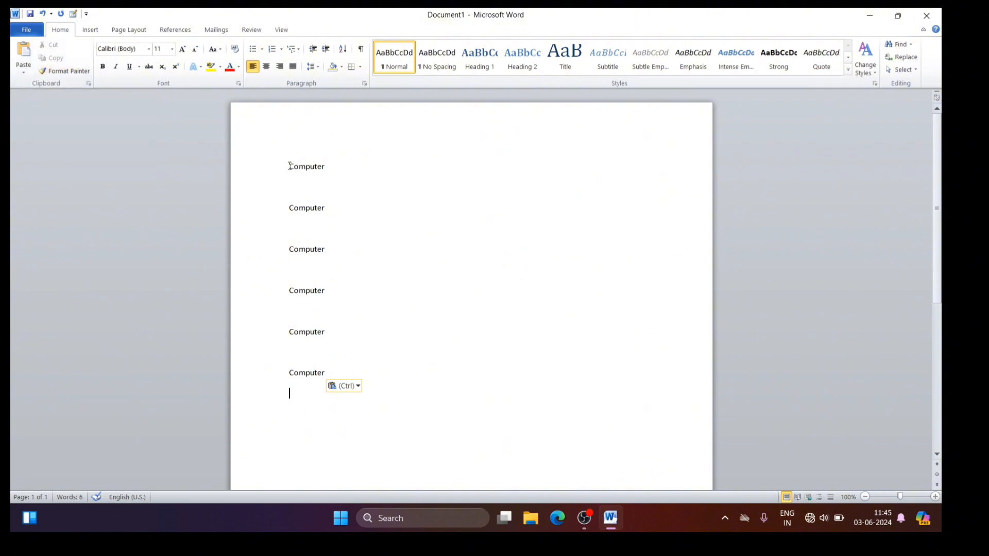
Step: Format the first "Computer" as bold, italic, 22 pt text in standard red
drag(289, 166, 330, 171)
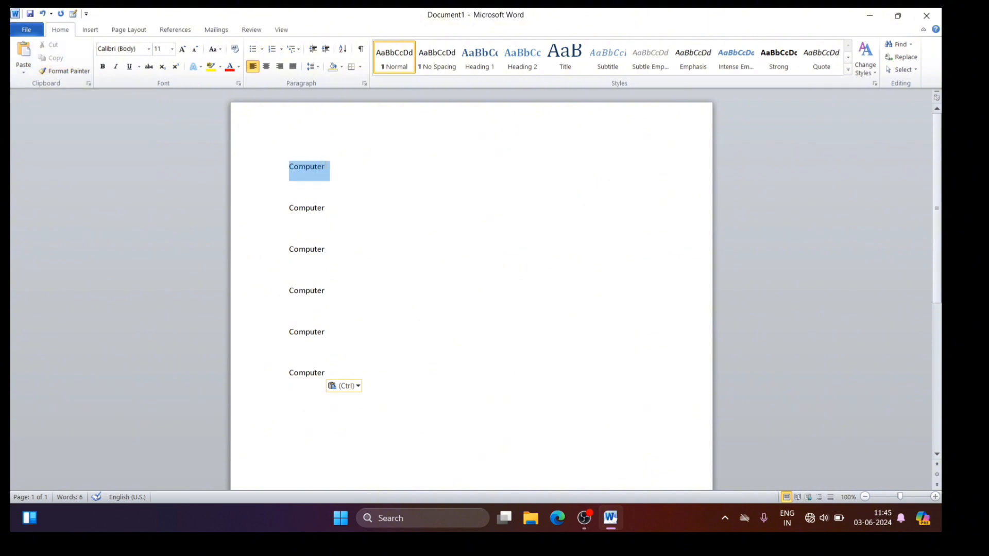
click(102, 66)
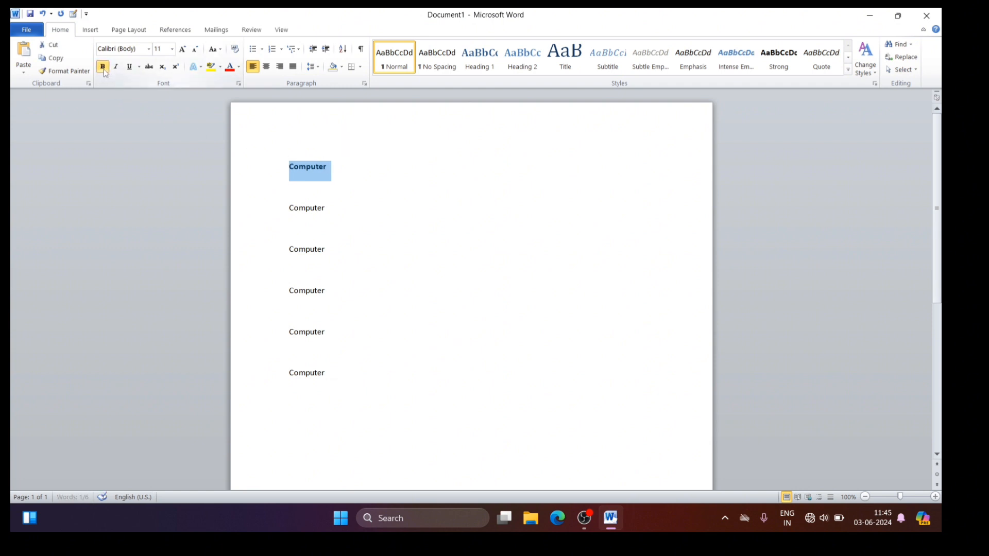
click(182, 49)
click(182, 50)
click(182, 49)
click(182, 49)
click(183, 49)
click(182, 50)
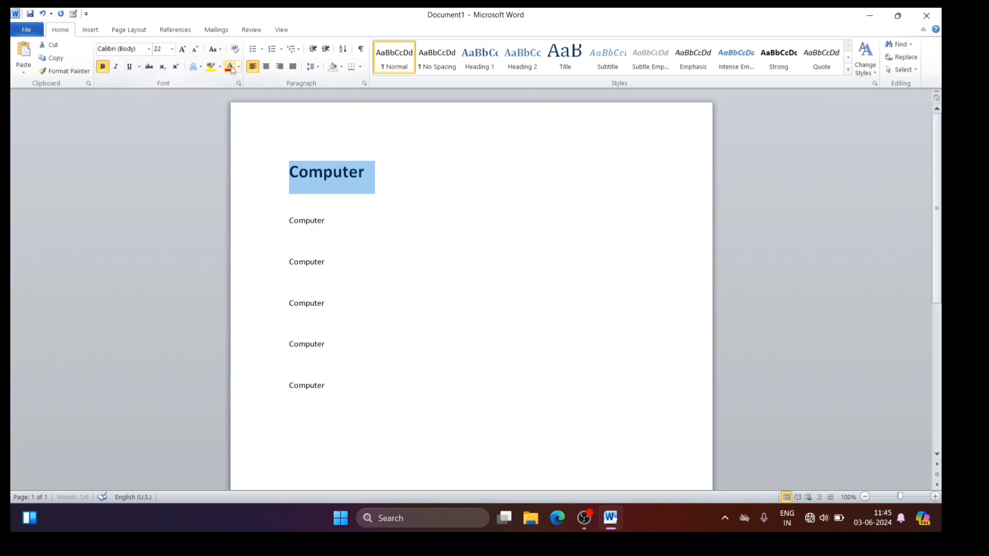
click(239, 67)
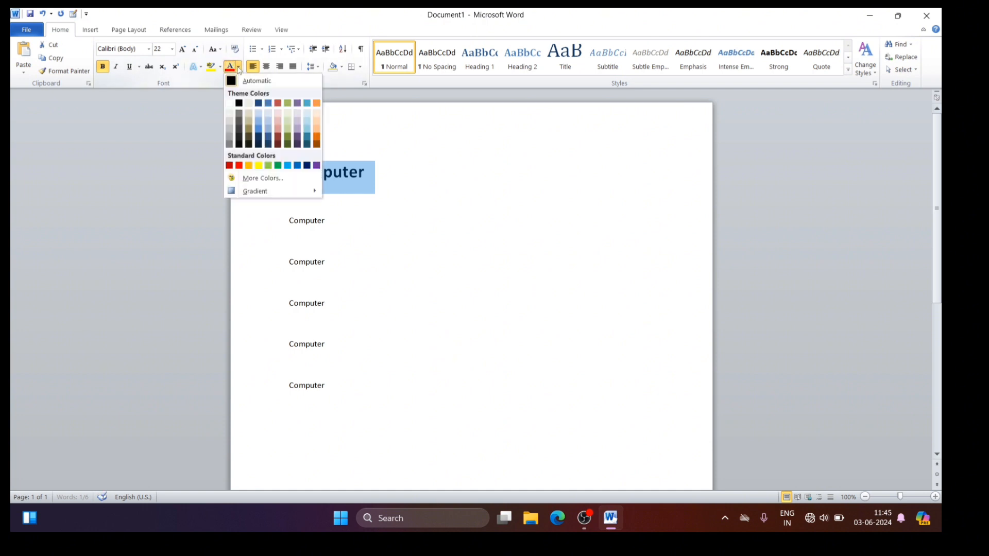
click(239, 165)
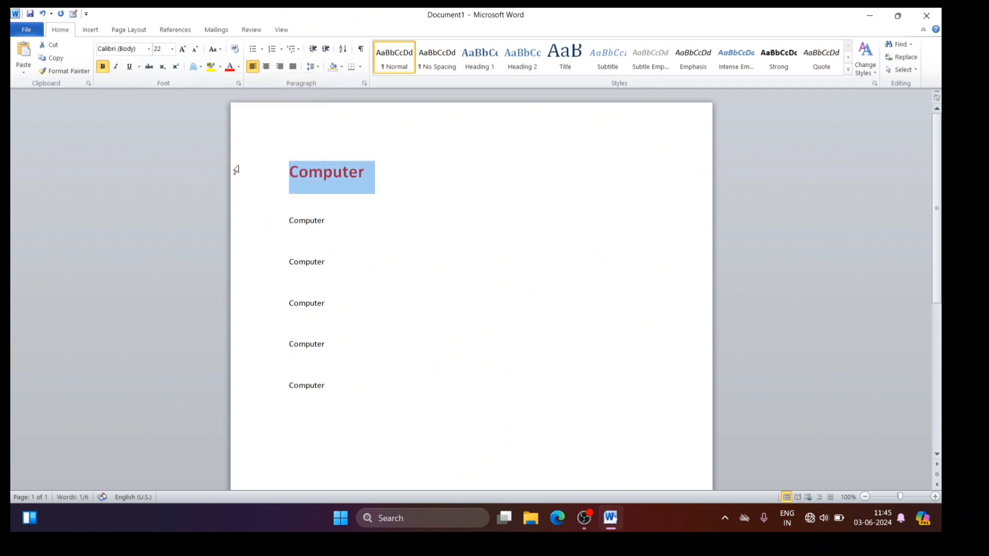
click(117, 67)
click(392, 166)
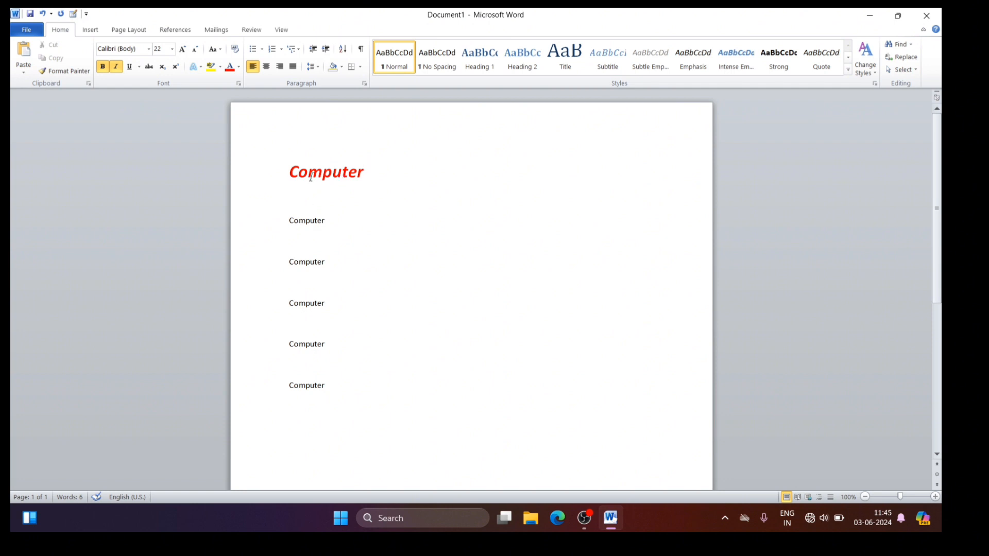
Step: Apply the first "Computer" heading's formatting to the second "Computer" with Format Painter
click(290, 170)
drag(290, 171, 322, 170)
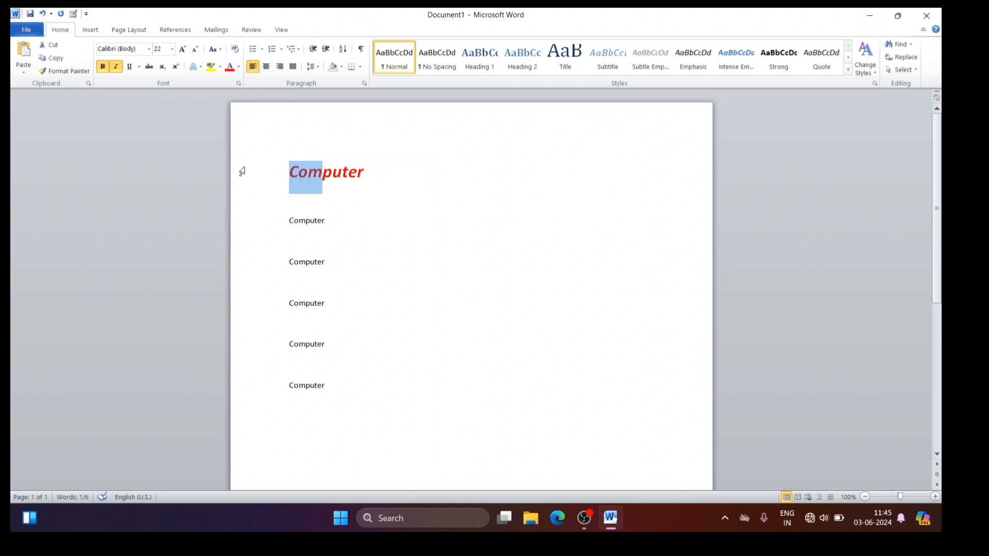
click(65, 75)
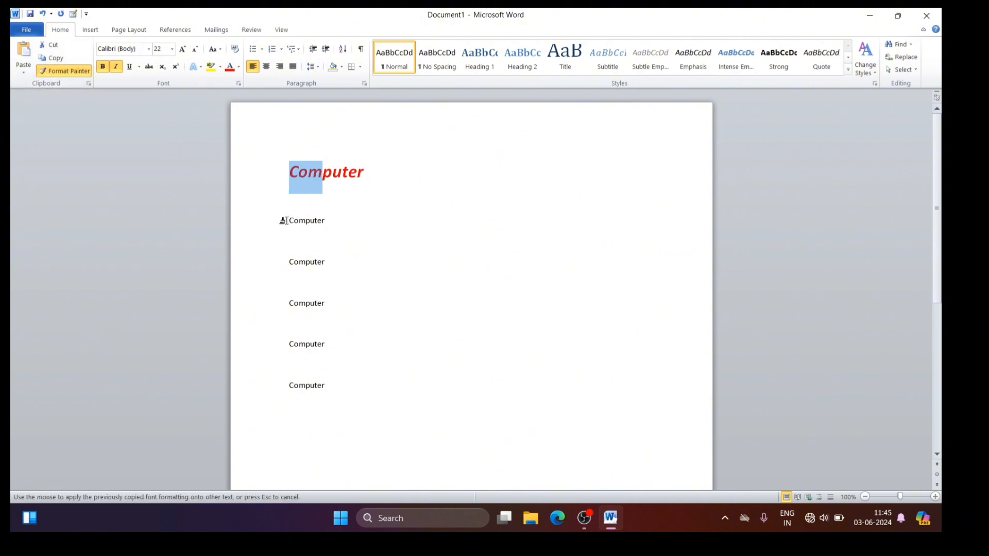
drag(286, 221, 330, 221)
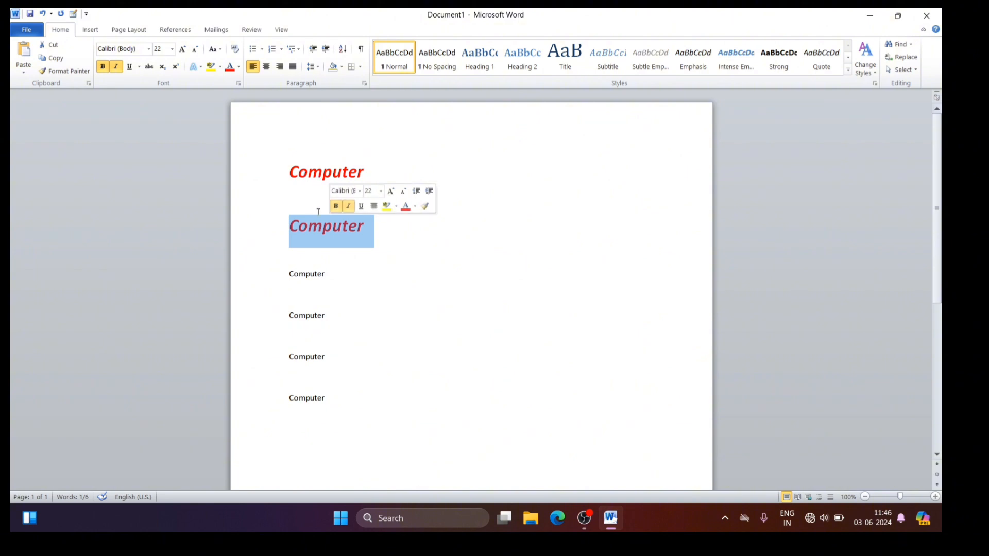
click(421, 270)
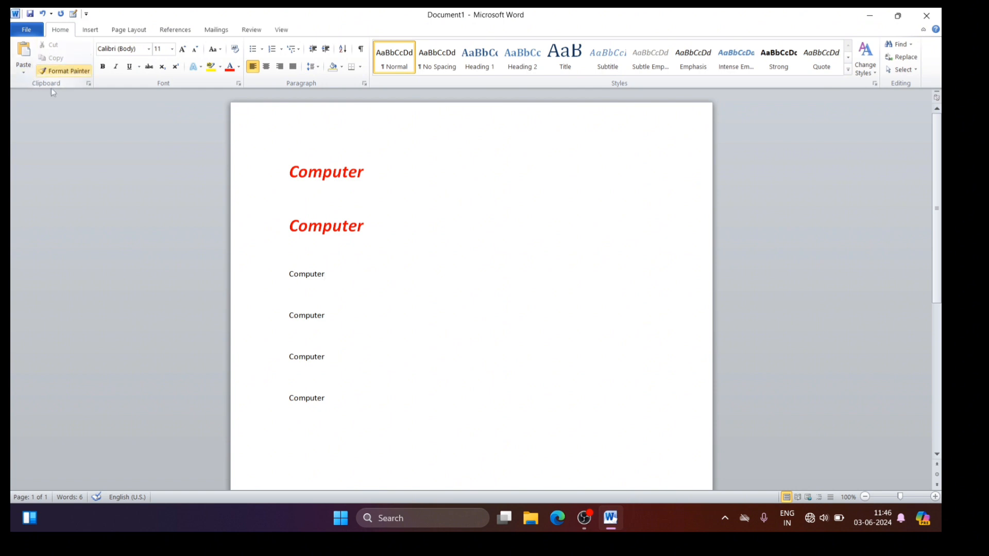
click(21, 75)
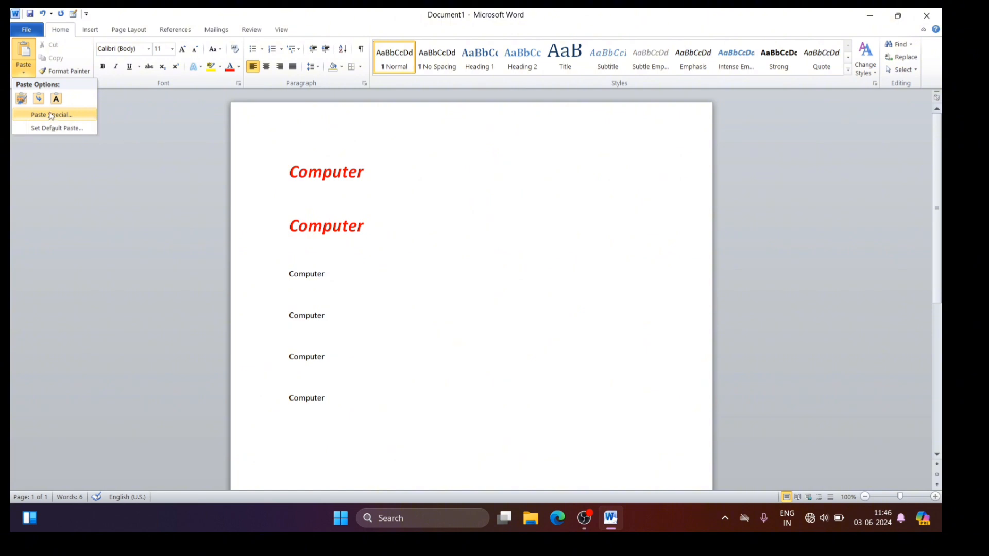
click(400, 192)
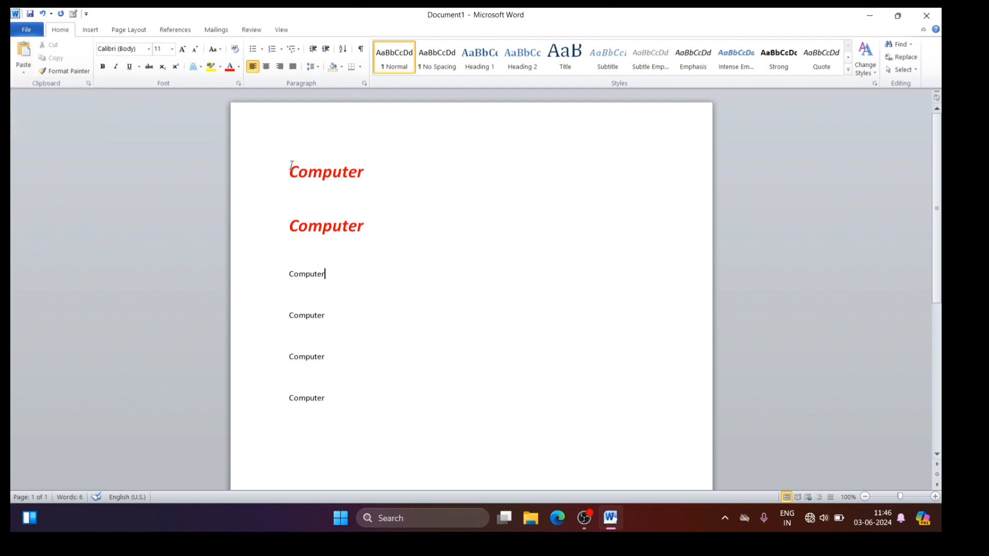
Step: Copy the first red "Computer" heading and create a new blank document
drag(289, 170, 369, 174)
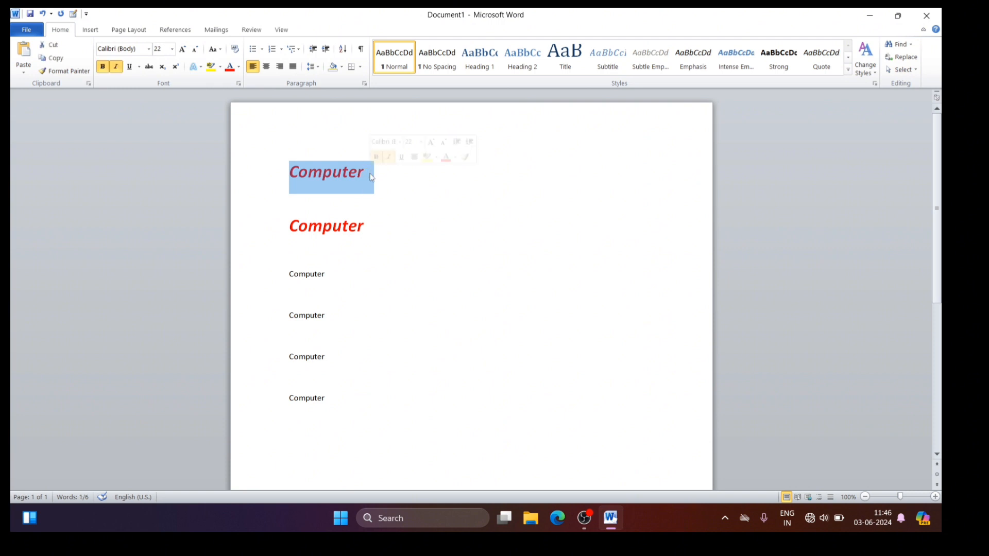
click(59, 60)
key(ctrl+n)
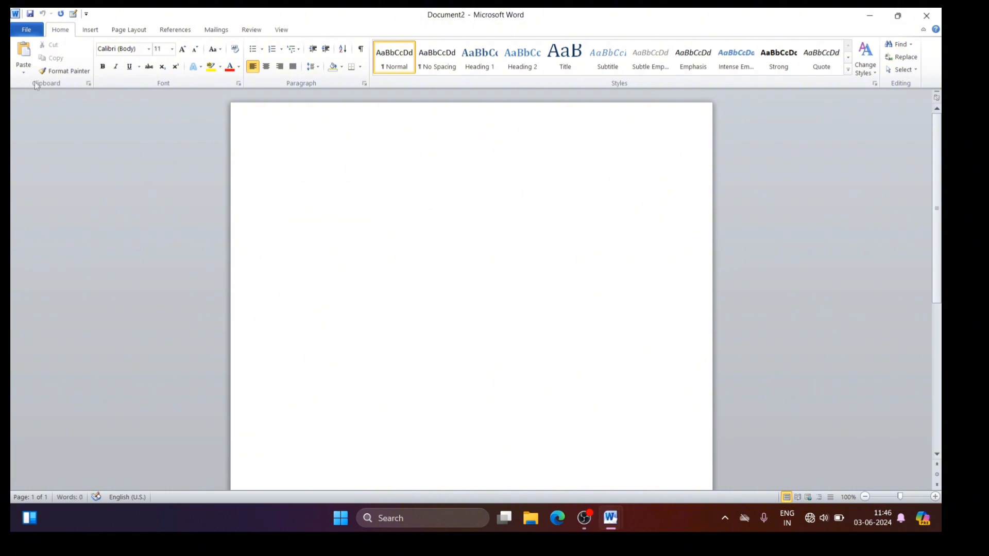
Step: Insert the copied heading with Paste Special as a paste link of type Microsoft Word Document Object
click(20, 75)
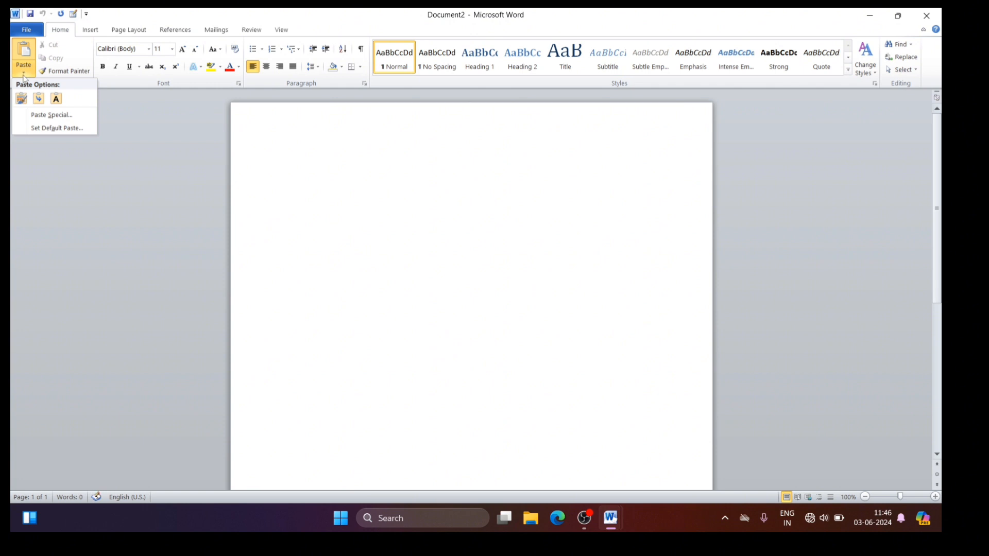
click(23, 76)
click(24, 76)
click(48, 114)
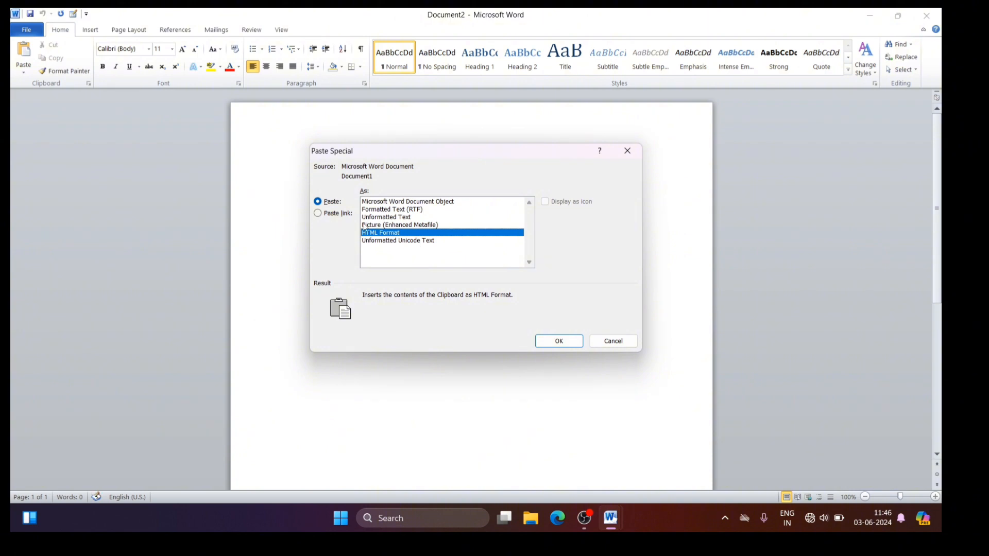
click(319, 214)
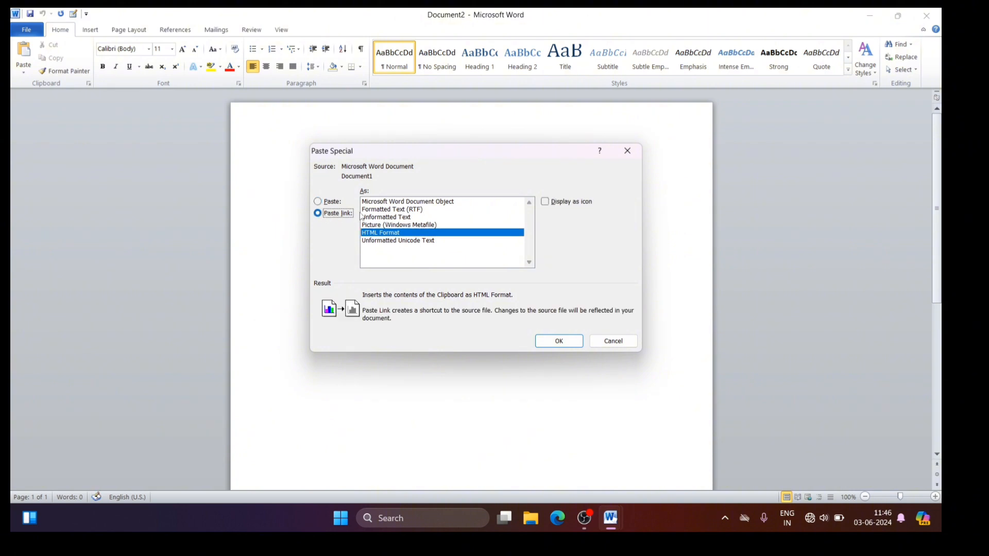
click(409, 201)
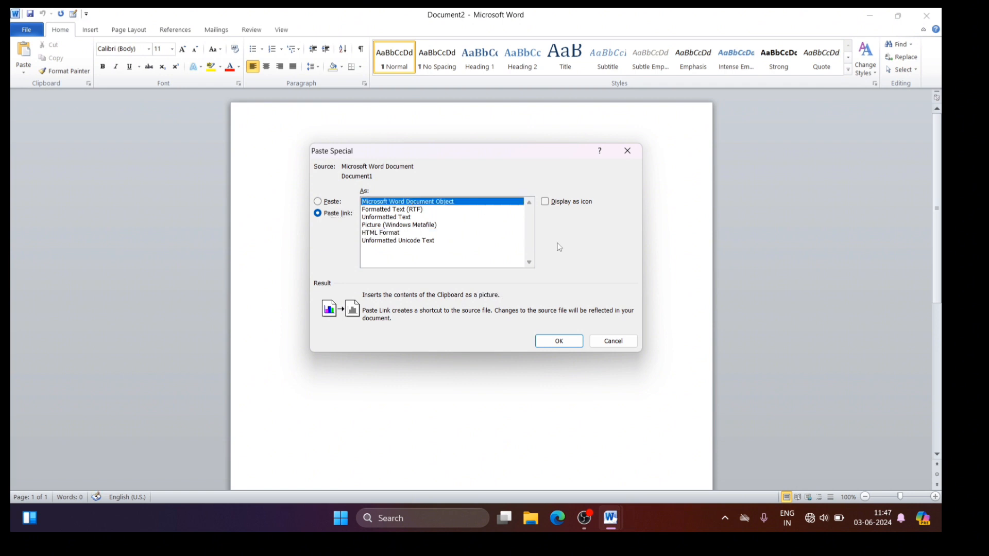
click(560, 342)
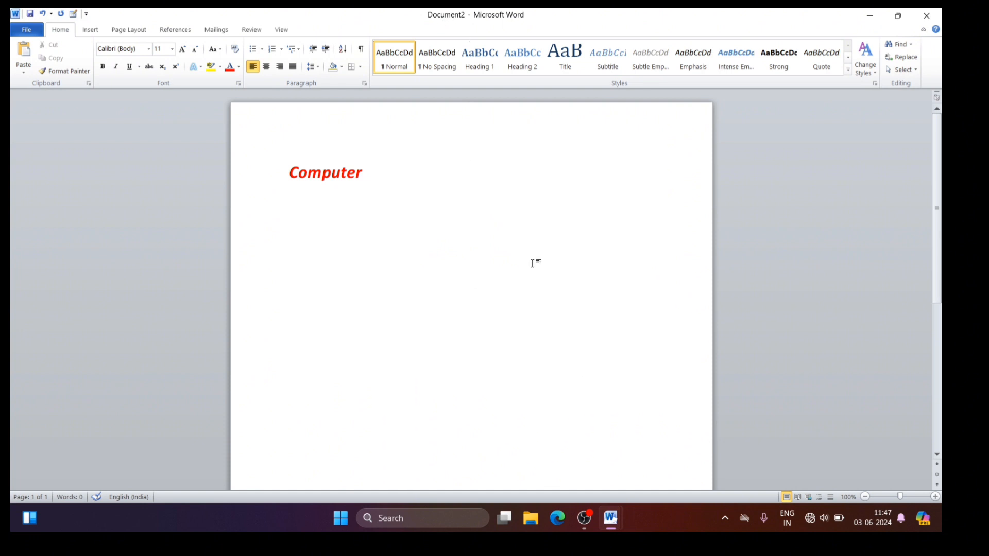
Step: In Document1, insert "55464" and "464654" after "Compu" in the first heading, with a line break after each number
mouse_move(610, 521)
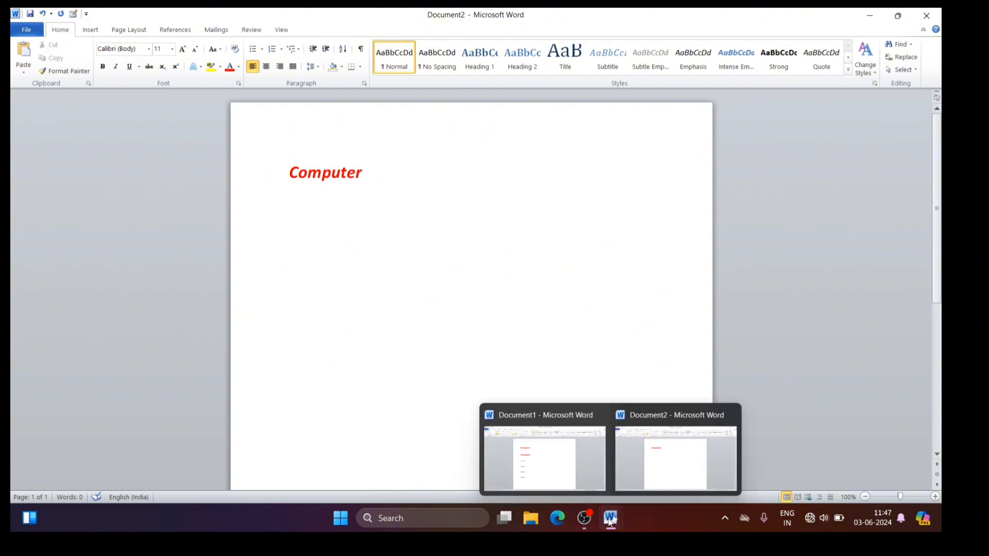
click(556, 470)
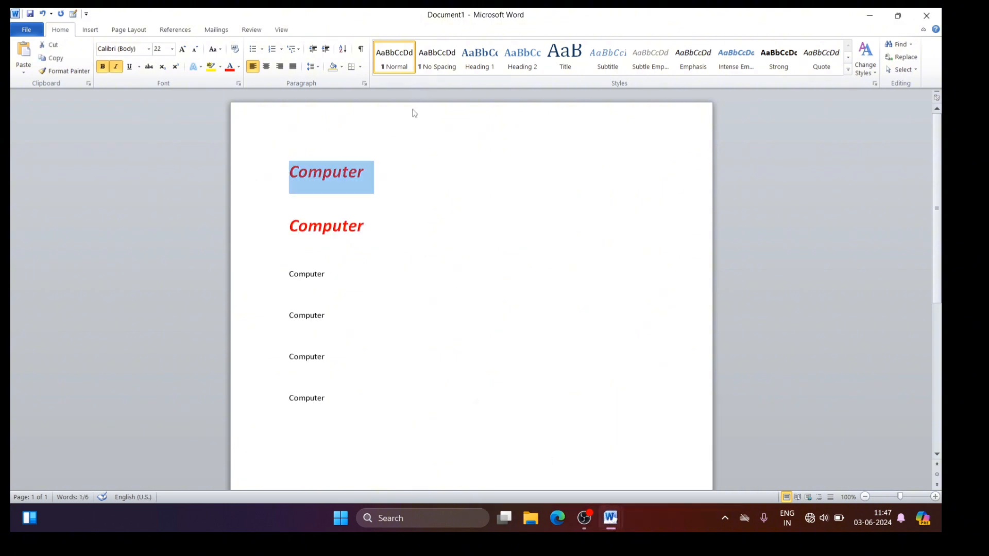
click(343, 173)
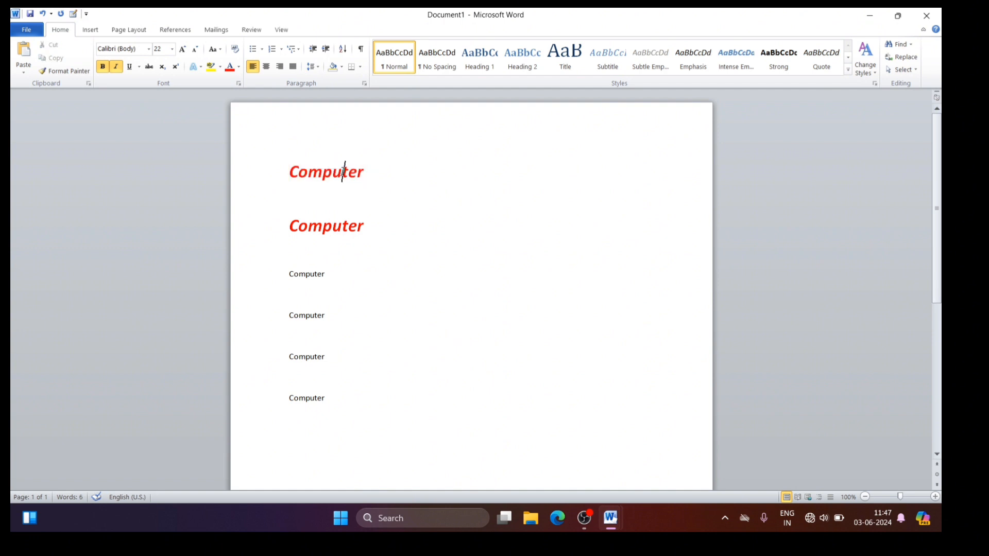
text(55464)
key(Return)
text(46465)
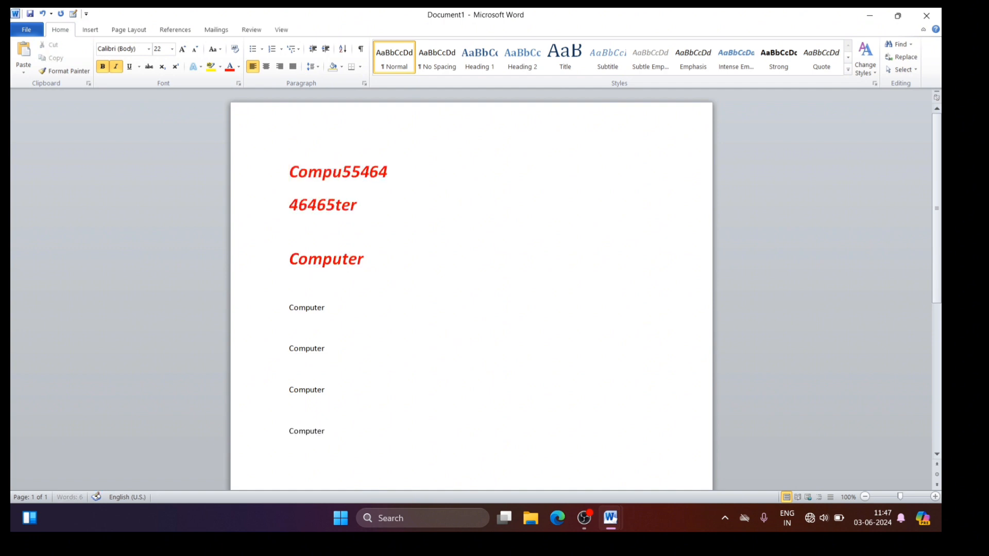
text(4)
key(Return)
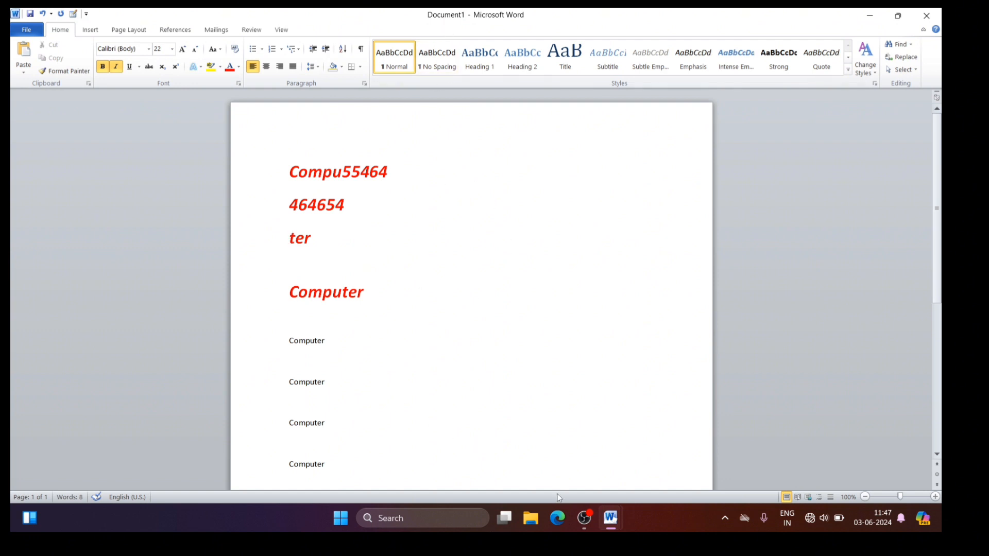
Step: Switch to Document2 and check its linked text against the edits made in Document1
mouse_move(616, 517)
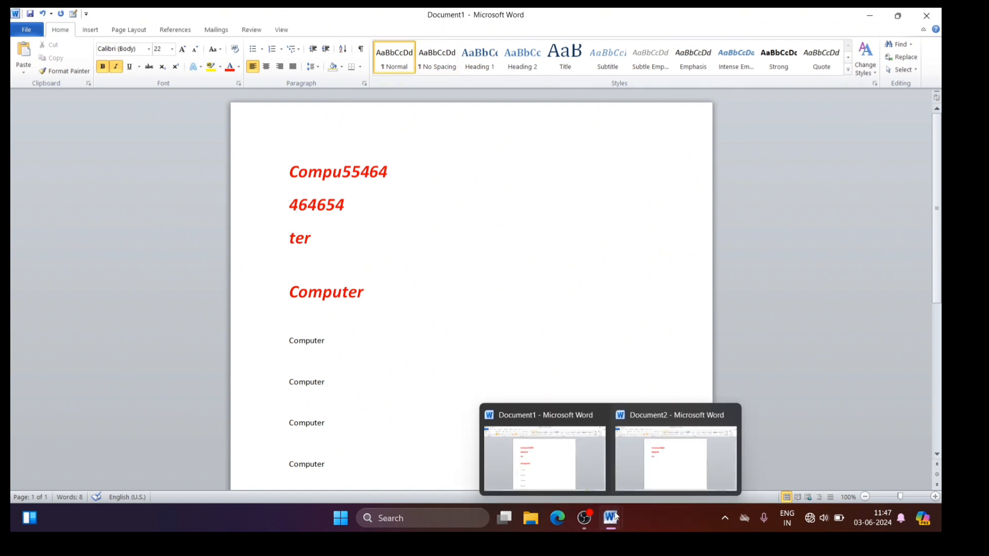
click(646, 460)
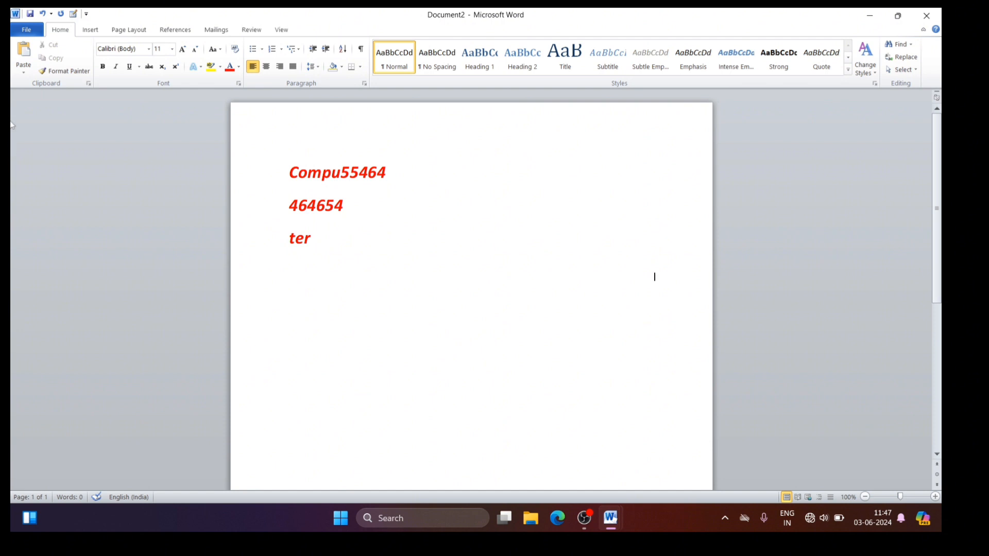
click(24, 76)
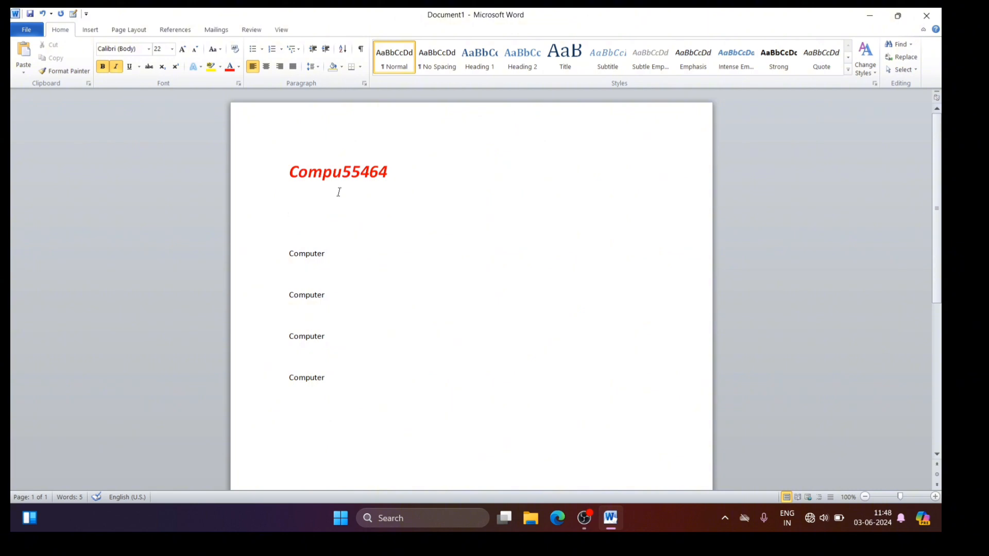
Step: Delete the empty lines below "Compu55464" in Document1 and apply the plain "Computer" formatting to that heading with Format Painter
key(Delete)
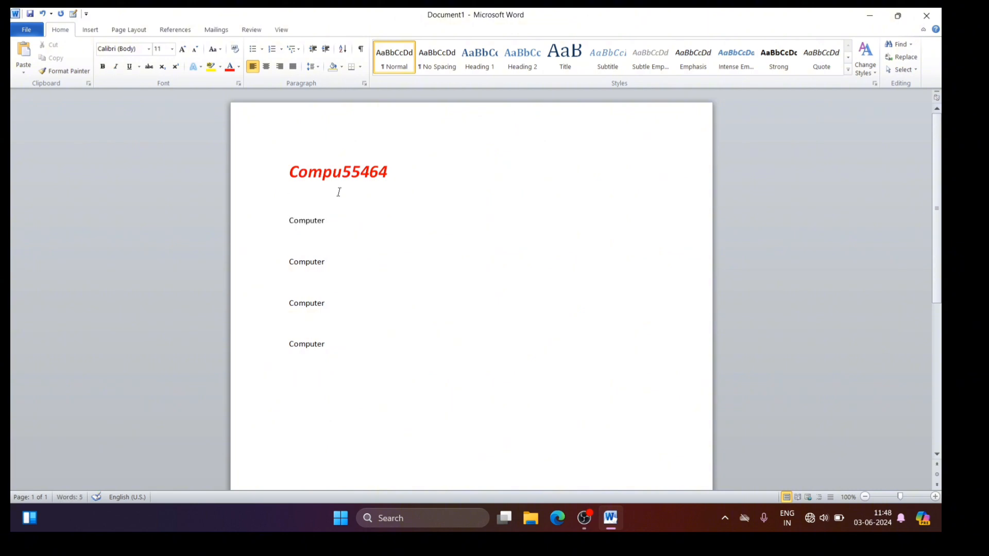
key(Delete)
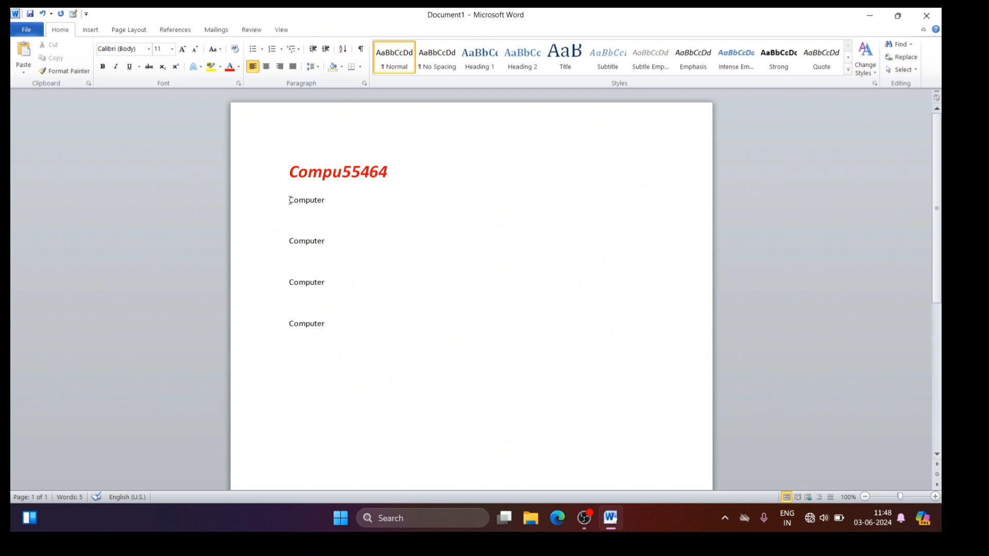
drag(290, 200, 310, 204)
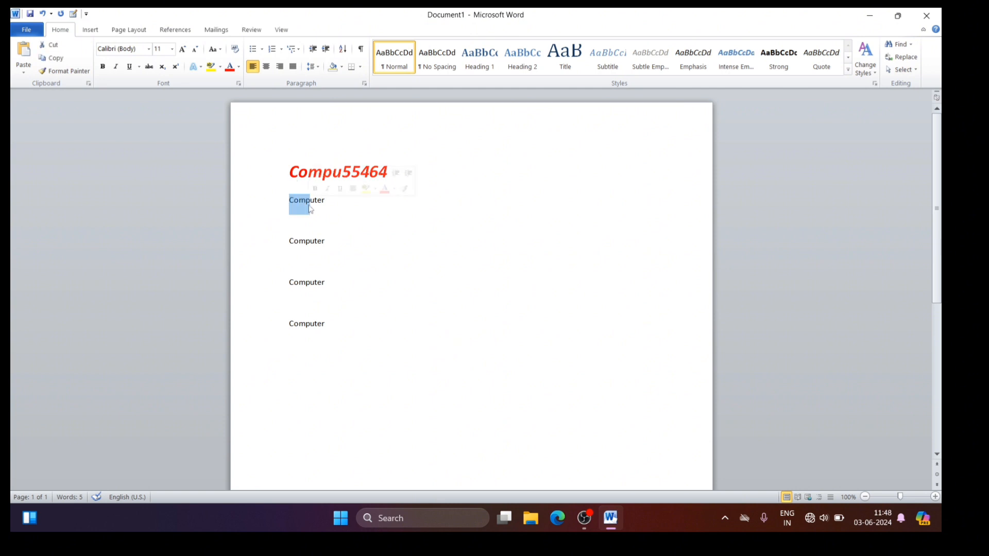
click(46, 74)
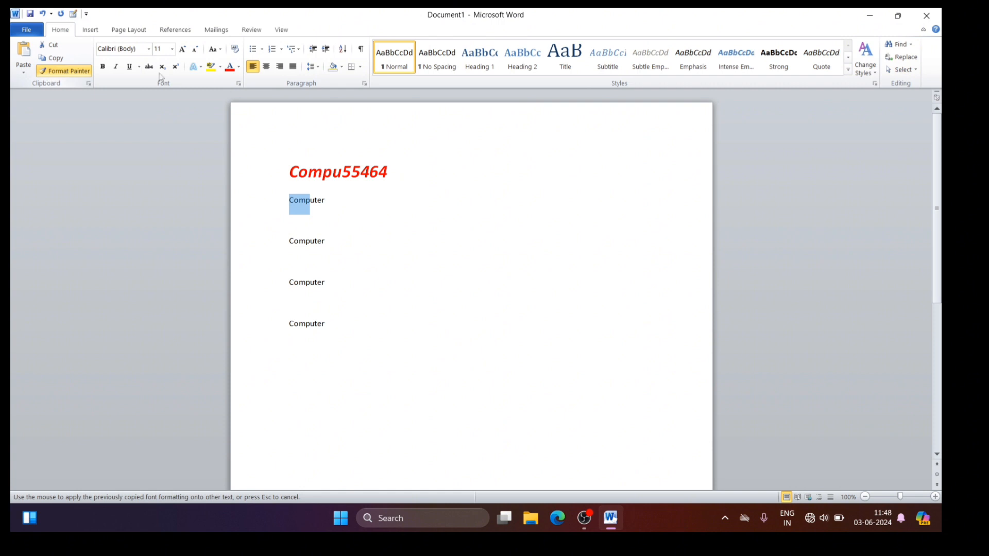
click(289, 170)
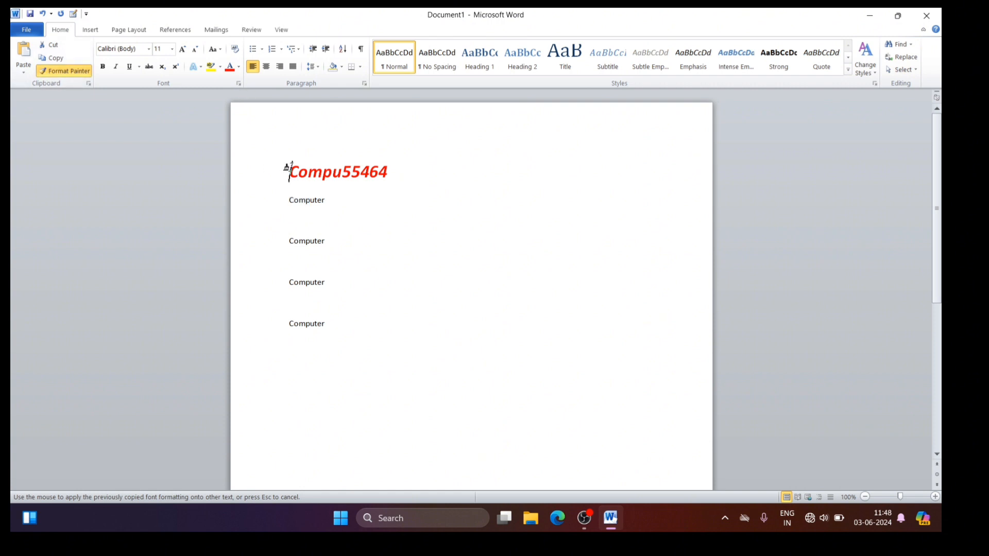
drag(289, 170, 394, 172)
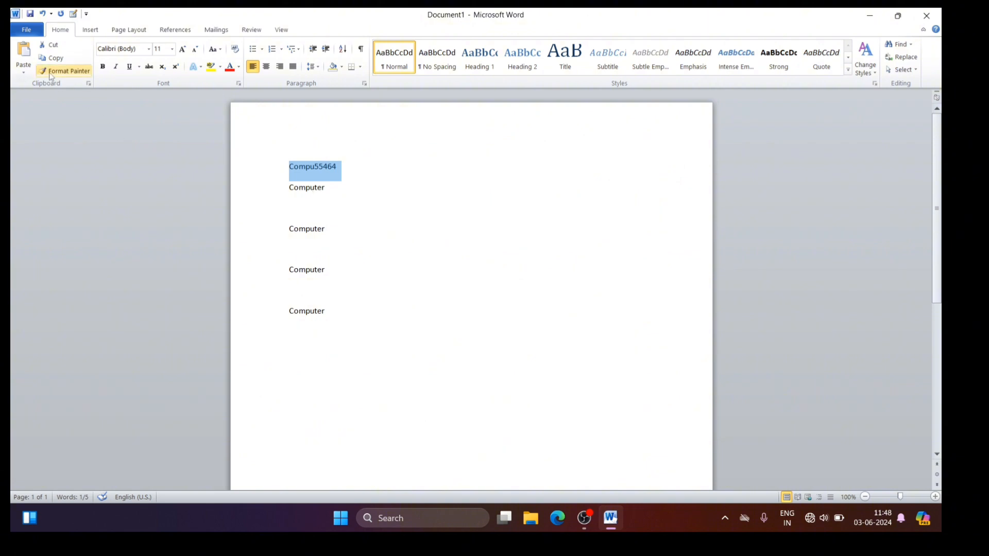
click(373, 218)
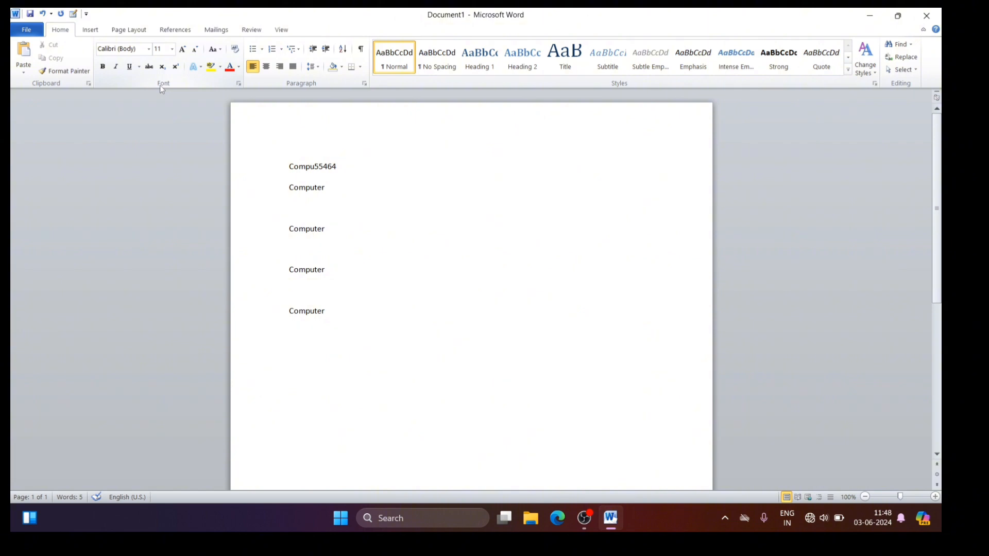
Step: Open the Font dialog to view its font, style, size and effects options, and close it without changes
key(ctrl+d)
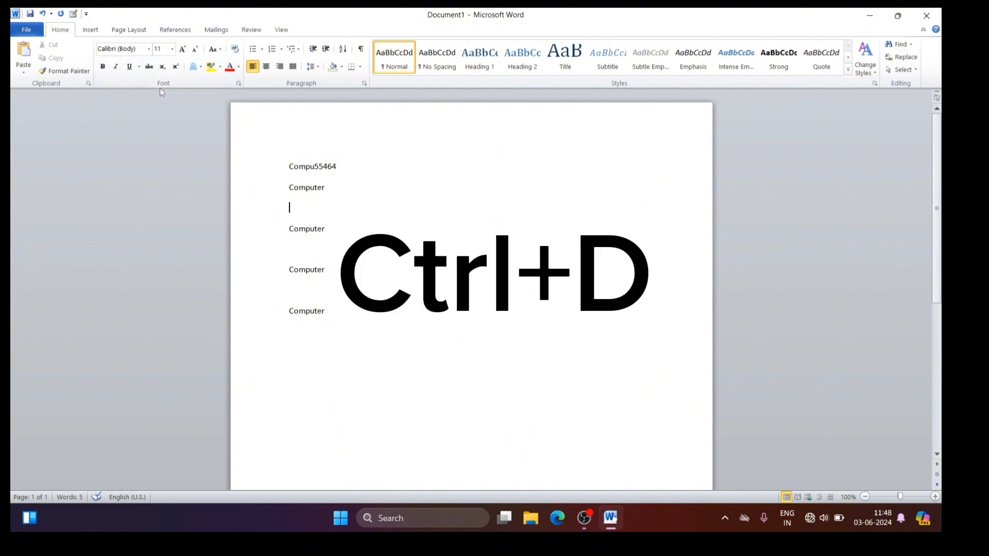
key(ctrl+d)
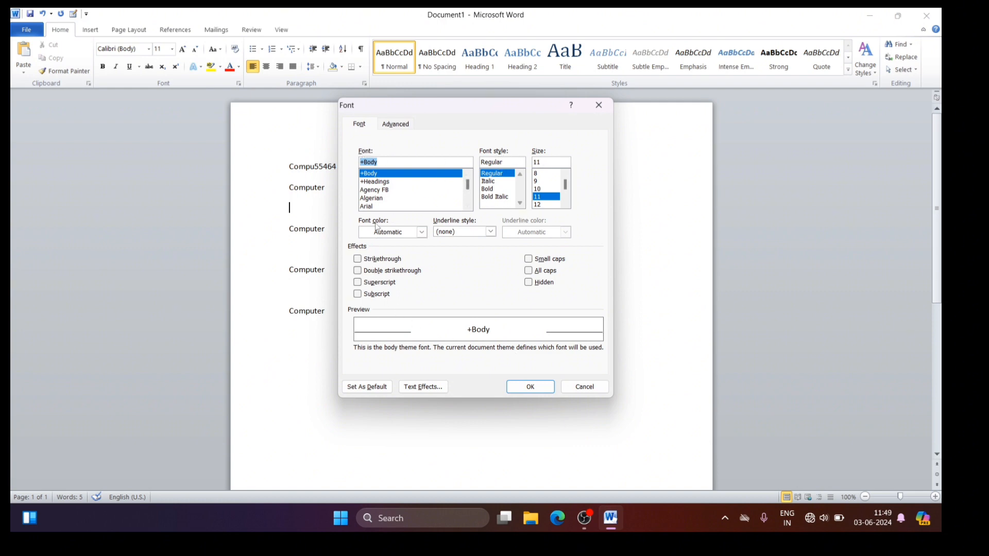
click(584, 388)
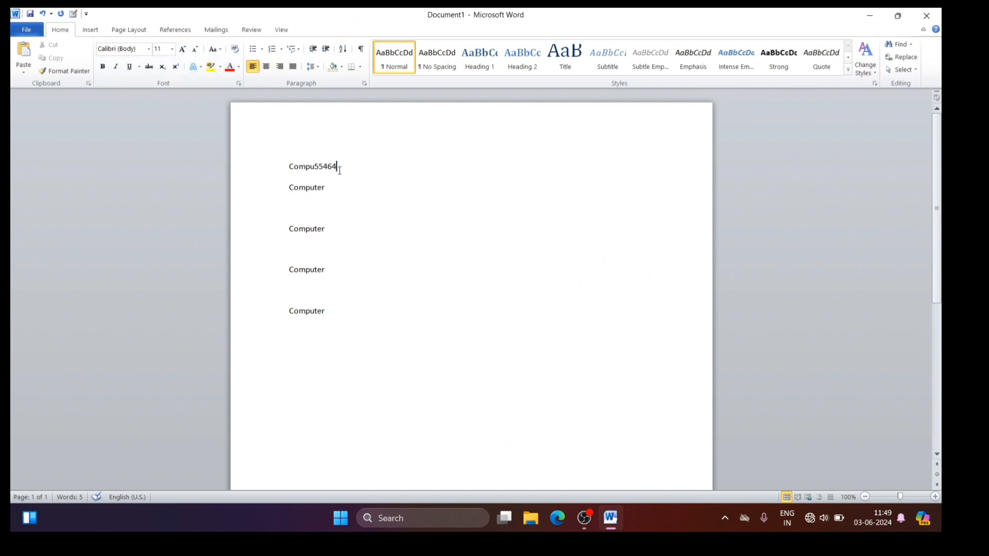
Step: Delete the "Compu55464" line so that the document starts with "Computer"
key(BackSpace)
key(BackSpace)
key(BackSpace)
key(BackSpace)
key(BackSpace)
key(BackSpace)
key(BackSpace)
key(BackSpace)
key(BackSpace)
key(BackSpace)
key(Delete)
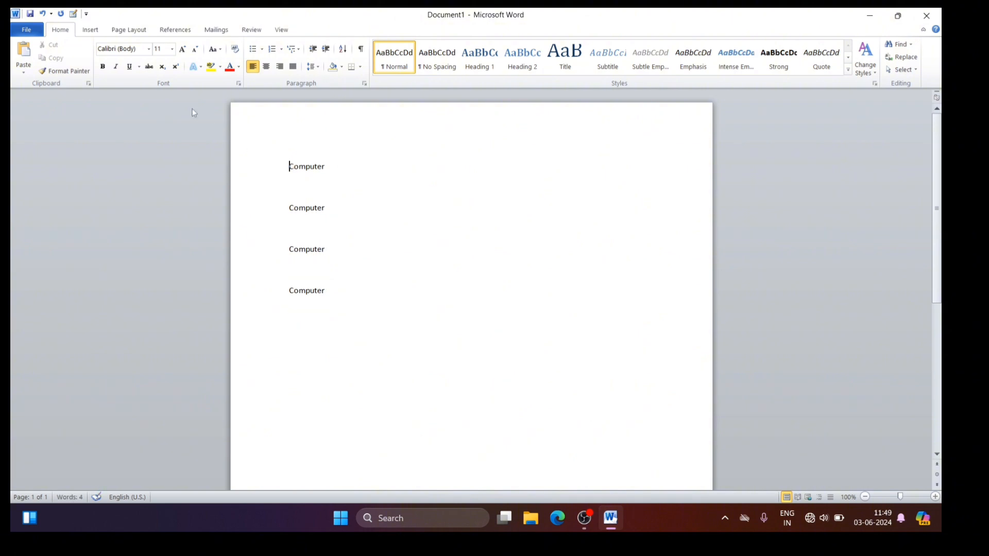
Step: Change the font of the first "Computer" line to Algerian
click(149, 49)
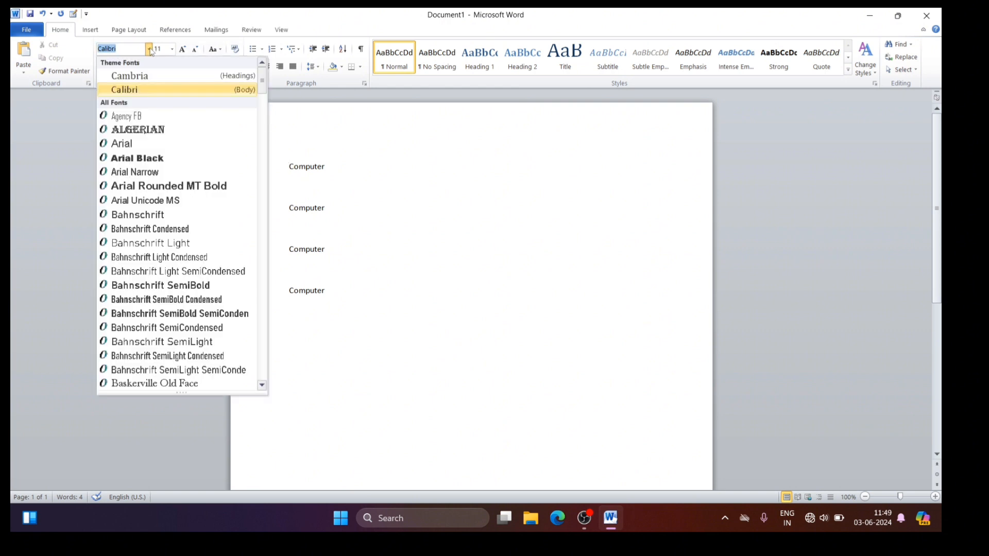
click(150, 51)
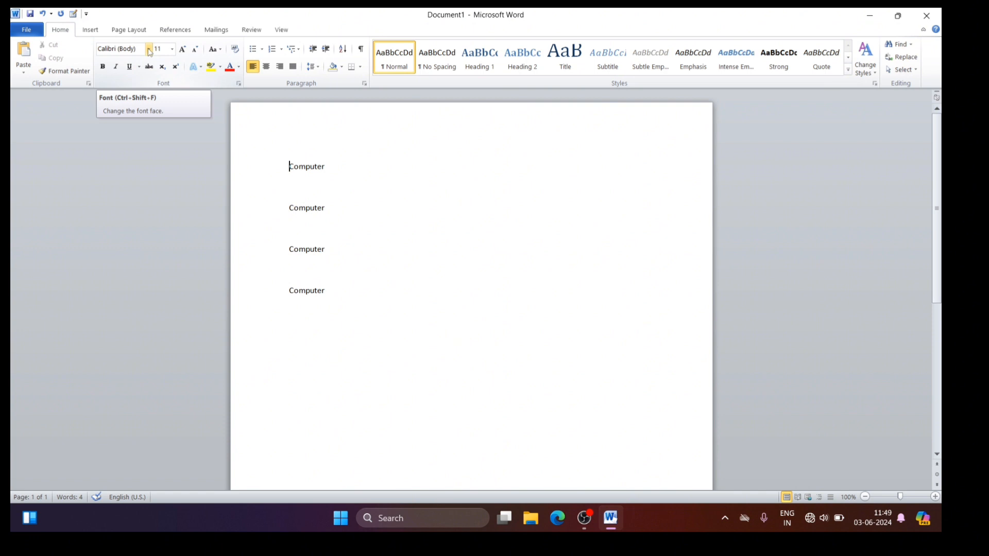
click(150, 50)
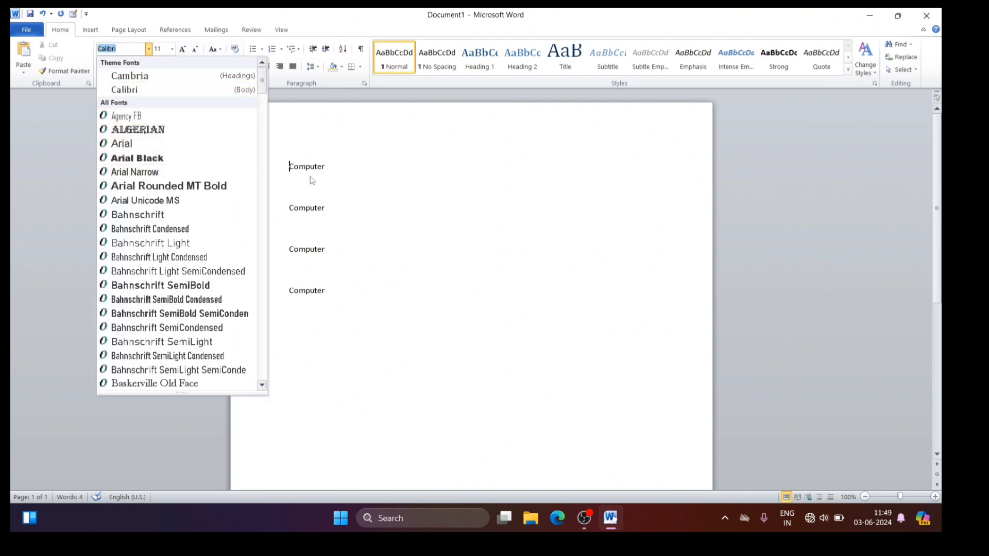
click(286, 165)
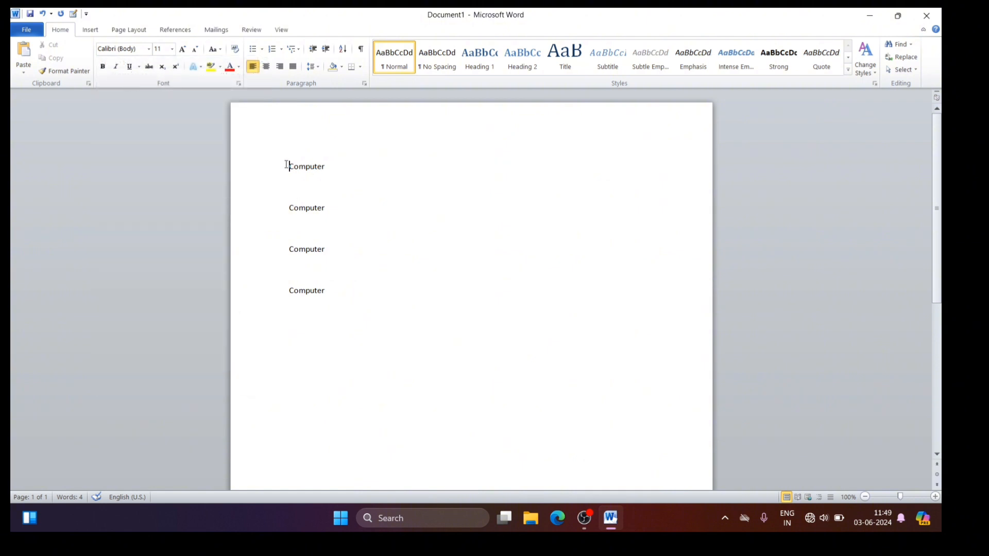
drag(289, 167, 330, 169)
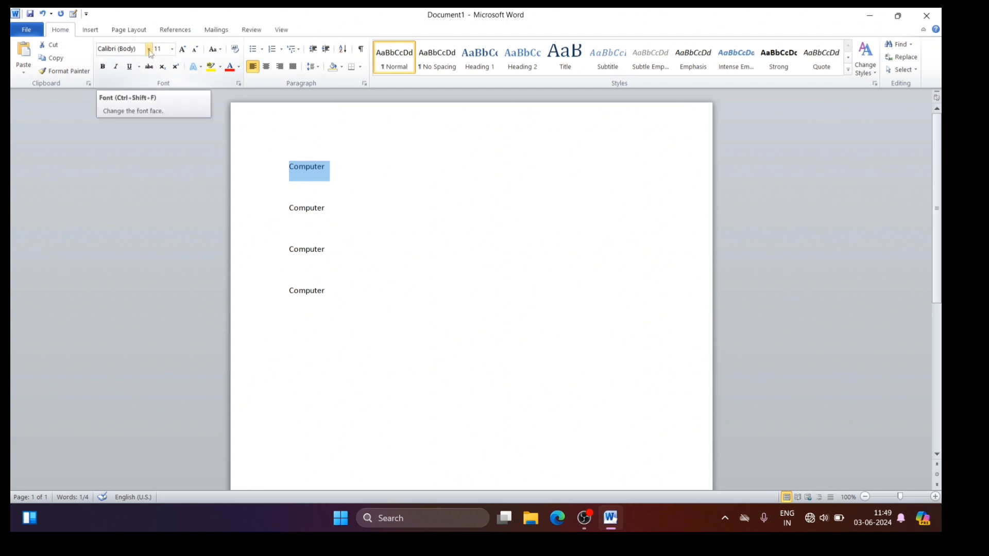
click(149, 50)
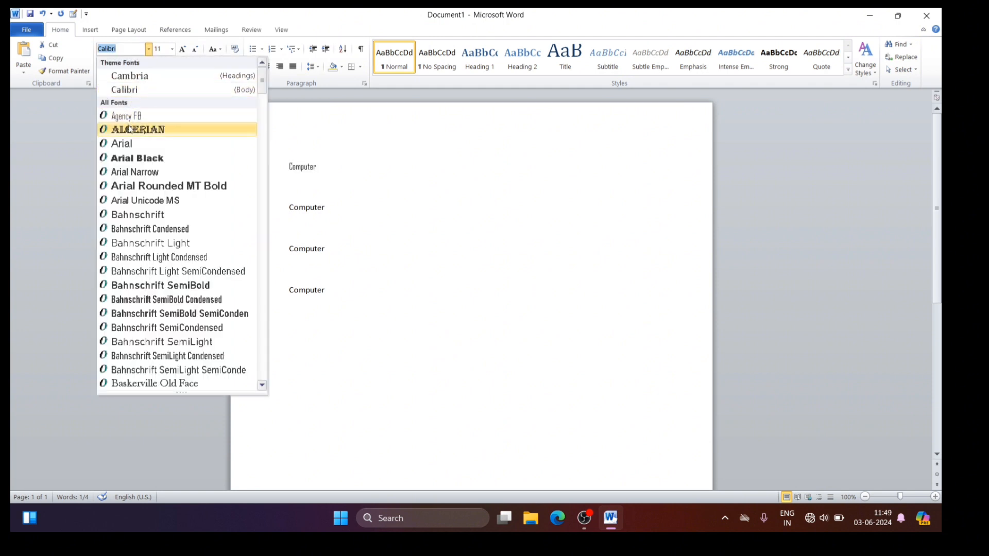
click(146, 131)
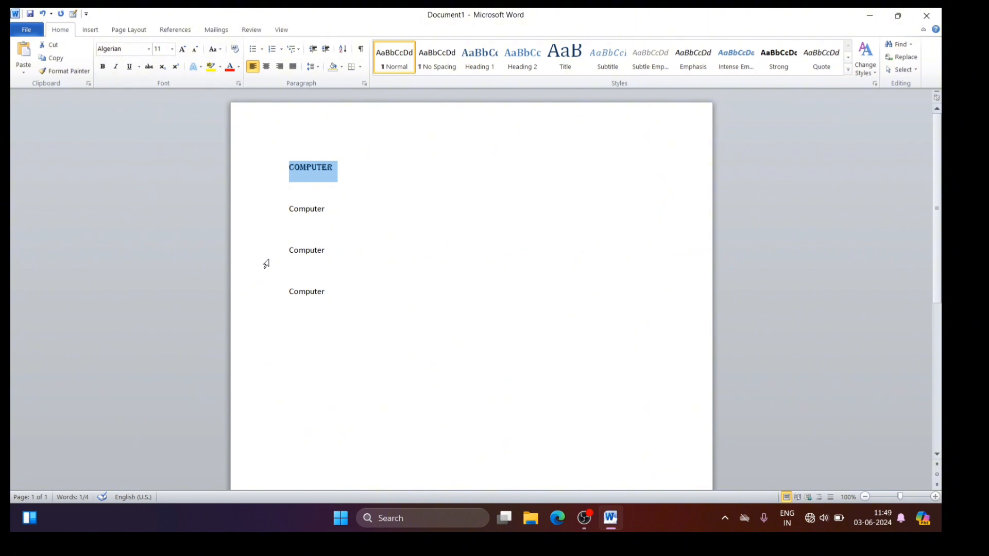
Step: Enlarge the first "Computer" line to 20 pt and deselect it
key(ctrl+shift+period)
key(ctrl+shift+period)
key(ctrl+shift+period)
key(ctrl+shift+period)
key(ctrl+shift+period)
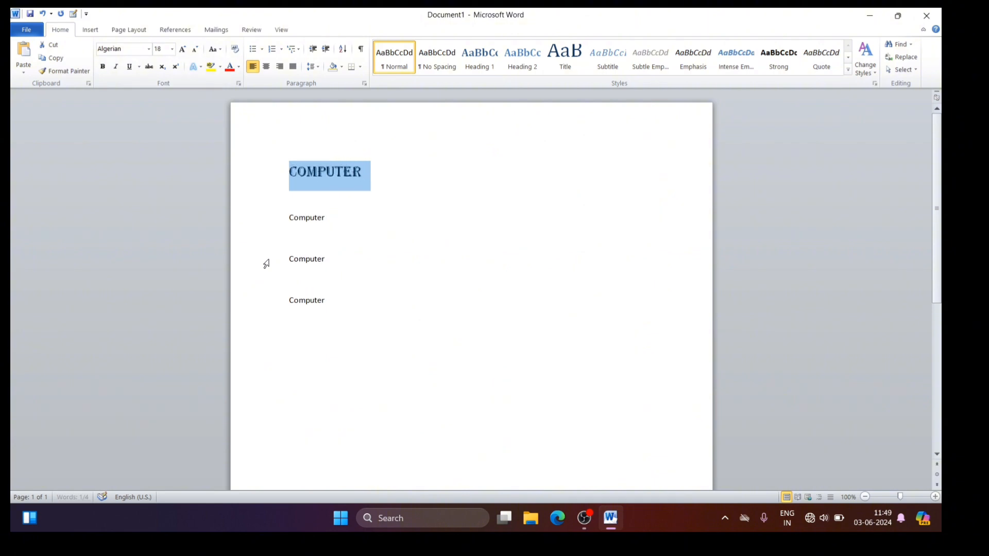
click(432, 220)
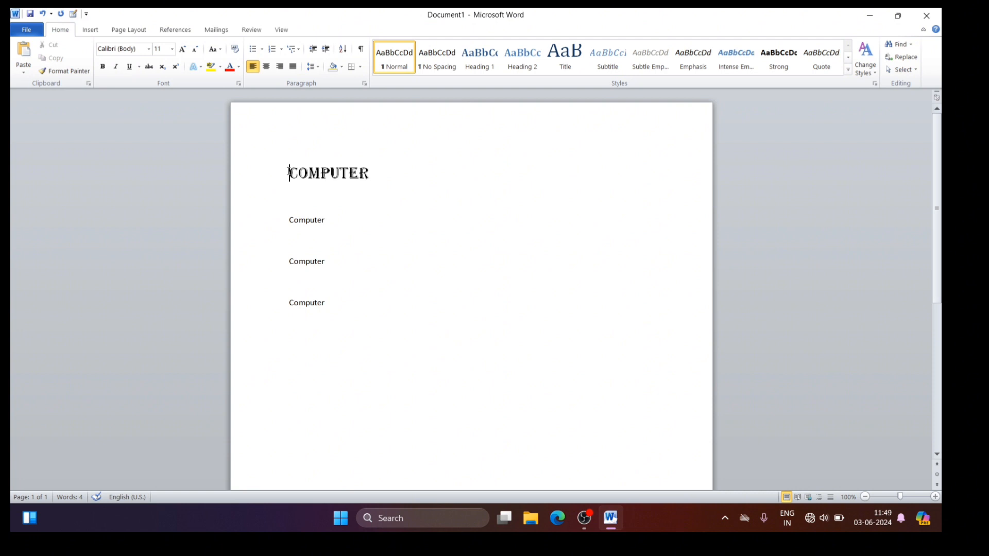
Step: Change the font of the first "Computer" line to Arial Black and deselect the text
drag(289, 172, 387, 159)
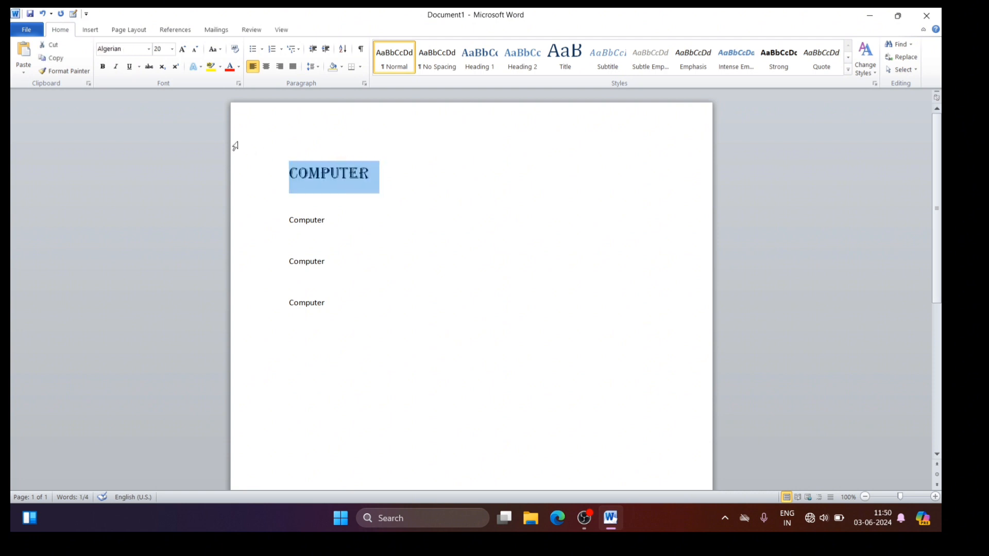
click(148, 49)
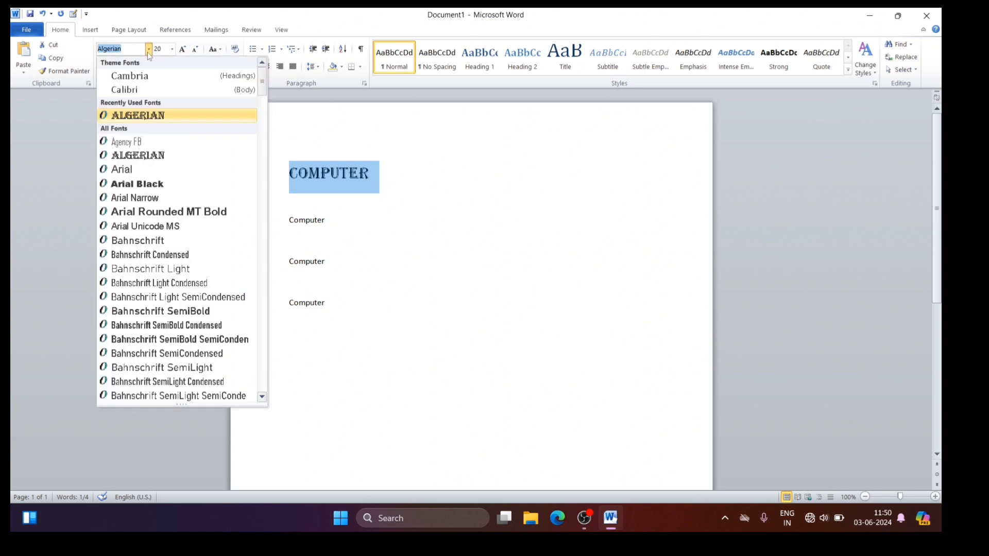
click(134, 183)
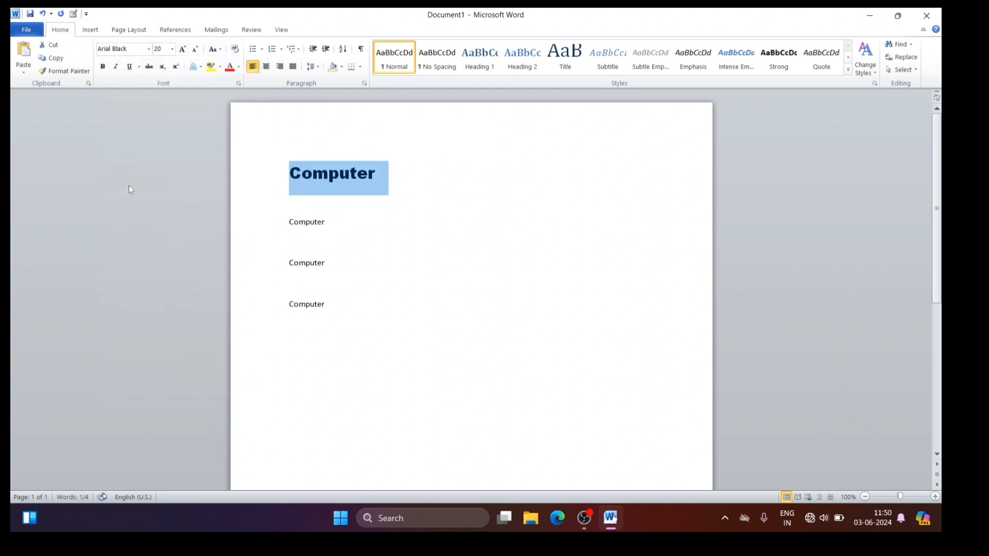
click(365, 201)
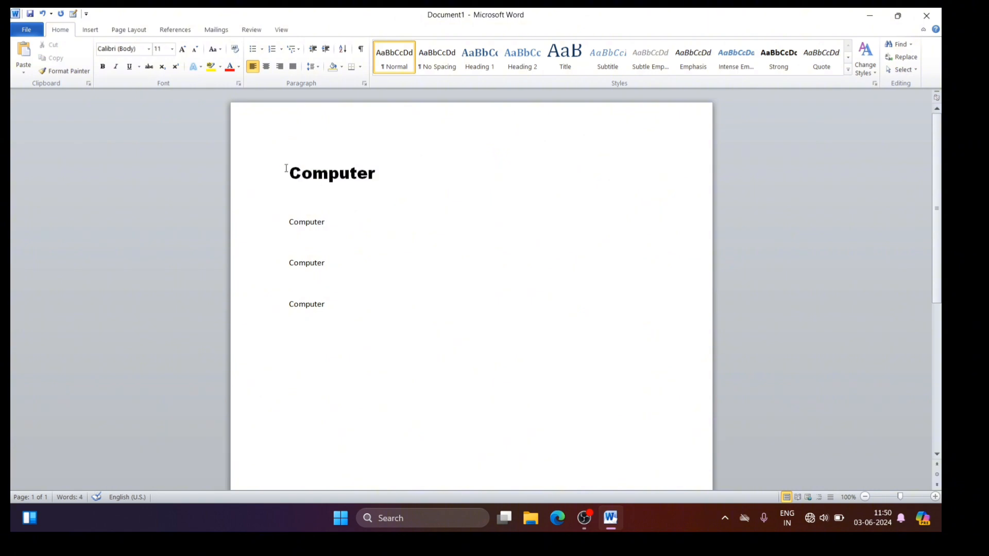
Step: Find Monotype Corsiva by name and apply it to the first "Computer" line
drag(288, 172, 376, 166)
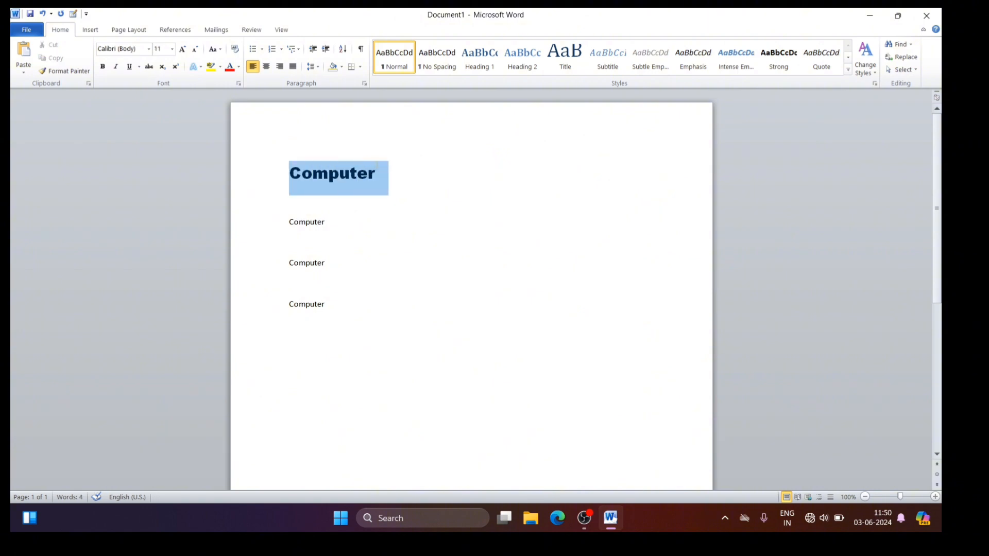
click(149, 49)
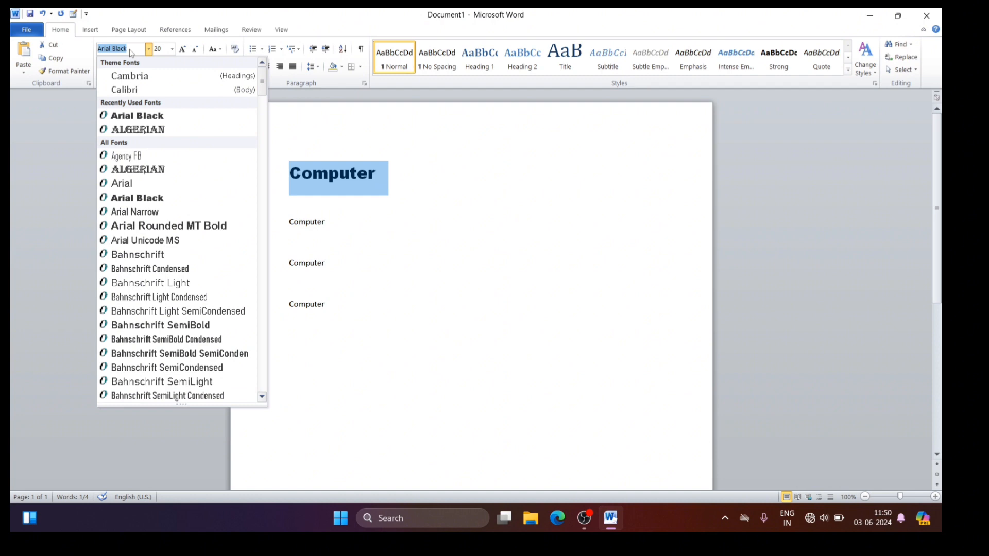
text(Monotype Corsi)
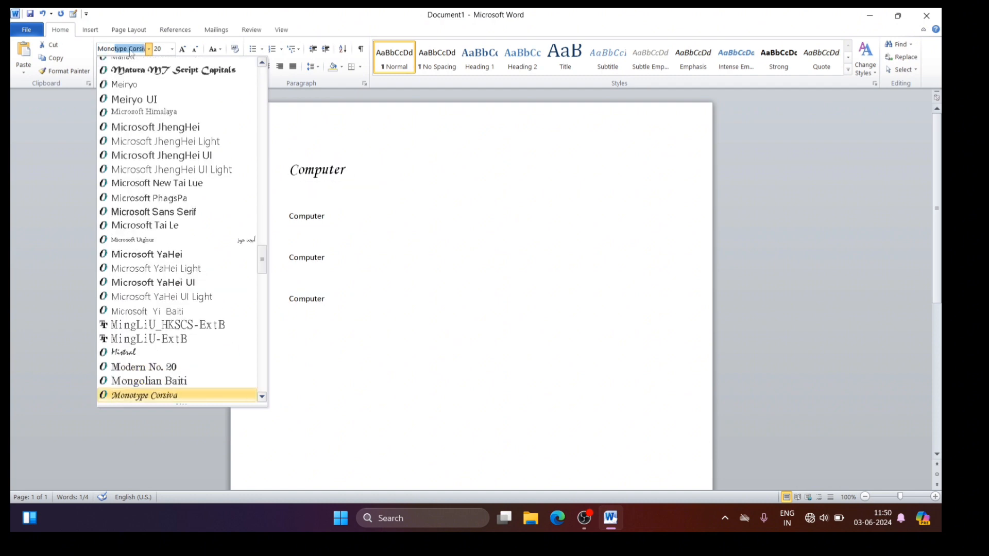
key(Return)
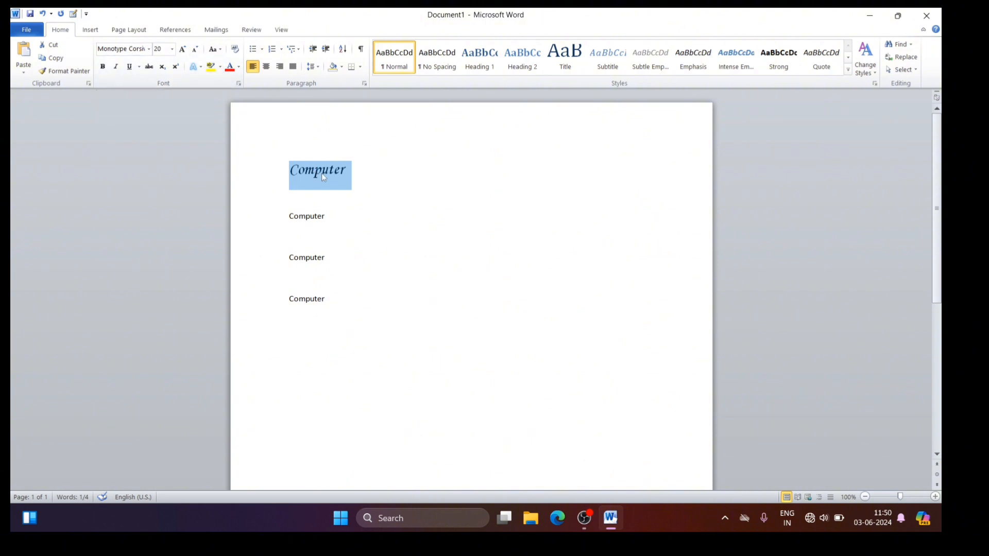
click(378, 178)
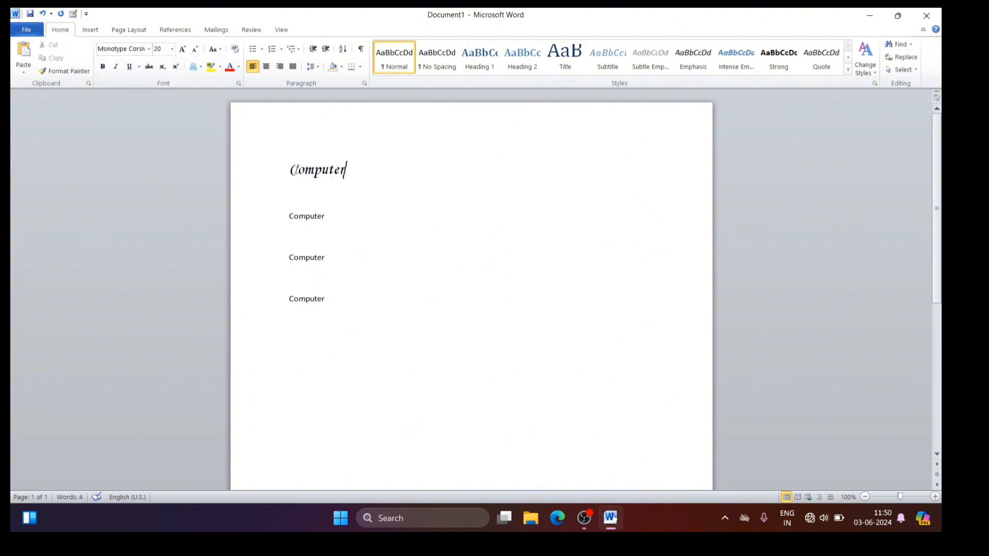
Step: Find Times New Roman by name and apply it to the enlarged "Computer" line
click(298, 170)
double_click(298, 170)
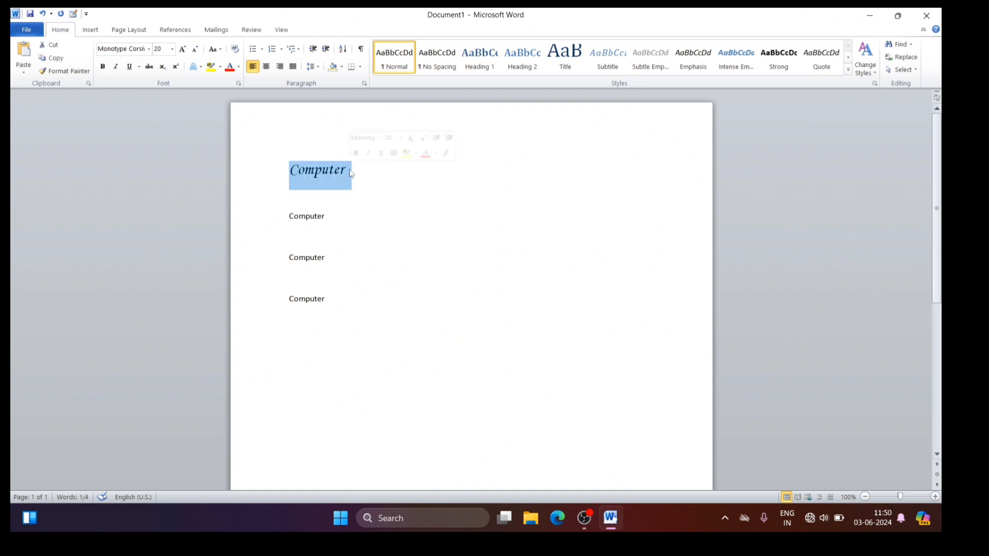
click(132, 50)
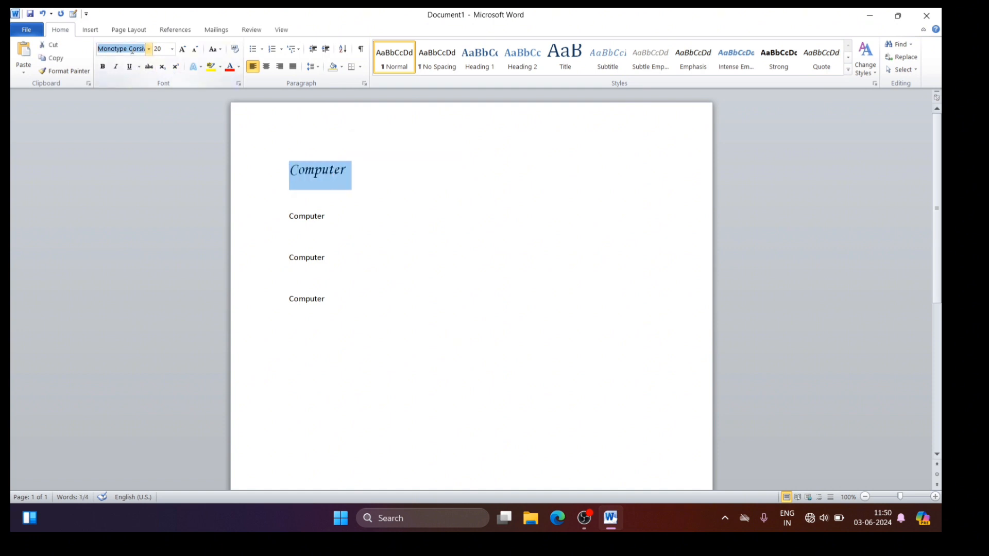
text(Times New Rom)
key(Return)
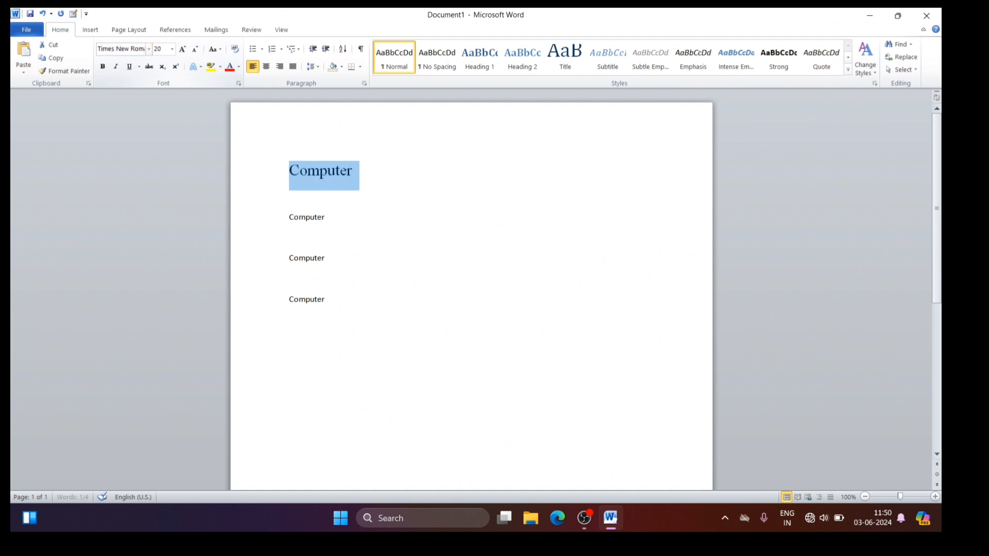
Step: View the recently used fonts and apply the Hindi font Kruti Dev 010 to the first line
click(149, 49)
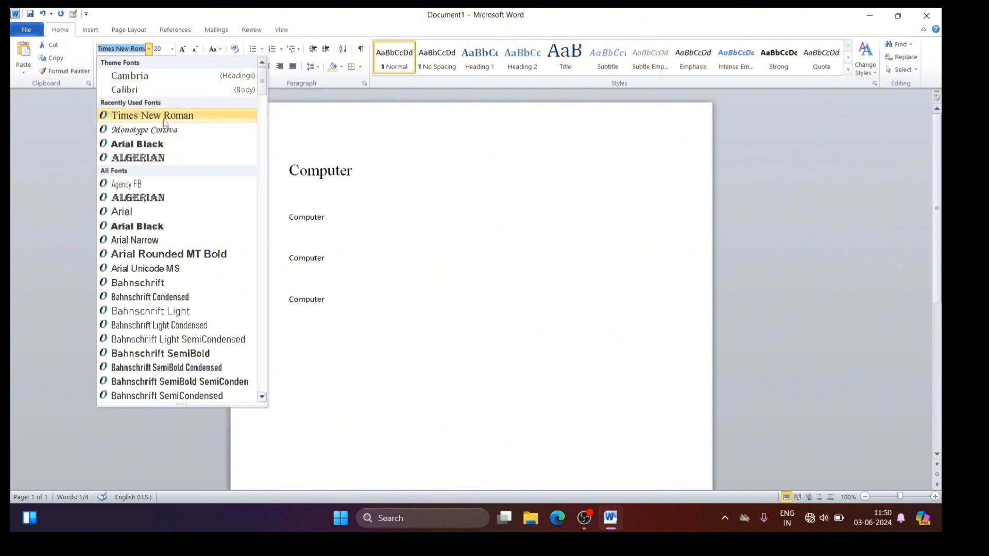
click(374, 201)
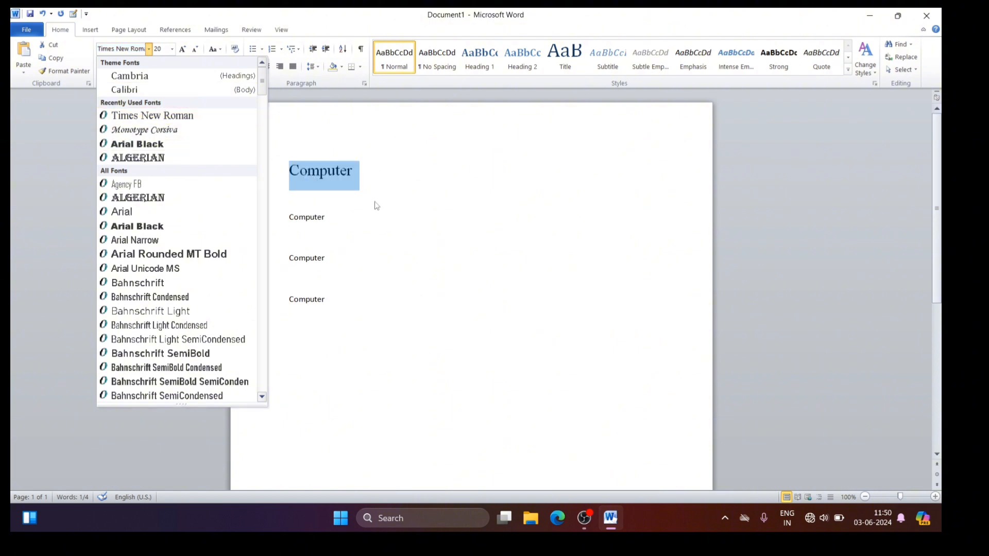
click(149, 49)
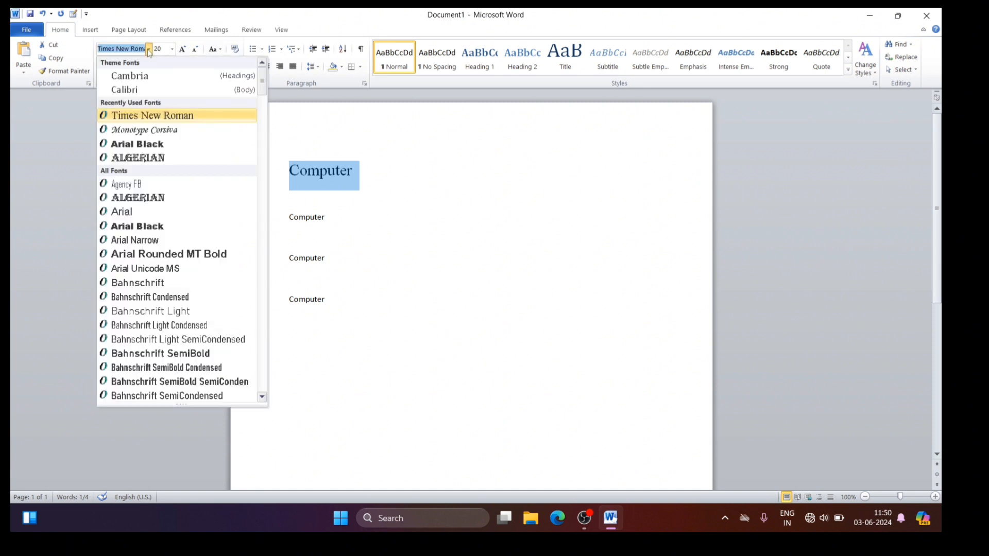
text(K)
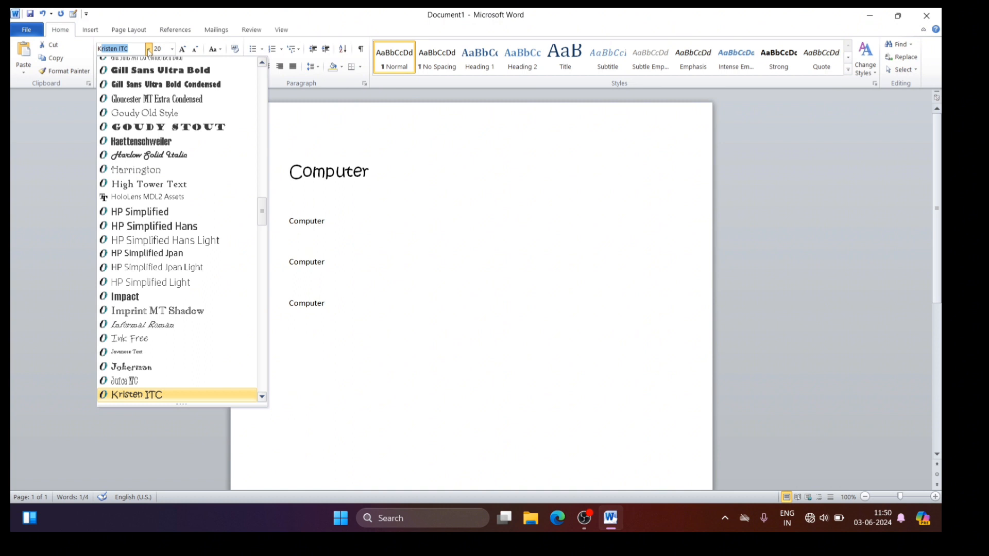
text(unstler Script)
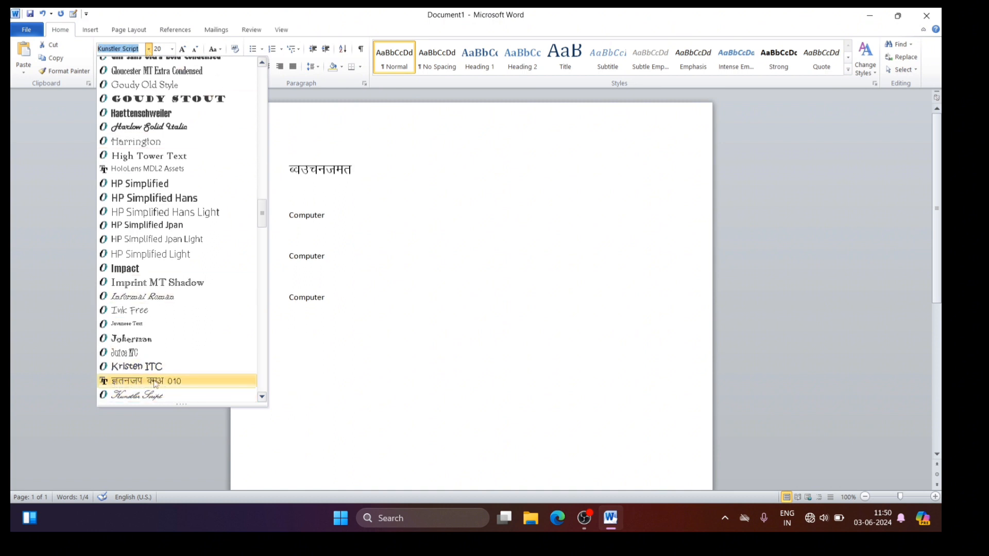
click(170, 382)
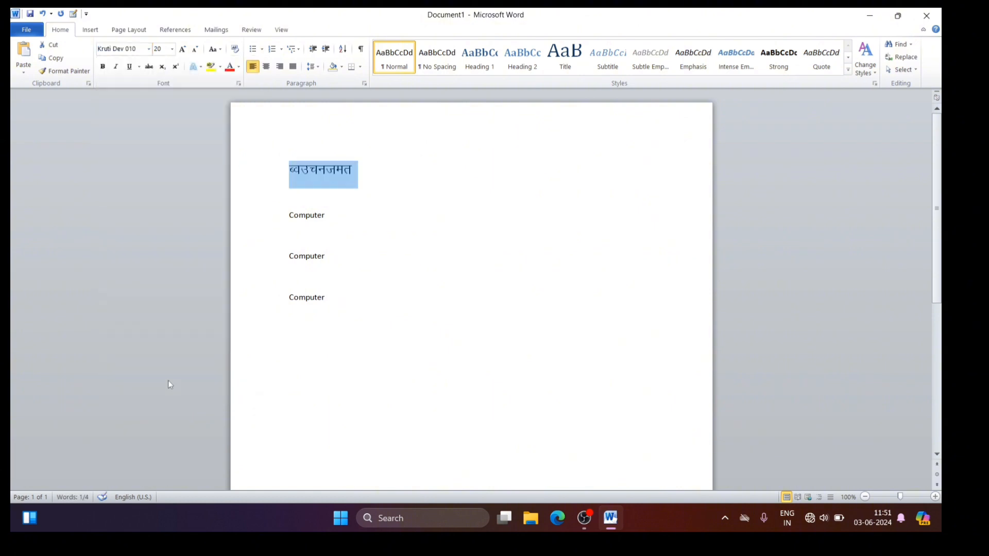
click(360, 173)
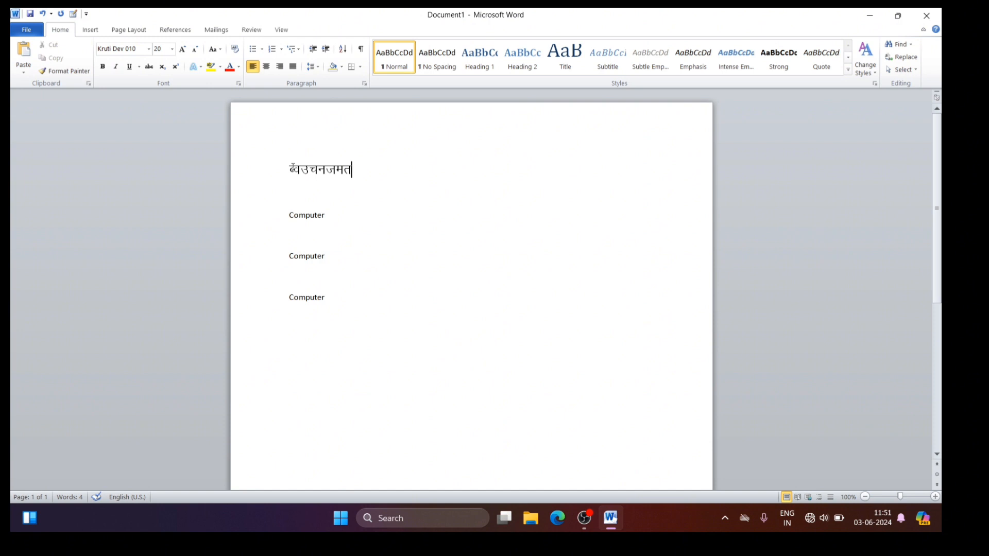
Step: Replace the Hindi font on the first line with Cambria
click(290, 170)
drag(289, 169, 369, 166)
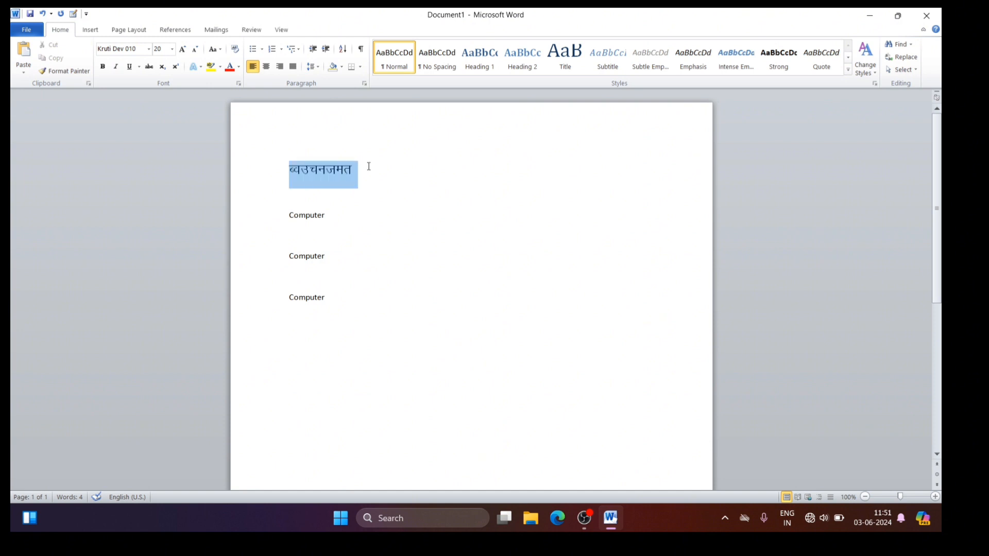
click(121, 48)
text(Cambria)
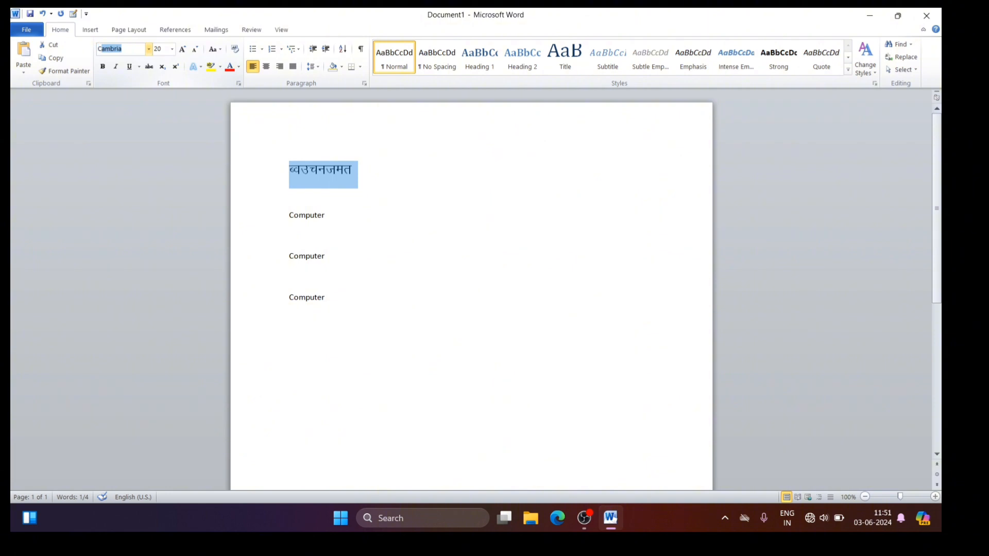
key(Return)
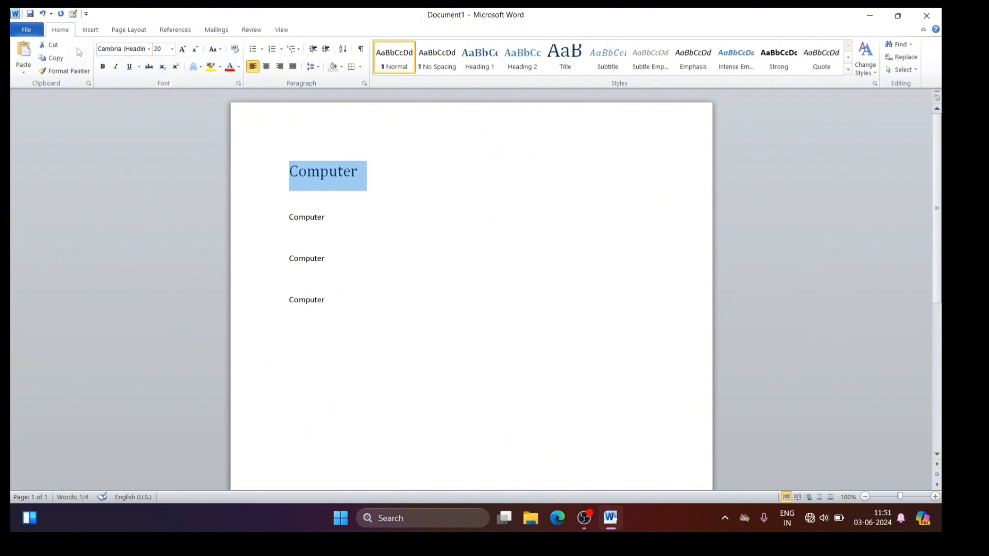
Step: Set the first "Computer" line's font to Calibri
click(117, 49)
text(Calibri)
key(Return)
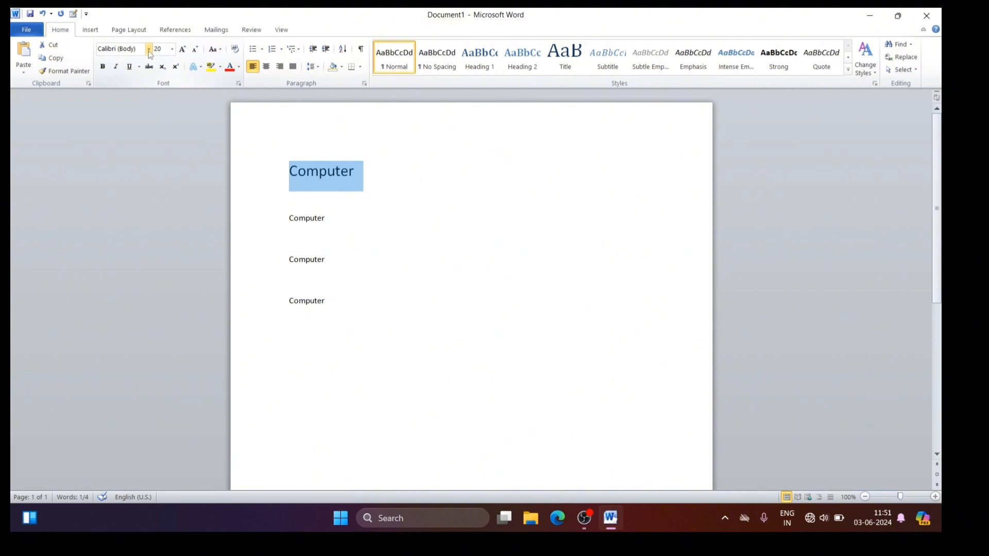
Step: Apply Arial Black from the recently used fonts to the enlarged "Computer" line
click(149, 49)
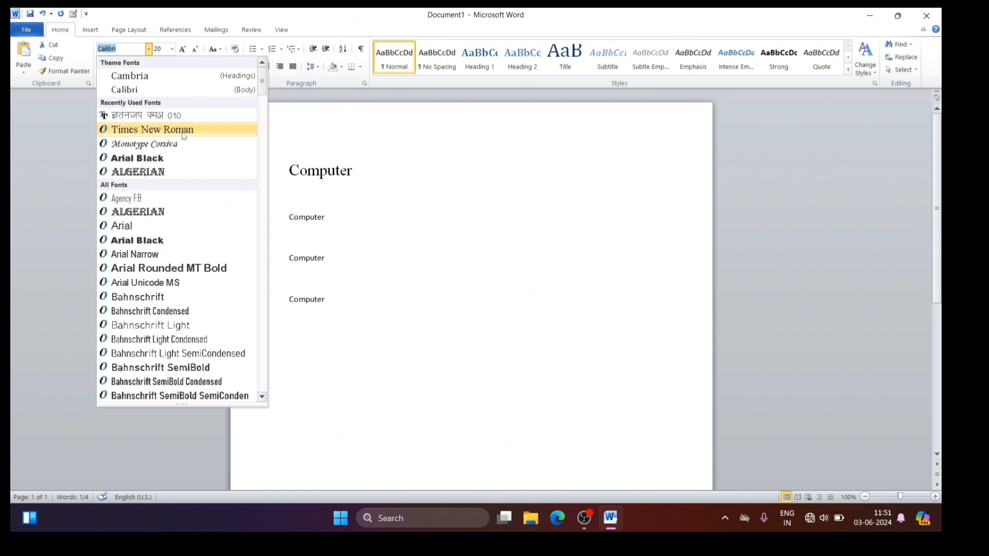
click(147, 49)
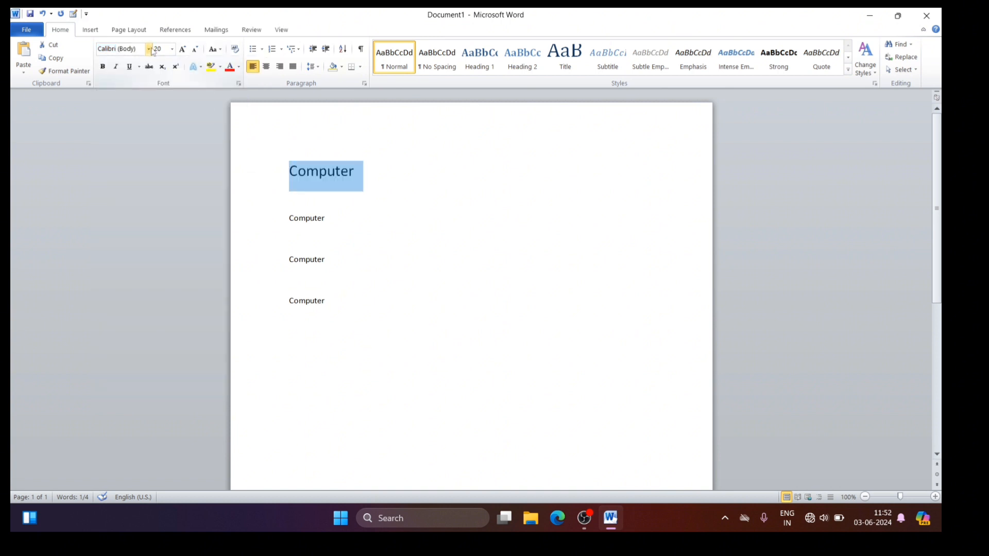
click(151, 50)
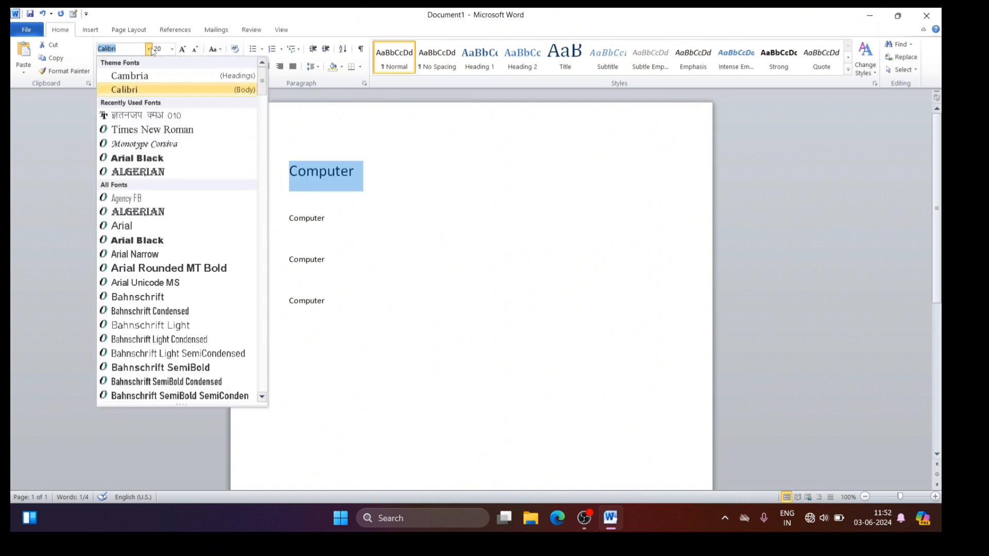
click(128, 160)
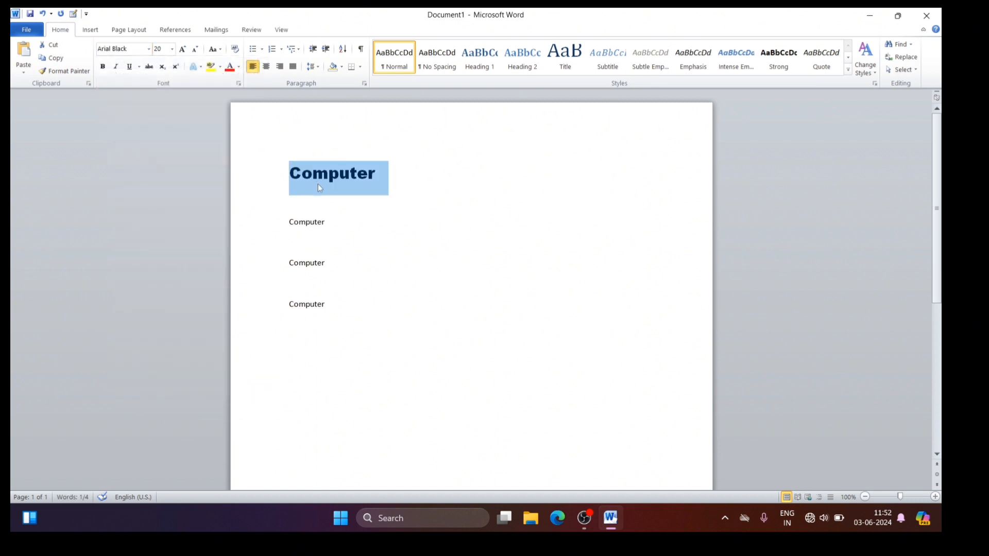
Step: Try the recently used fonts Kruti Dev 010 and Algerian on the selected first "Computer" line
click(148, 51)
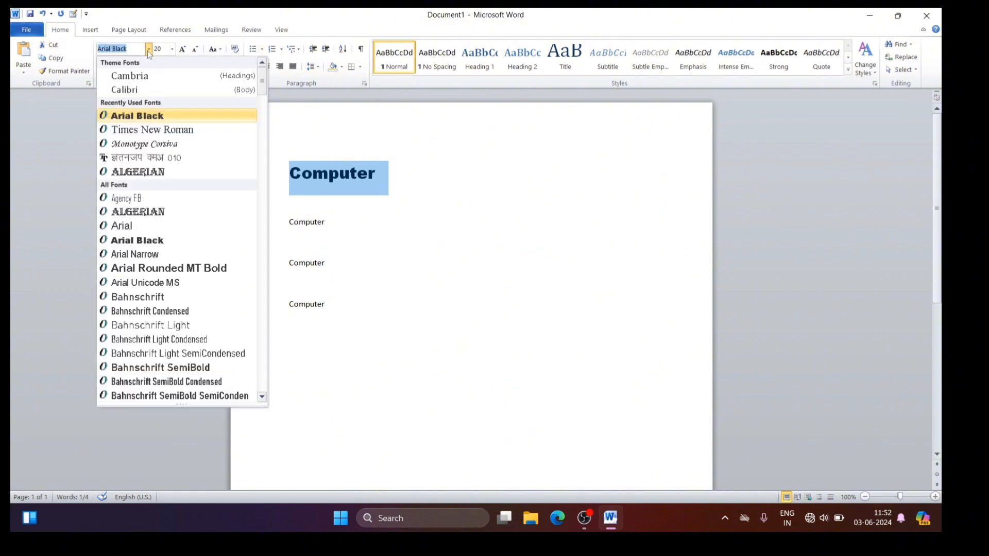
click(128, 160)
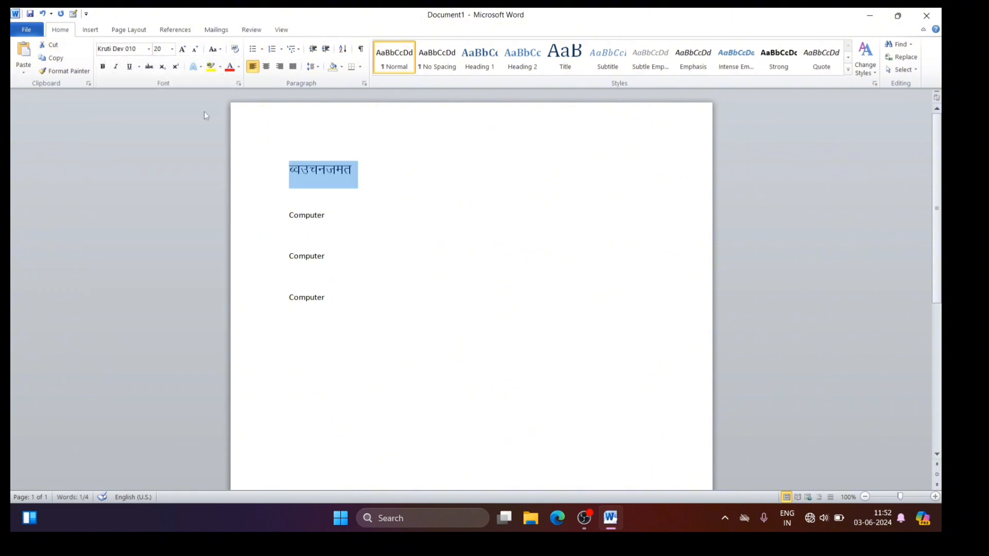
click(149, 51)
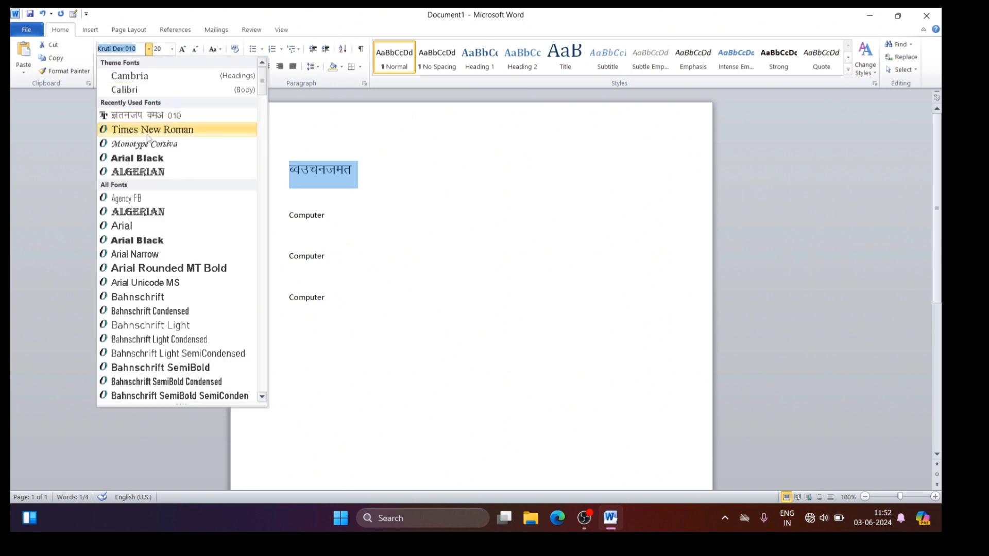
click(135, 171)
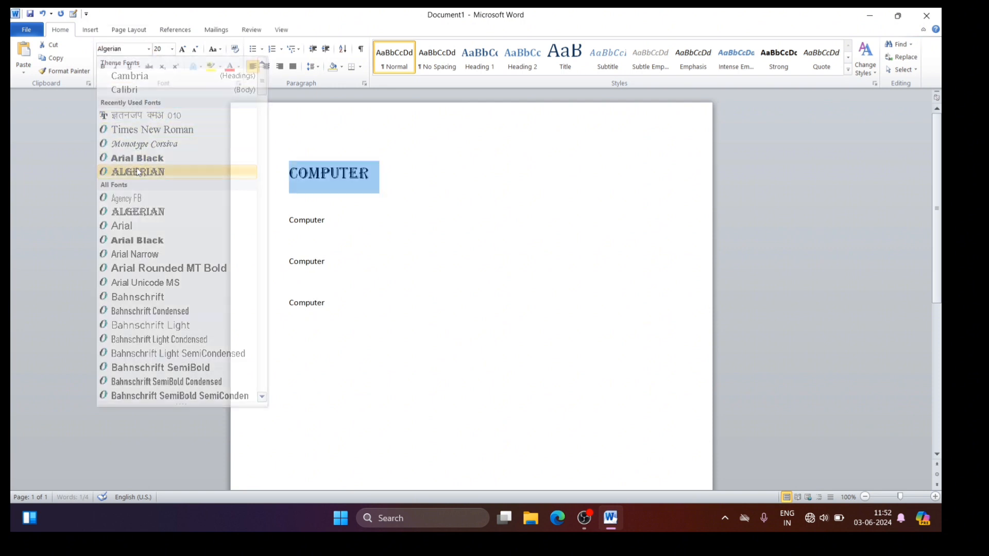
Step: Set the first "Computer" line's font to Calibri and make the text bold and italic
click(150, 49)
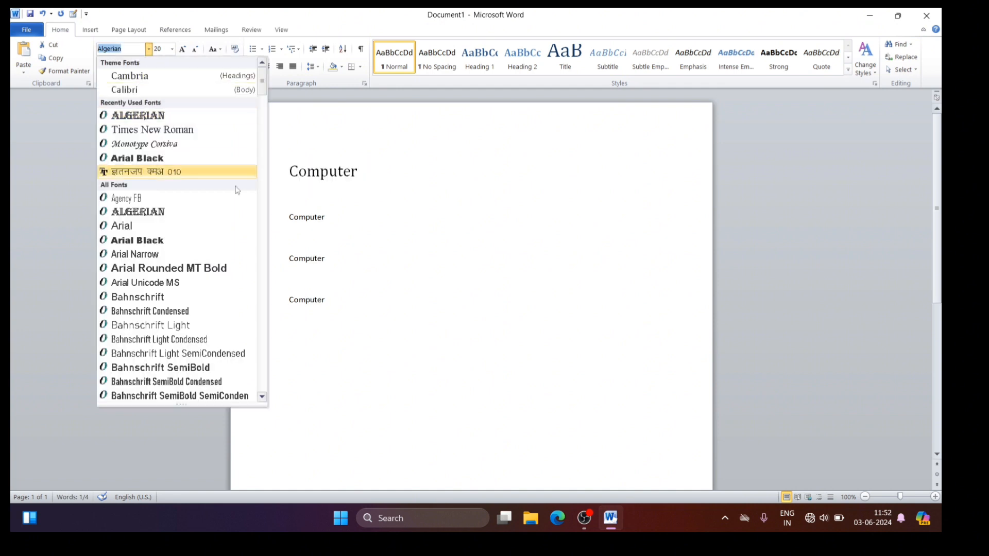
click(135, 90)
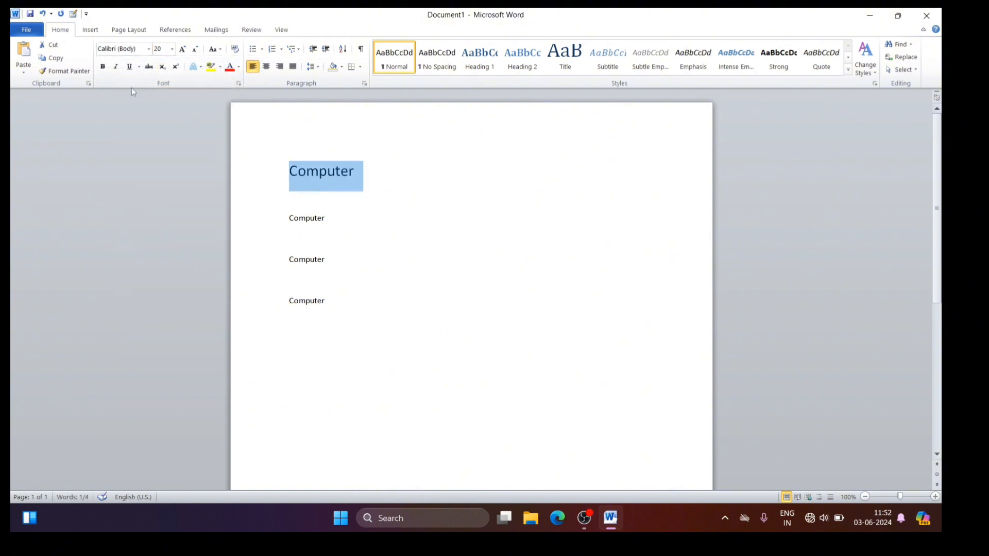
click(103, 68)
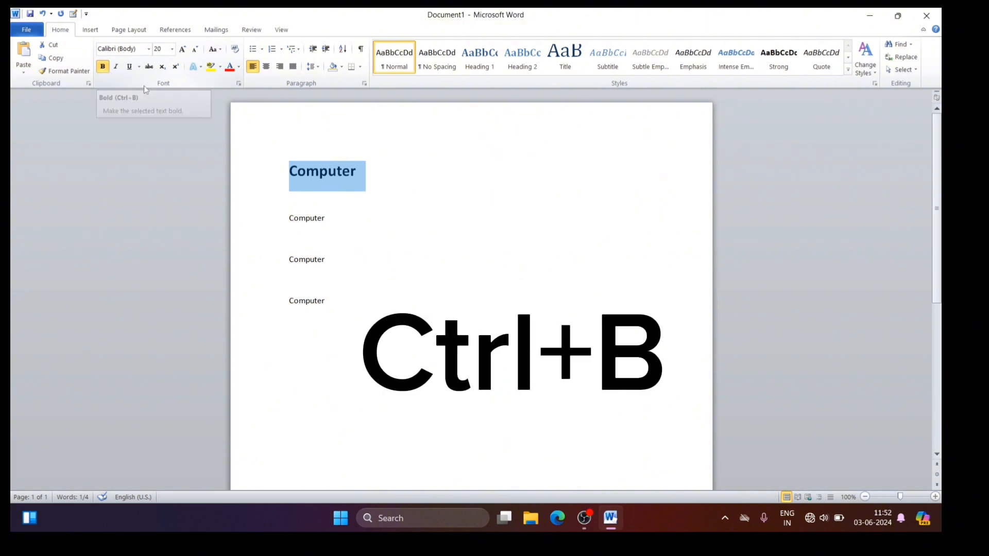
click(117, 67)
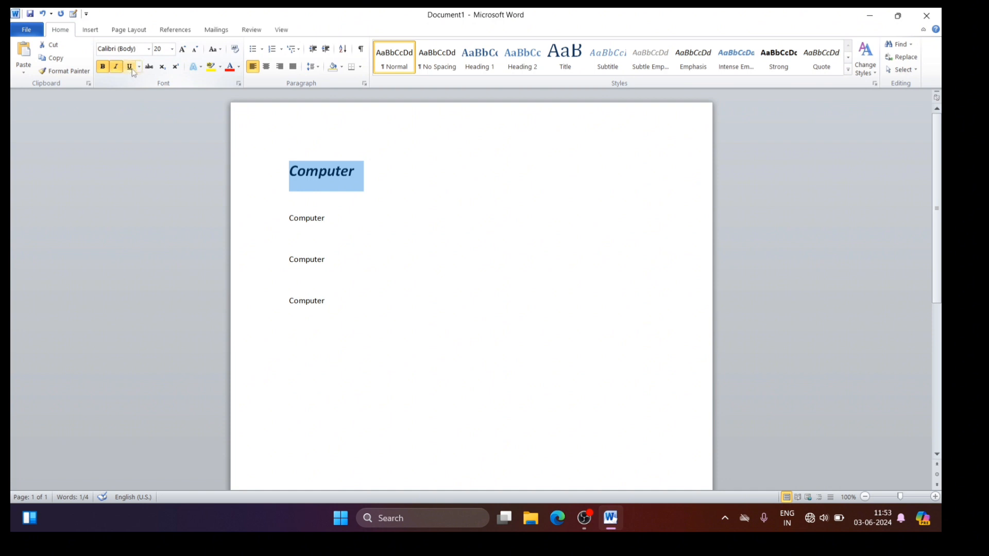
Step: Underline the first "Computer" line, try the double underline style, and switch back to the single underline
click(129, 67)
click(138, 69)
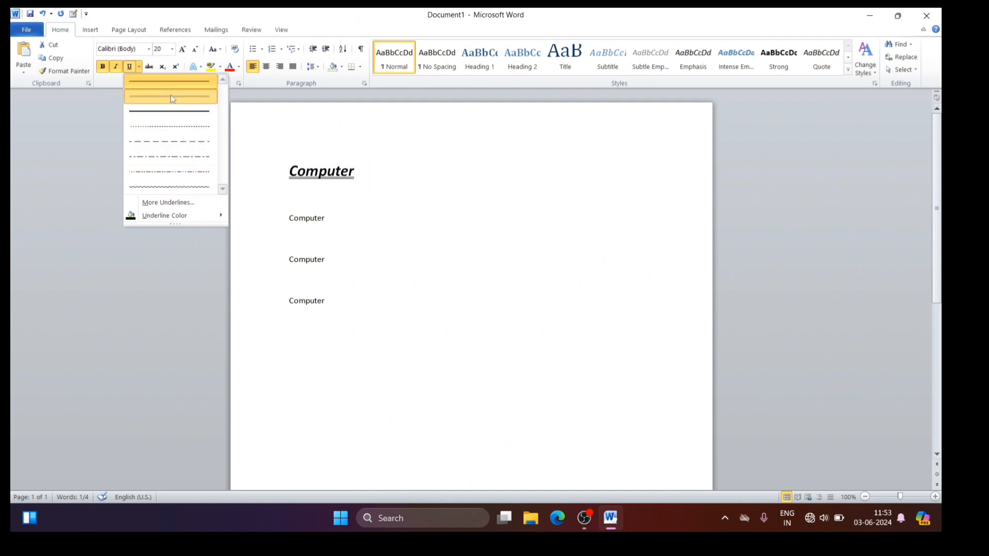
click(171, 96)
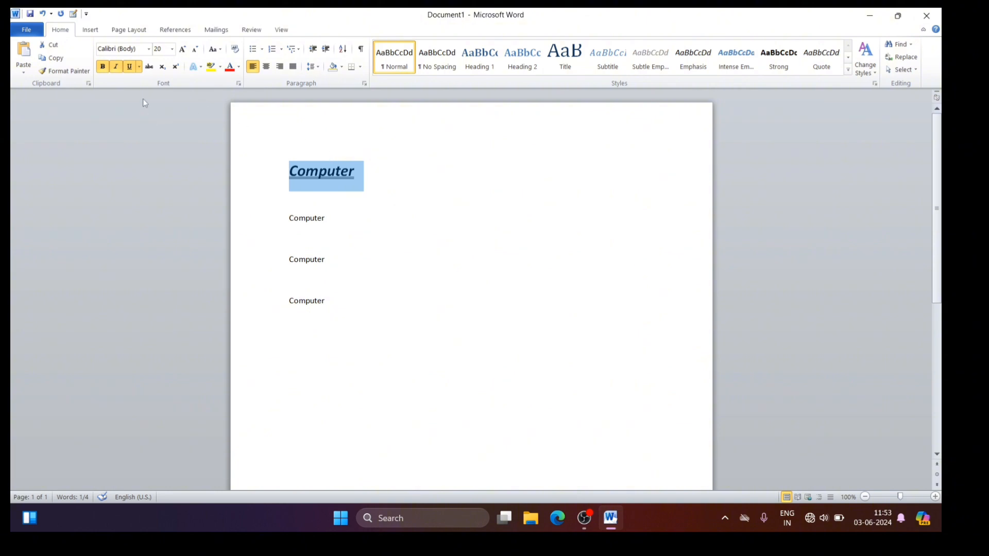
click(139, 67)
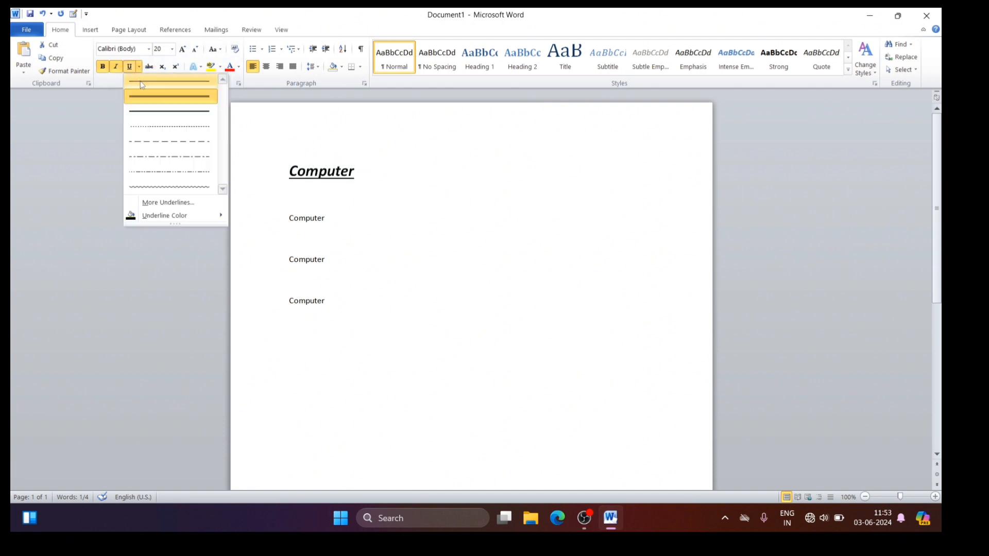
click(140, 81)
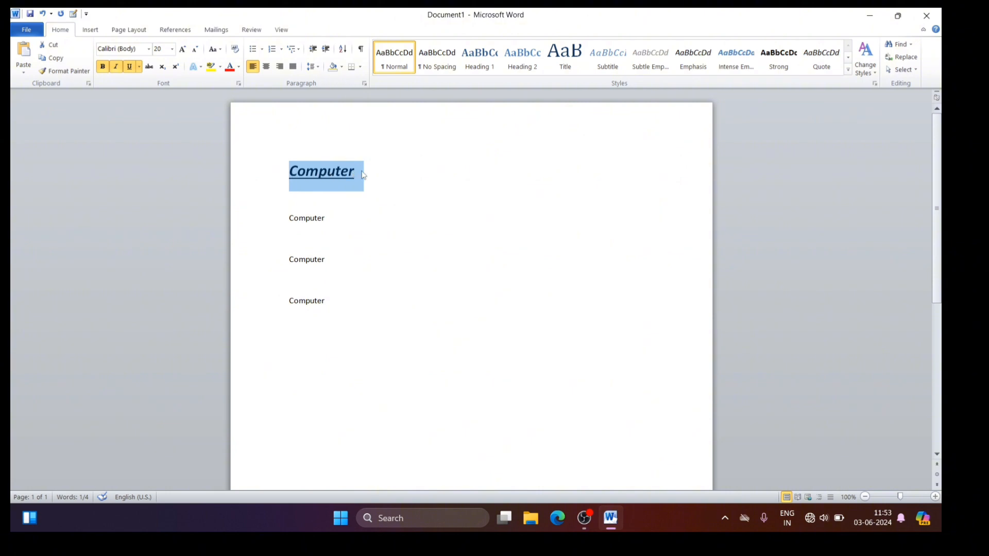
Step: Apply strikethrough to the first and second "Computer" lines
click(150, 68)
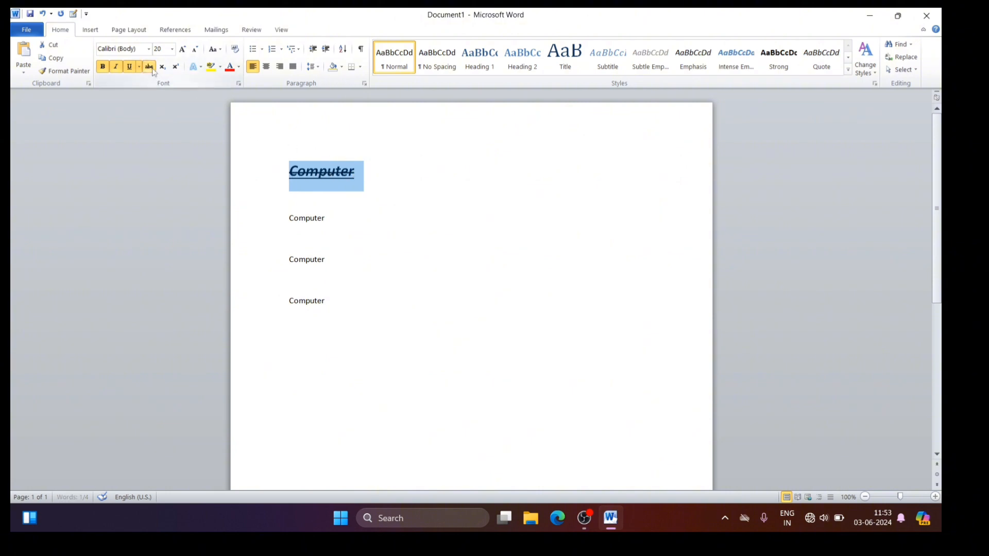
click(401, 176)
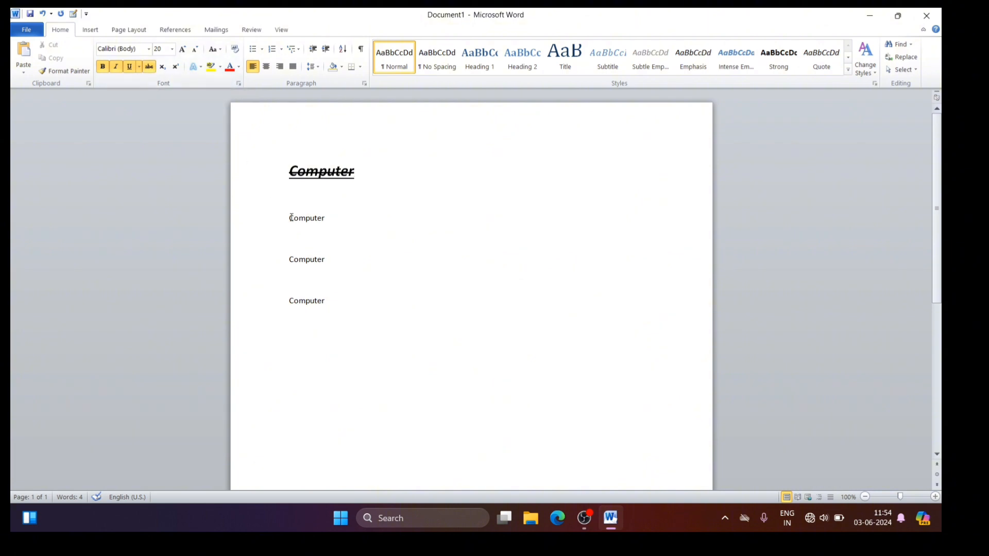
drag(289, 215, 333, 216)
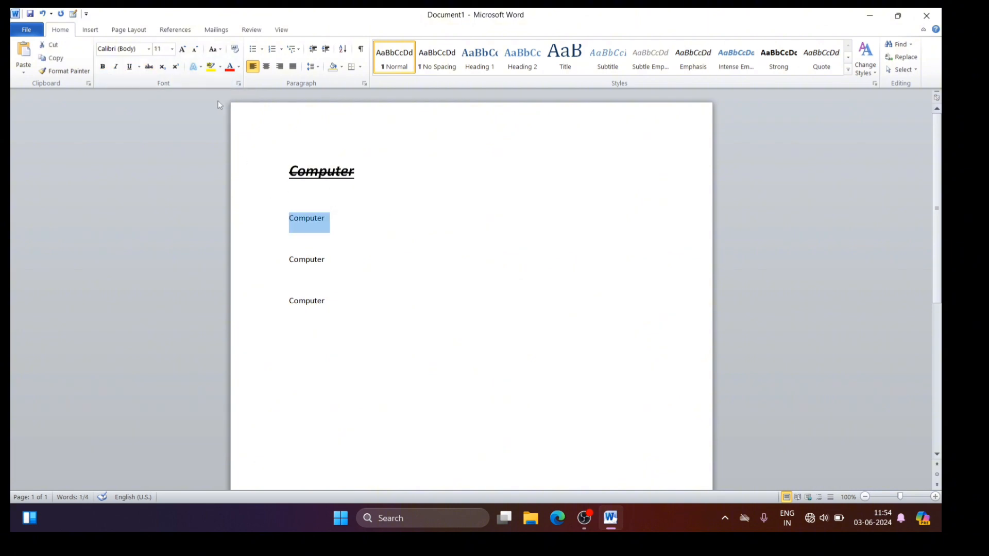
click(148, 67)
Step: Enter "H2O" on the blank line below the first "Computer" and enlarge it to 26 pt
click(397, 211)
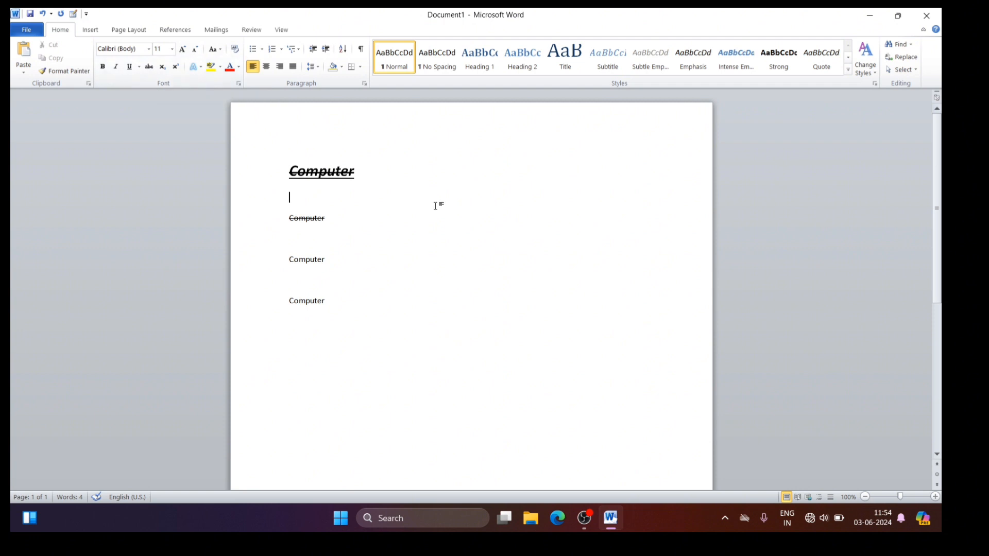
text(H2O)
drag(289, 197, 316, 196)
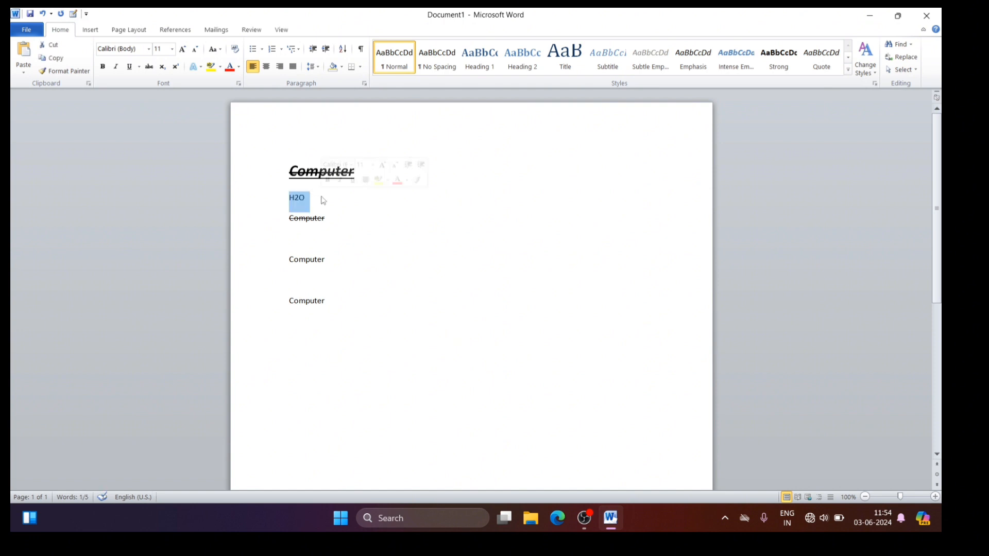
key(ctrl+shift+period)
key(ctrl+shift+period)
key(ctrl+shift+period)
key(ctrl+shift+period)
key(ctrl+shift+period)
key(ctrl+shift+period)
key(ctrl+shift+period)
key(ctrl+shift+period)
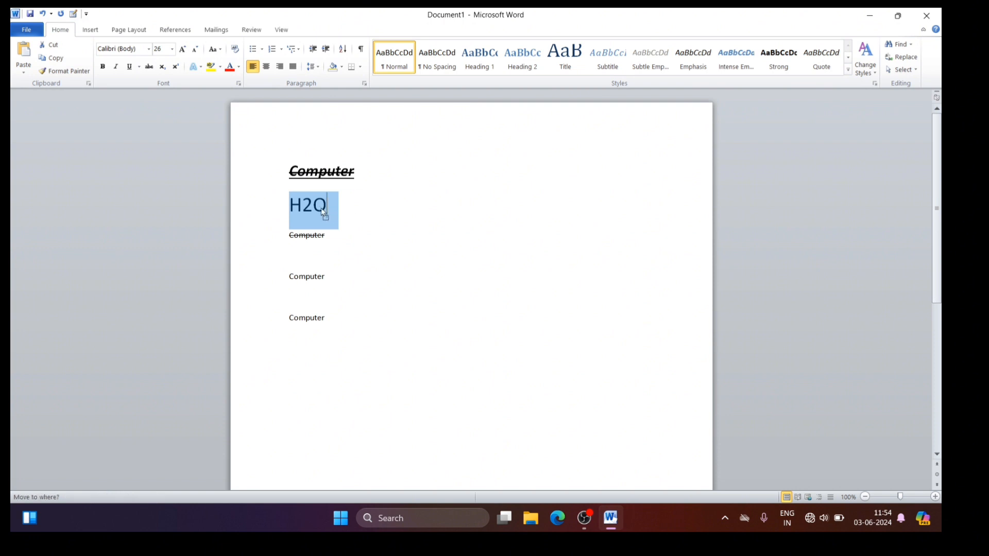
Step: Format only the 2 in "H2O" as subscript
click(324, 209)
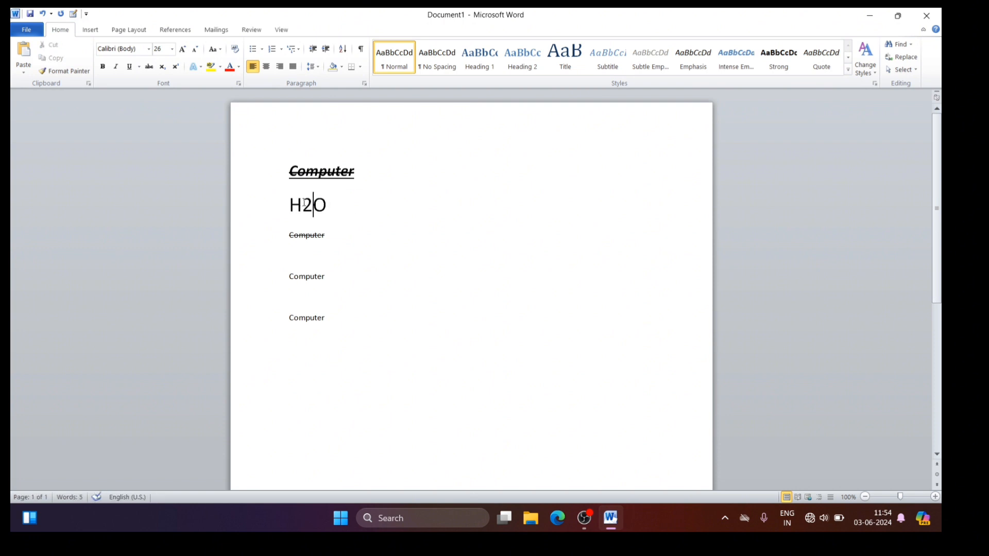
key(Left)
drag(303, 205, 310, 210)
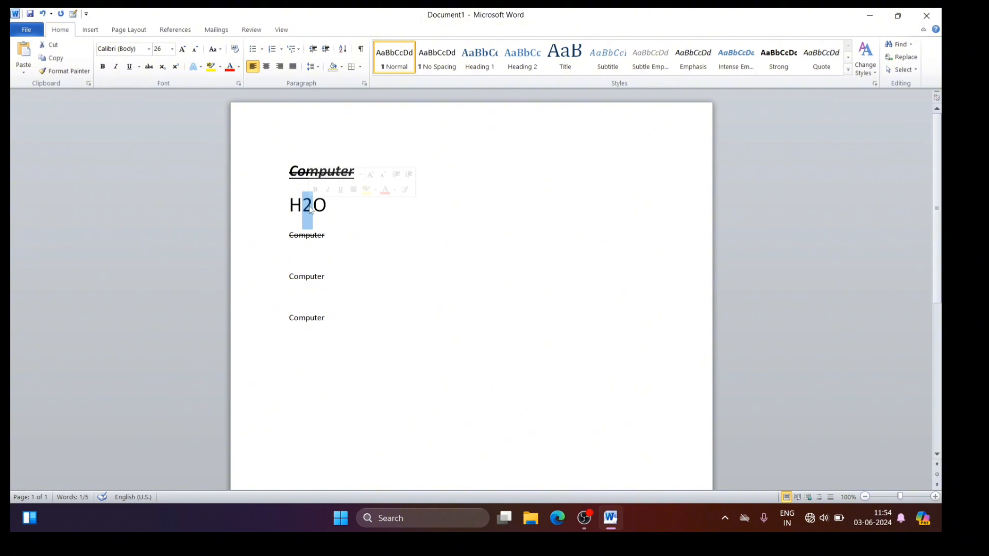
click(160, 72)
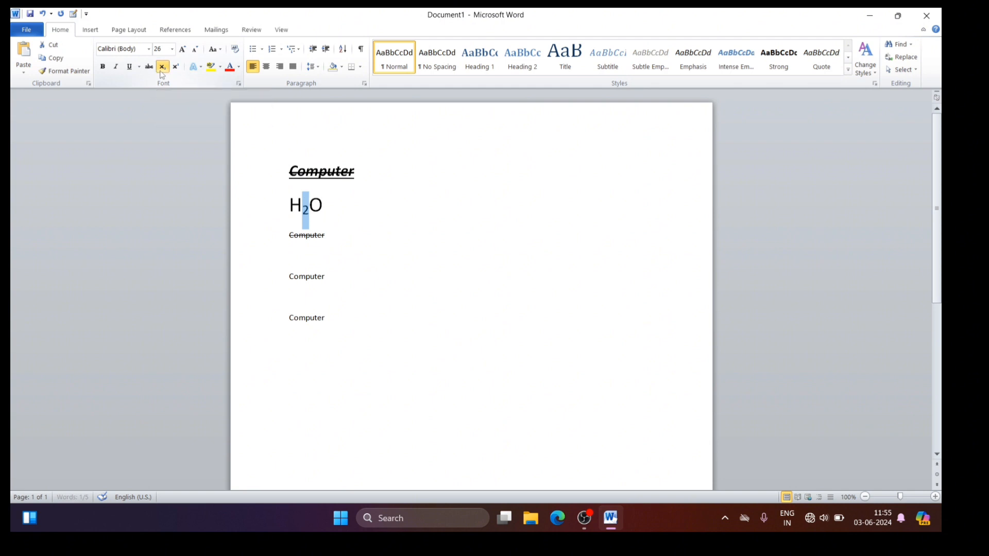
click(329, 201)
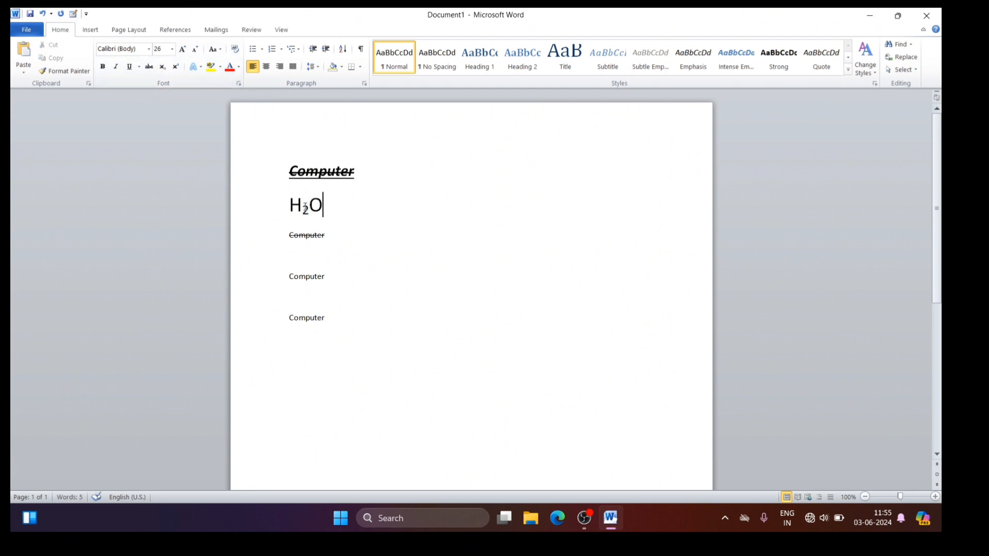
Step: Remove the subscript from the 2 in "H2O" and apply it again
click(304, 207)
drag(303, 207, 309, 206)
click(163, 68)
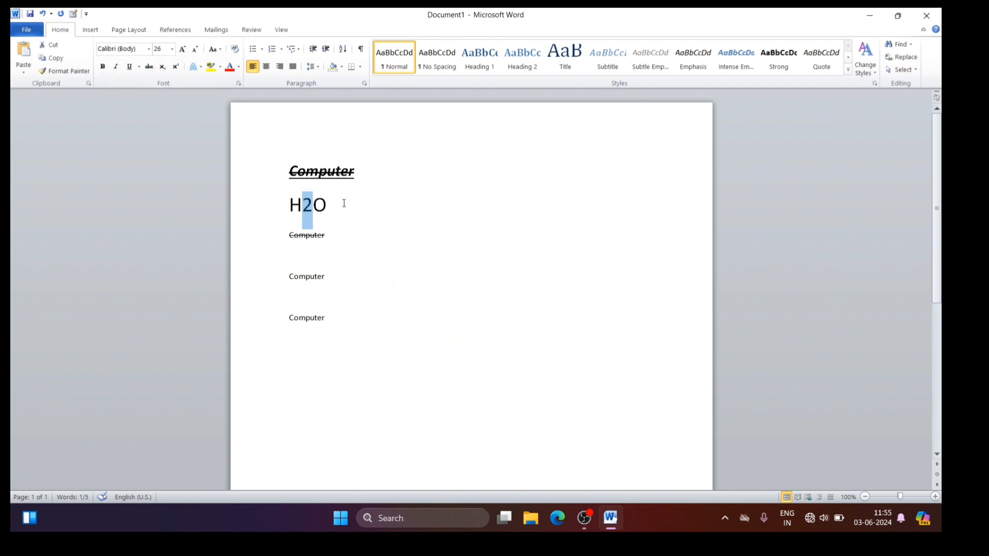
key(ctrl+equal)
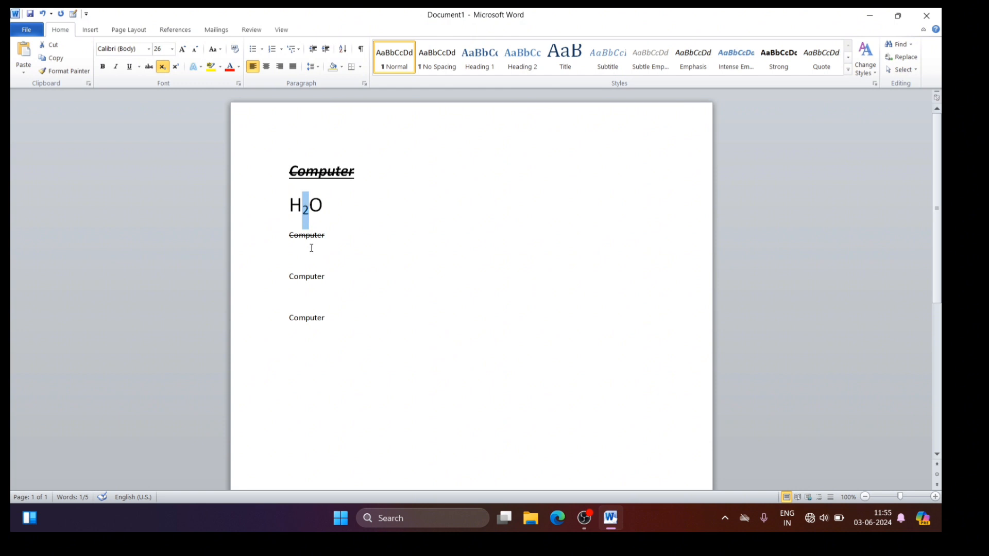
Step: Add a new line below the H2O formula reading "A2" and format its 2 as superscript
click(325, 205)
key(Return)
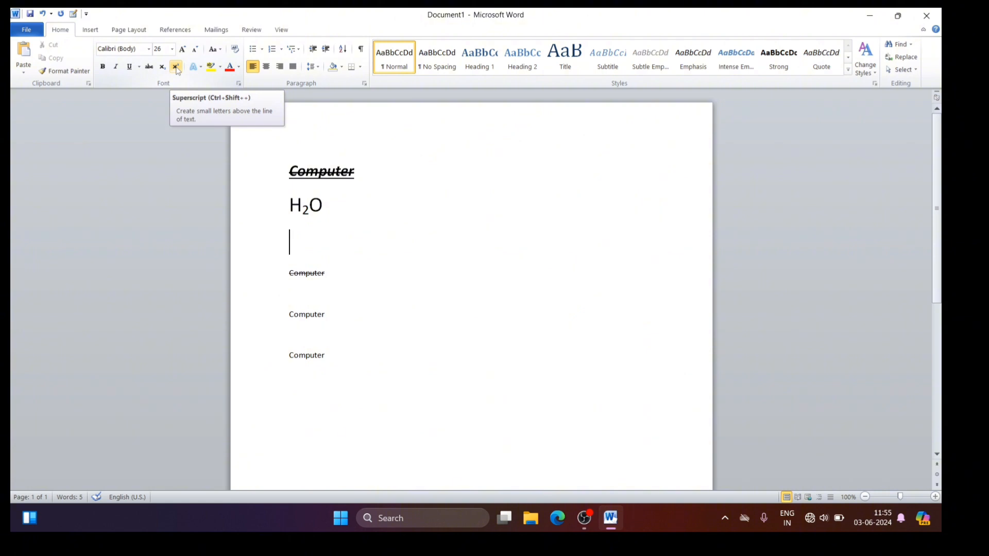
click(176, 67)
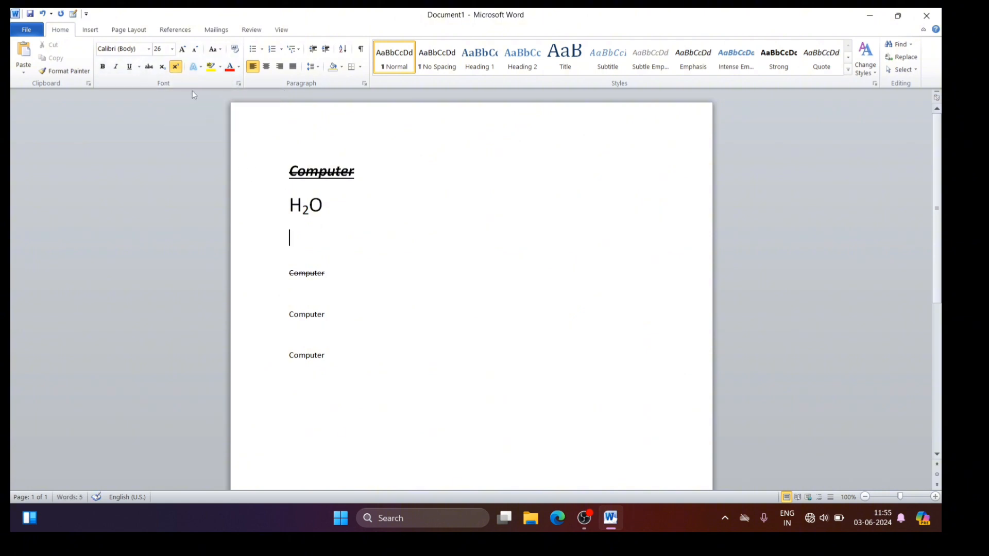
click(176, 67)
text(A2)
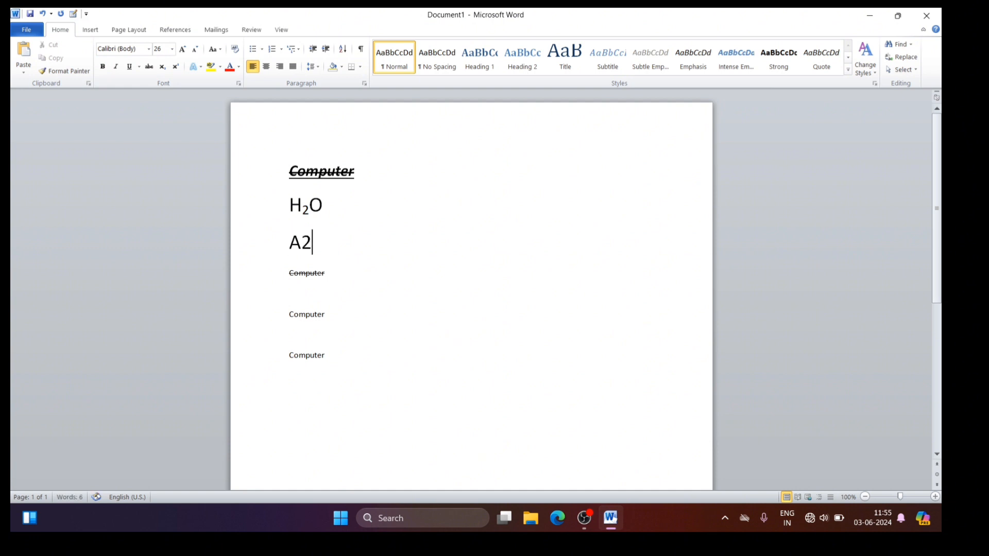
key(shift+Left)
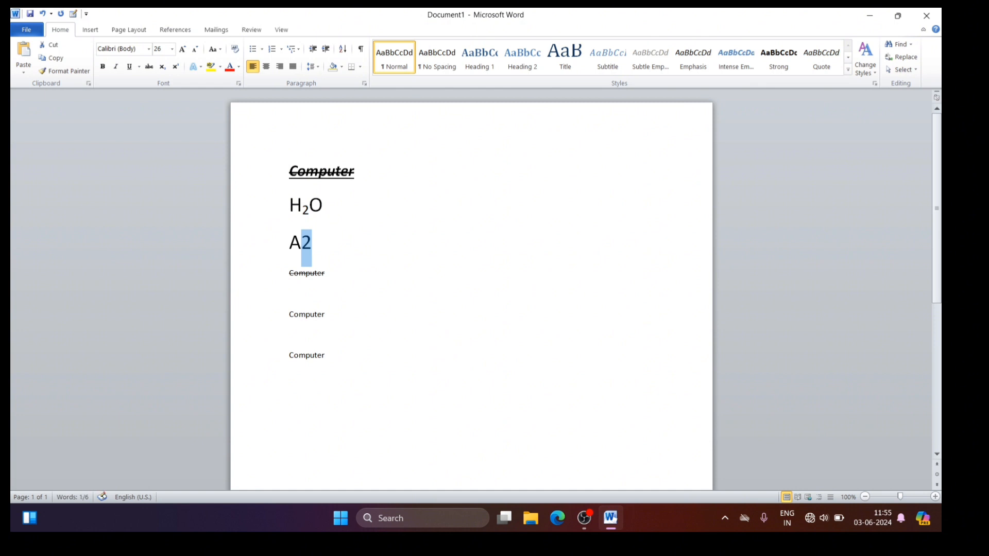
click(176, 67)
click(367, 239)
Step: Write "(a+b)2" in normal script on a new line below "A2" and make its final 2 superscript
key(Return)
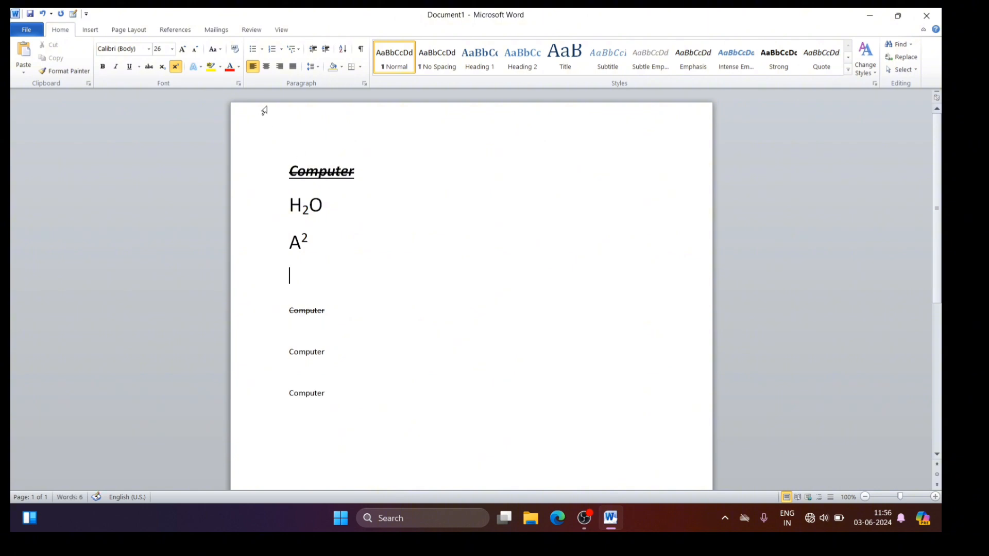
click(176, 66)
text((a)
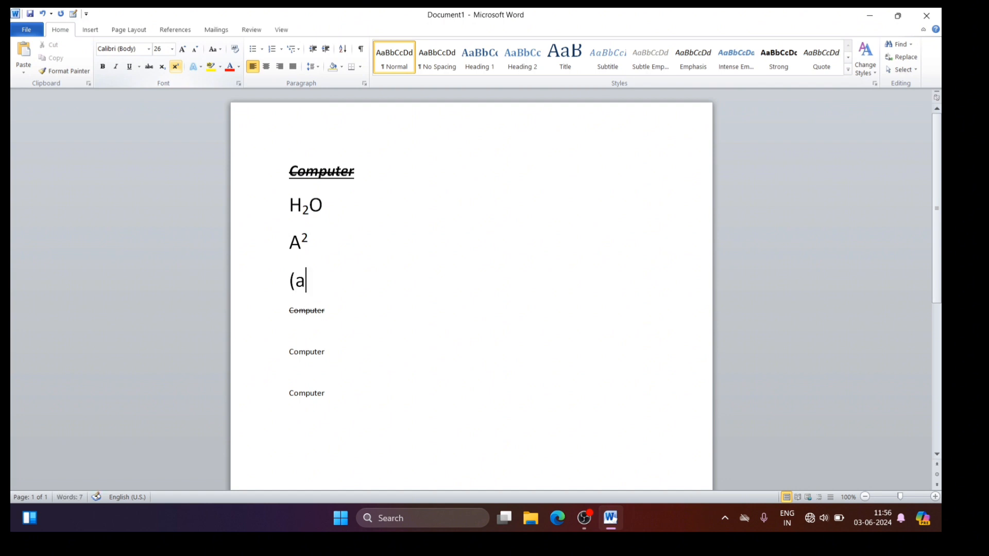
text(+b)2)
key(shift+Left)
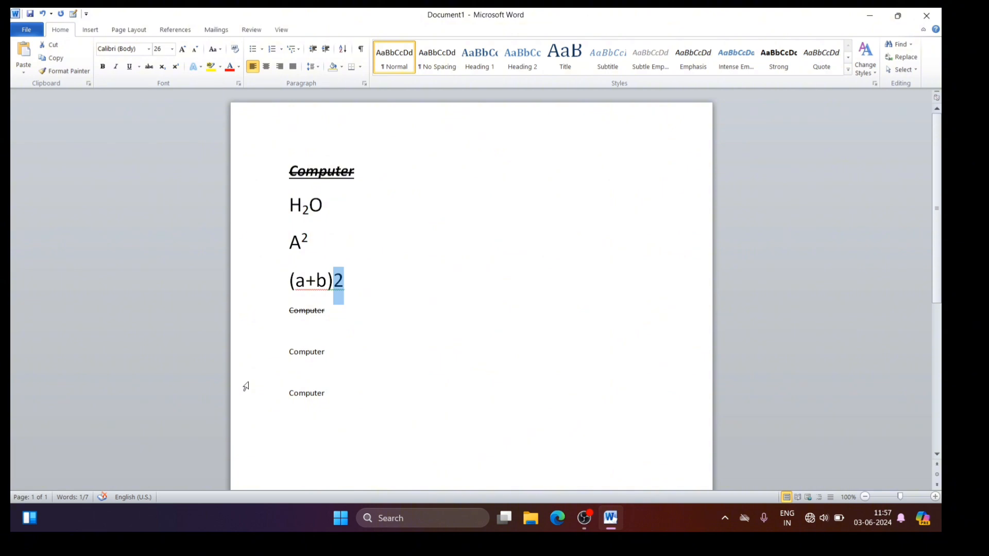
key(ctrl+shift+plus)
click(347, 288)
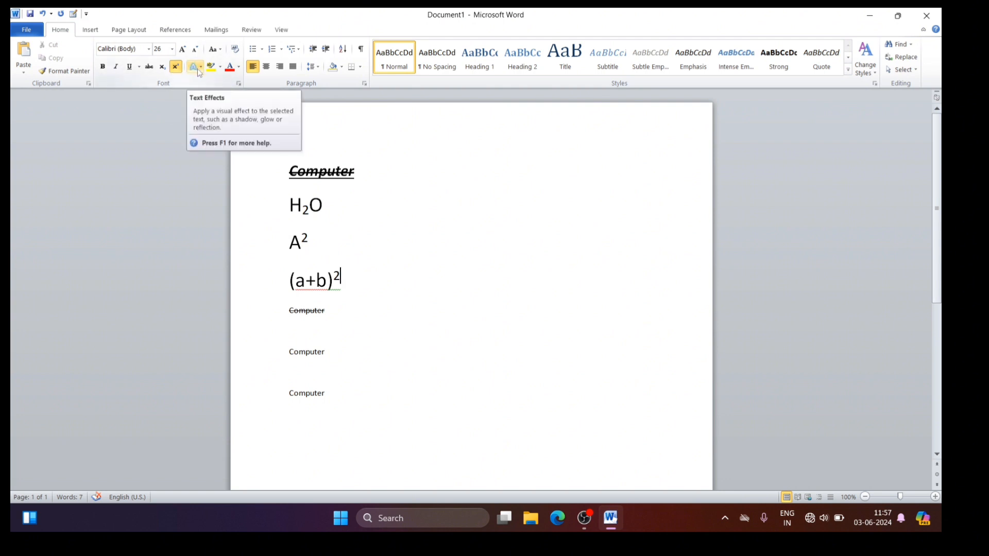
Step: Insert a blank line above the first "Computer" and apply the white-filled, blue-outlined text effect from the third row to that word
click(288, 170)
key(Return)
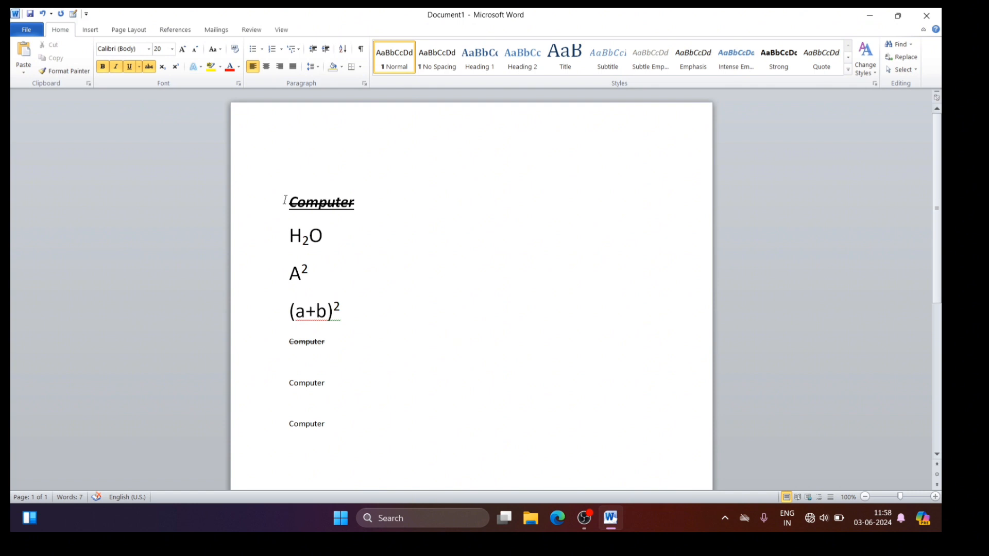
drag(285, 200, 350, 206)
click(200, 68)
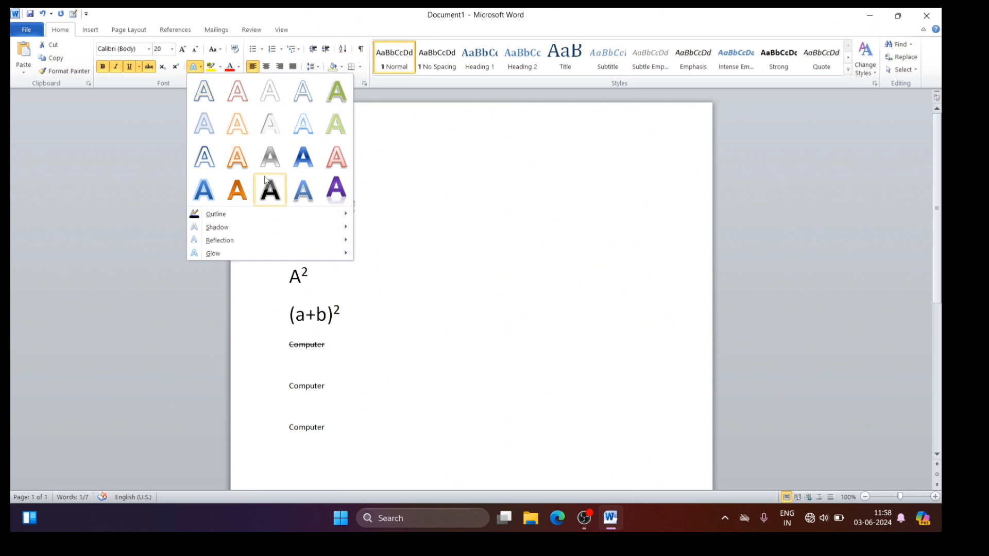
click(203, 159)
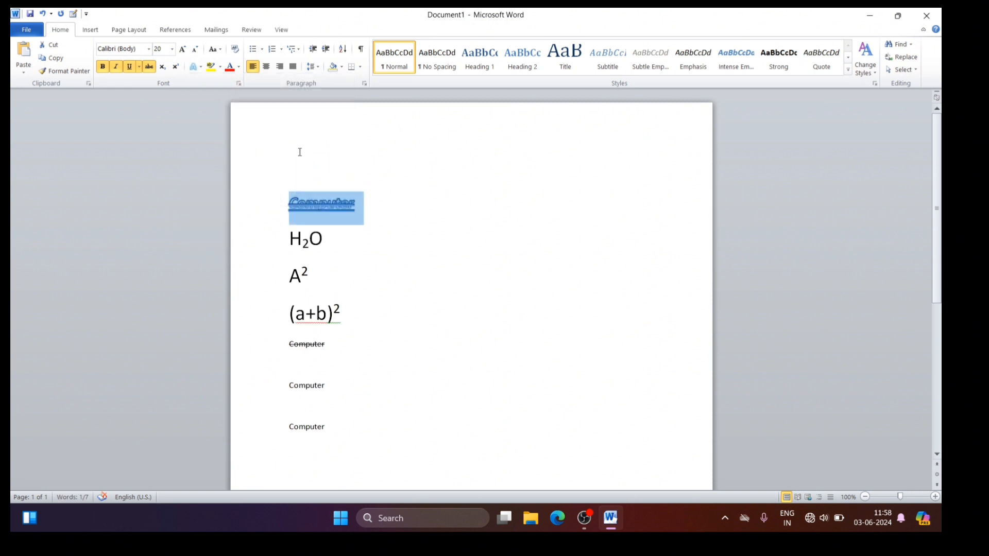
click(428, 201)
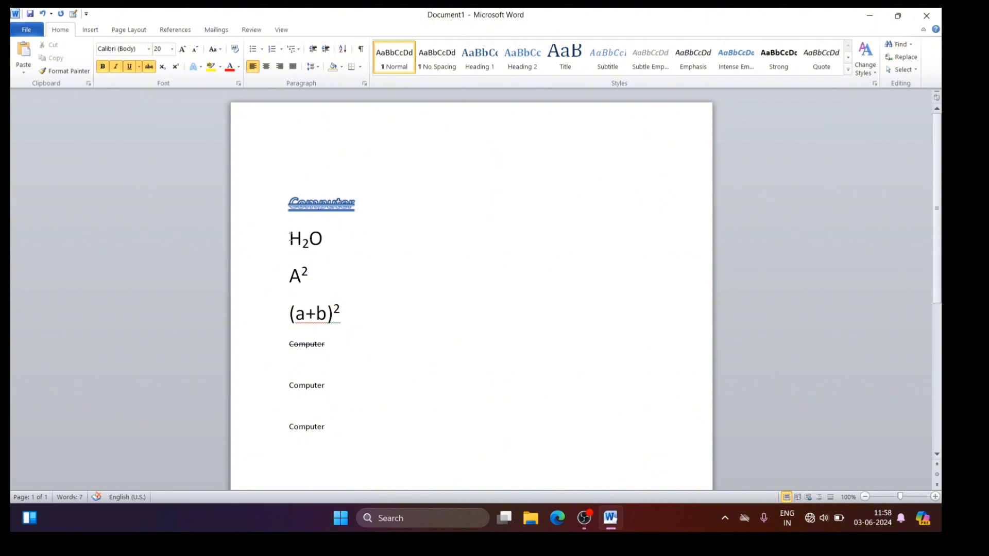
Step: Apply the reflection variation from the third row, second column to the "H2O" formula
drag(288, 234, 334, 242)
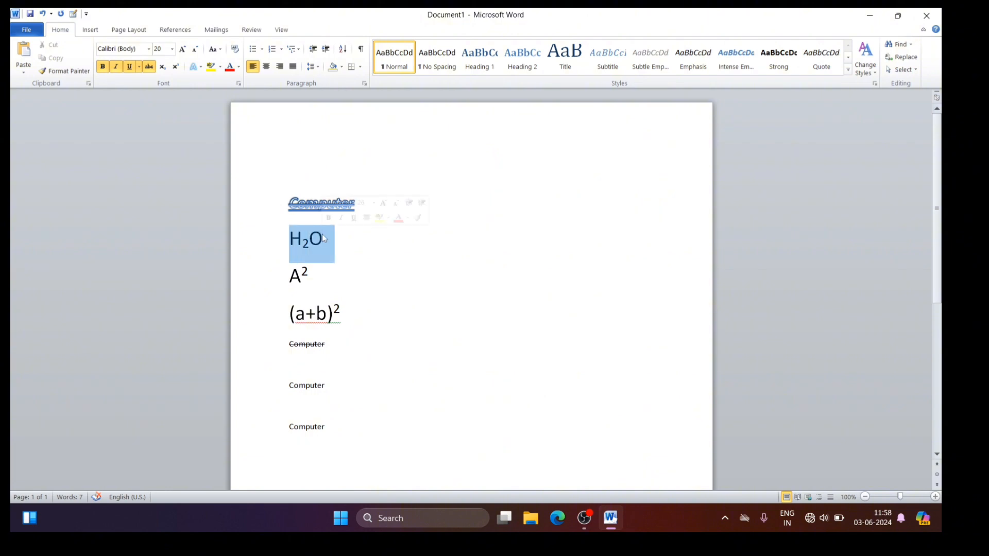
click(200, 69)
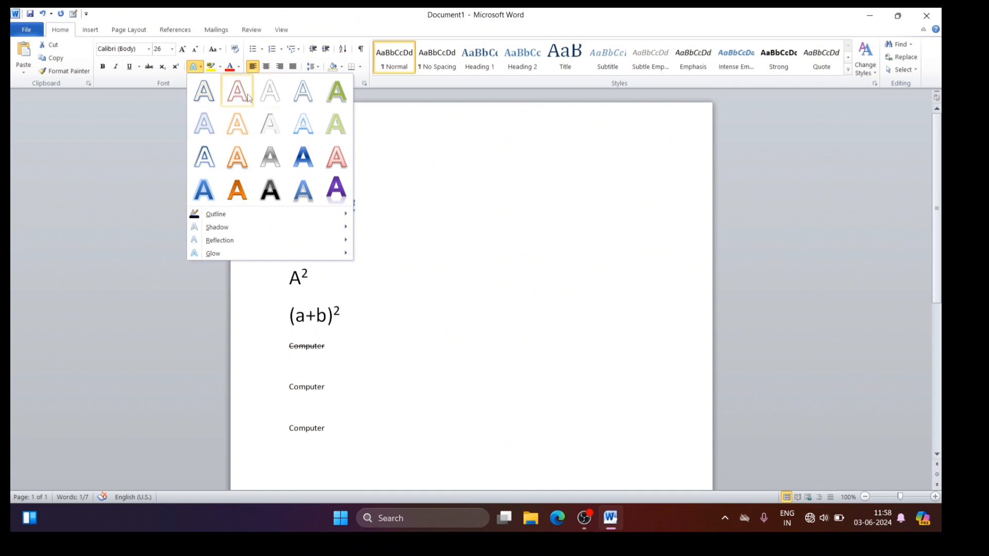
mouse_move(216, 215)
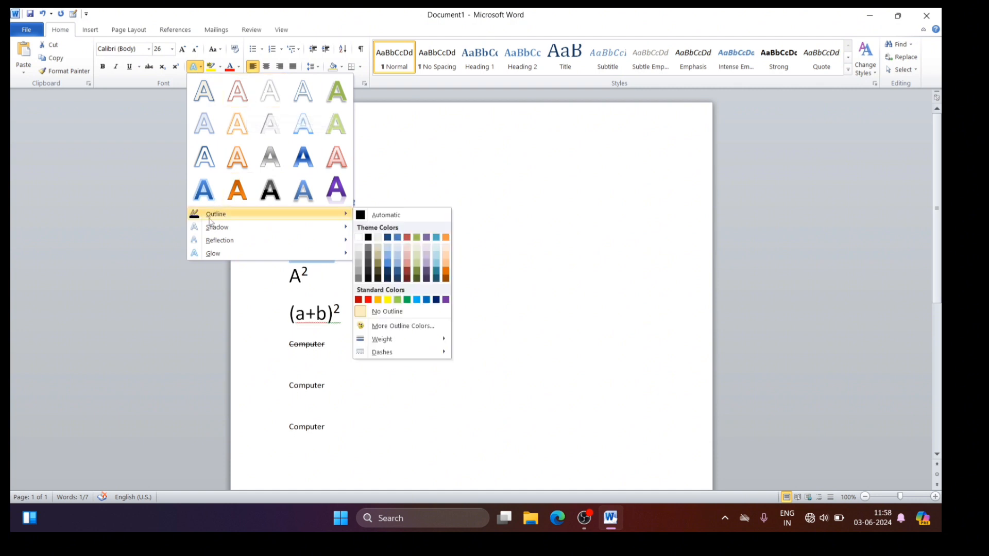
mouse_move(225, 232)
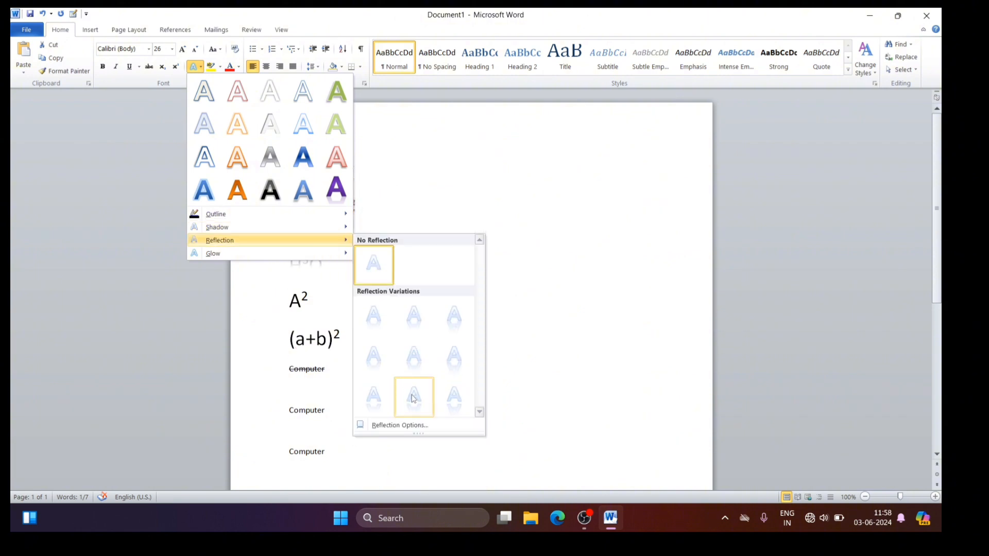
click(414, 398)
click(420, 263)
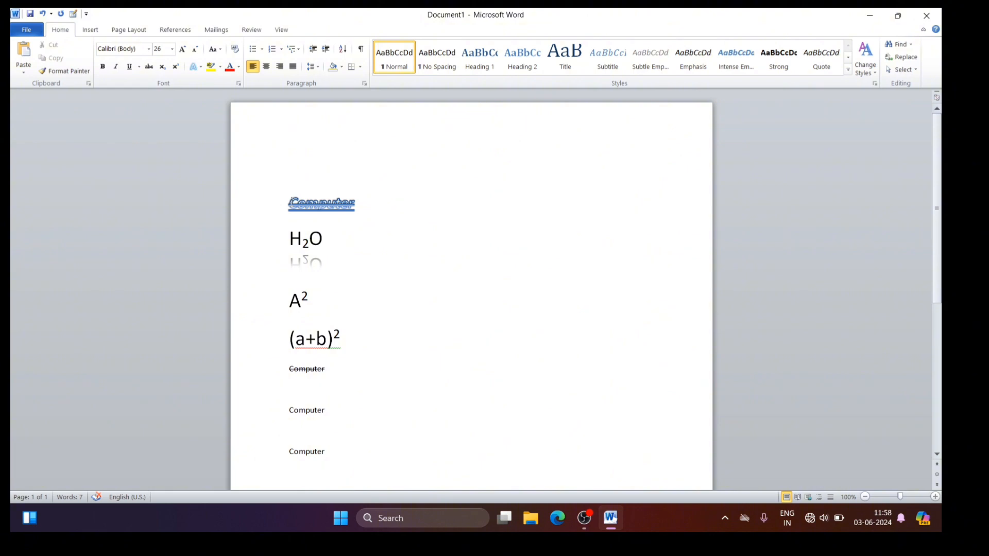
Step: Clear the formatting of the blank first line and write "SKT Institute & Computer Centre" on it
click(309, 156)
click(236, 51)
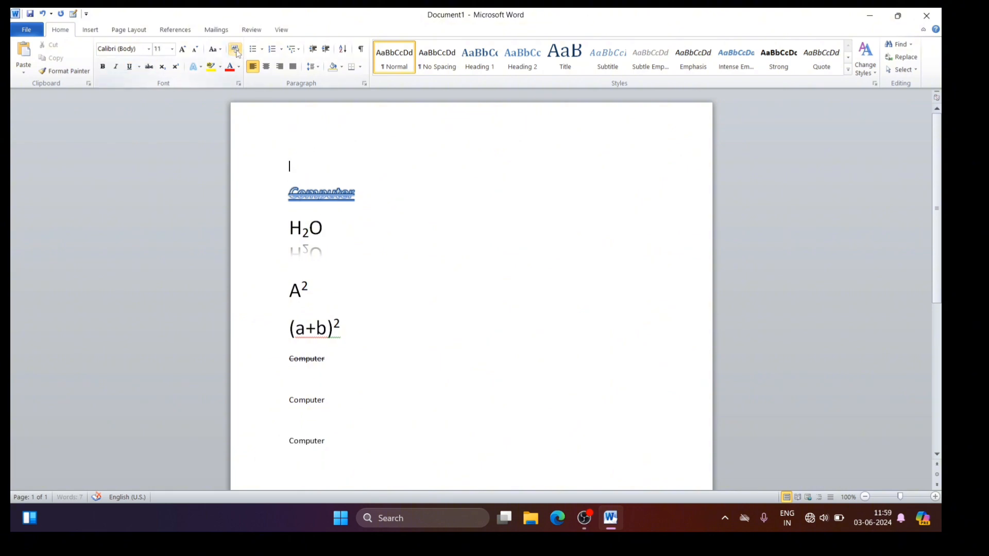
text(SKT Institu)
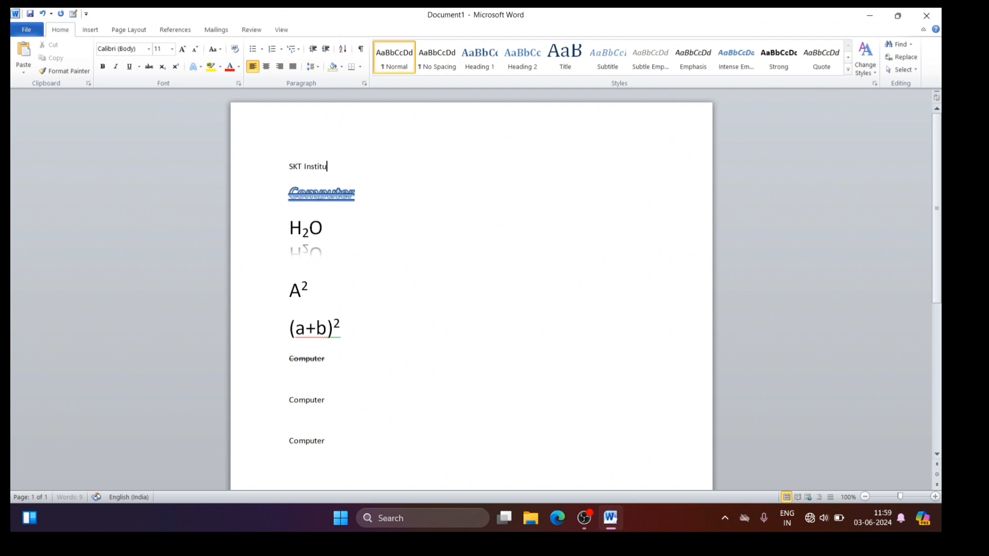
text(te & C)
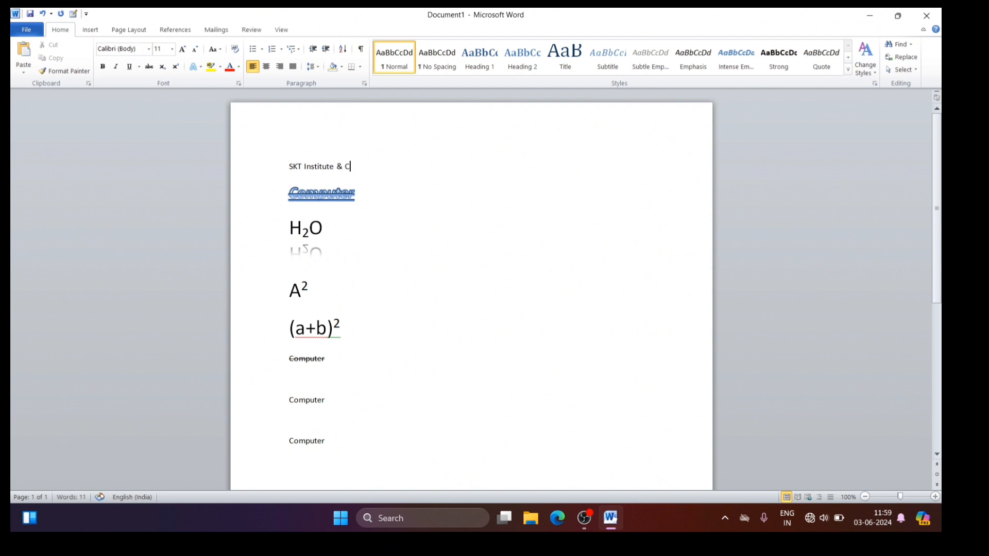
text(omputer Centre)
Step: Enlarge the "SKT Institute & Computer Centre" line to 18 pt and apply the reflection variation from the third row, third column
drag(288, 168, 408, 165)
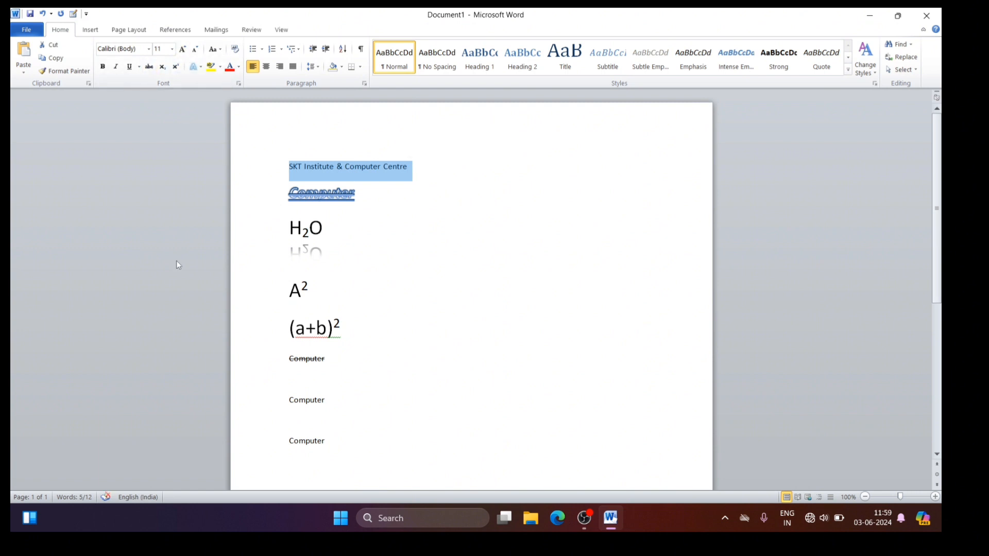
key(ctrl+shift+period)
key(ctrl+shift+period)
key(ctrl+shift+period)
key(ctrl+shift+period)
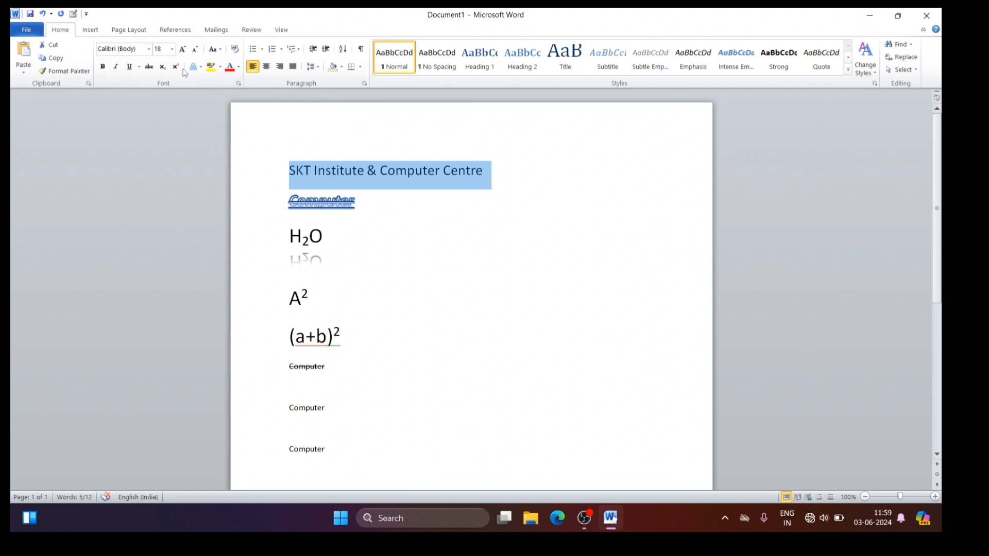
click(200, 68)
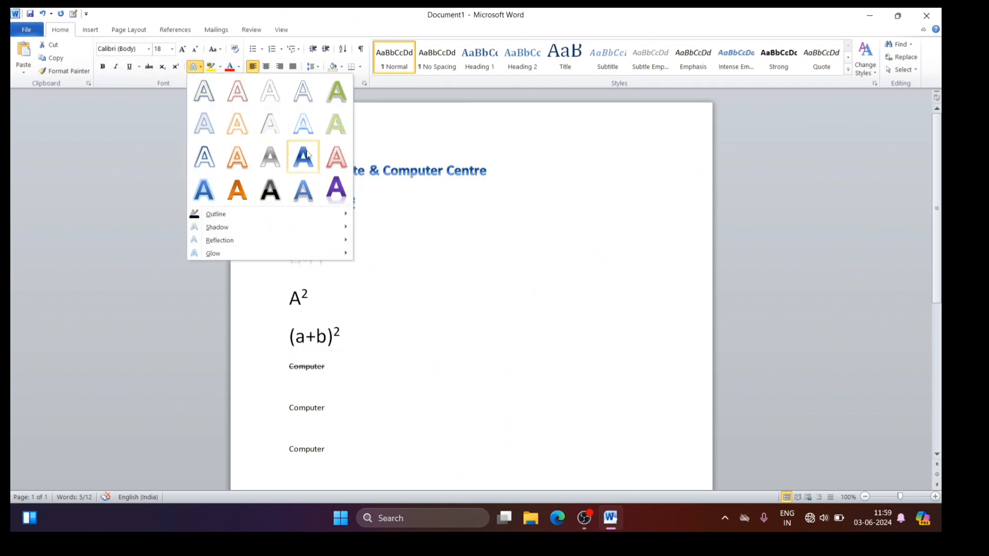
mouse_move(230, 239)
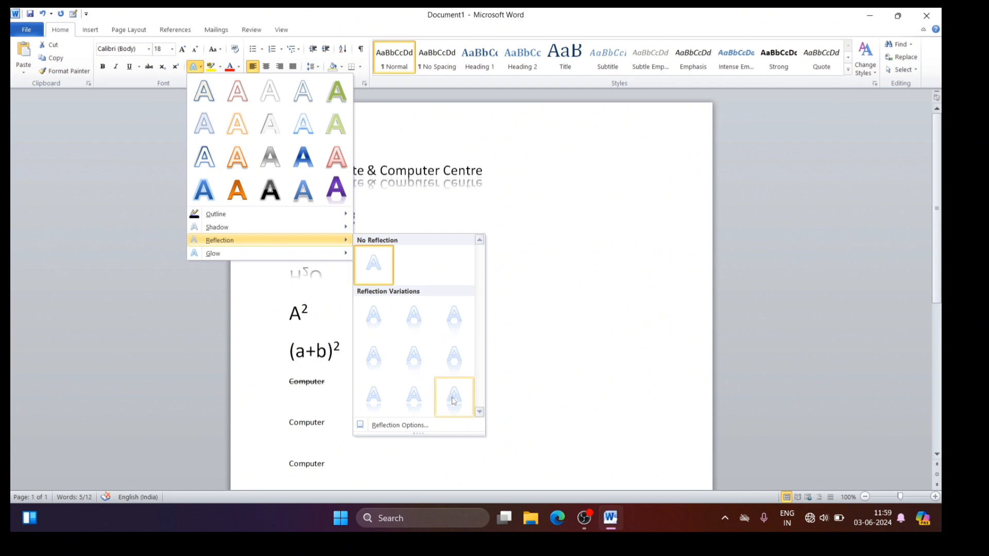
click(453, 397)
click(512, 280)
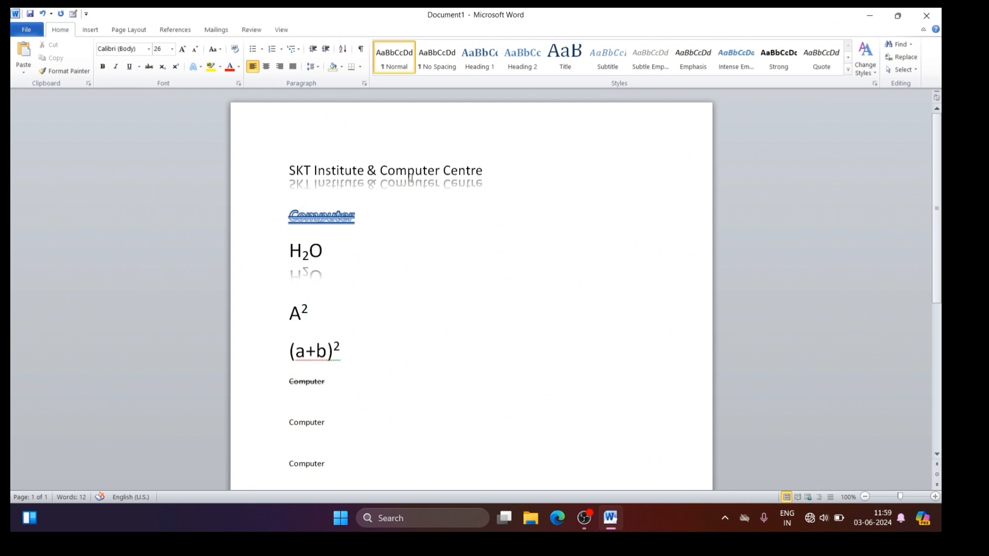
click(196, 66)
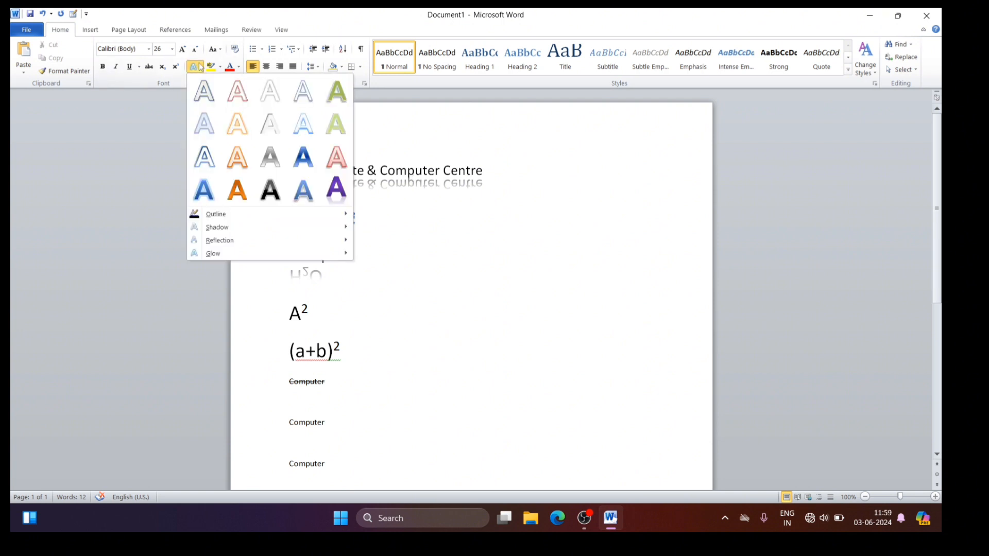
click(390, 148)
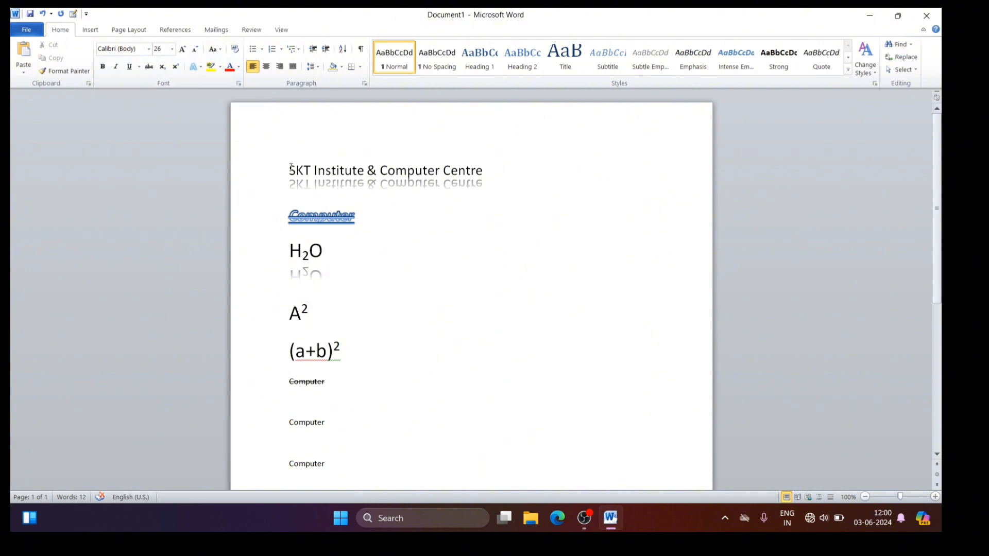
Step: Highlight the word "SKT" in the first line with bright green
drag(289, 170, 311, 170)
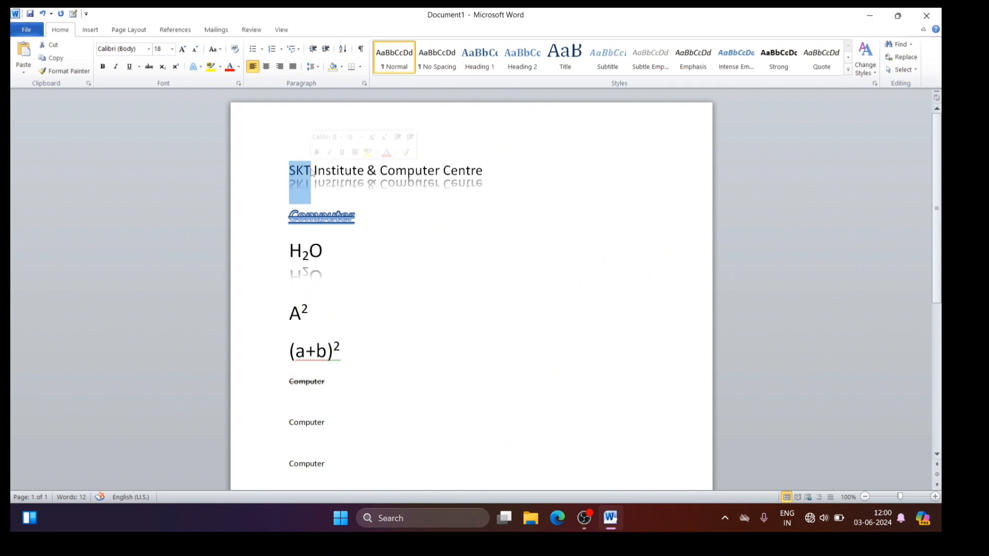
click(221, 67)
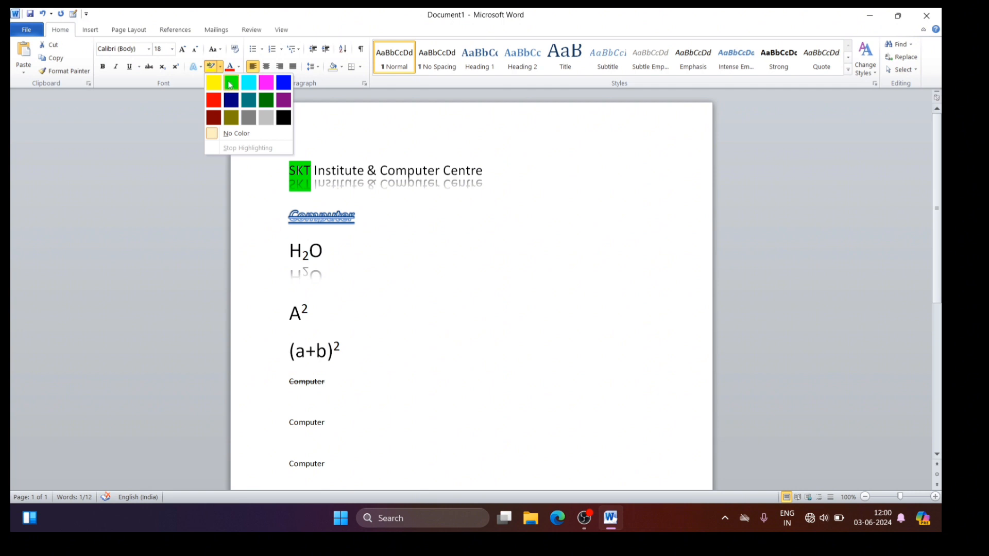
click(231, 86)
click(305, 171)
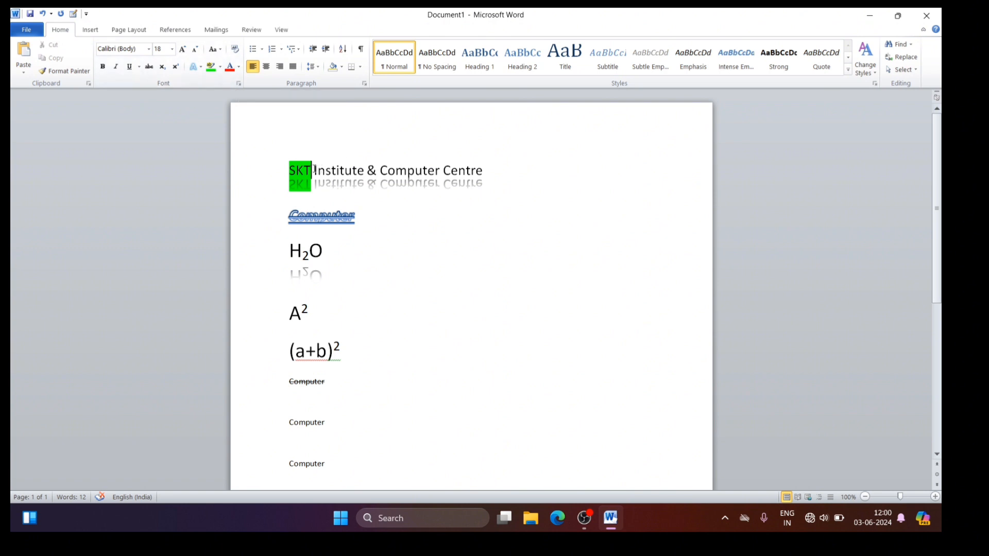
Step: Change the font color of "Institute & Computer Centre" to standard red
drag(315, 170, 465, 181)
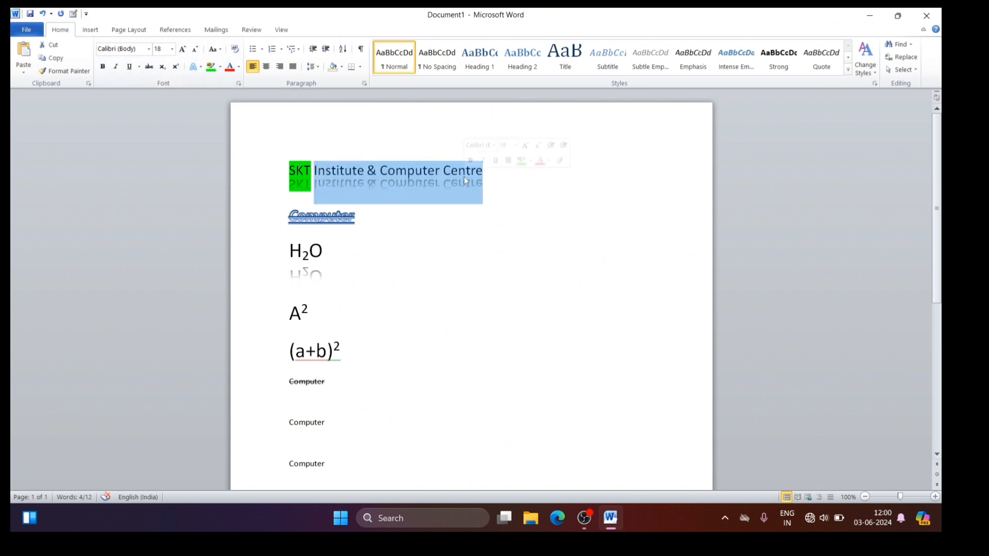
click(238, 68)
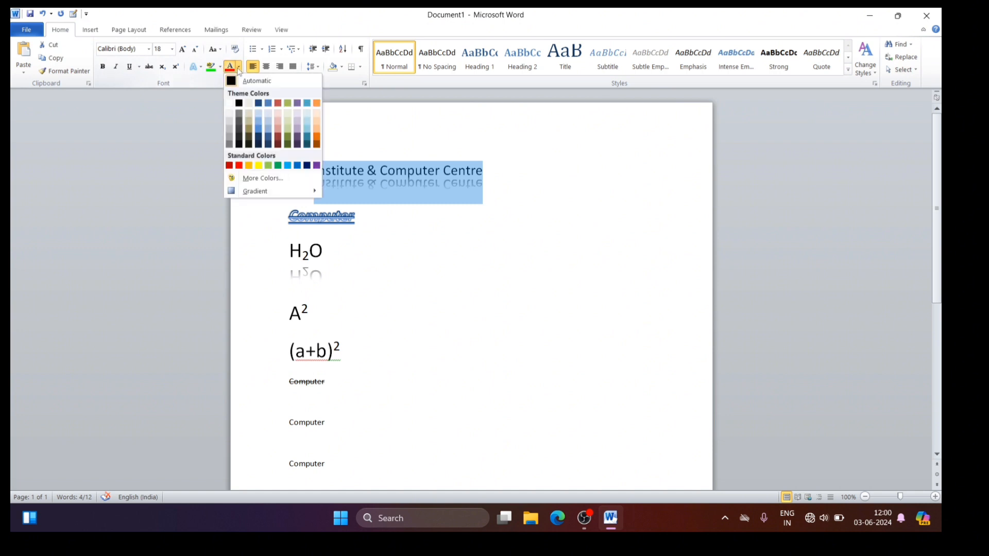
click(239, 165)
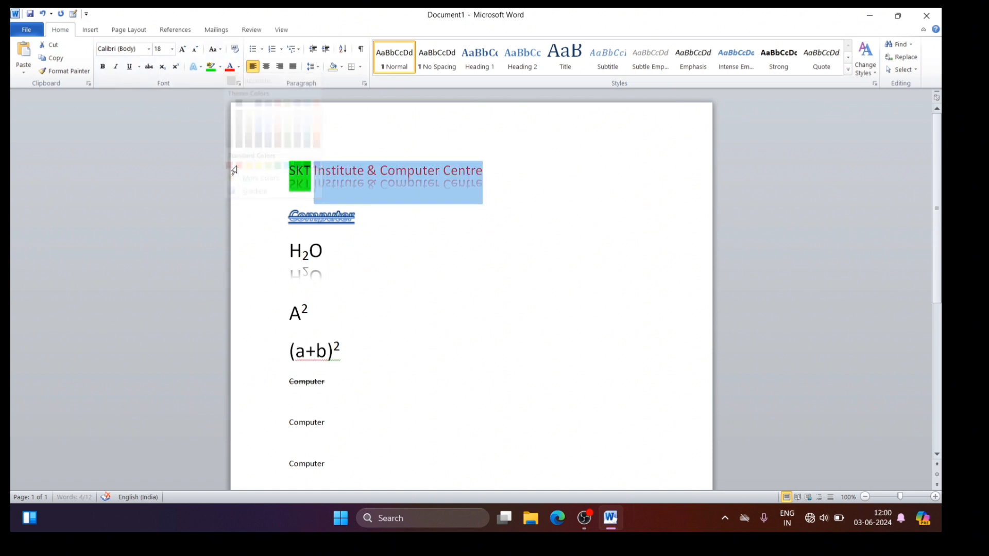
click(453, 207)
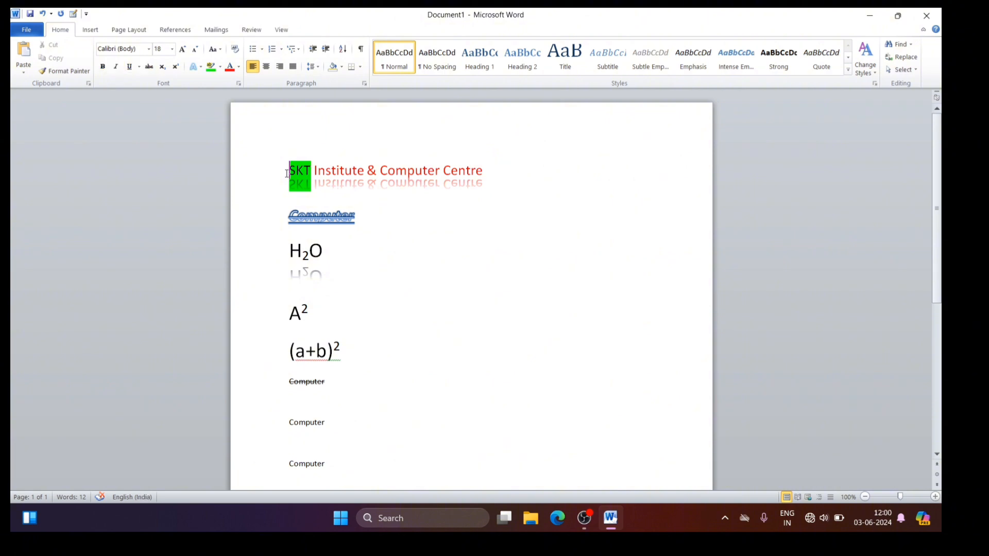
Step: Set the font size of the whole "SKT Institute & Computer Centre" heading to 36
drag(290, 170, 469, 160)
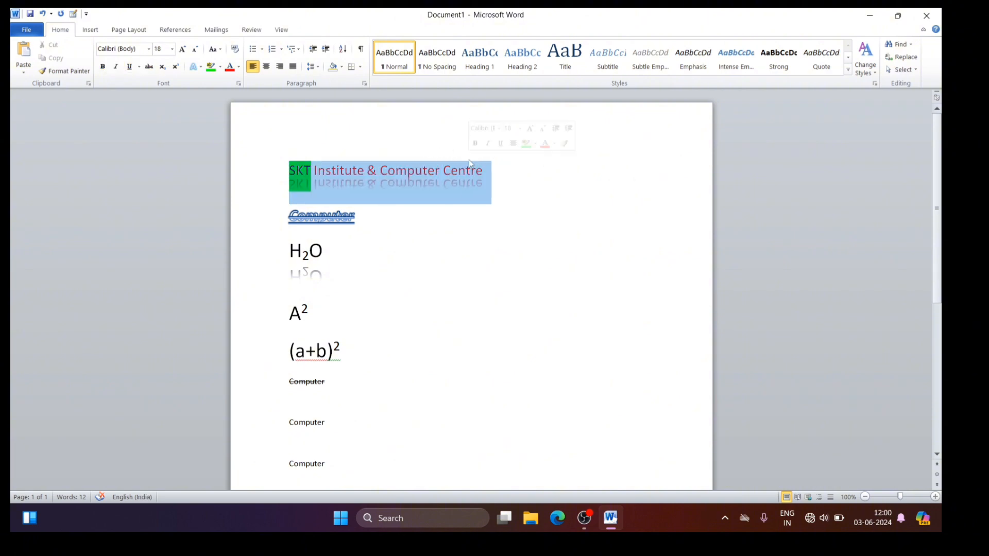
click(172, 50)
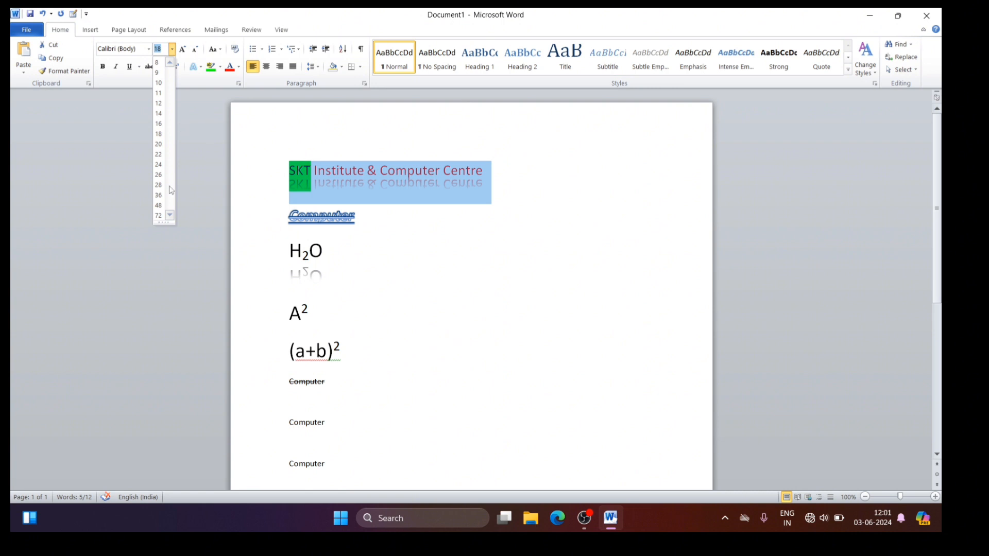
click(158, 197)
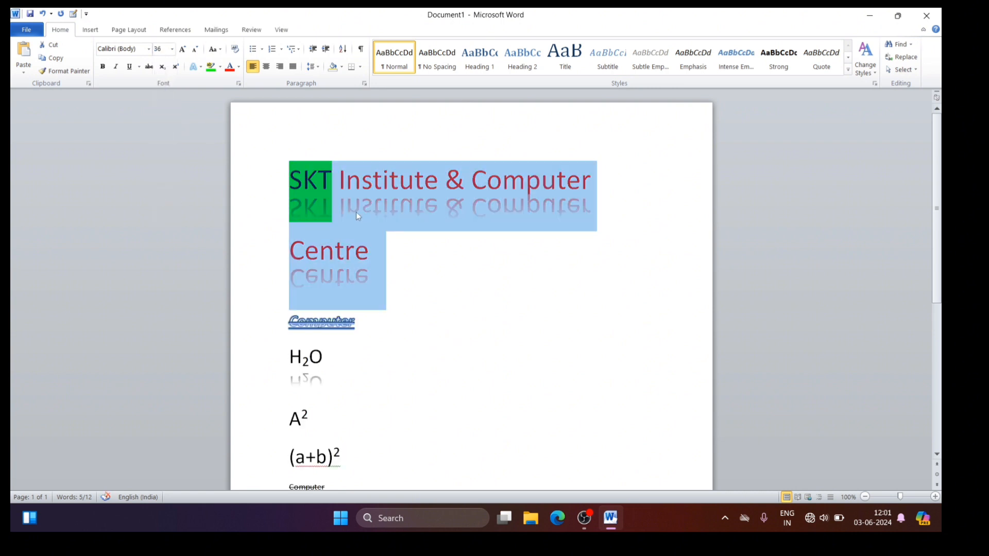
Step: Grow the font of the heading text "SKT Institute & Computer" step by step up to 190 pt
click(273, 198)
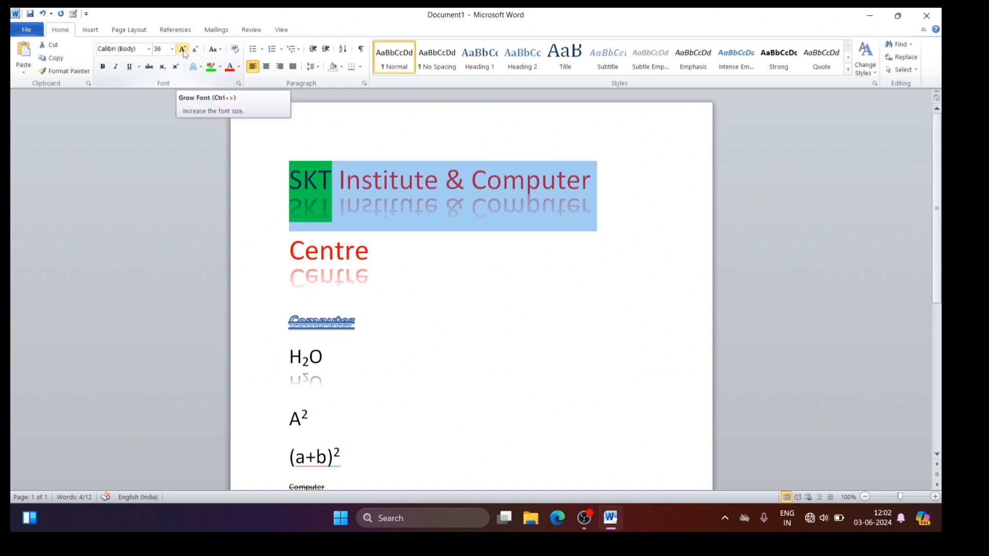
click(183, 50)
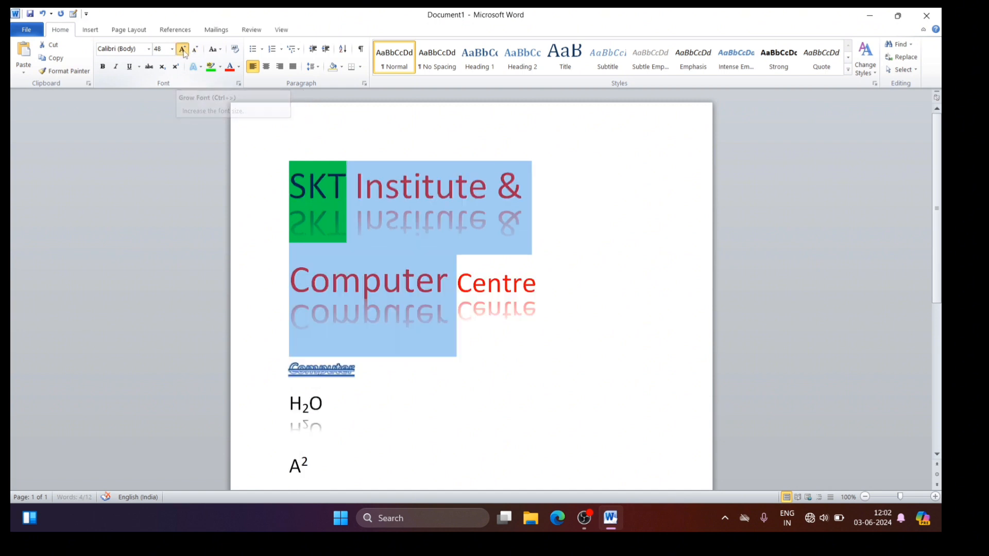
click(182, 50)
click(183, 50)
click(183, 49)
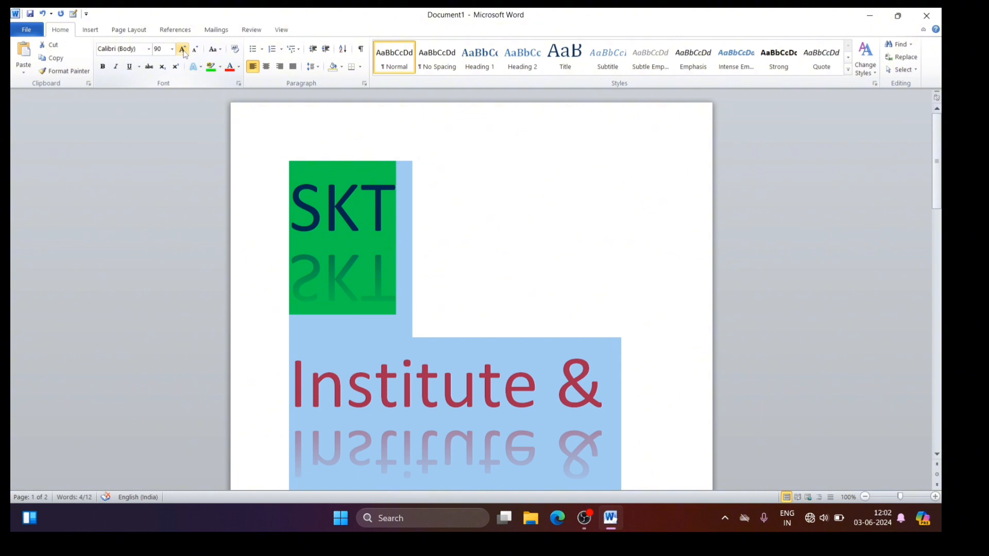
click(183, 49)
click(183, 49)
click(183, 50)
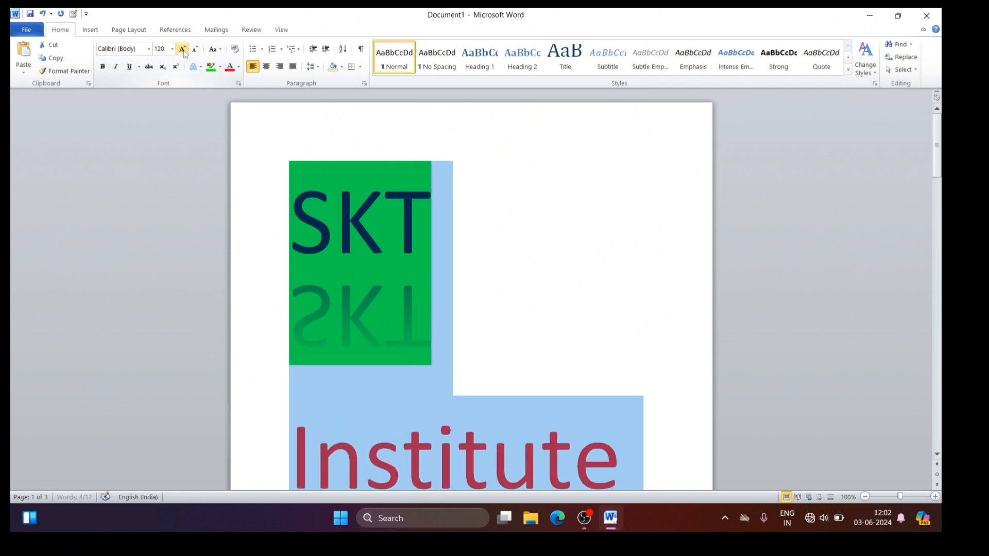
click(183, 50)
click(183, 50)
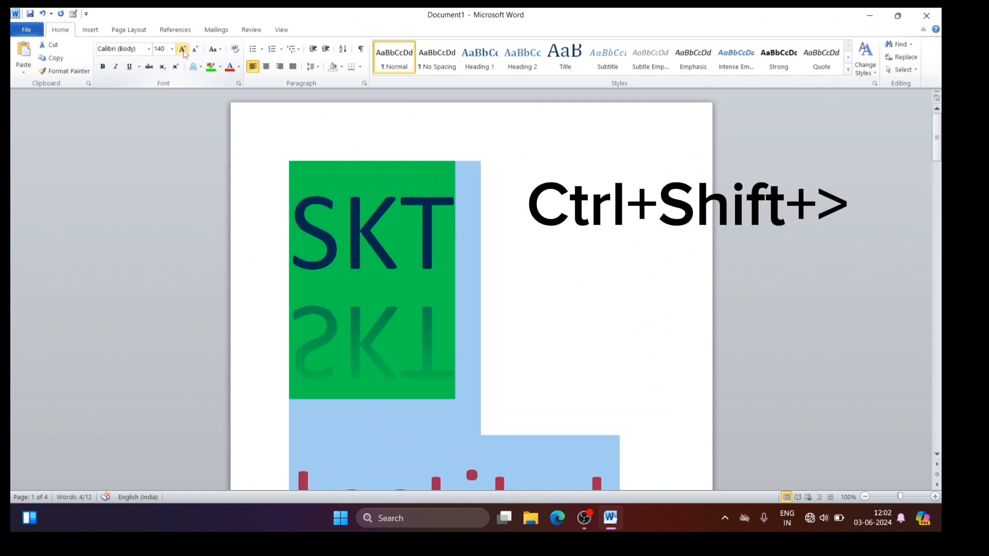
click(183, 50)
click(183, 49)
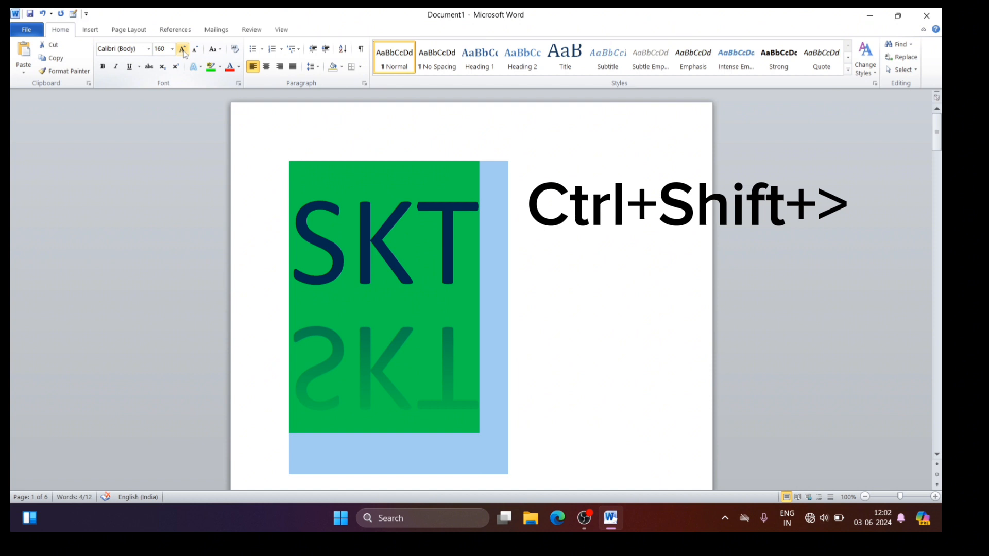
click(183, 49)
click(182, 50)
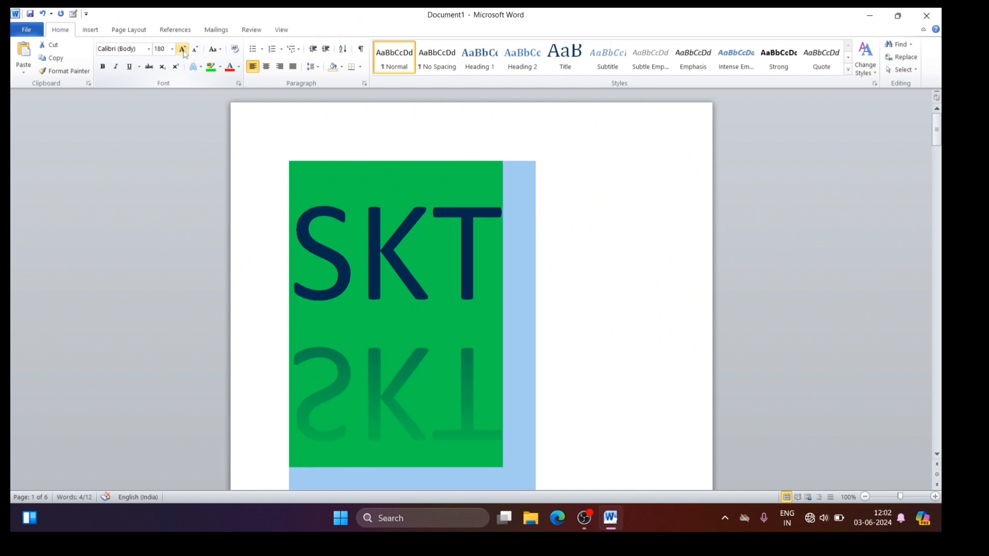
Step: Shrink the font of "SKT Institute & Computer" step by step back to 36 pt
key(ctrl+shift+less)
key(ctrl+shift+less)
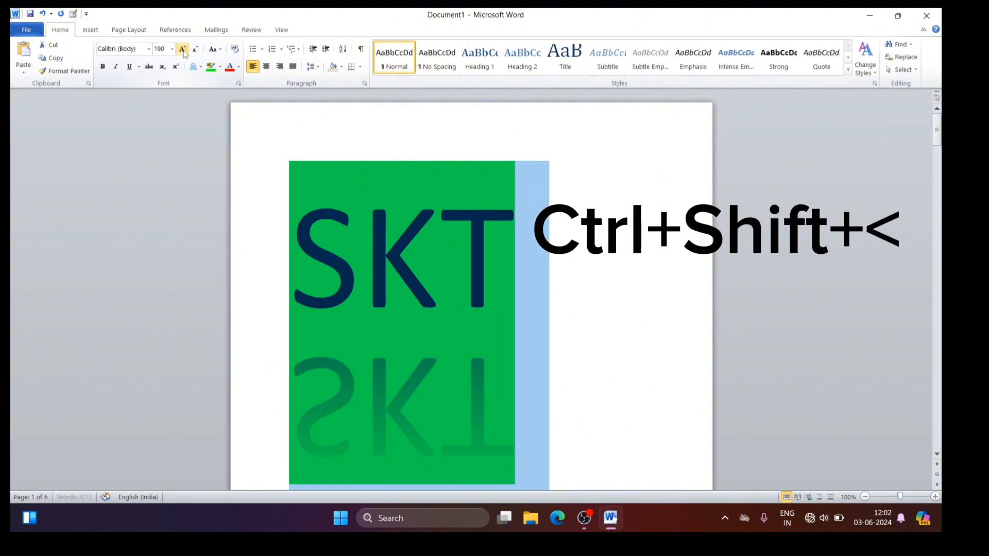
key(ctrl+shift+less)
key(ctrl+shift+less)
key(ctrl+shift+less)
key(ctrl+shift+less)
key(ctrl+shift+less)
key(ctrl+shift+less)
key(ctrl+shift+less)
key(ctrl+shift+less)
key(ctrl+shift+less)
key(ctrl+shift+less)
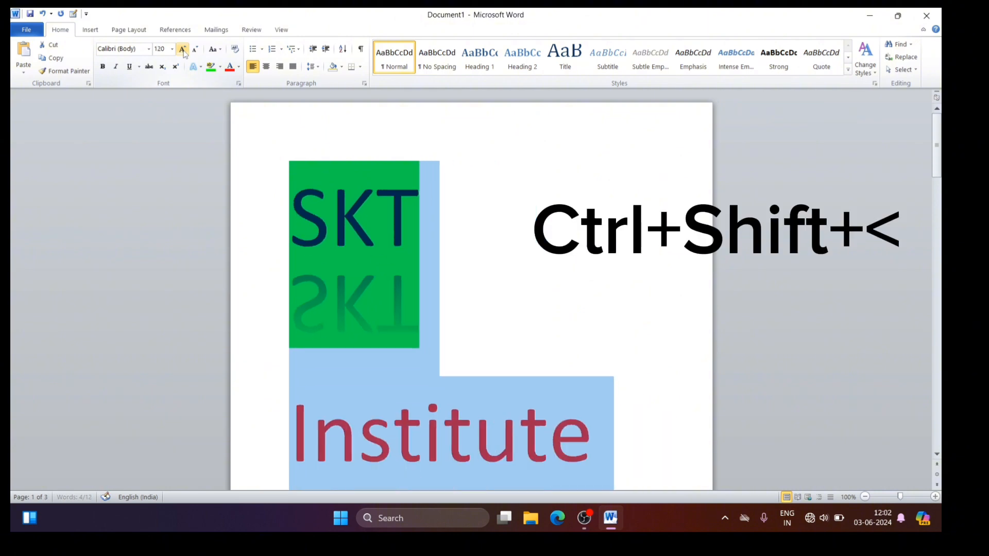
key(ctrl+shift+less)
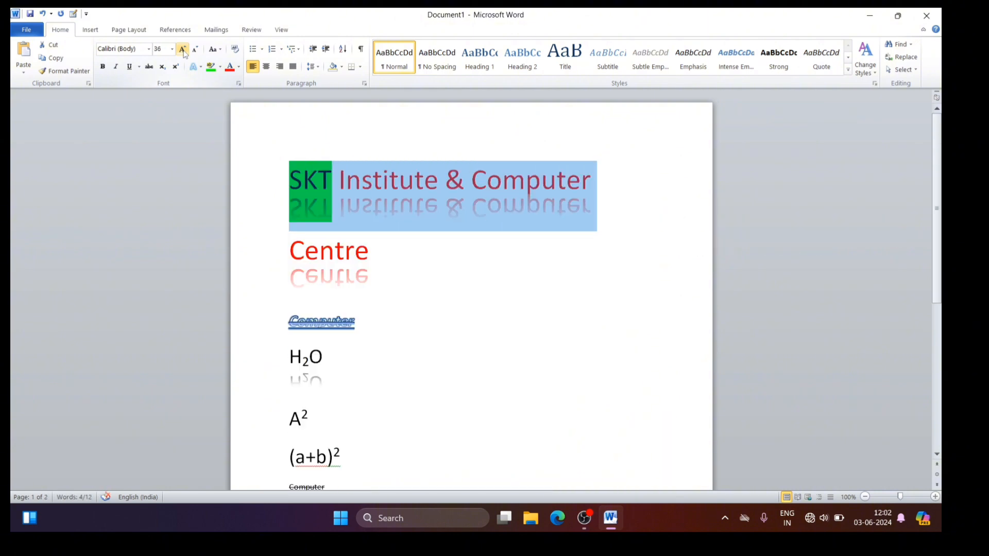
Step: Shrink the font of "SKT Institute & Computer" to 22 pt and grow it back up to 28 pt
click(195, 50)
click(196, 50)
click(196, 50)
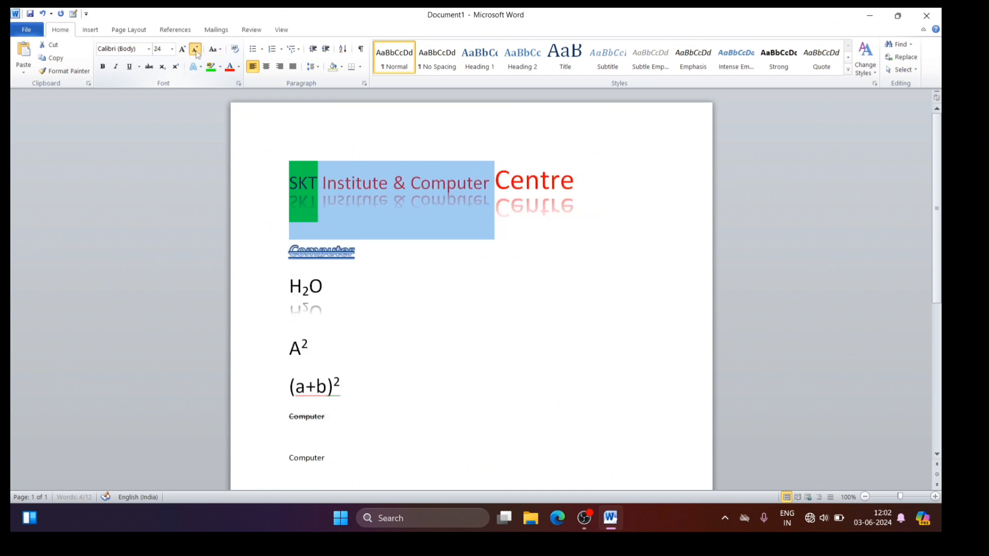
click(196, 50)
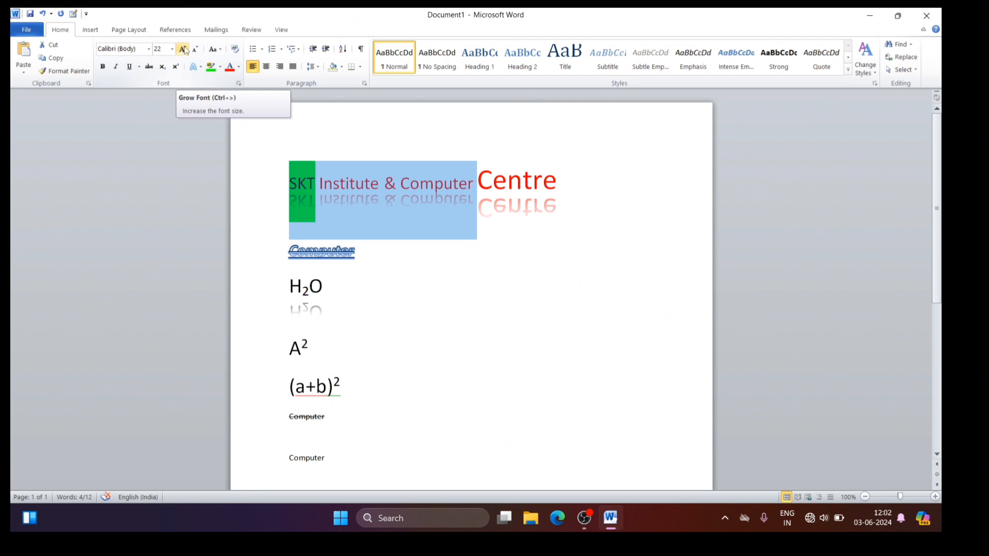
click(182, 50)
click(183, 50)
click(183, 49)
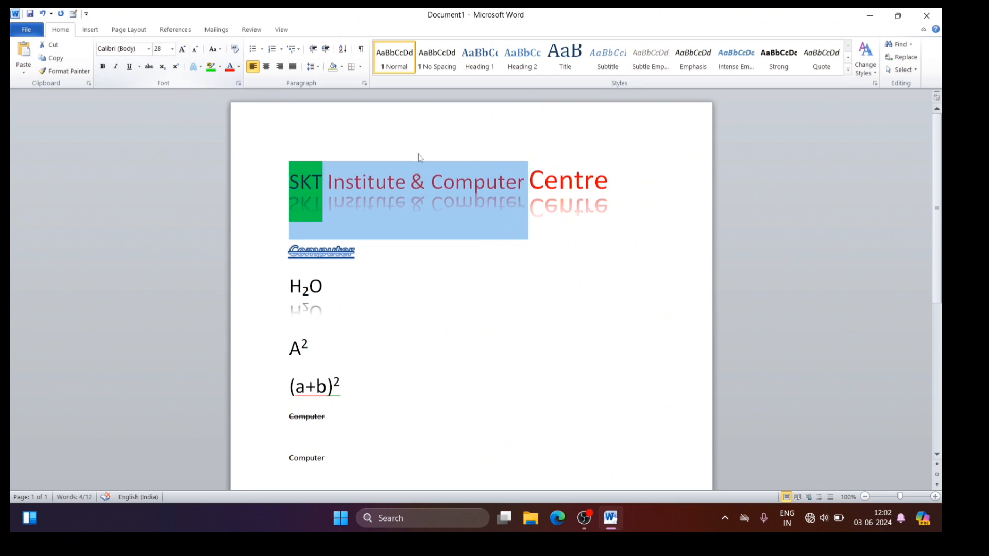
click(460, 253)
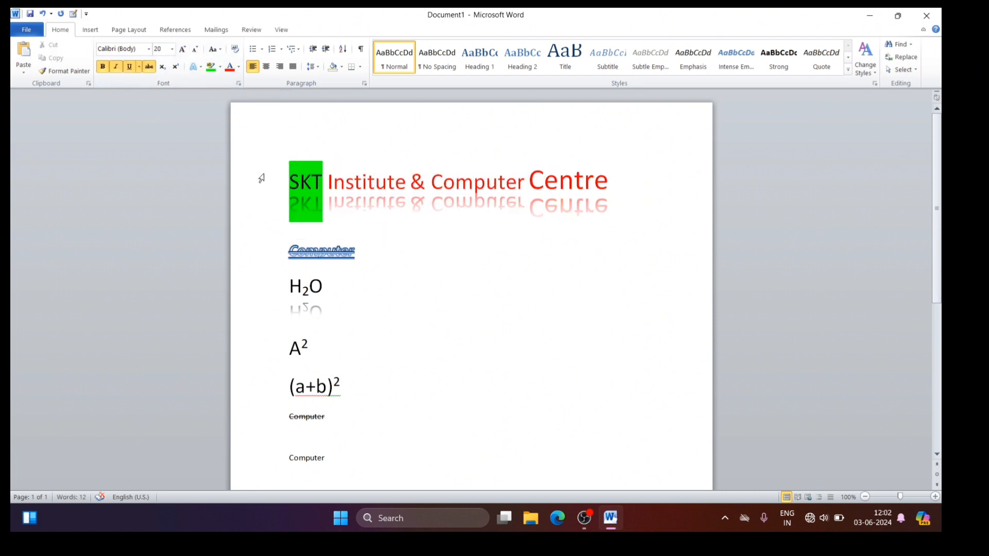
Step: Select the whole "SKT Institute & Computer Centre" heading and view the available Change Case options
click(289, 177)
drag(290, 178, 584, 181)
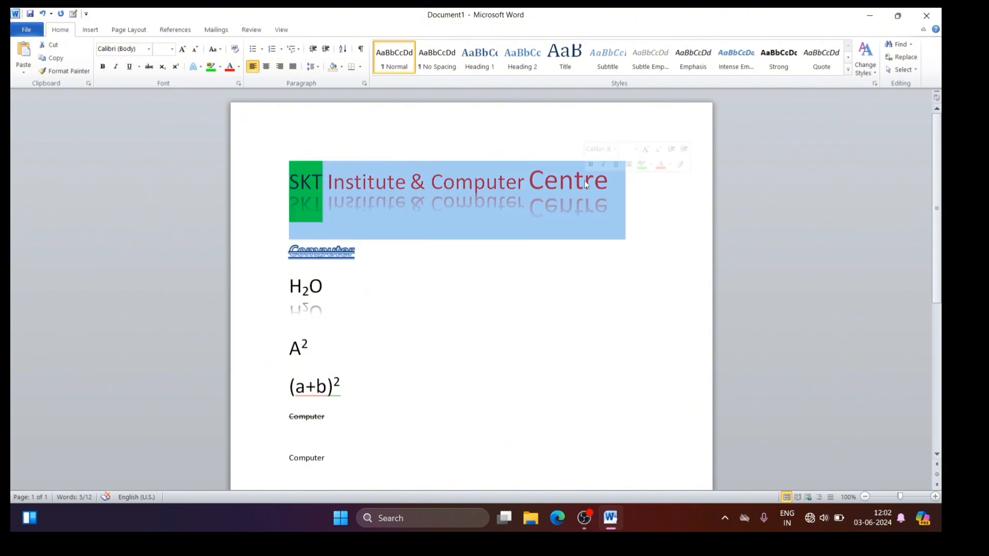
click(221, 49)
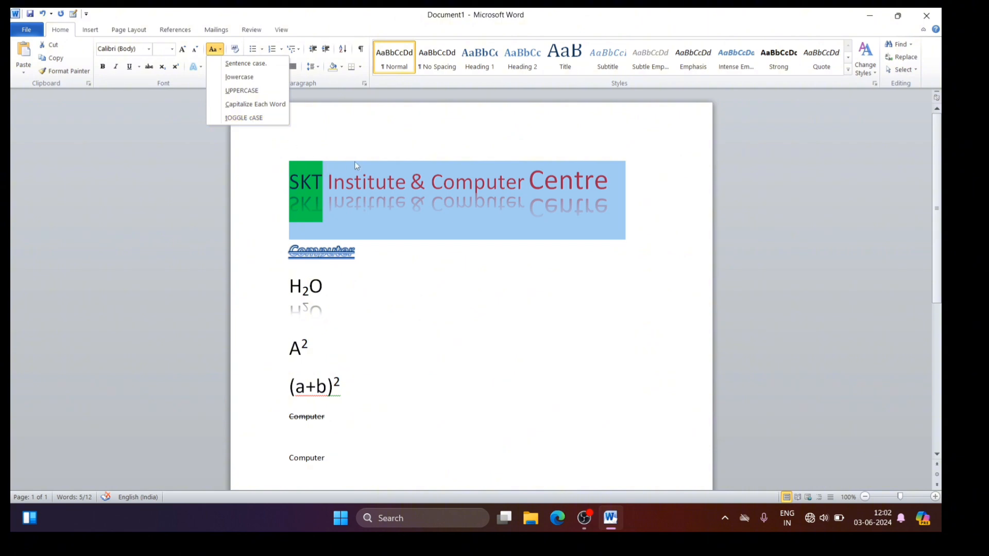
click(421, 282)
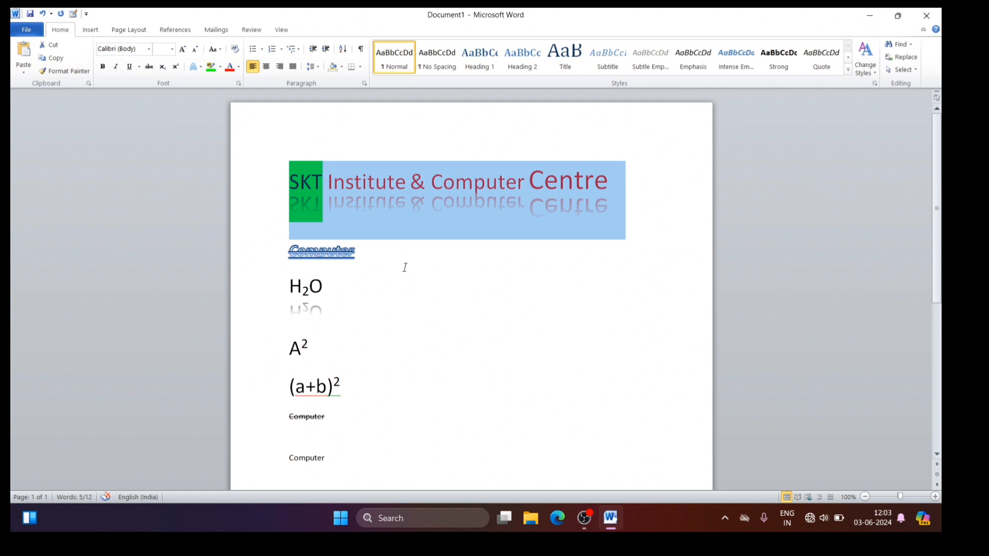
Step: Cycle the selected heading's capitalization repeatedly through lowercase, capitalized words and uppercase, ending on all uppercase
key(shift+F3)
key(shift+F3)
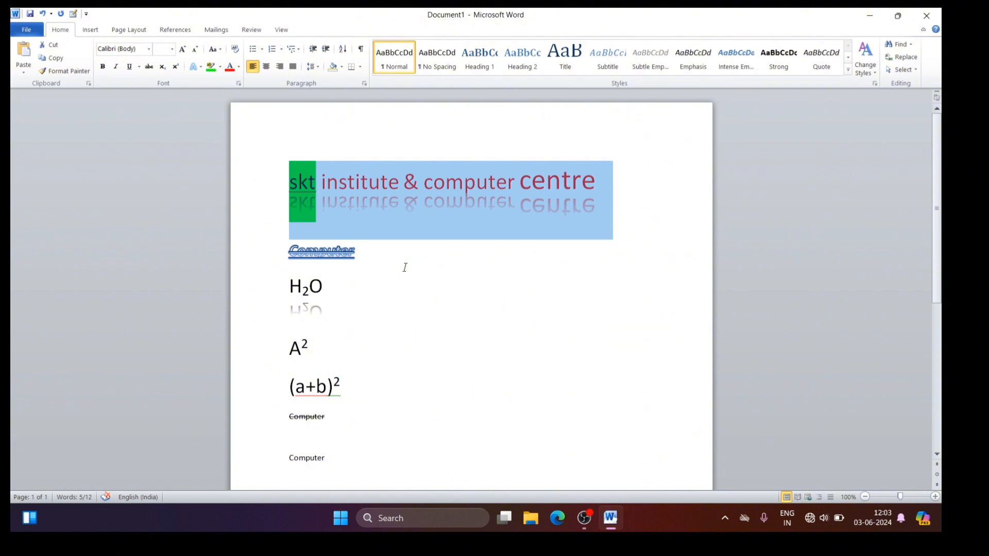
key(shift+F3)
key(shift+F3)
key(shift+F3)
key(shift+F3)
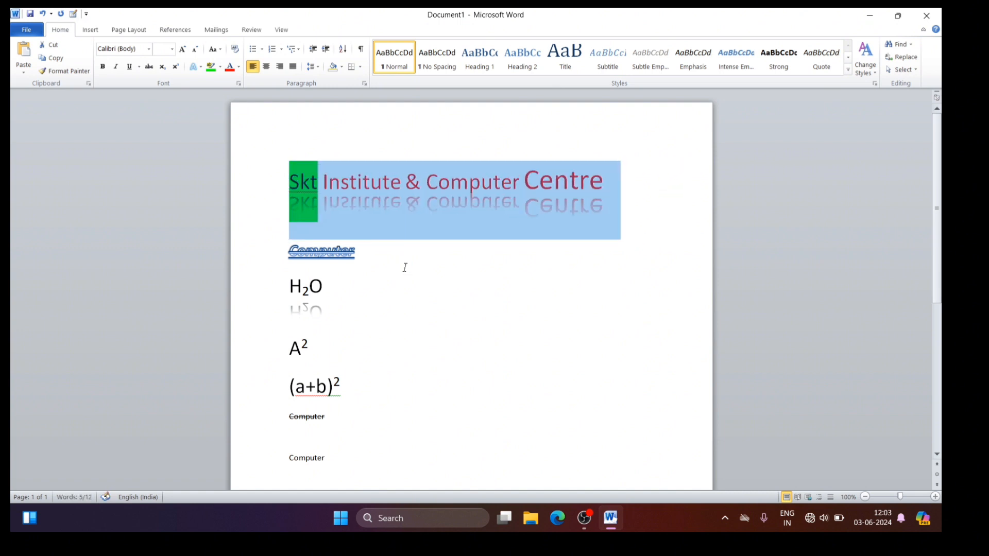
key(shift+F3)
key(shift+F3)
key(shift+F3)
key(shift+F3)
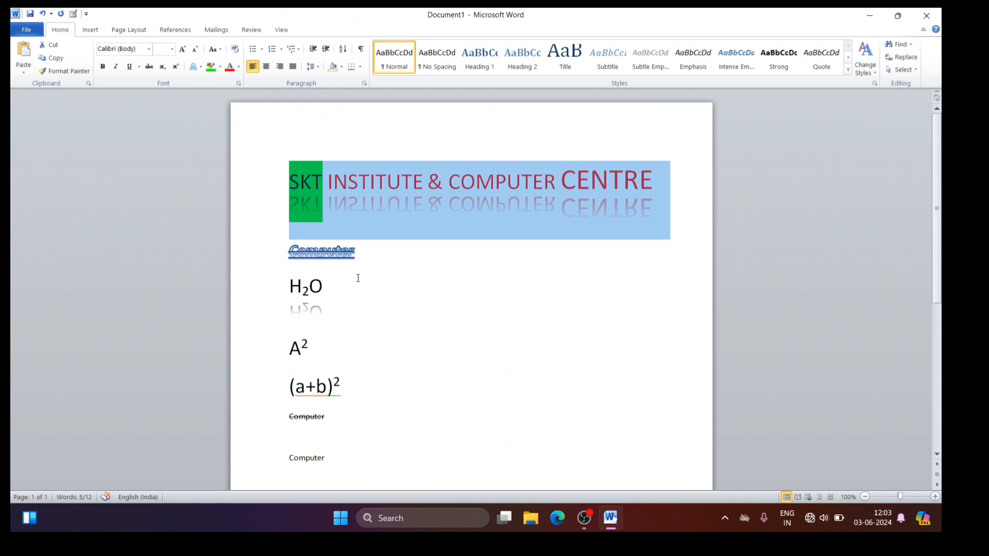
Step: Change the whole heading to Sentence case
click(221, 50)
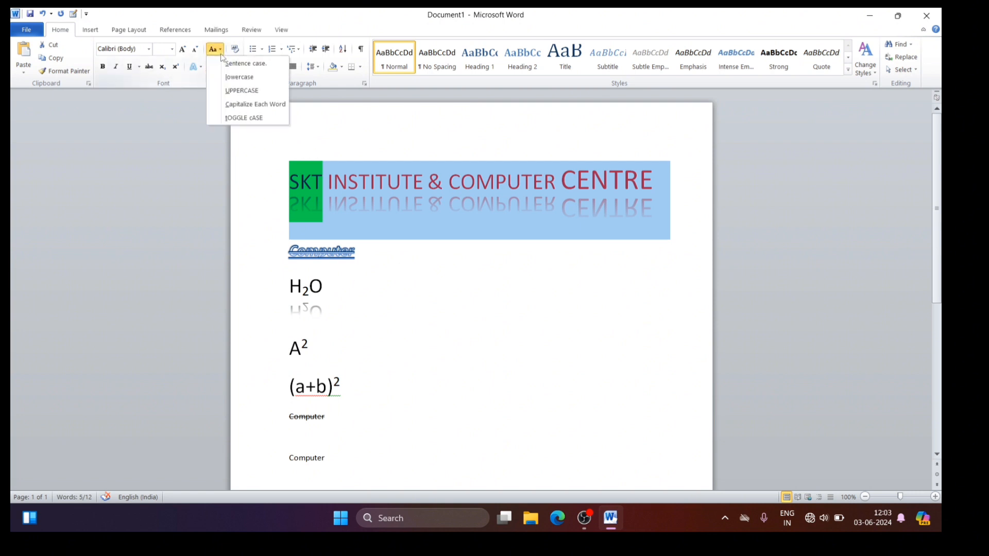
click(442, 277)
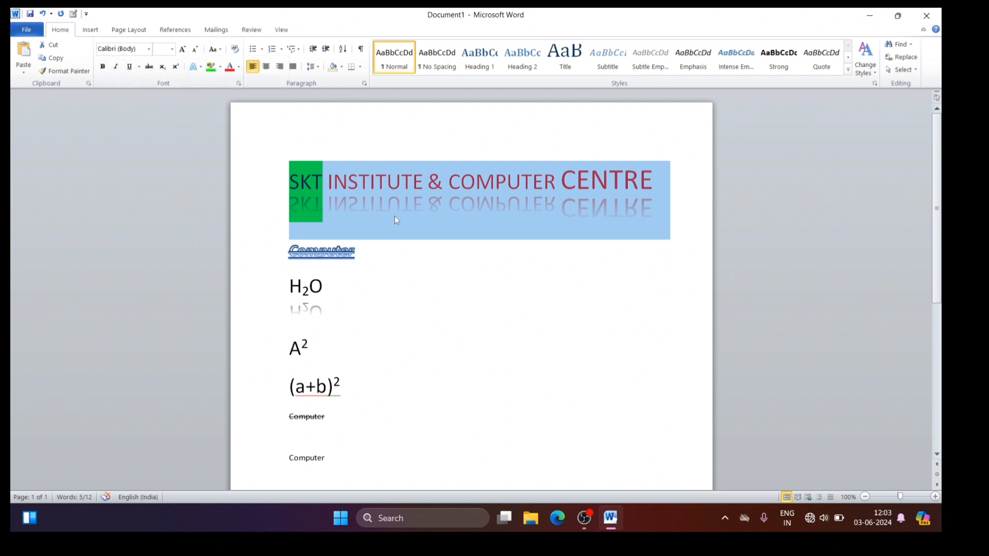
click(401, 183)
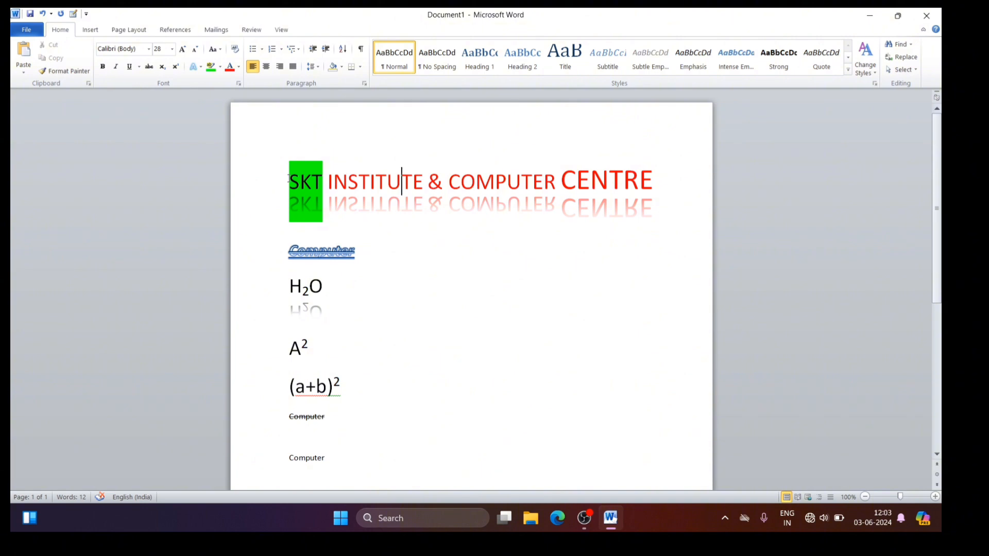
drag(287, 179, 577, 129)
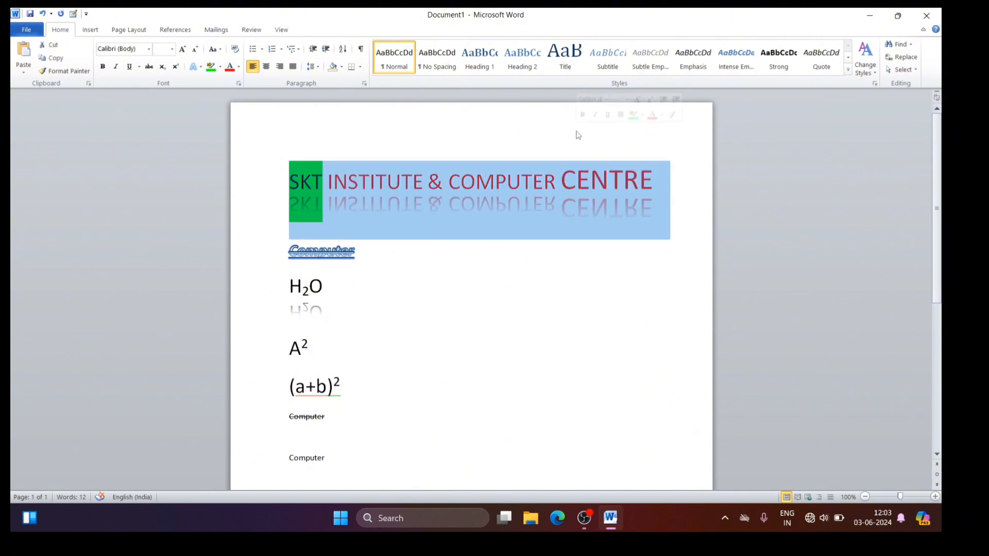
click(219, 50)
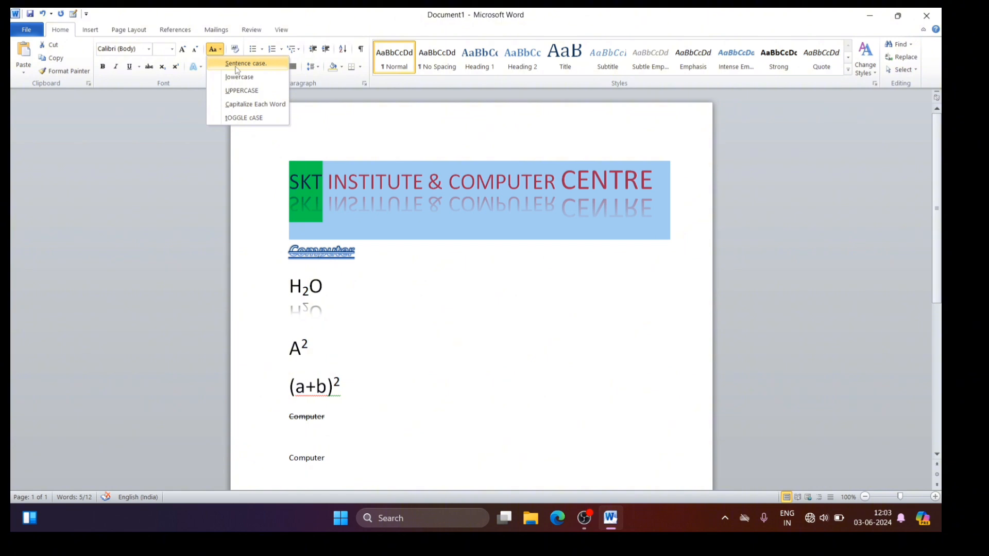
click(237, 64)
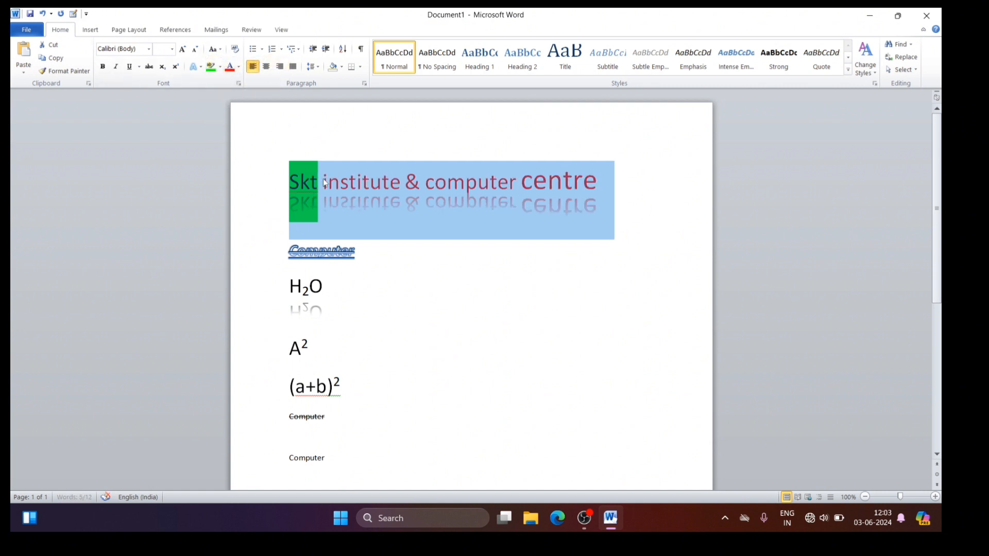
click(360, 286)
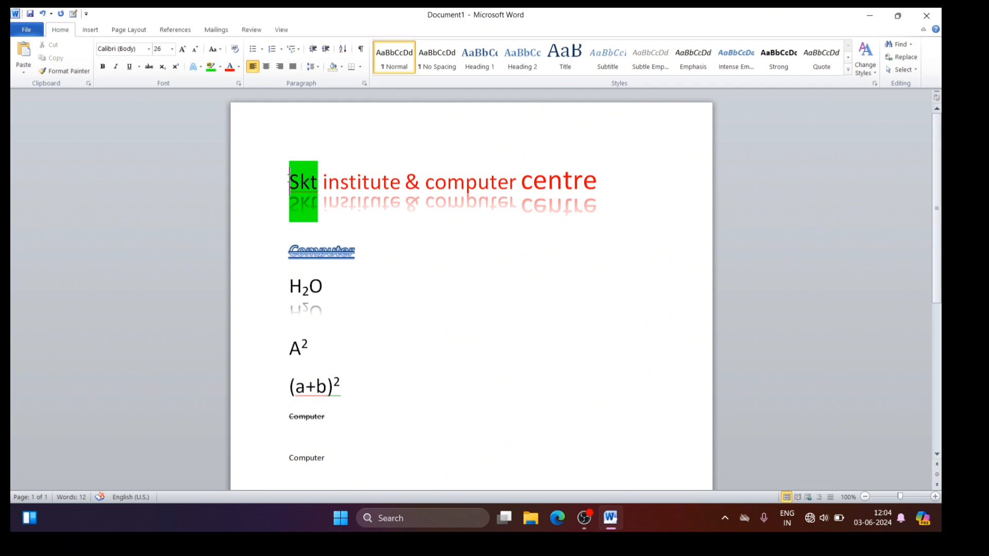
Step: Change the case of the whole heading to lowercase
drag(289, 180, 574, 151)
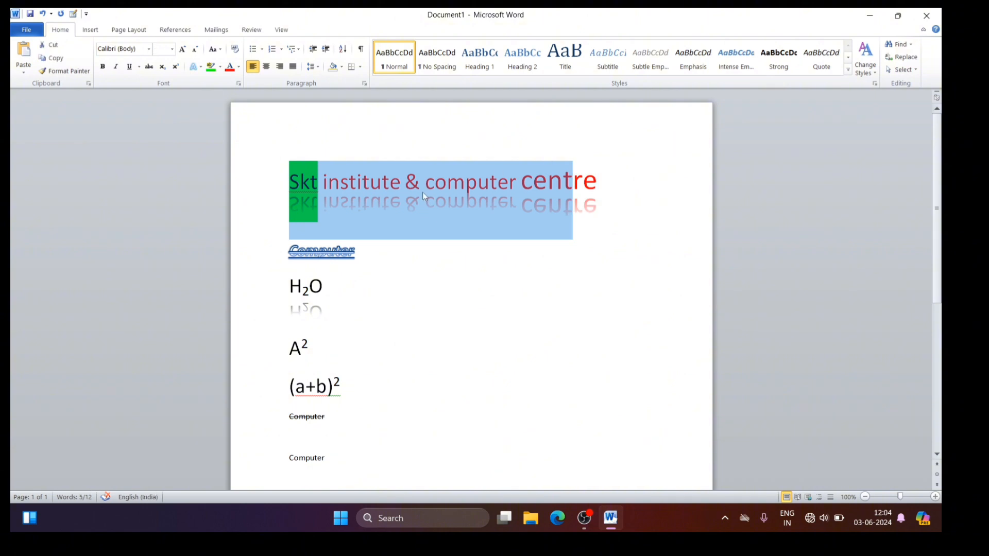
click(266, 189)
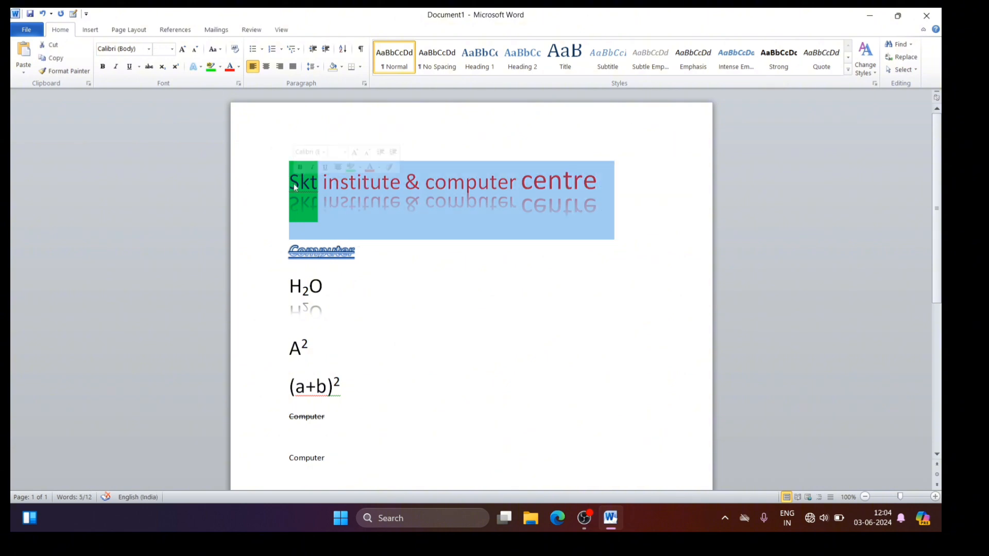
click(220, 50)
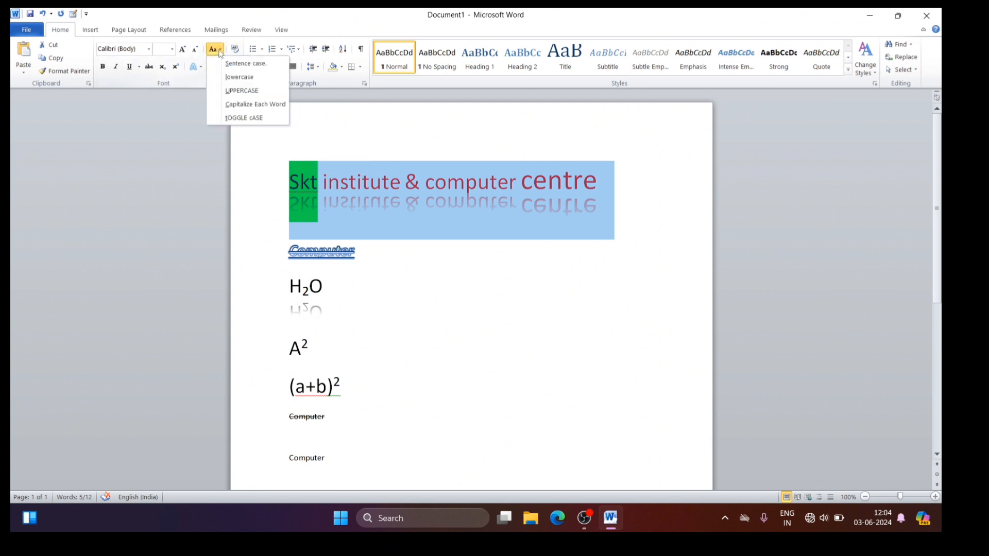
click(239, 77)
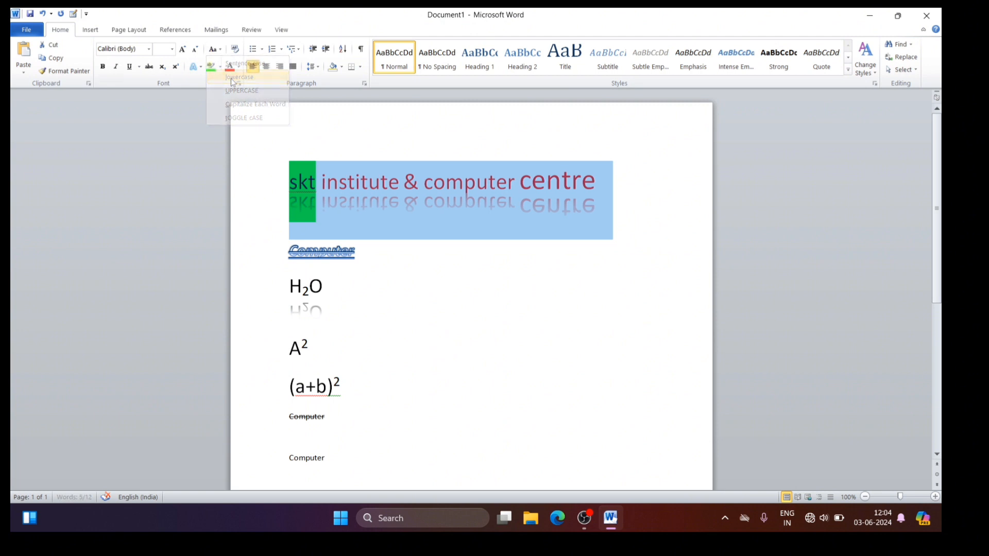
click(415, 245)
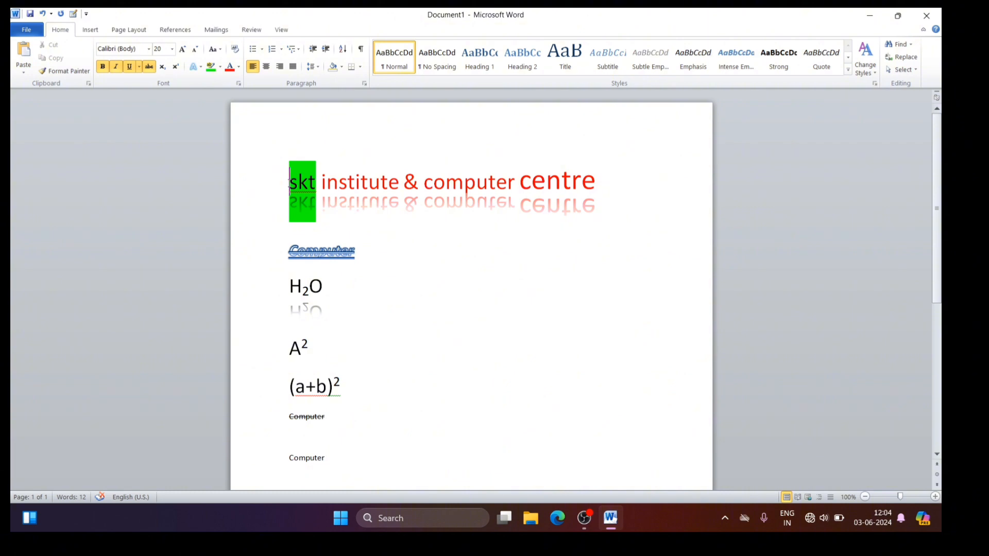
Step: Change the case of the whole heading to UPPERCASE
drag(289, 181, 567, 193)
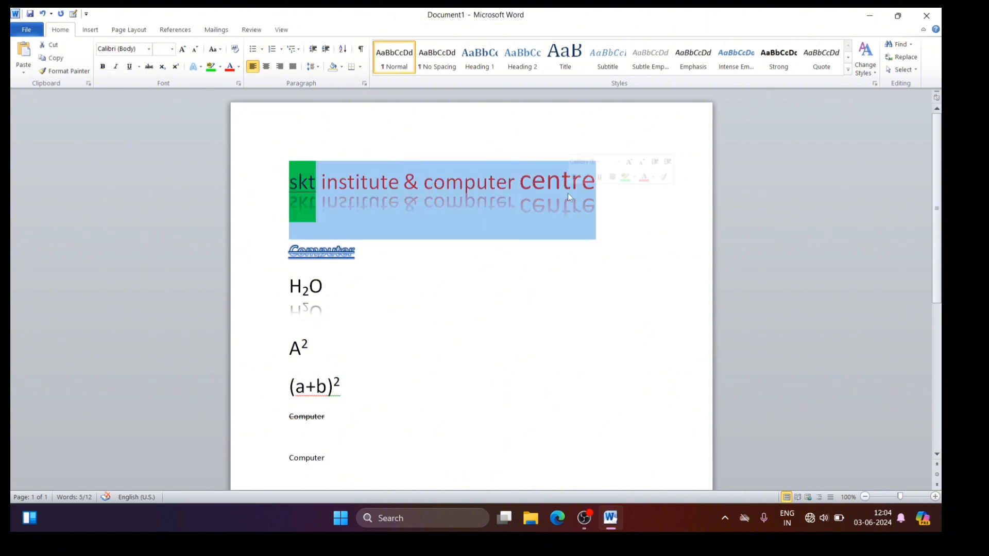
click(215, 49)
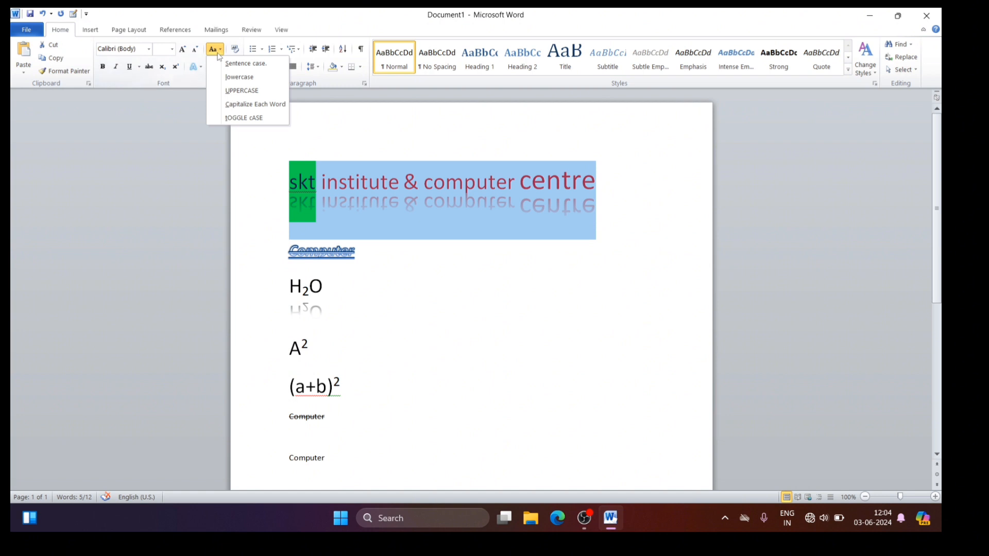
click(240, 97)
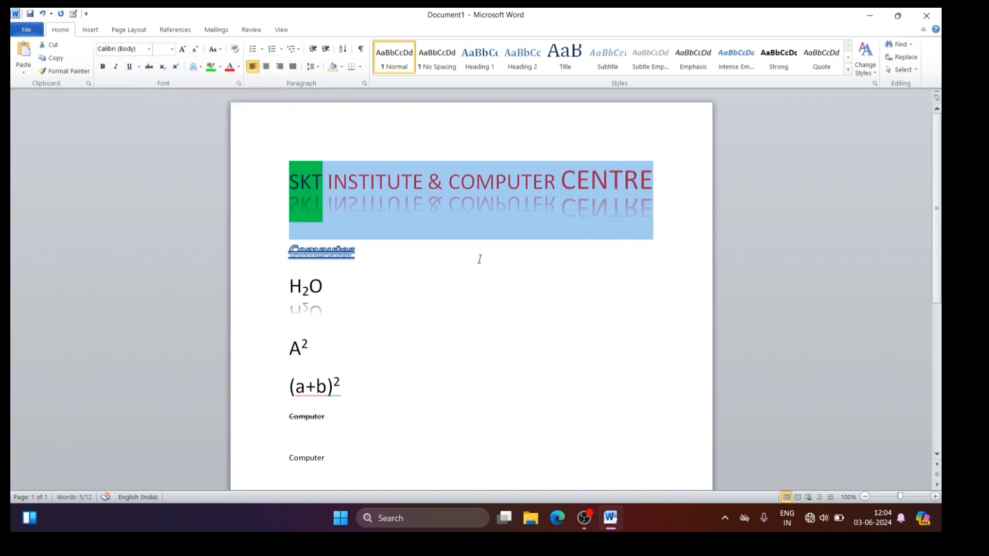
click(472, 292)
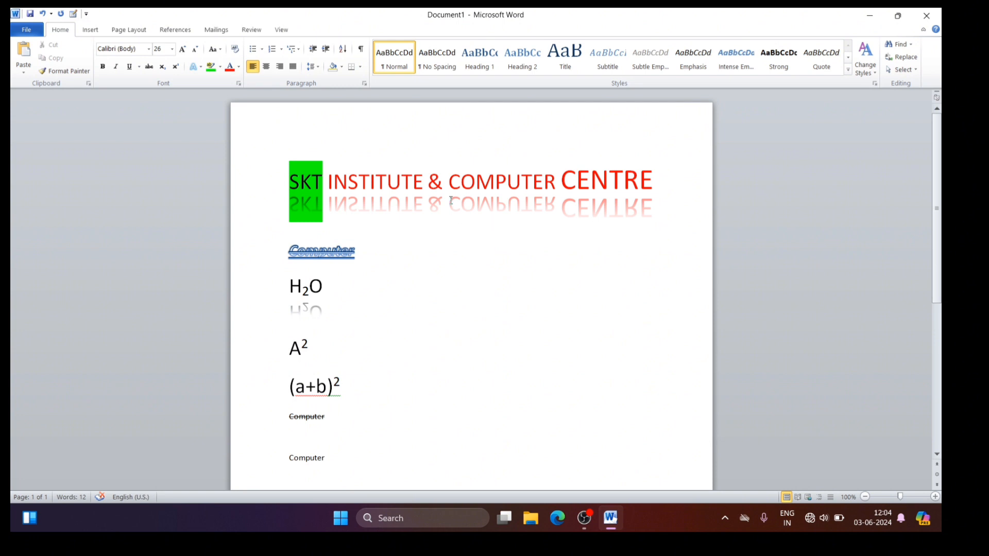
Step: Apply the Capitalize Each Word case option to the whole heading line
double_click(450, 173)
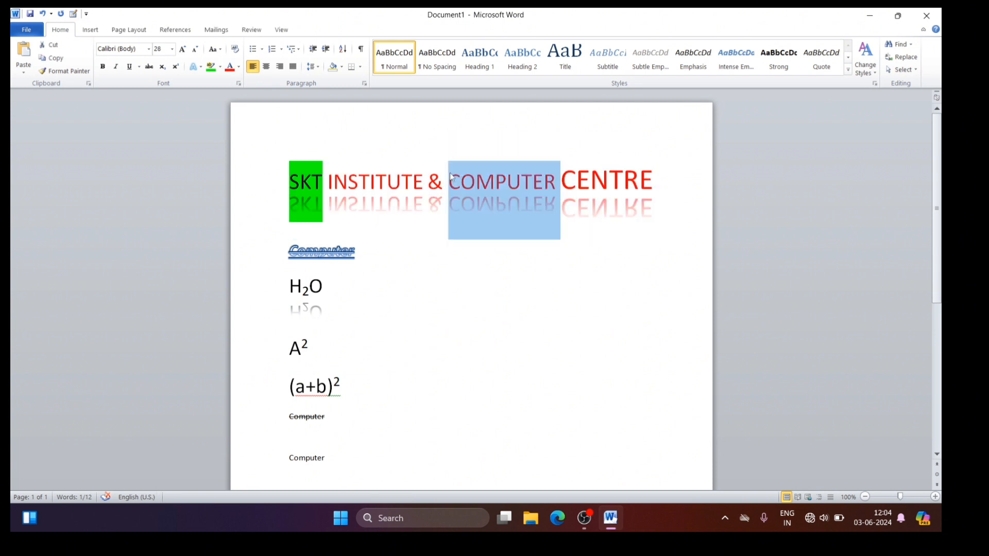
triple_click(451, 175)
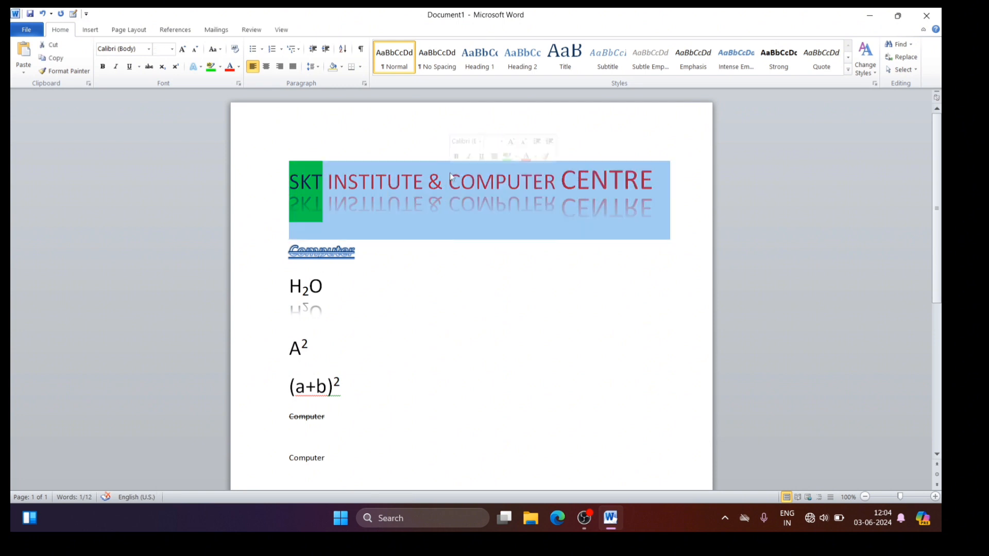
click(220, 50)
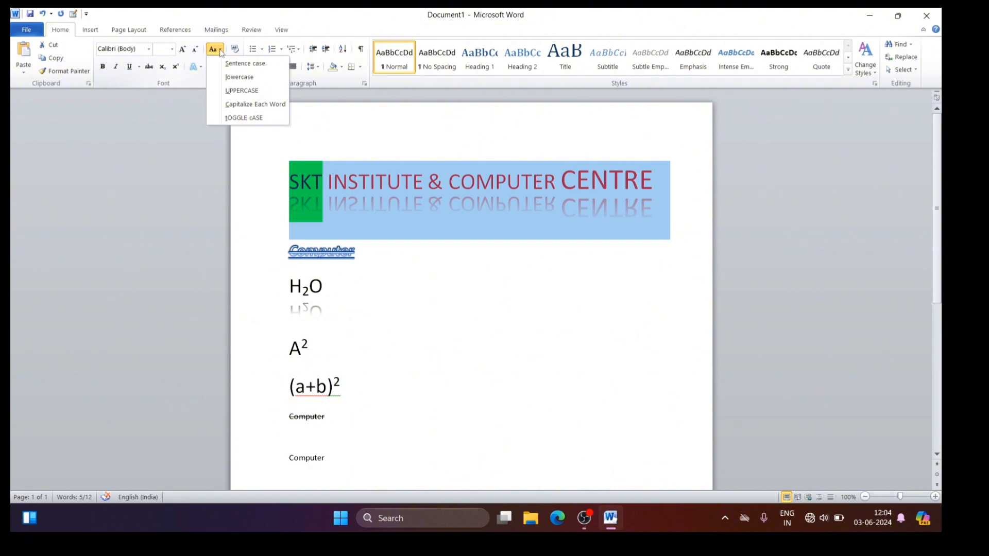
click(245, 106)
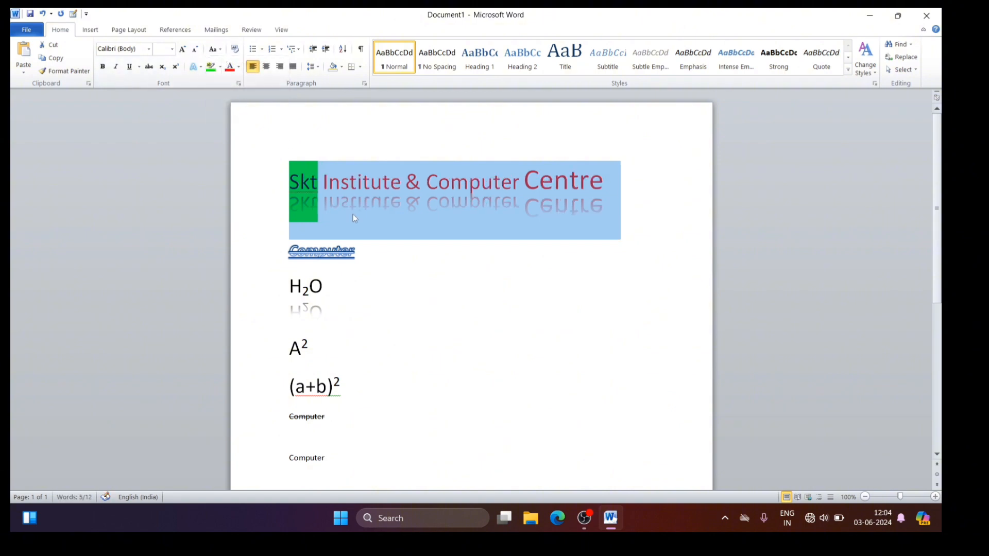
click(393, 274)
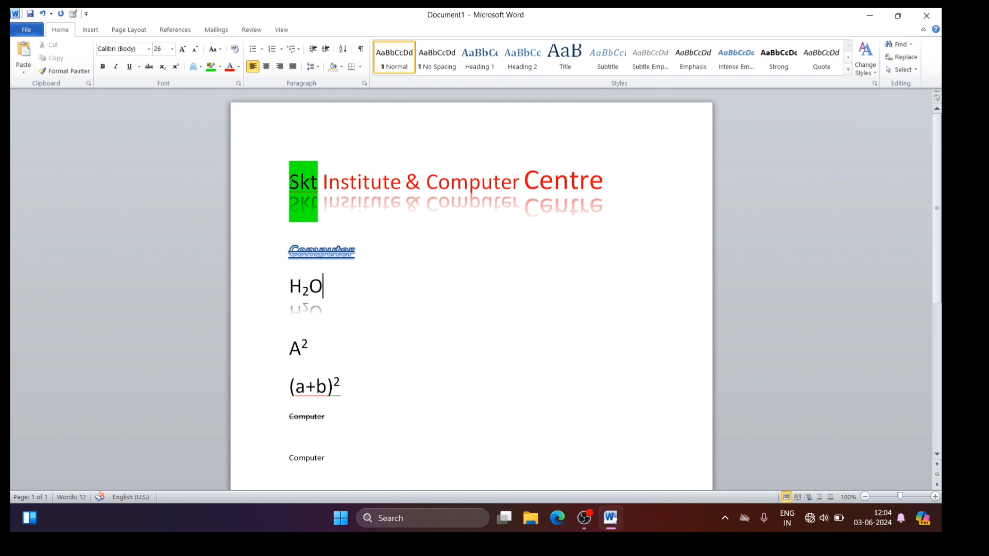
Step: Apply the tOGGLE cASE option to the whole heading line
click(290, 182)
drag(291, 181, 579, 139)
click(553, 158)
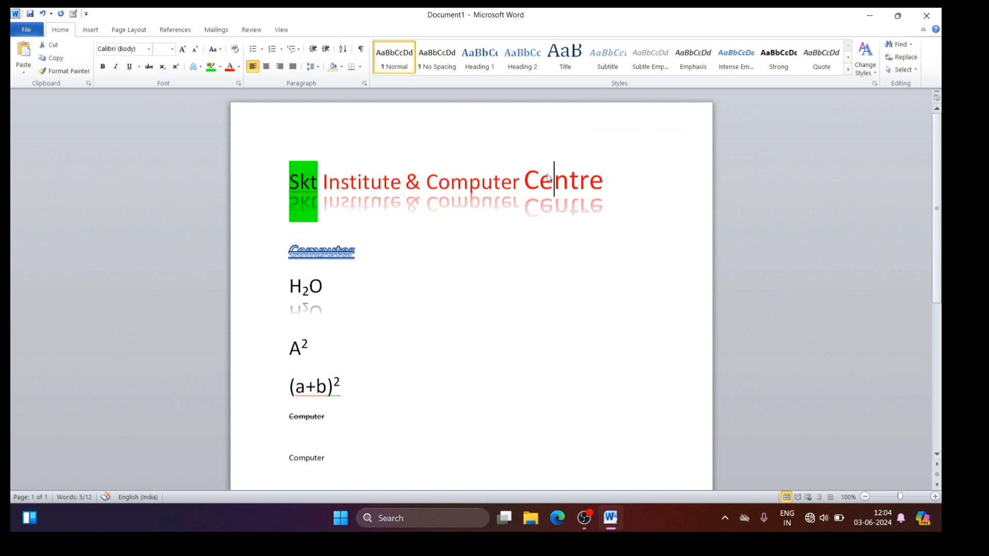
double_click(546, 180)
triple_click(546, 181)
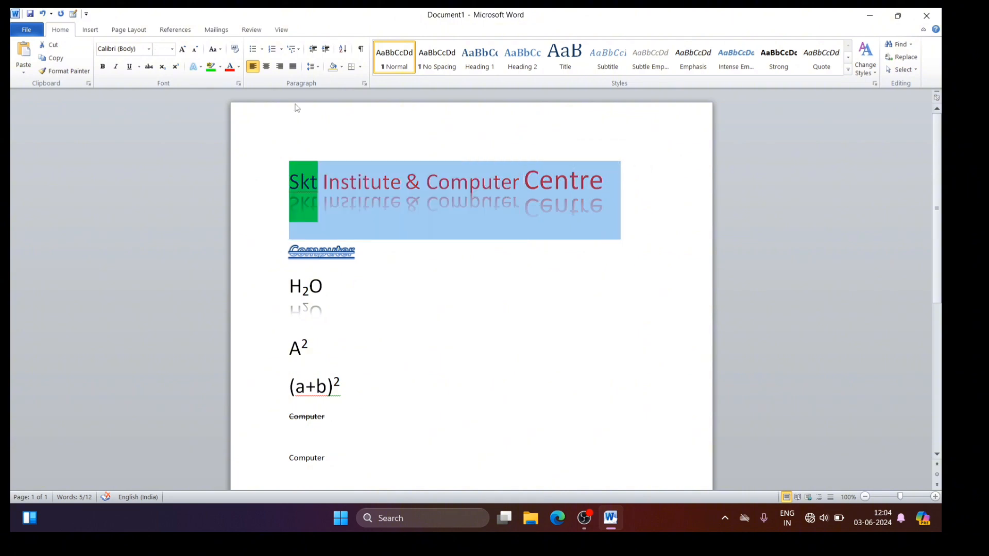
click(217, 50)
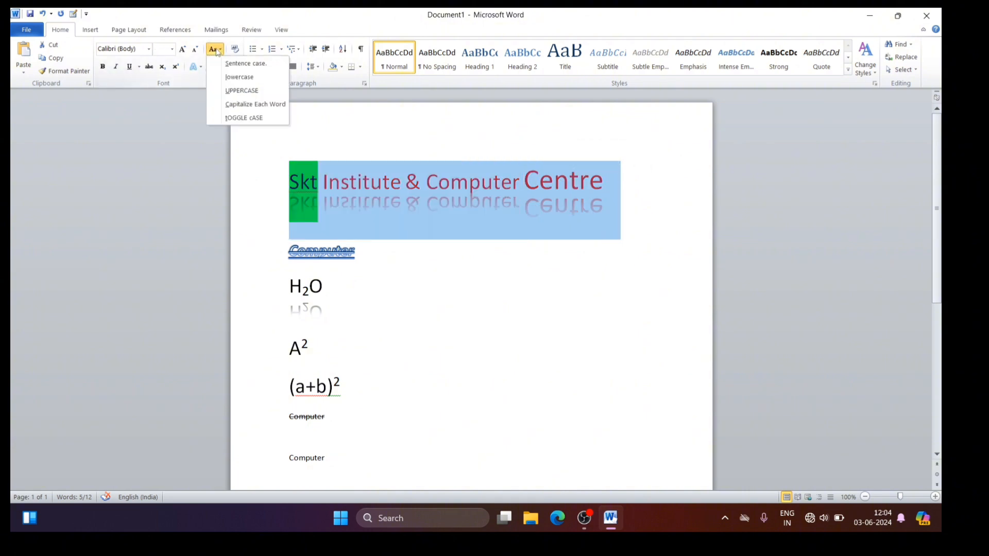
click(235, 118)
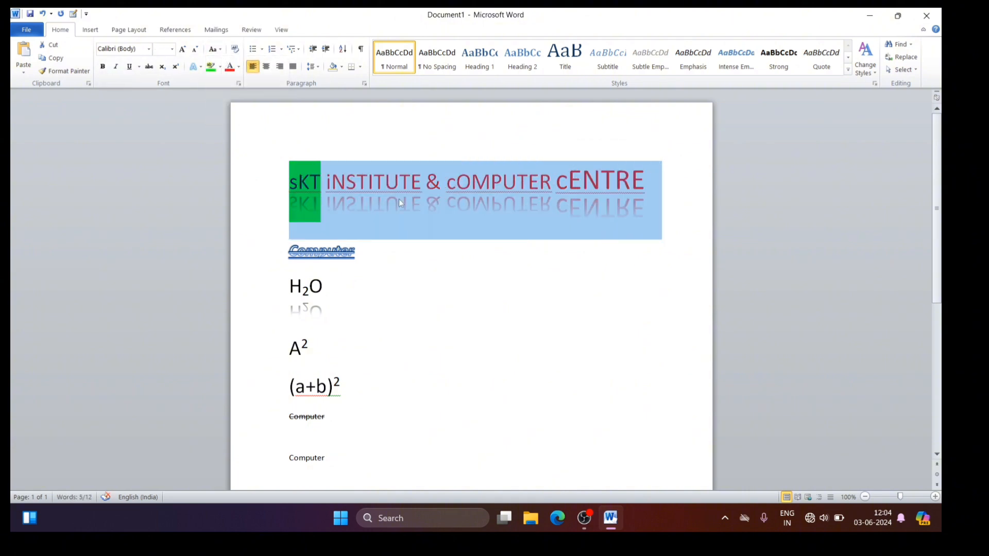
click(417, 257)
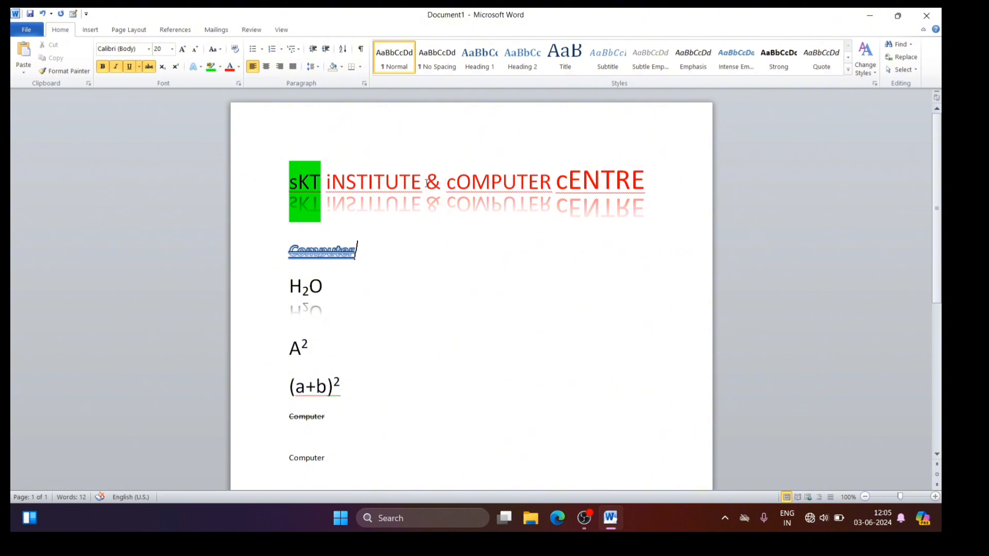
click(220, 50)
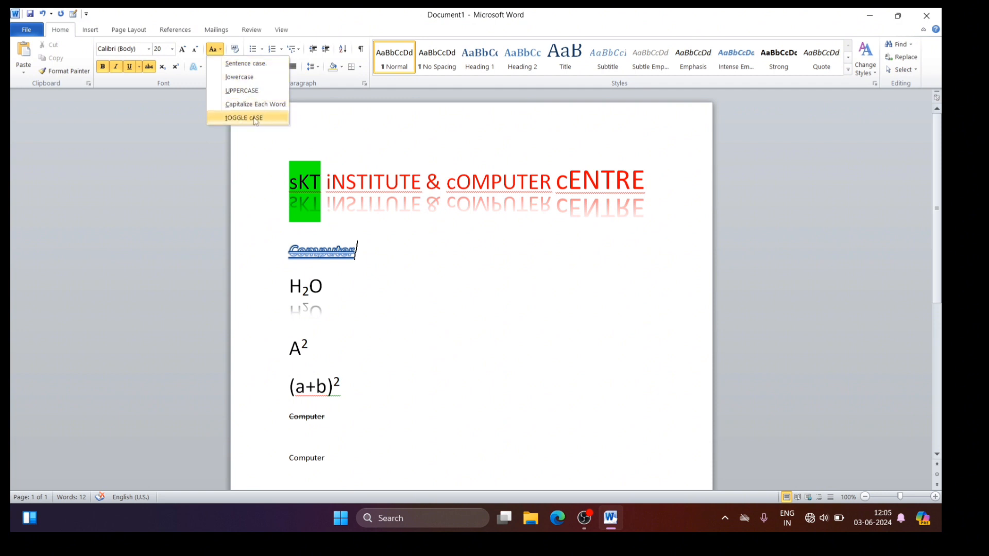
click(286, 142)
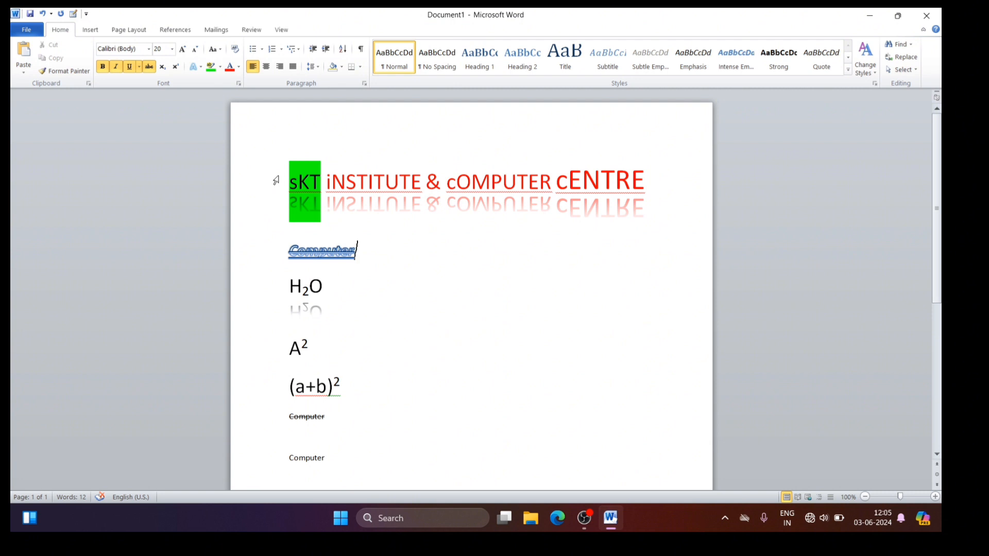
Step: Clear all formatting from the document's text, from the heading down through the Computer lines
drag(276, 180, 448, 465)
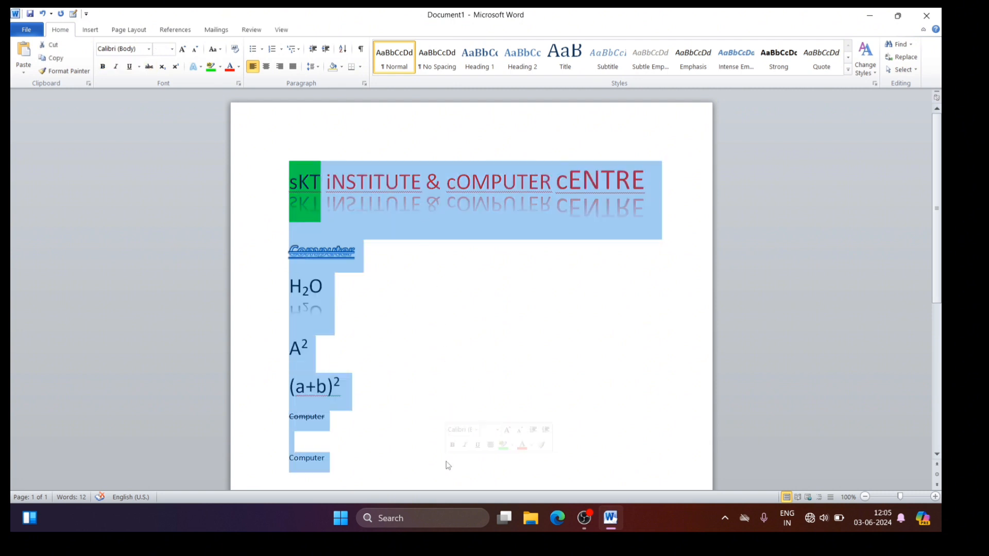
click(236, 52)
click(527, 217)
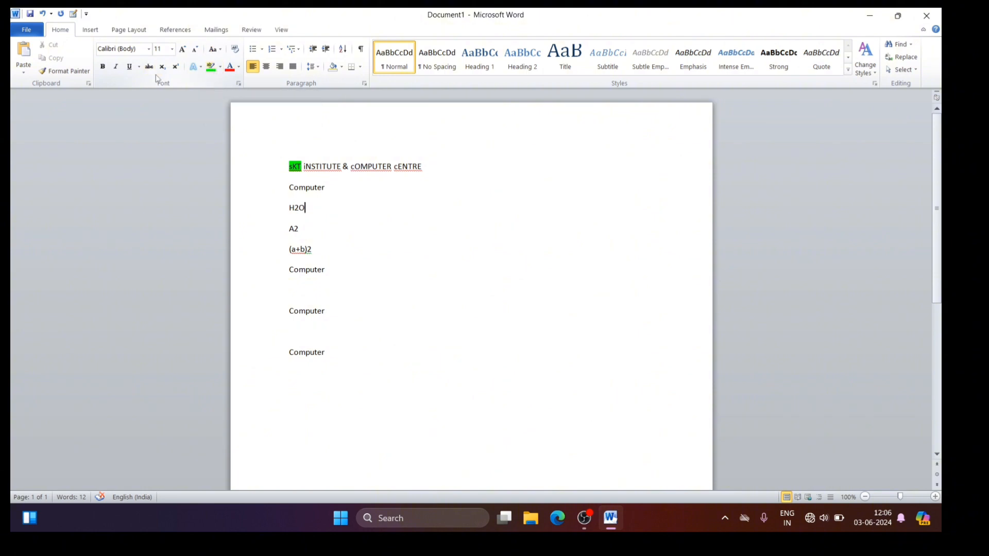
Step: Remove the highlight from the word sKT in the heading by choosing No Color
double_click(292, 167)
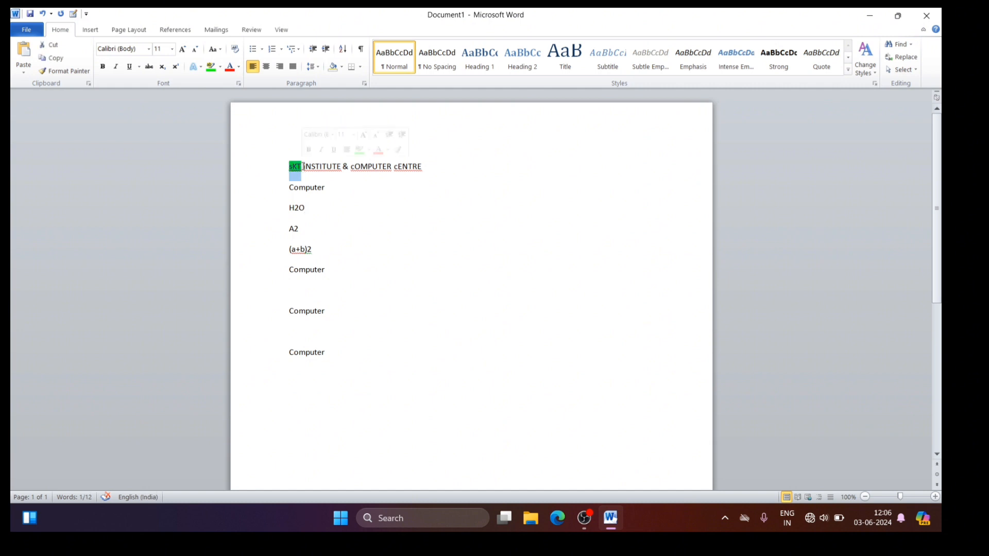
click(221, 67)
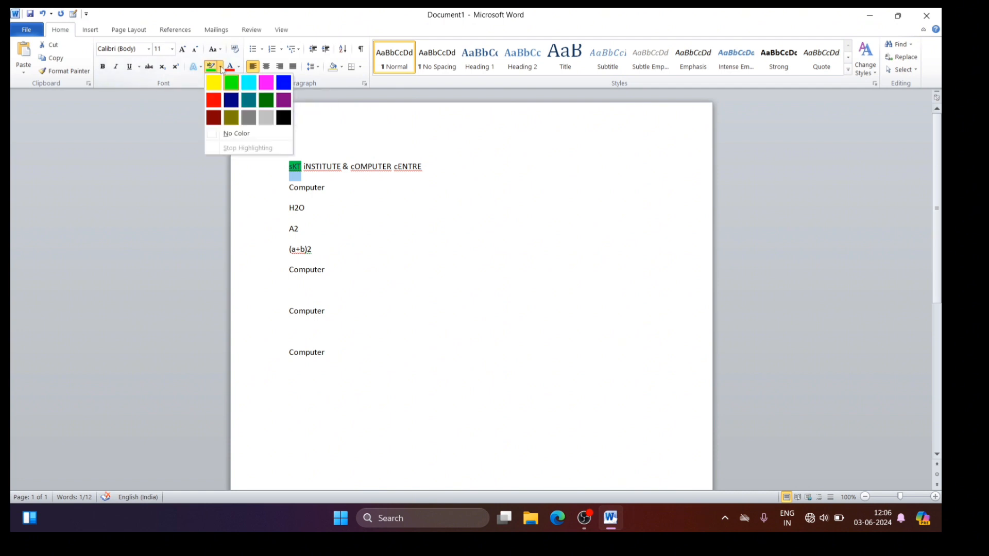
click(235, 135)
click(316, 155)
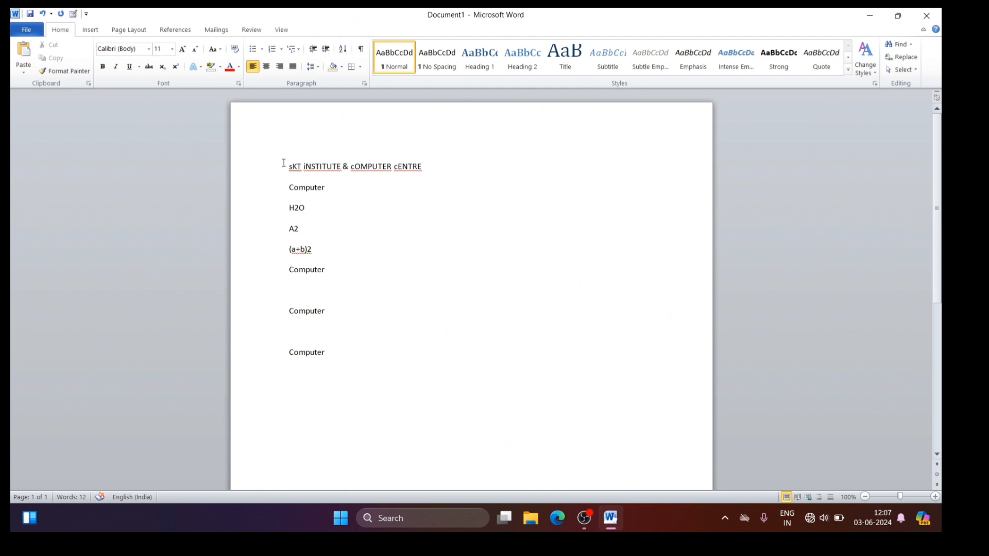
Step: Delete all the text in the document and increase the font size to 28
drag(287, 163, 446, 435)
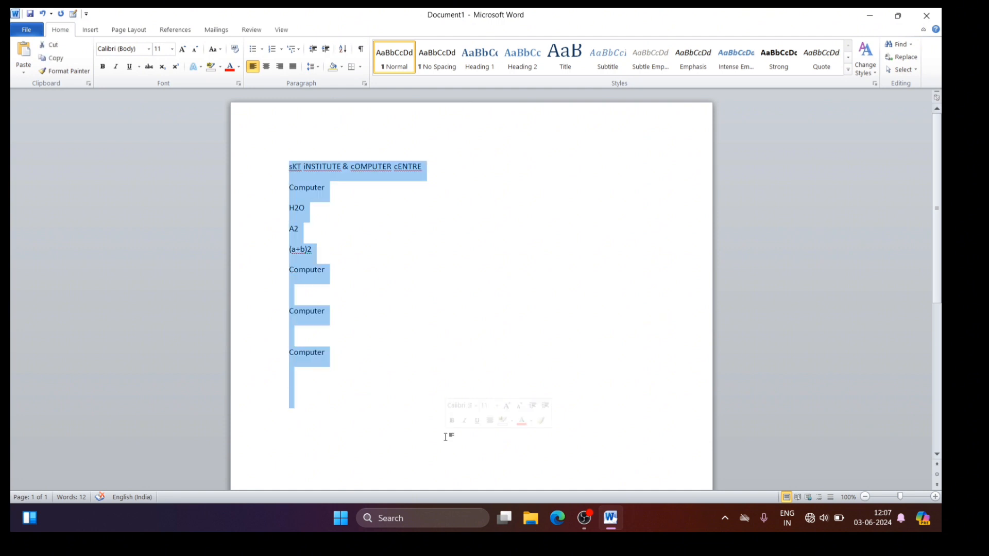
key(BackSpace)
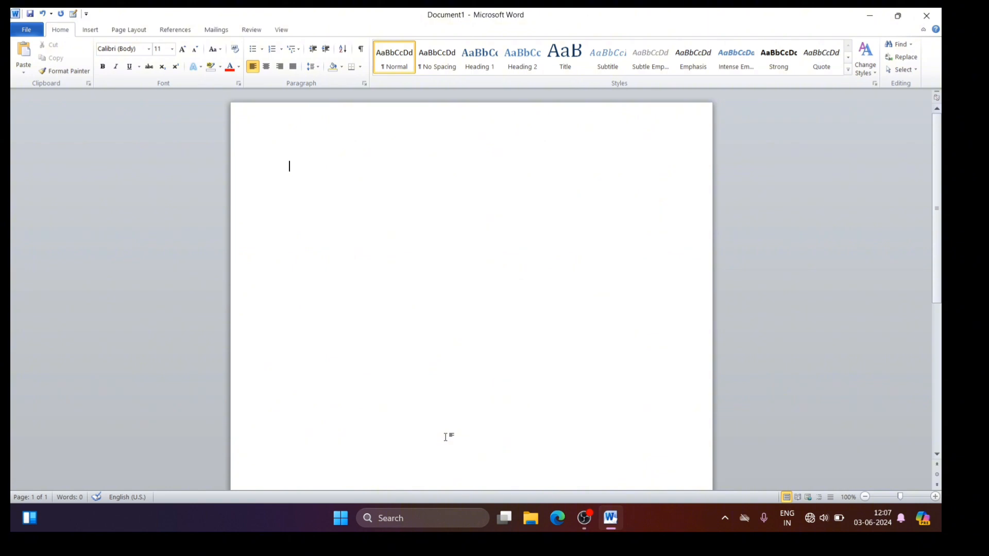
text(=)
key(BackSpace)
key(ctrl+shift+period)
key(ctrl+shift+period)
key(ctrl+shift+period)
key(ctrl+shift+period)
key(ctrl+shift+period)
key(ctrl+shift+period)
Step: Generate sample paragraphs in the empty document with =rand()
text(=ran)
text(d)
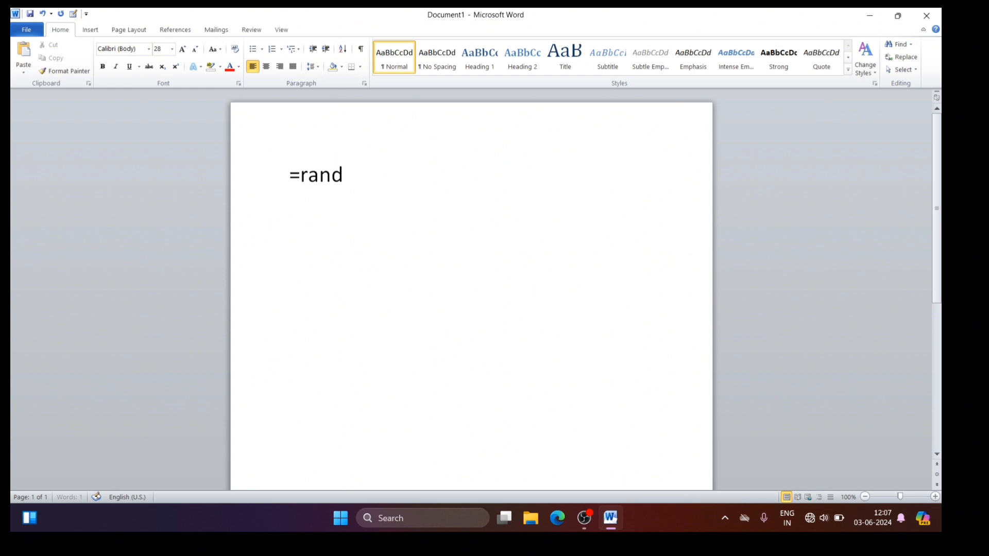
text(())
key(Return)
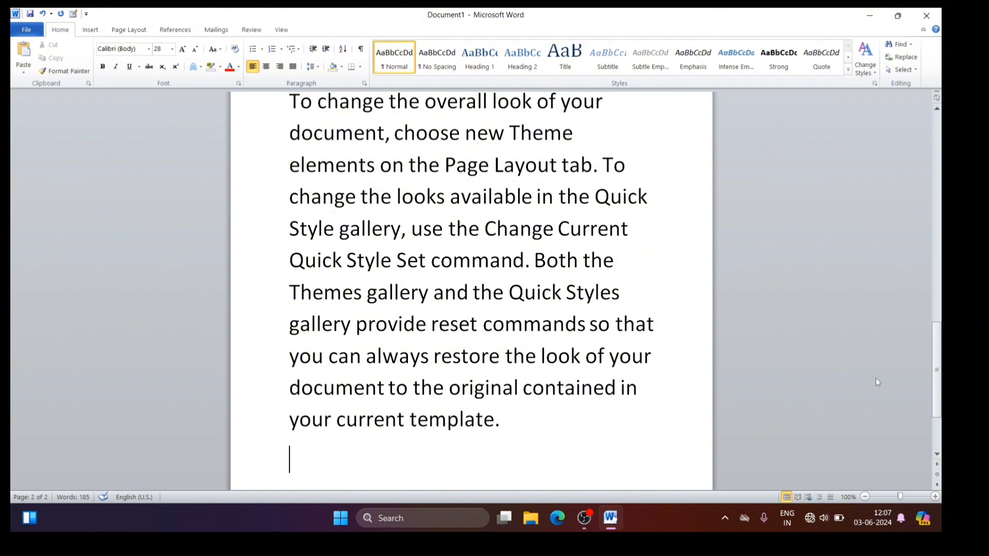
Step: Reduce the font size of the entire sample text to 22
key(ctrl+a)
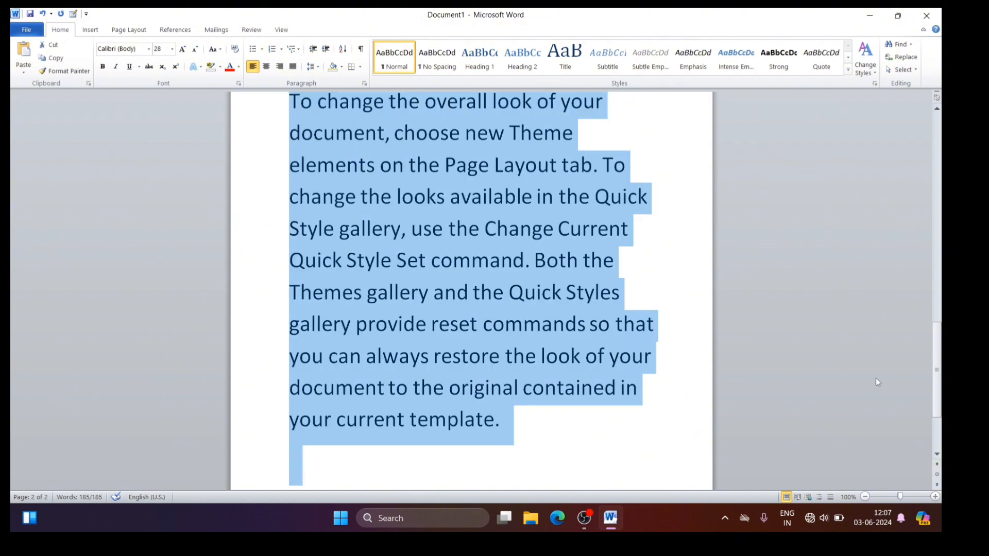
key(ctrl+shift+comma)
key(ctrl+shift+comma)
key(ctrl+shift+comma)
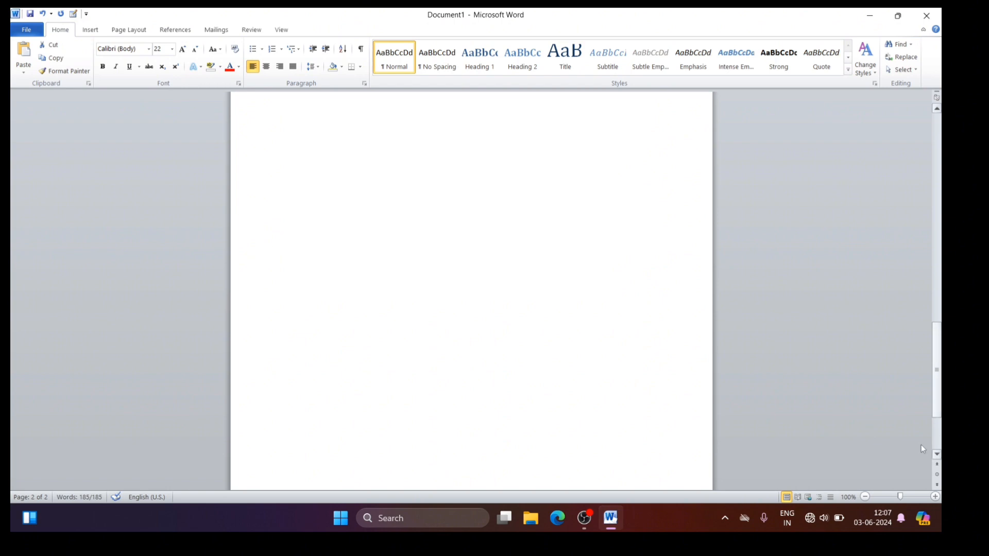
drag(936, 382, 920, 191)
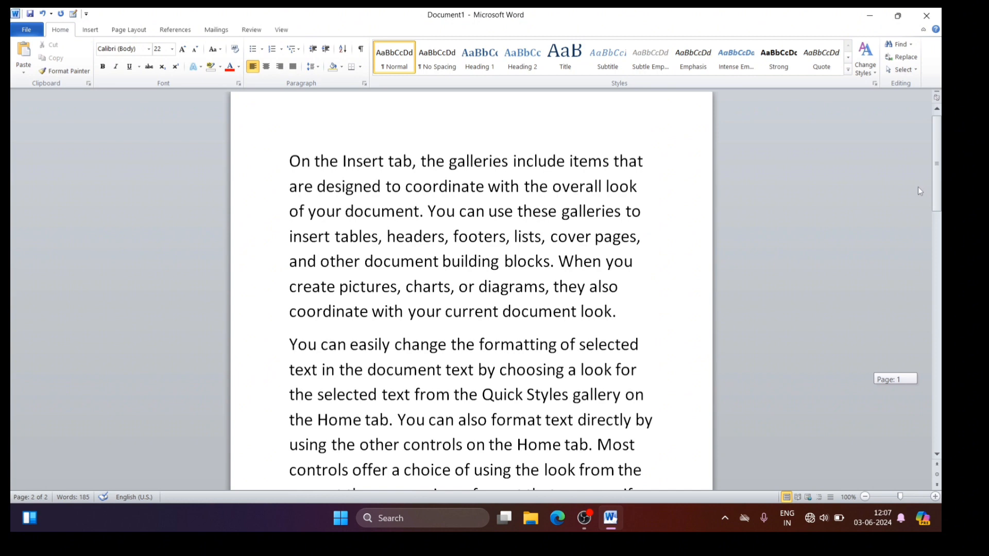
Step: Replace all the sample text with a single generated paragraph using =rand(1)
click(555, 261)
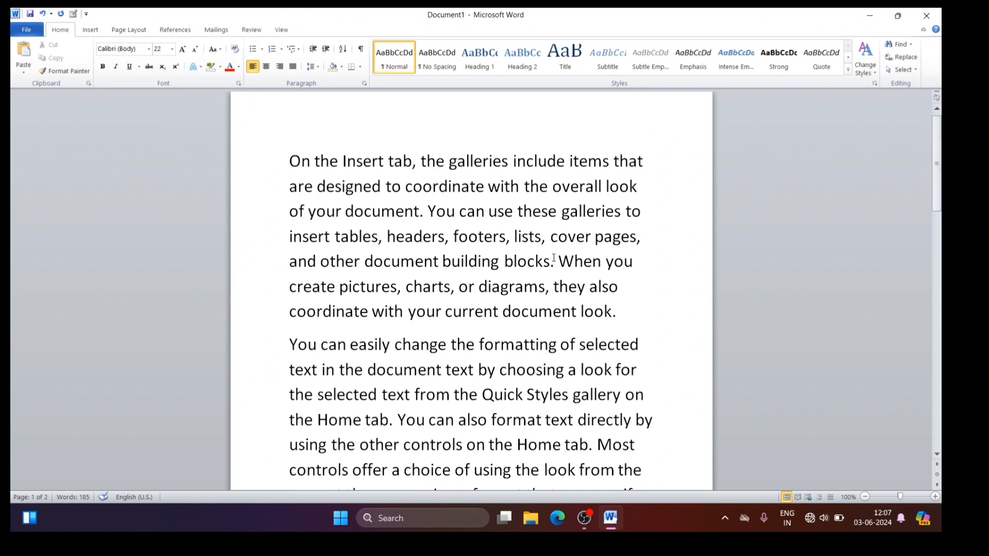
key(ctrl+a)
key(Delete)
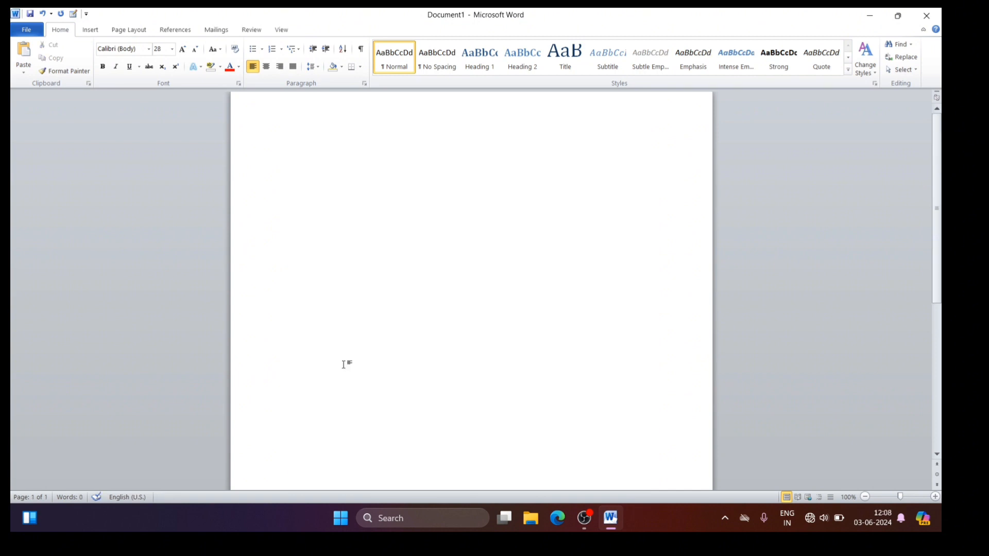
text(=rand)
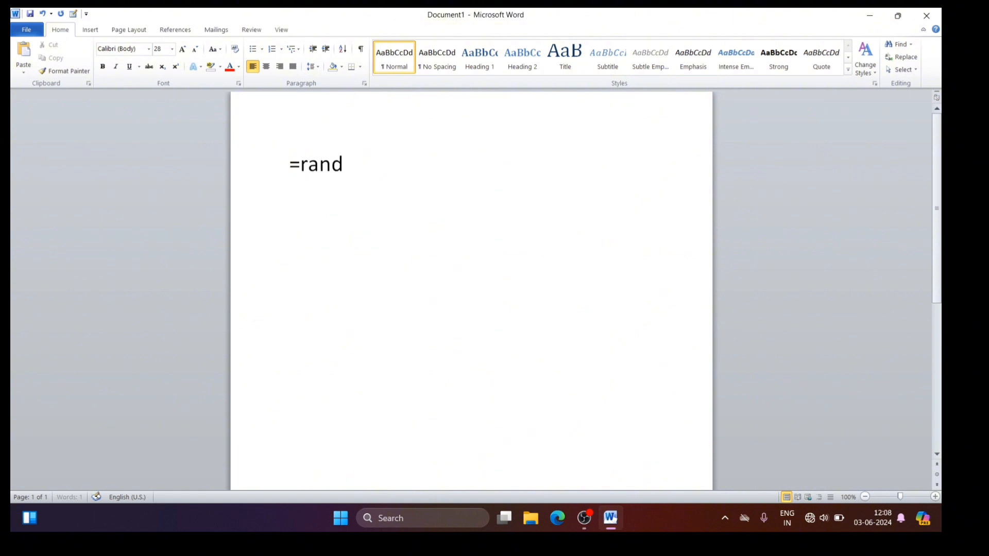
text((1))
key(Return)
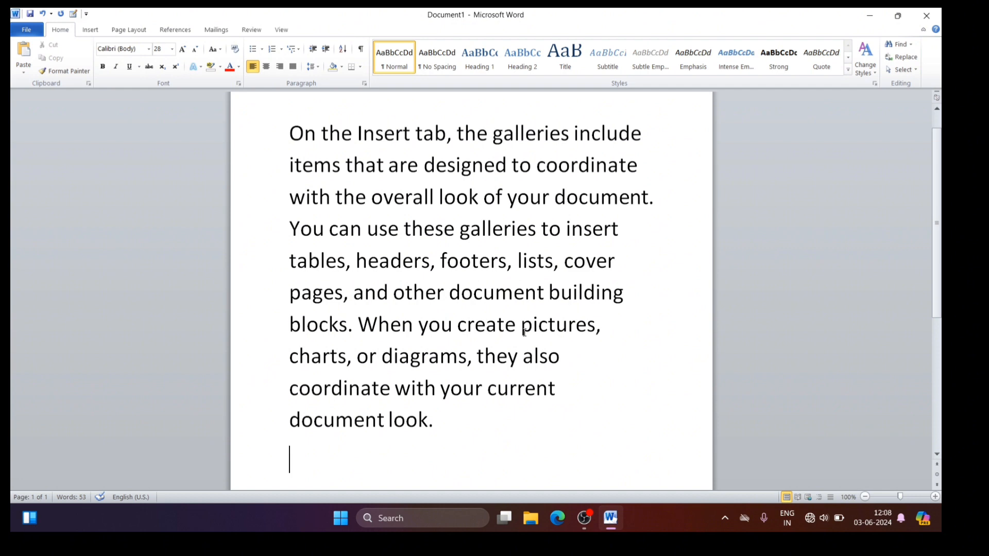
Step: Delete the single sample paragraph and generate the default sample text with =rand()
key(ctrl+a)
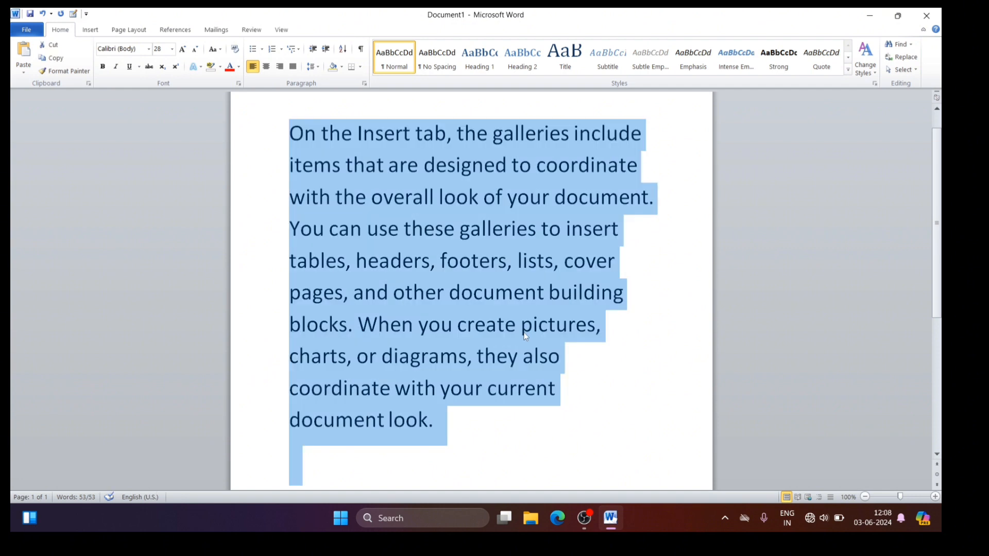
key(Delete)
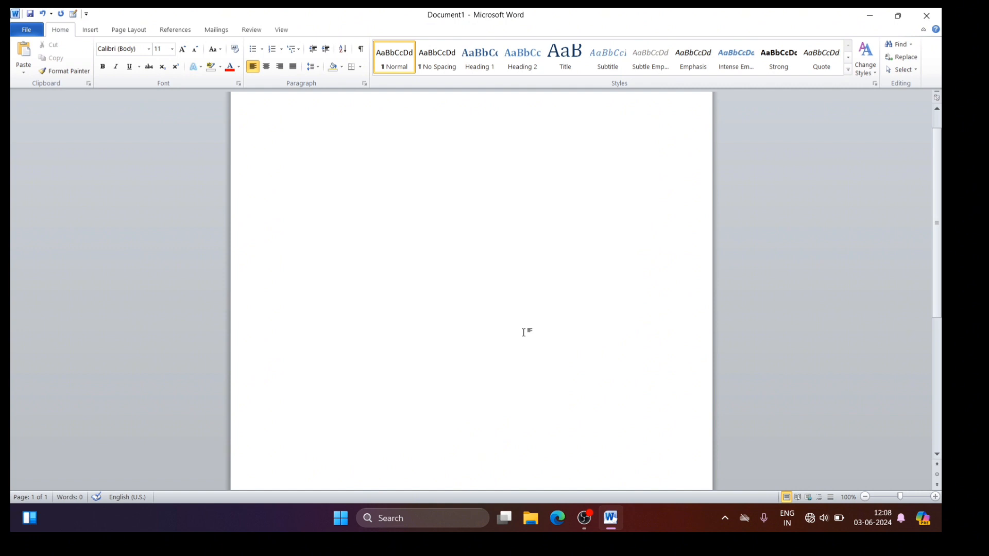
text(=rand())
key(Return)
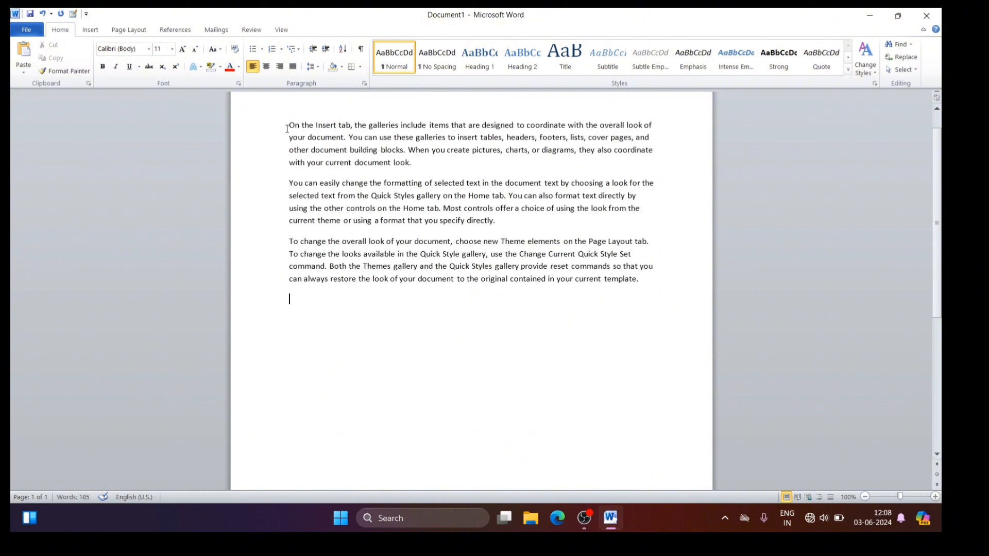
Step: Turn all the sample paragraphs into a bulleted list with the arrowhead bullet style
drag(287, 126, 617, 331)
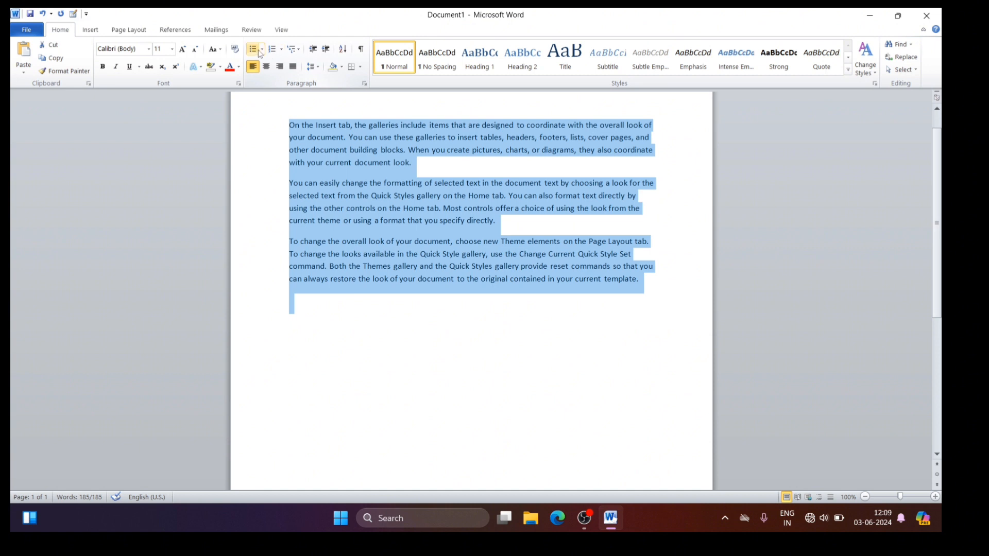
click(263, 50)
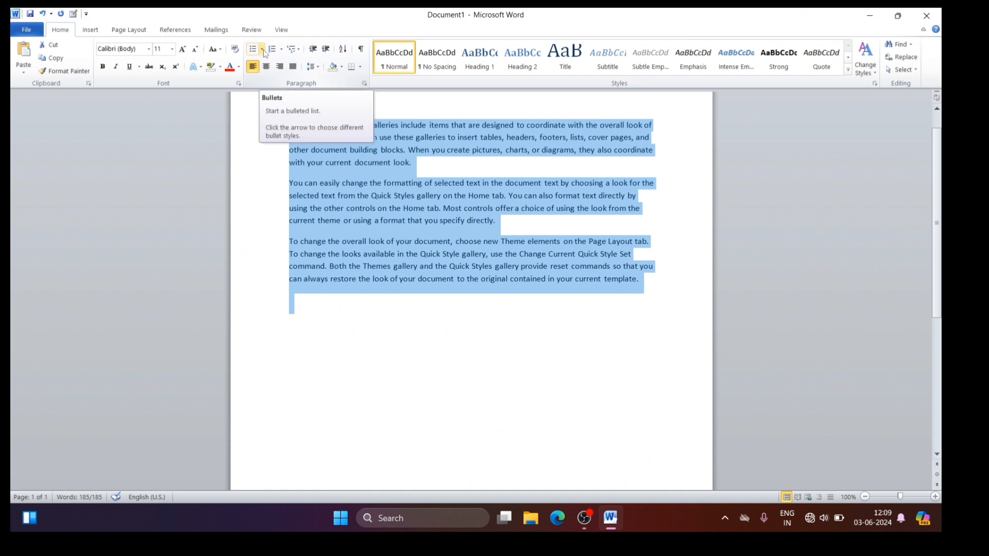
click(263, 50)
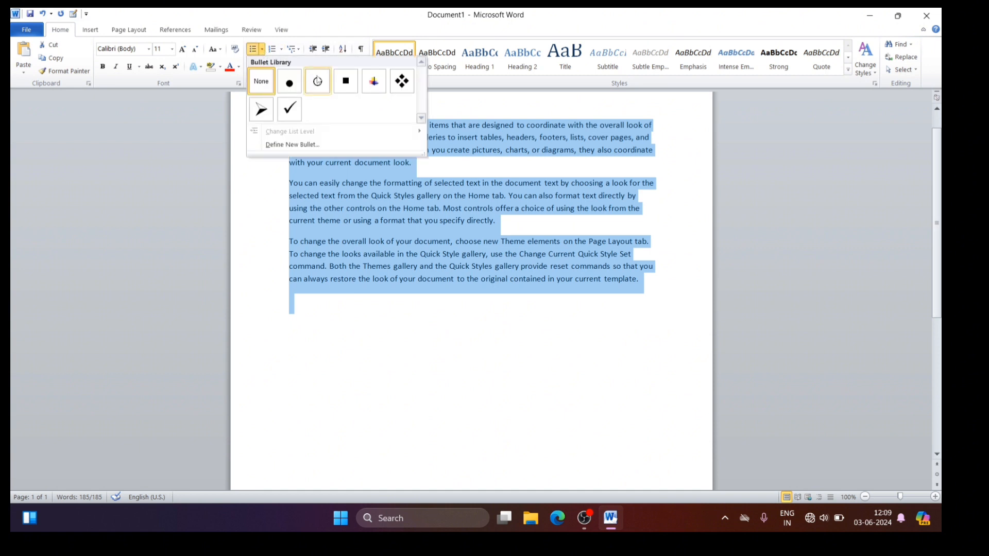
click(262, 109)
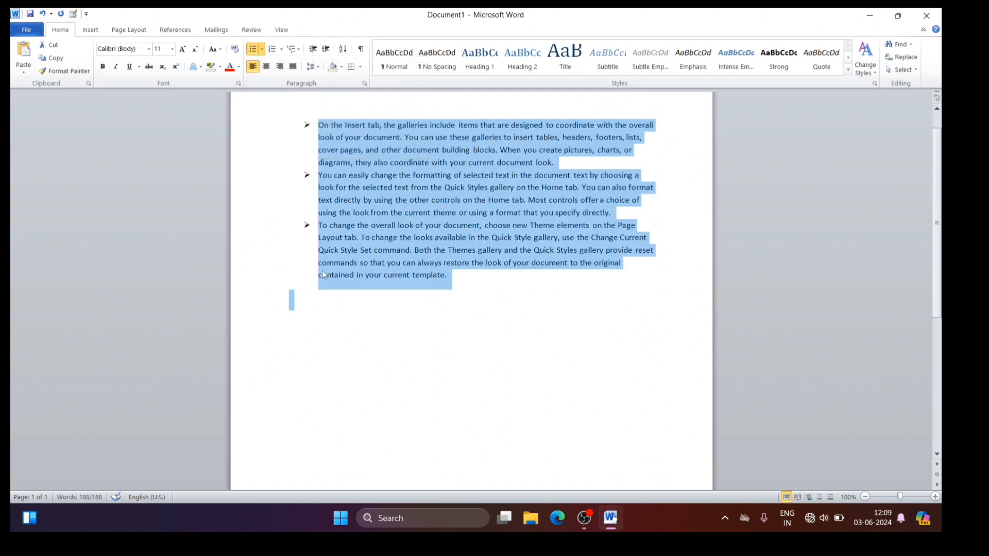
Step: Add two more bulleted items, "Dgciygdwucgiu" and "shcowdghcou", after the last sample paragraph
click(457, 287)
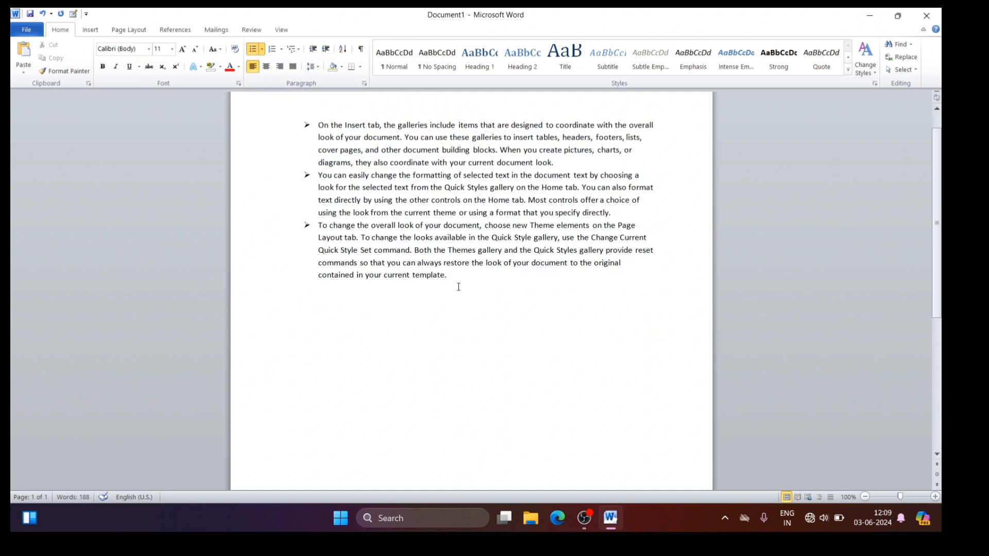
key(Return)
text(Dgciygdwucgiu)
key(Return)
text(shcowdghcou)
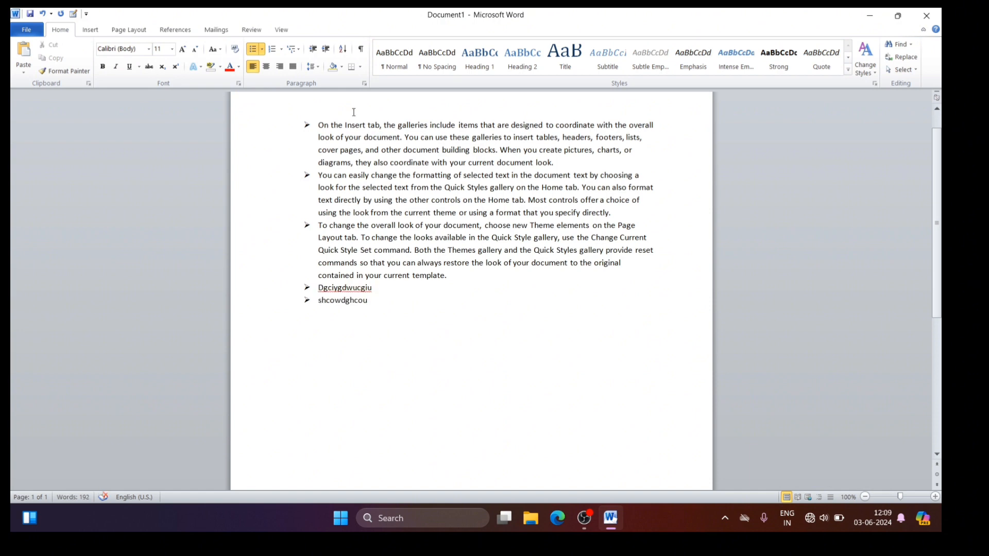
Step: Define the list's bullet as the Wingdings diagonal arrow symbol, character code 236, and add another item reading "yrgifgiu"
click(261, 50)
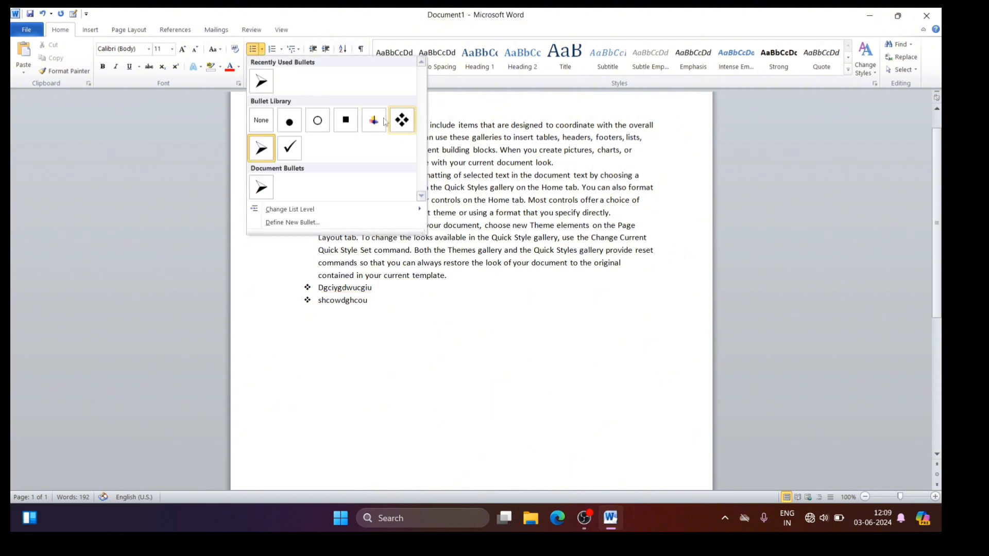
click(294, 223)
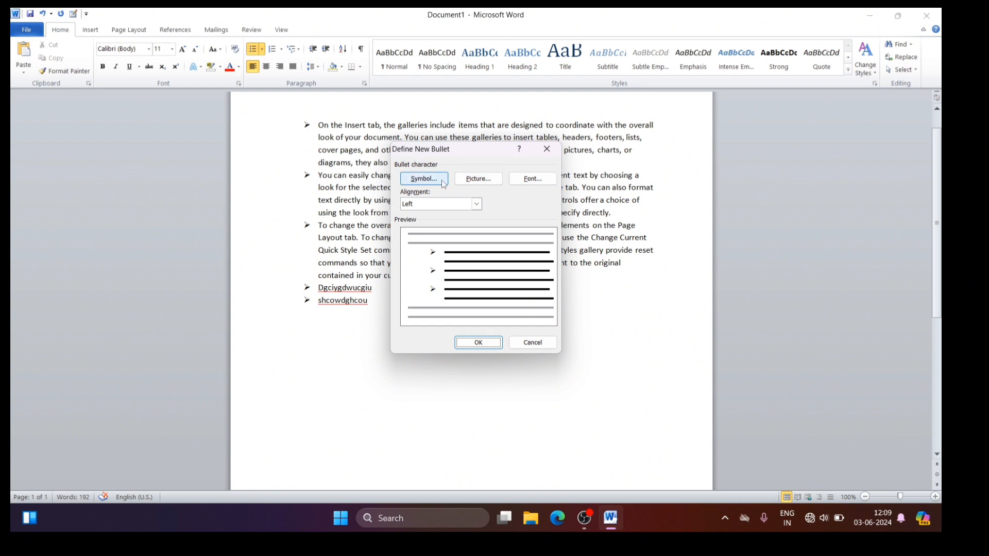
click(430, 182)
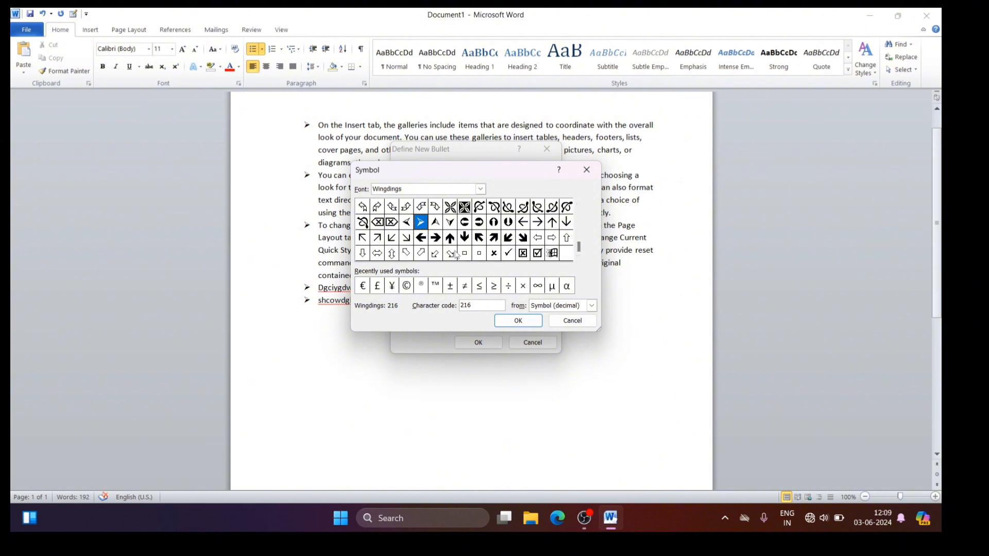
click(495, 238)
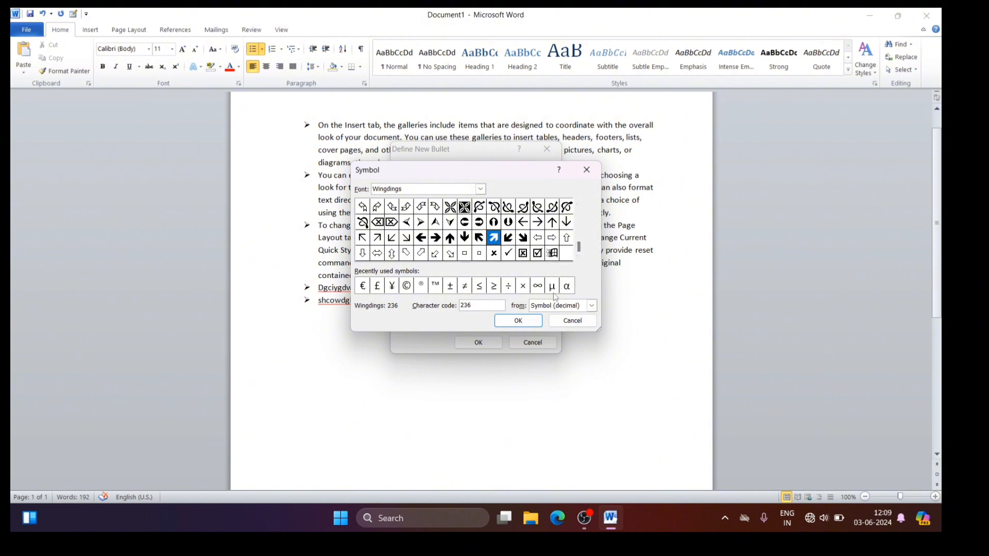
click(518, 321)
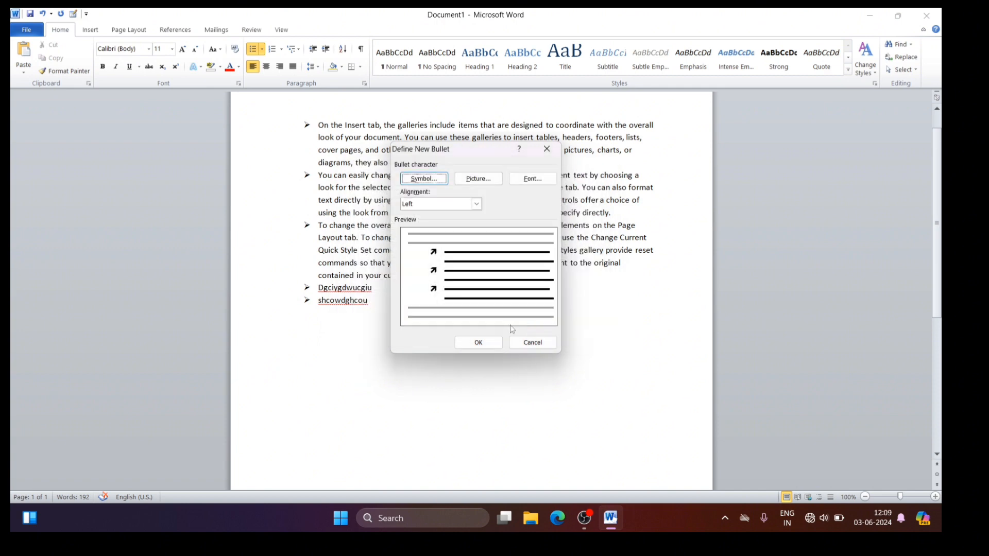
click(479, 342)
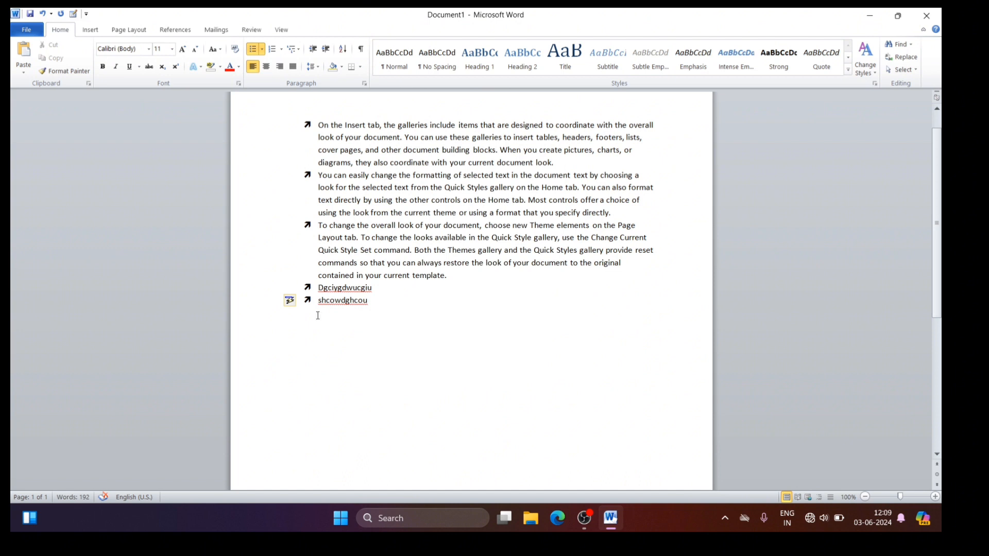
key(Return)
text(yrgifgiu)
Step: Define the list's bullet as the red gradient square picture and add another item reading "ghbhg"
click(262, 50)
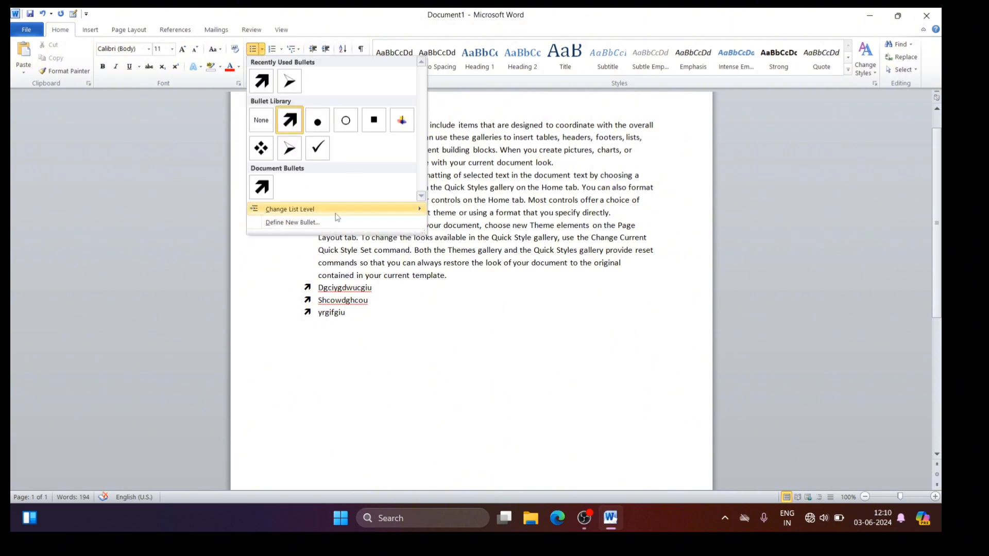
click(308, 223)
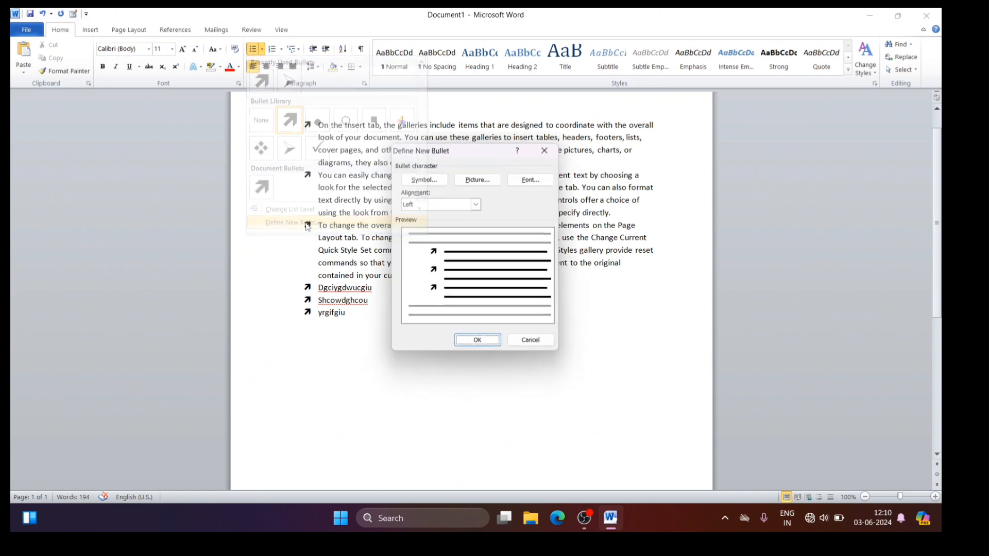
click(488, 180)
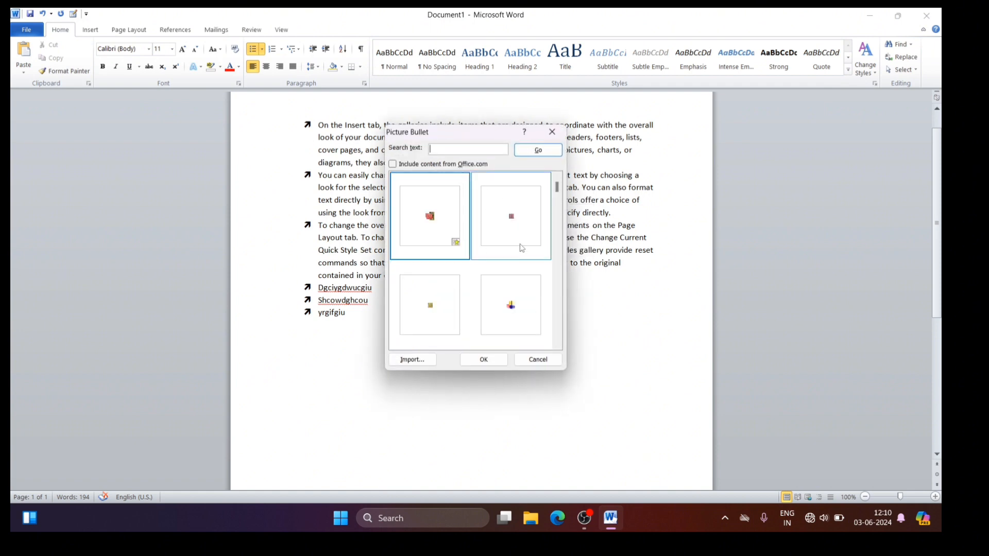
click(557, 345)
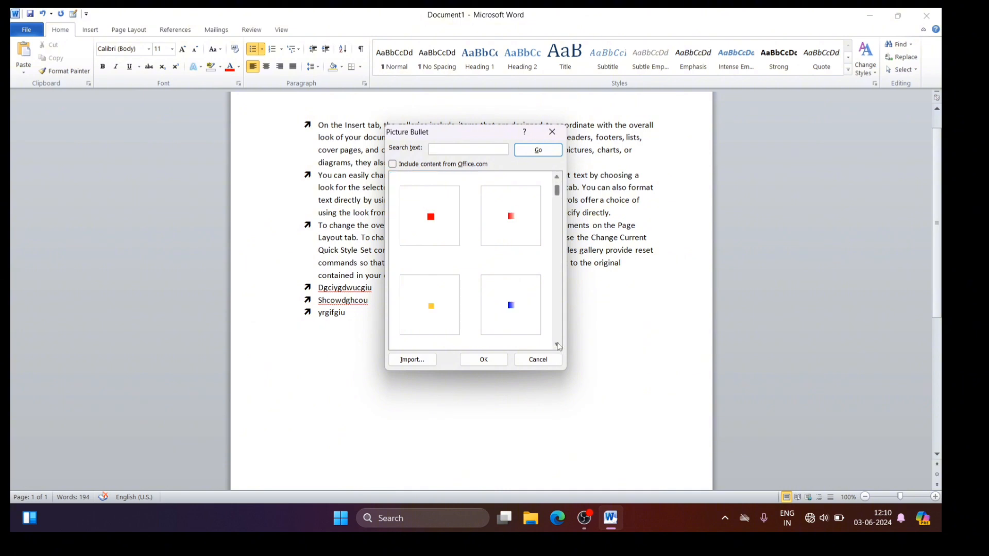
click(556, 345)
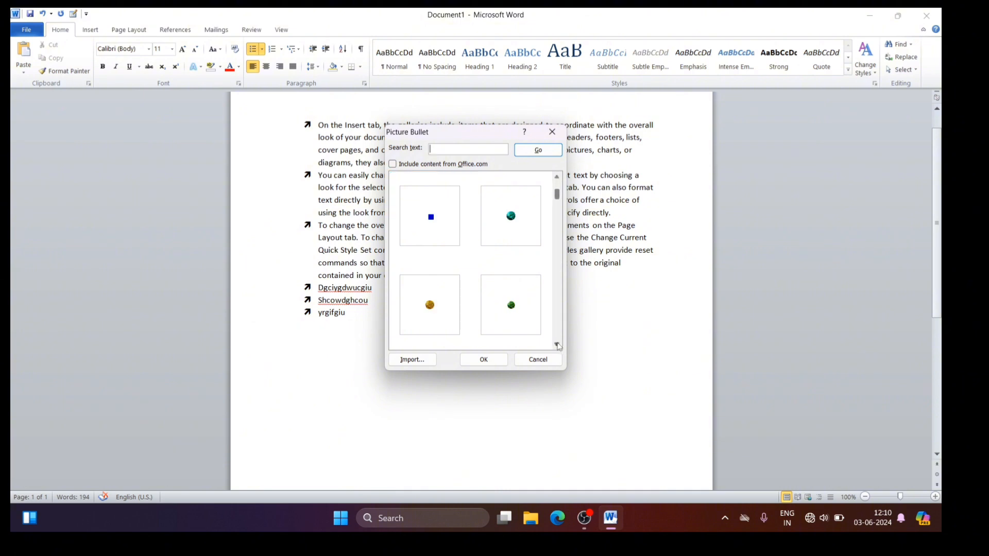
click(556, 177)
click(557, 177)
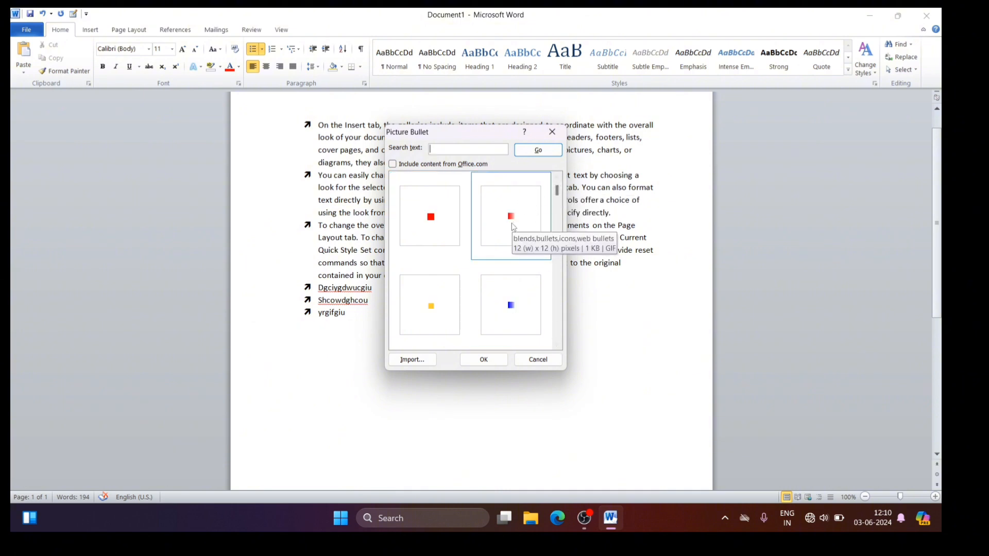
click(513, 227)
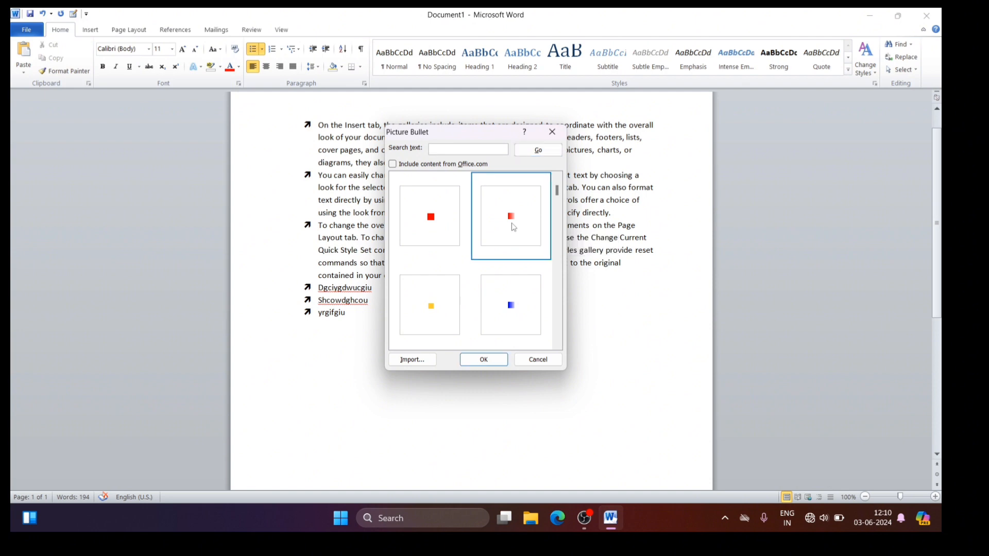
click(503, 364)
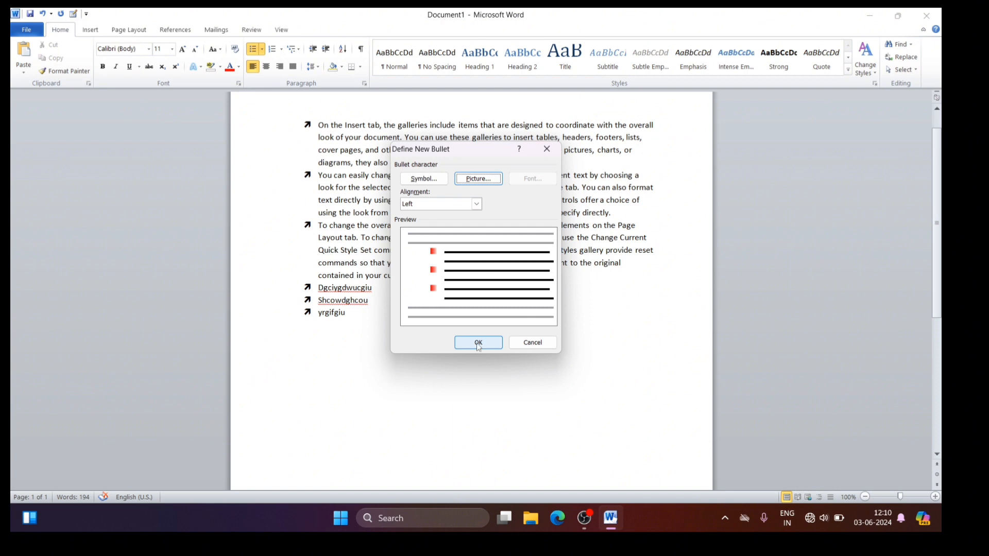
click(479, 344)
key(Return)
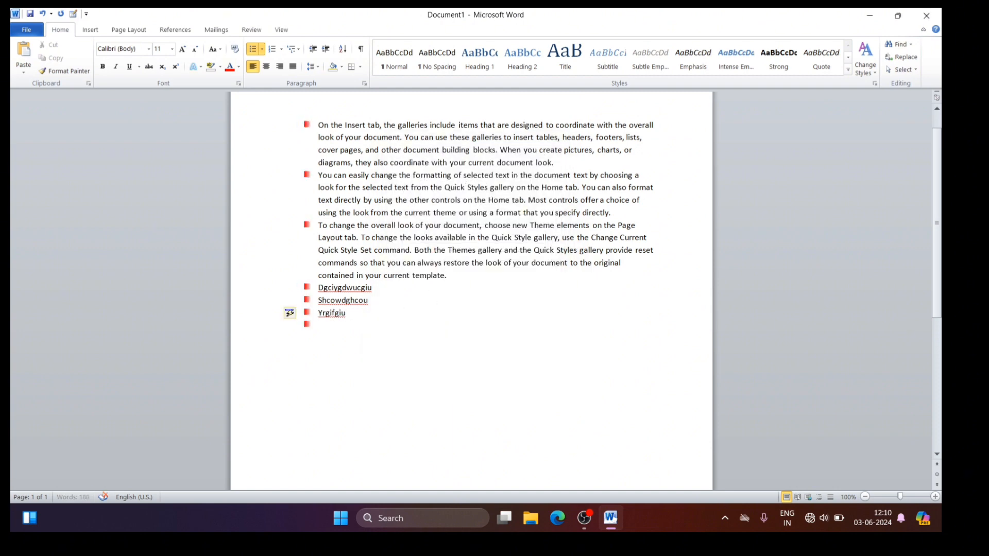
text(ghbhg)
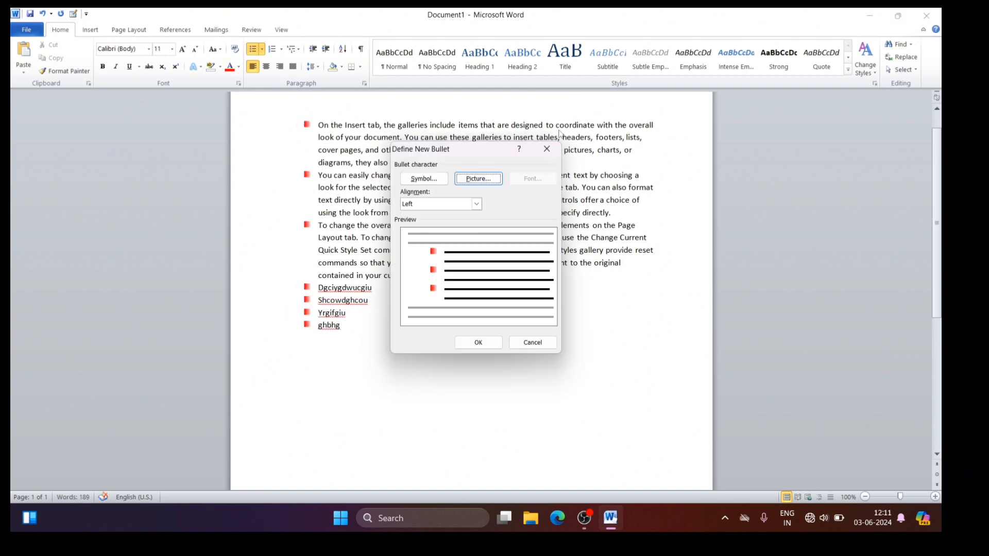
click(547, 149)
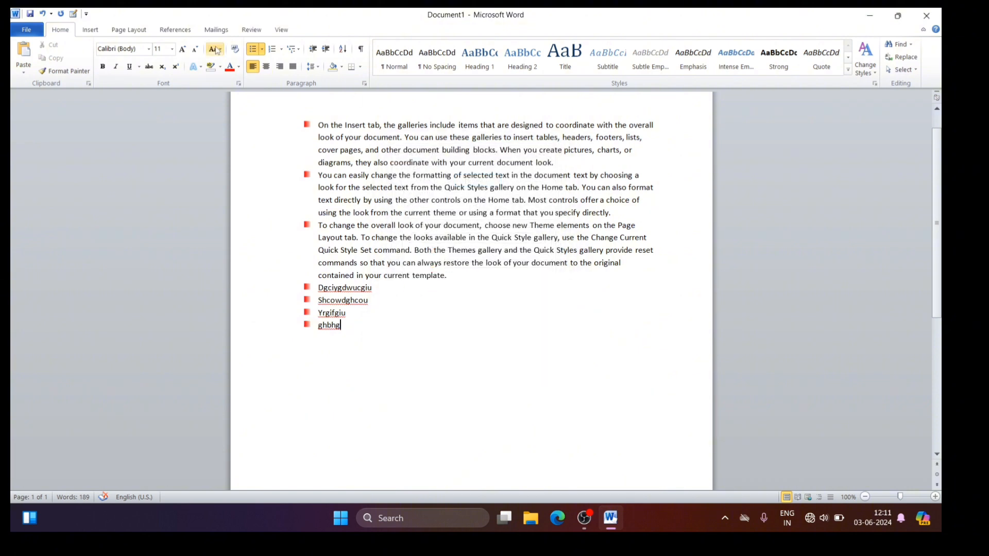
click(262, 52)
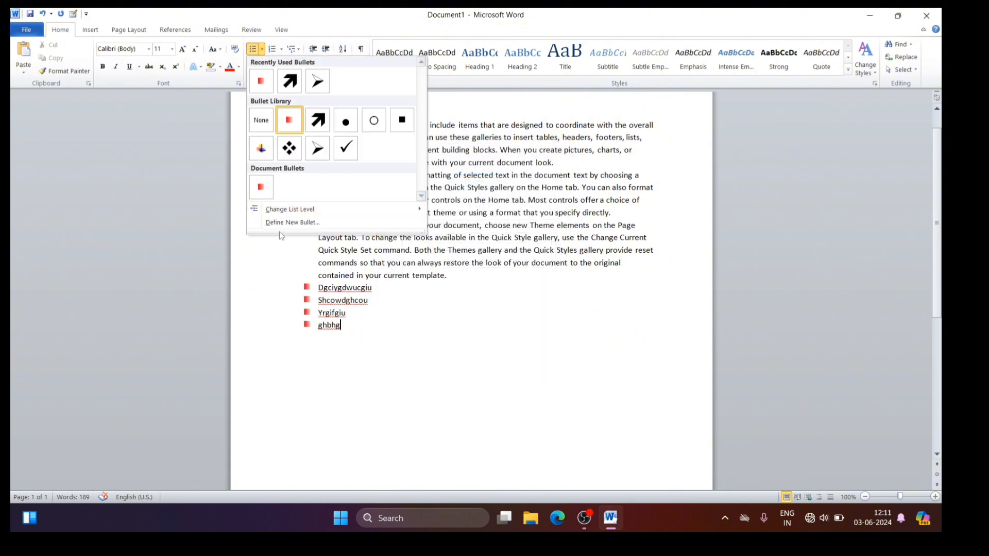
click(300, 224)
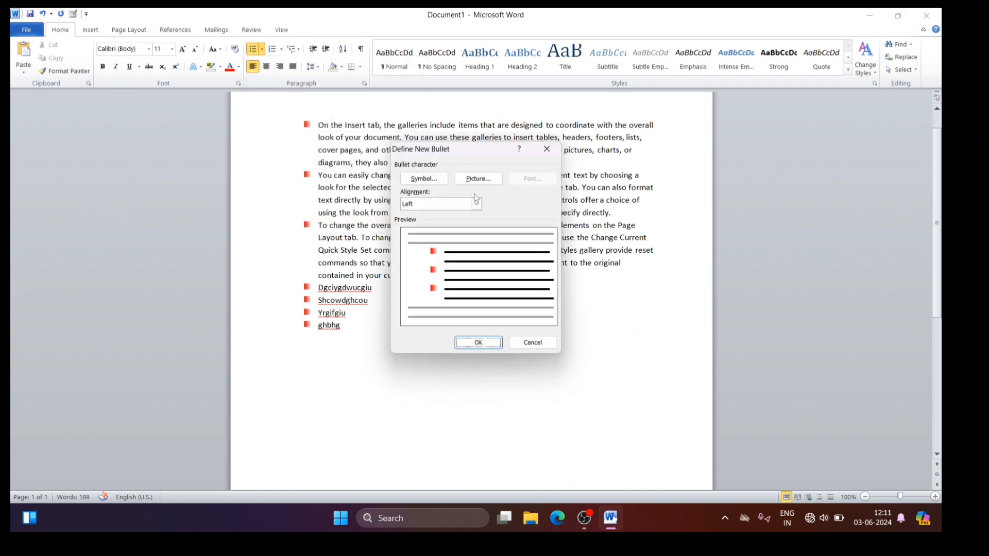
click(483, 182)
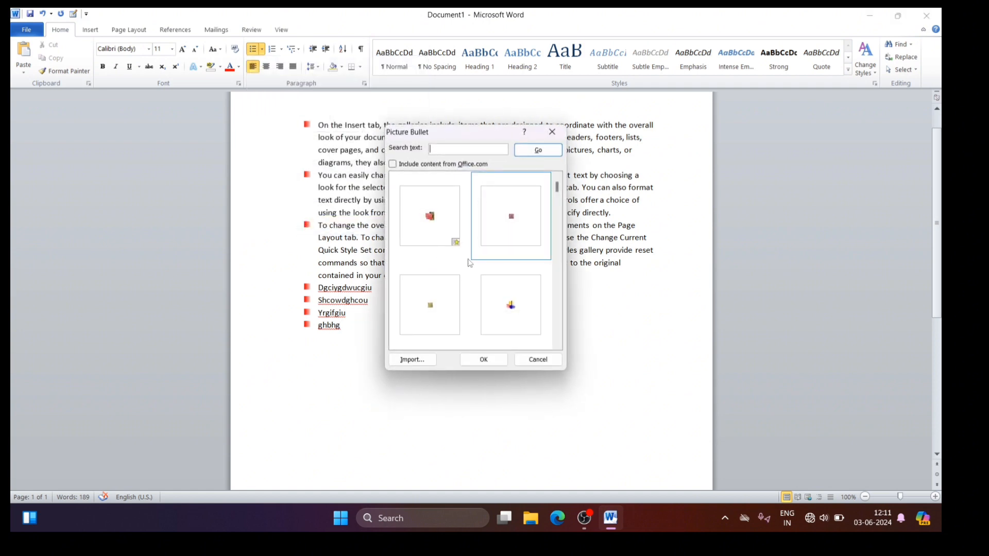
click(413, 360)
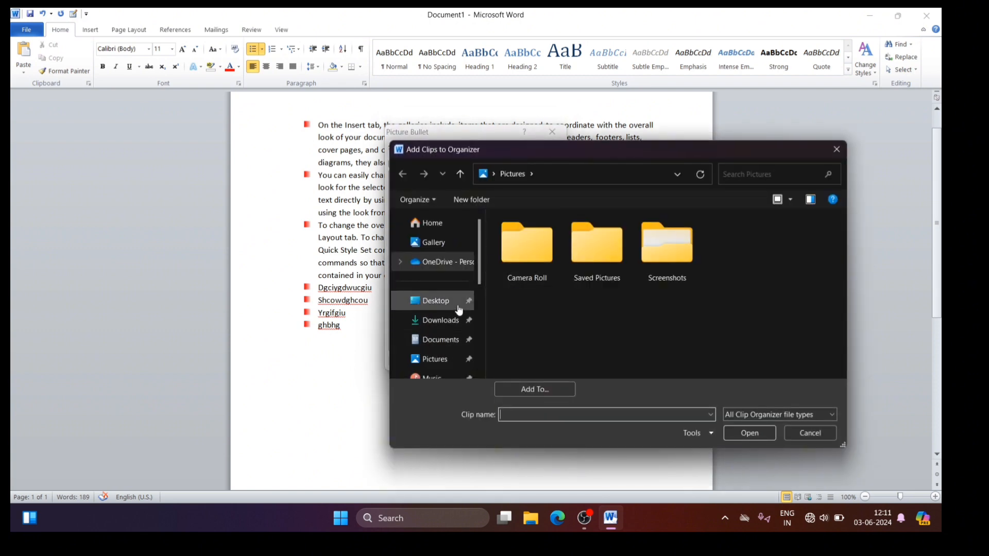
click(435, 359)
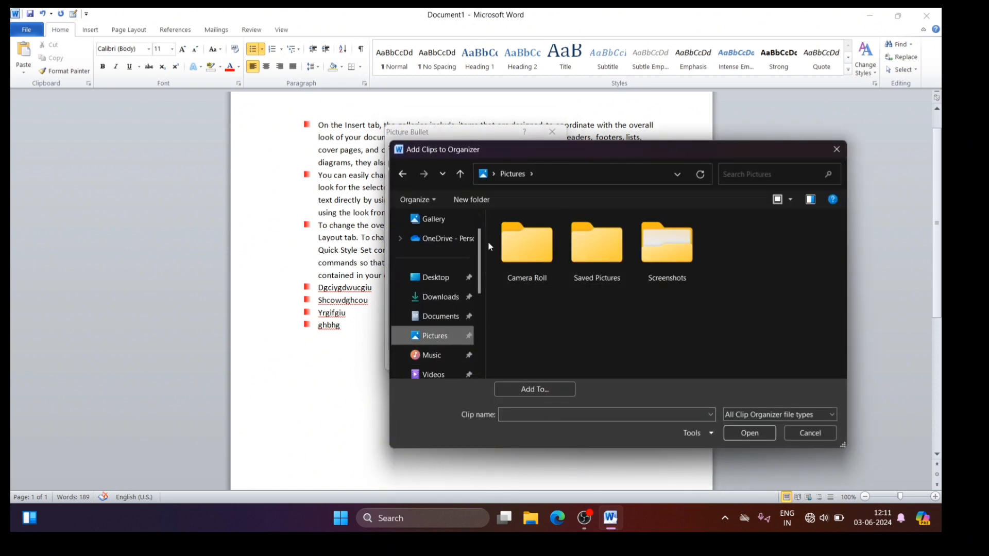
click(435, 220)
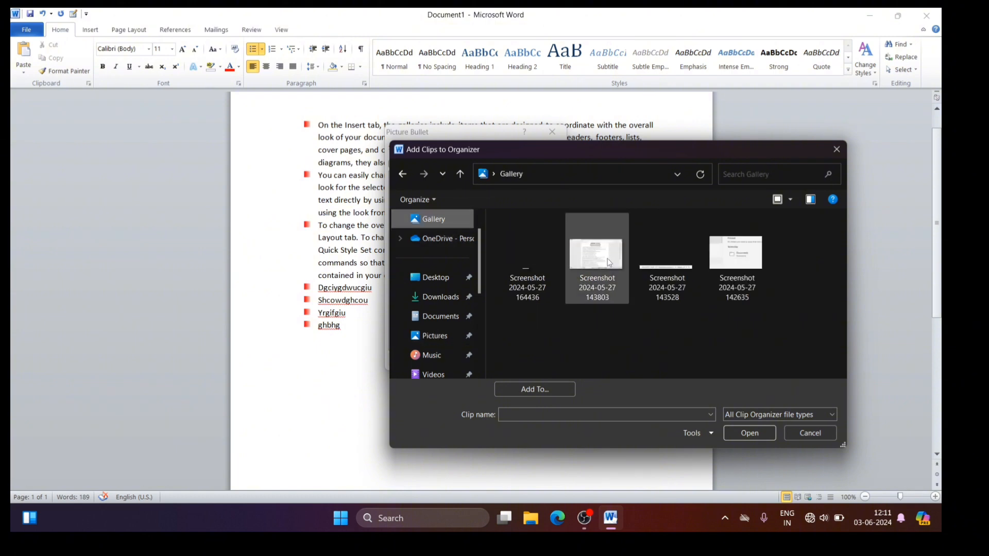
click(609, 263)
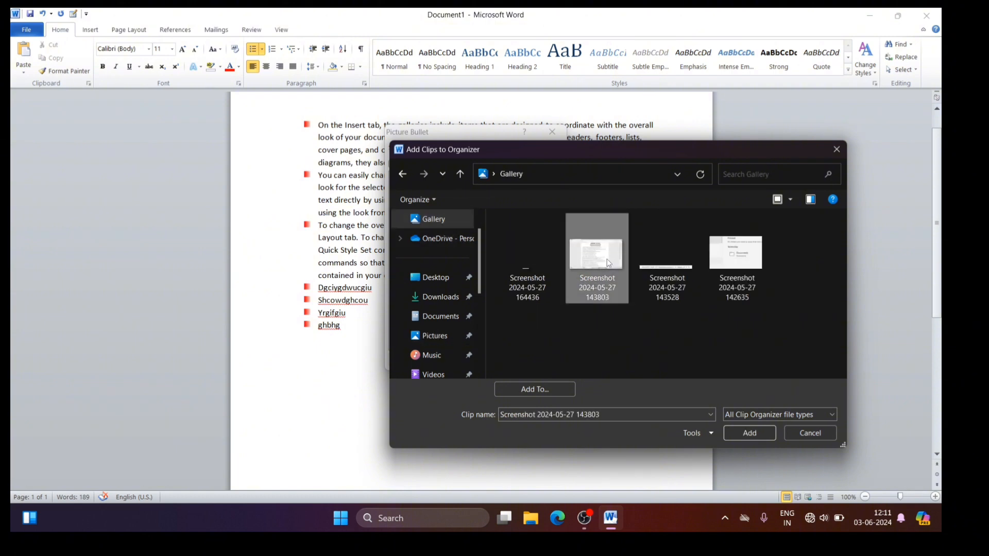
click(742, 433)
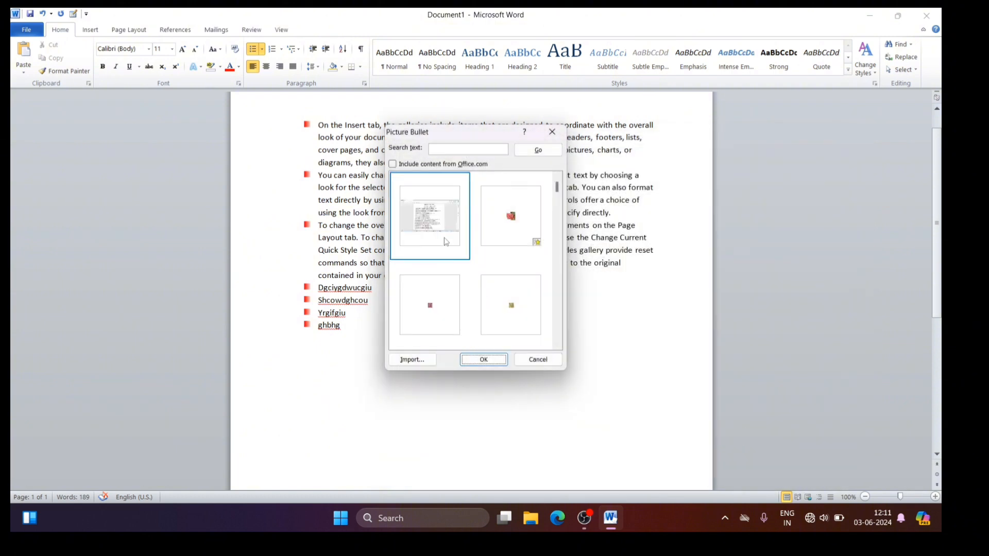
click(484, 360)
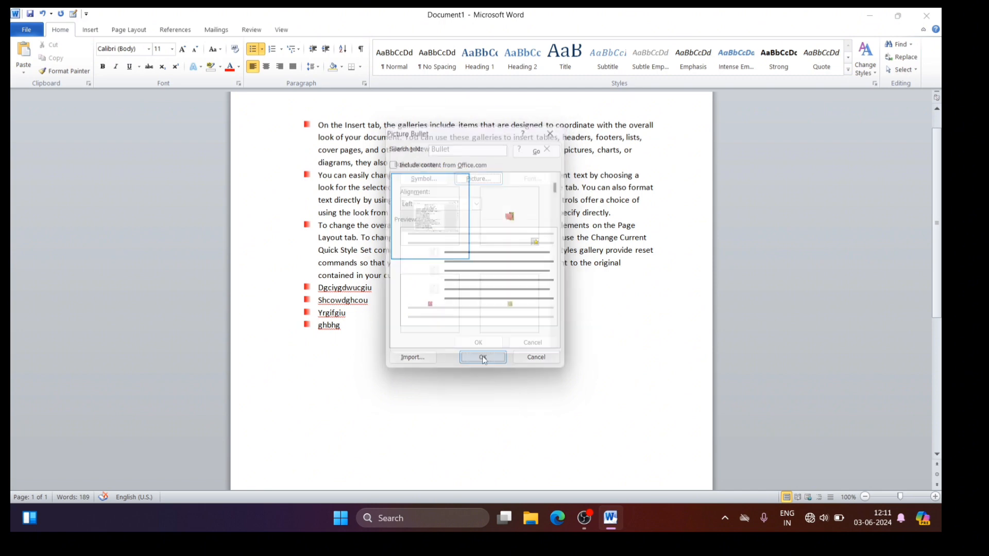
click(474, 348)
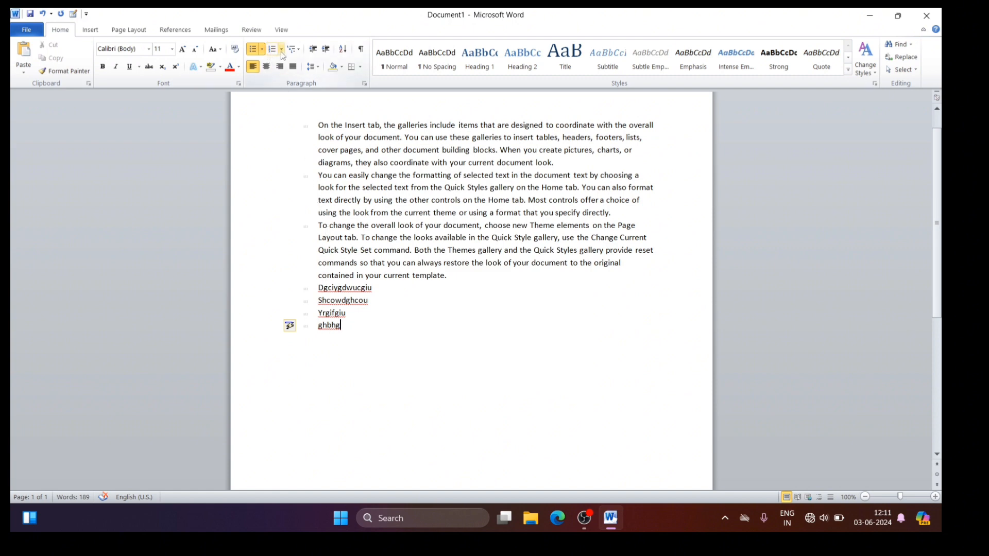
Step: Convert the bulleted list to a numbered list in the 1. 2. 3. format
click(281, 49)
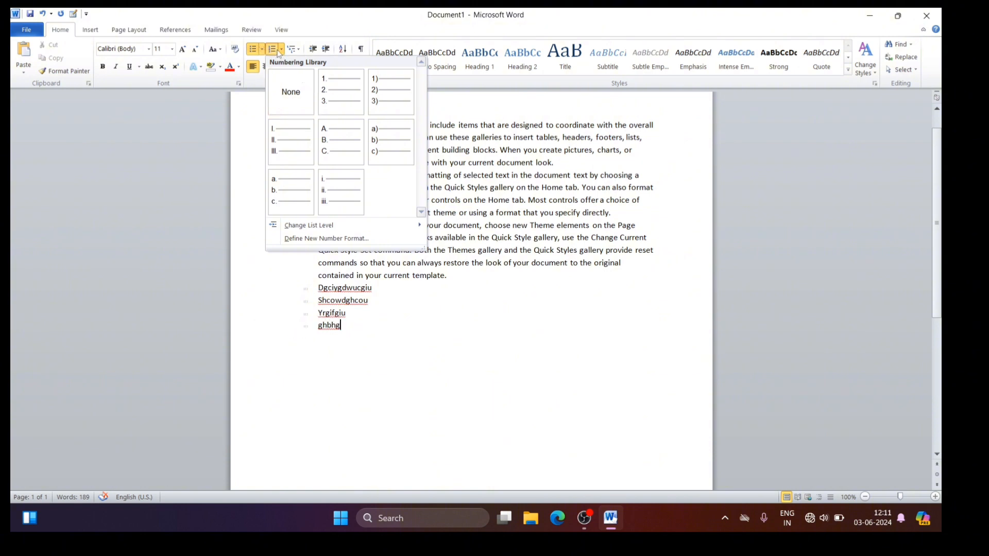
click(337, 99)
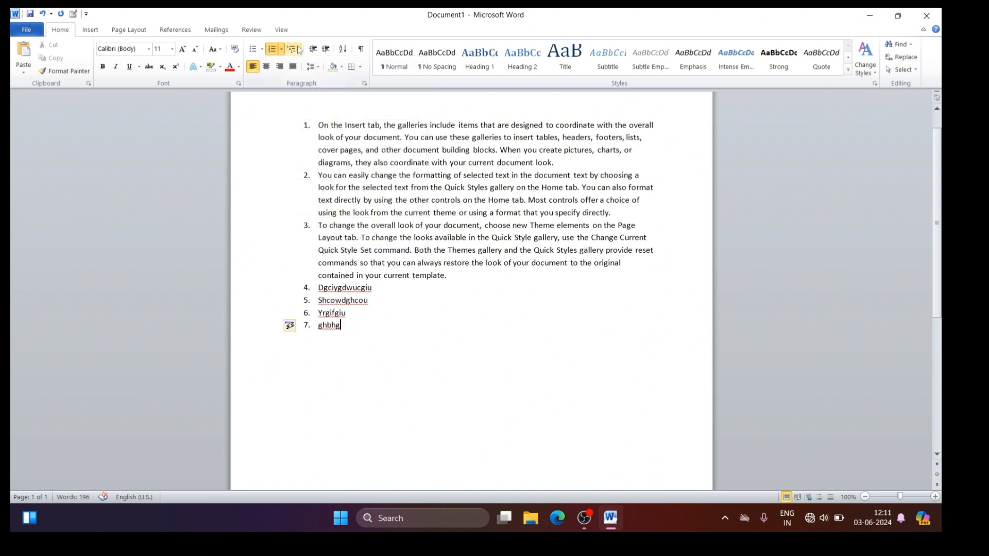
click(281, 50)
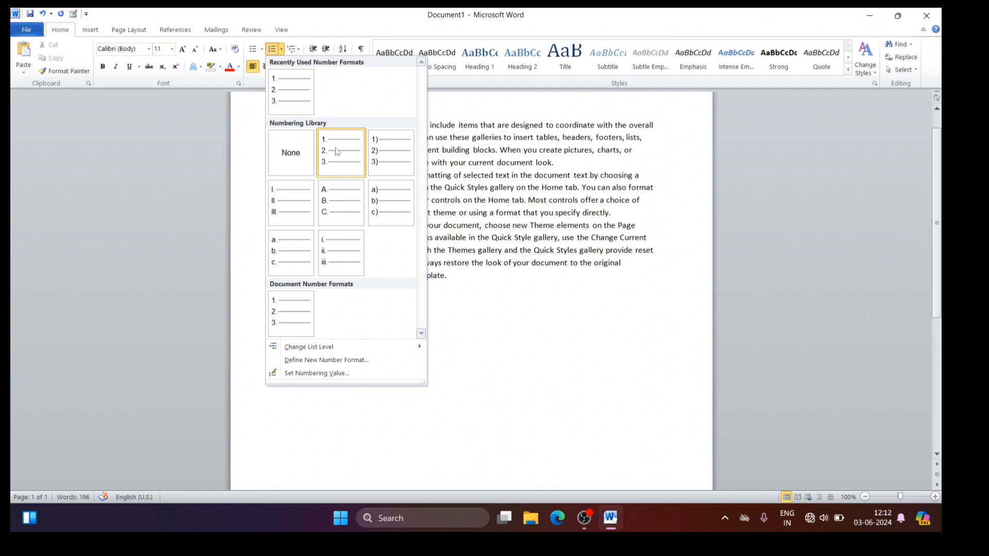
click(342, 165)
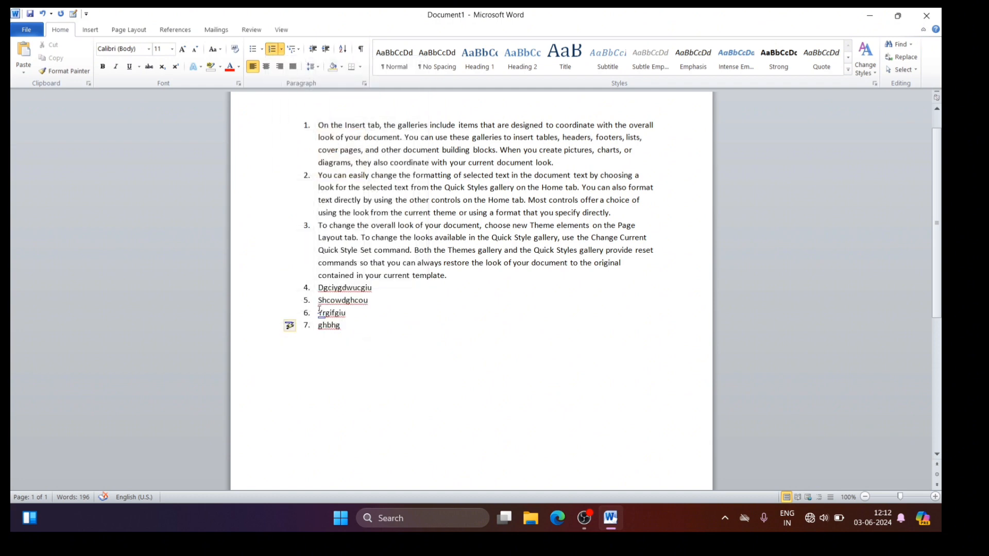
Step: Undo the numbering, the custom bullets and the last added list items, back to the "Shcowdgh" item
key(ctrl+z)
key(ctrl+z)
key(ctrl+z)
key(ctrl+z)
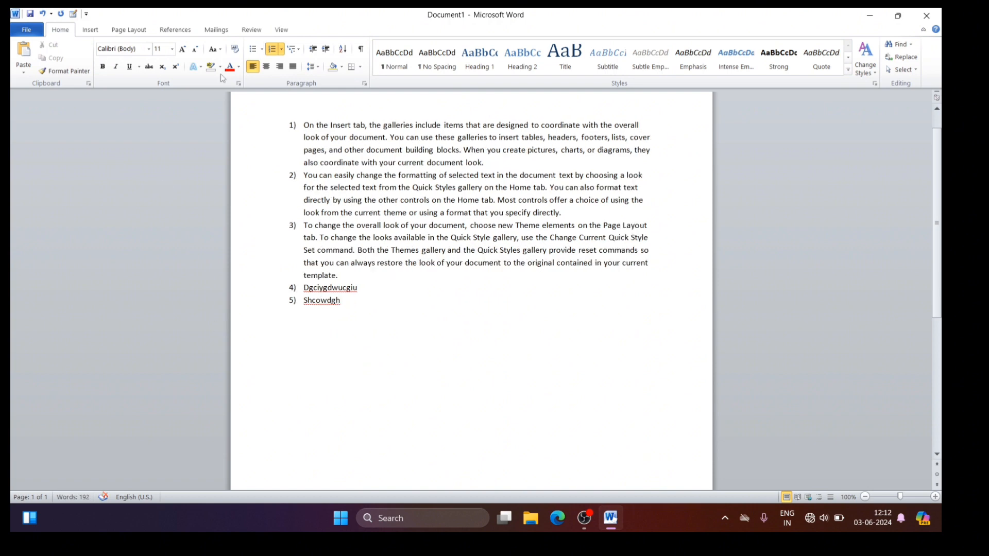
Step: Apply the multilevel list format with 1), a), i) levels to the list
click(299, 50)
mouse_move(368, 171)
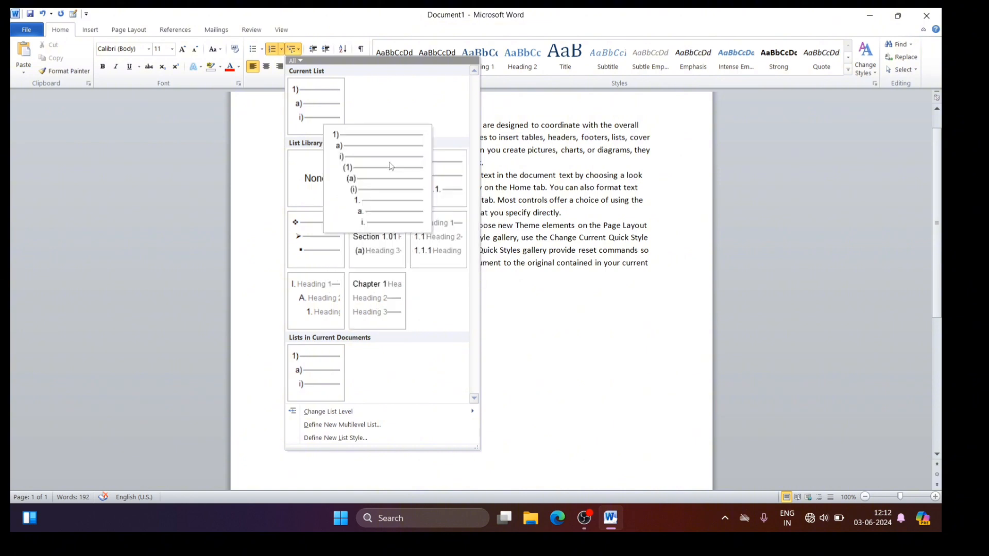
click(390, 166)
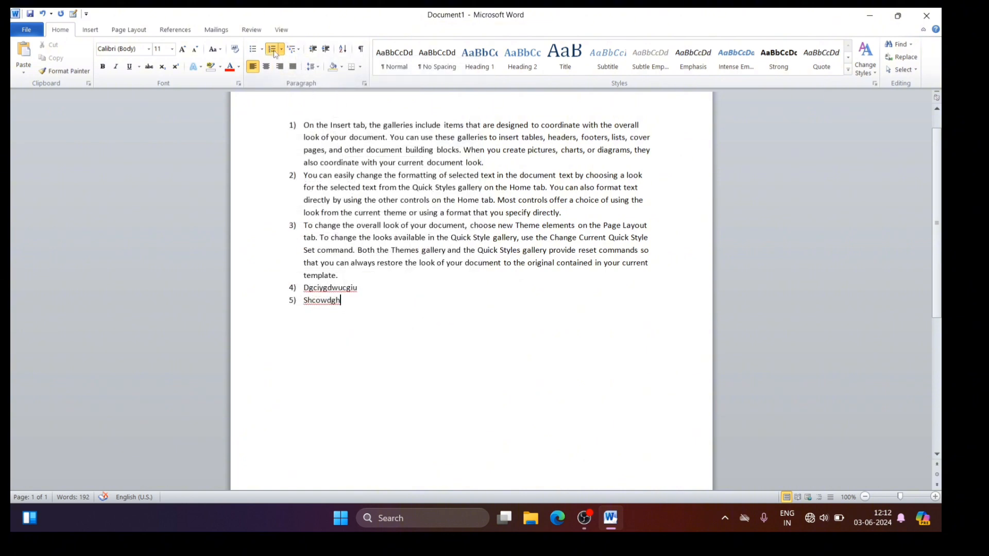
Step: Add two second-level items, "rjgoiejrogh" and "dfngnkjkdfhiodhfno", under the "Shcowdgh" item
key(Return)
key(Tab)
text(rjgoiejrogh)
key(Return)
text(dfngnkjkdfhiodhfno)
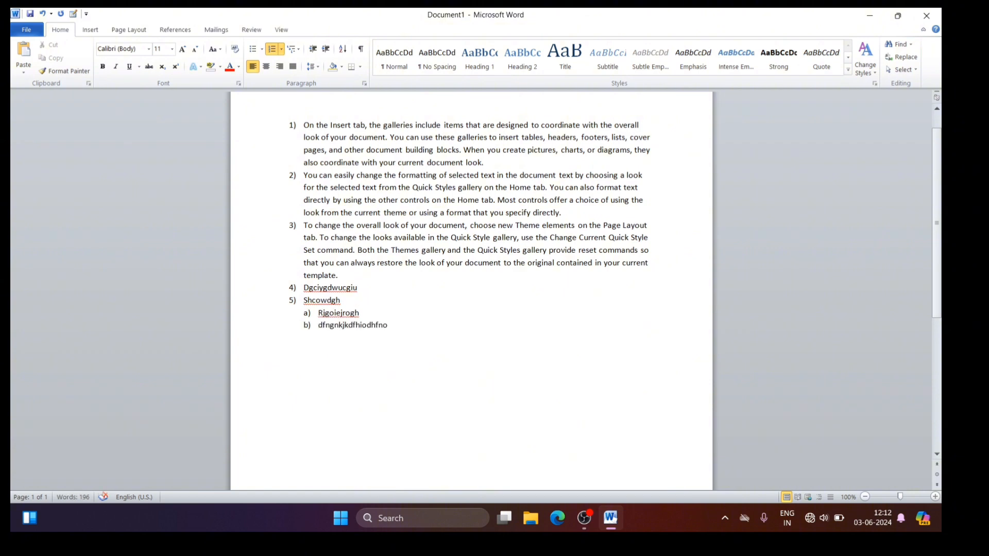
Step: Add three third-level items, "jgkjlehehj", "jhgkjhjn" and "rgjrtjior", under item b)
key(Return)
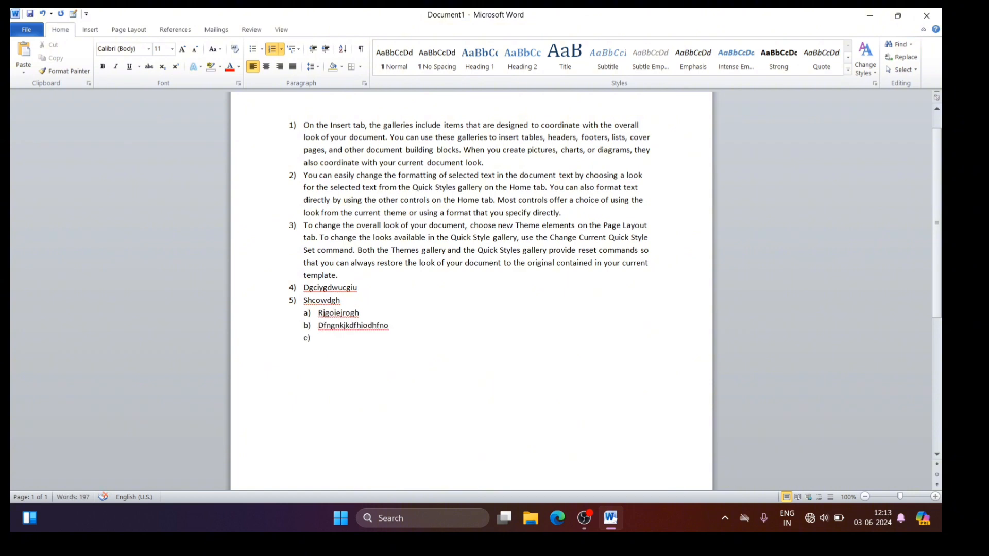
key(Tab)
text(jgkjlehehj)
key(Return)
text(jhgkjhjn)
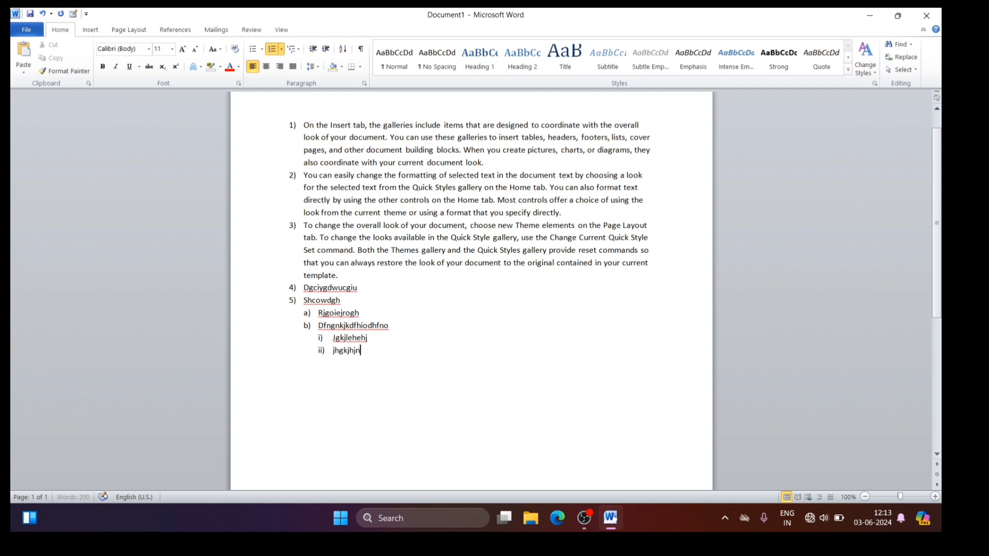
key(Return)
text(rgjrtjior)
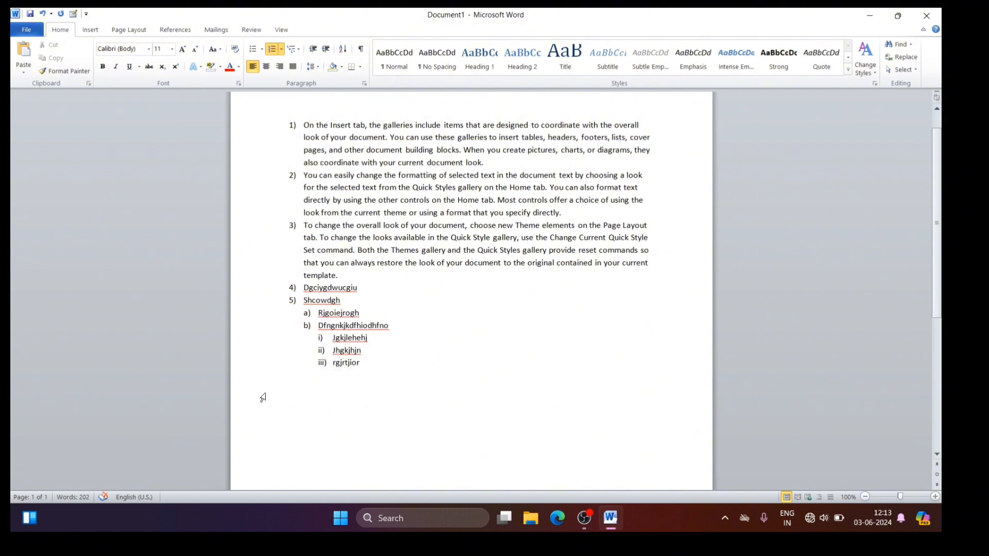
Step: Add a first-level item reading "oiohohiodoig" after the third-level items
key(Return)
key(shift+Tab)
key(shift+Tab)
text(oiohohiodoig)
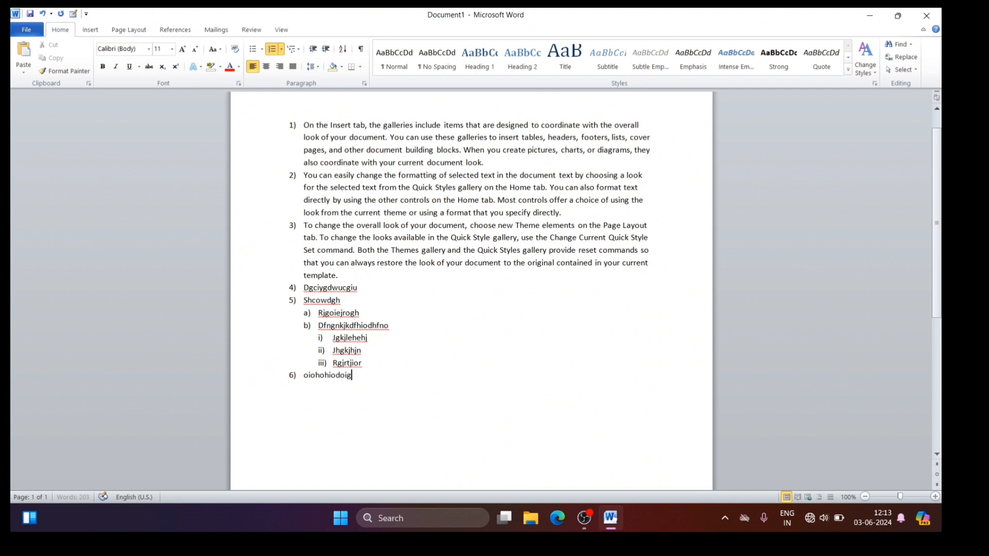
Step: Under item 6), add the second-level item "qwdkuef" with a third-level item "sdhcsdkjgckjsdjhc" beneath it
key(Return)
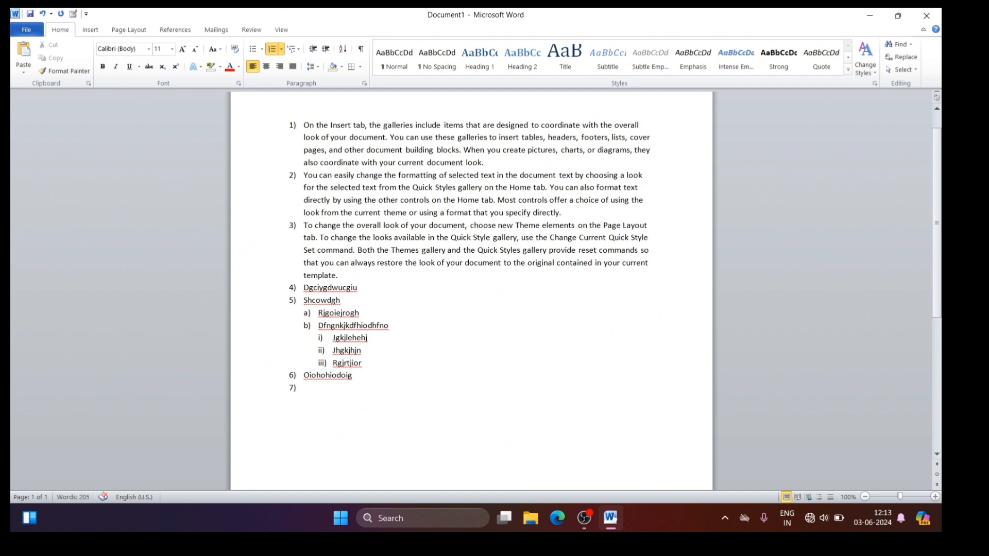
key(Tab)
text(qwdkuef)
key(Return)
key(Tab)
text(sdhcsdkjgckjsdjhc)
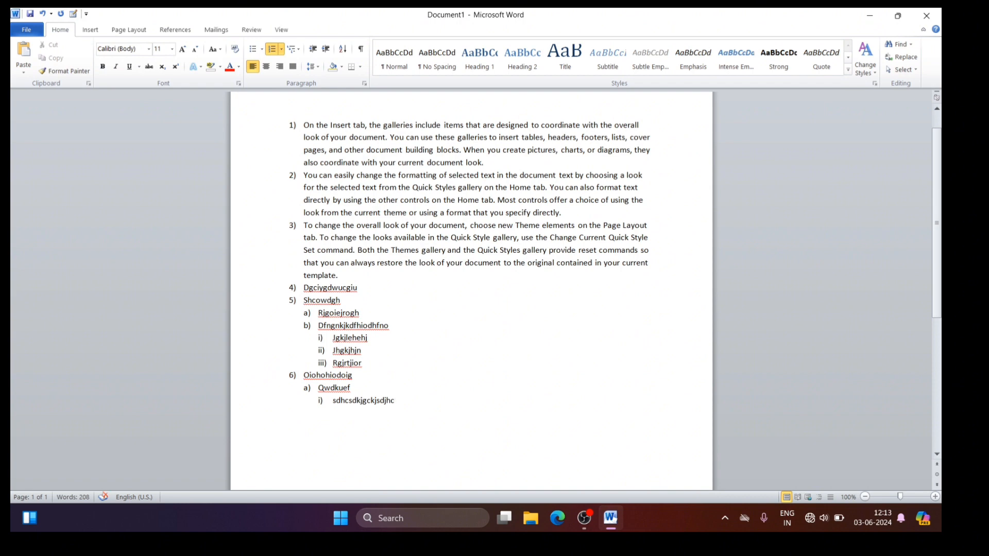
Step: Return to the first list level and add an item reading "dbj" at the end of the list
key(Return)
key(shift+Tab)
key(shift+Tab)
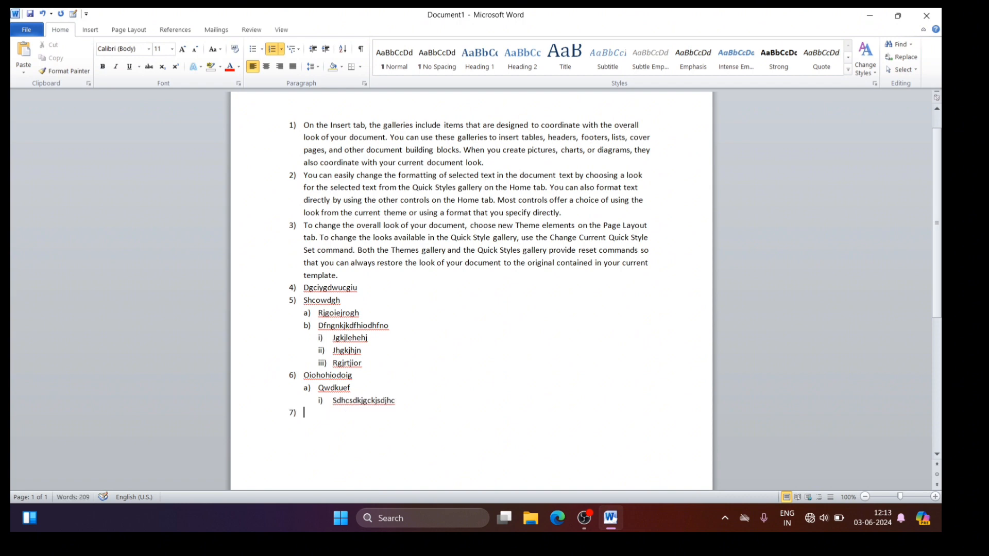
text(dbj)
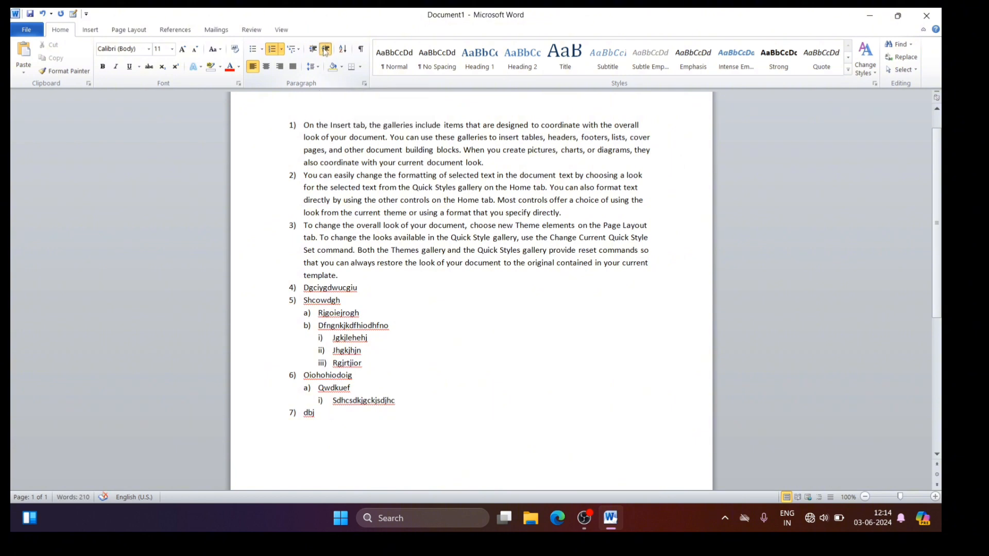
Step: Try increasing the whole numbered list's indent, and decrease it back to its original position
click(325, 49)
click(326, 50)
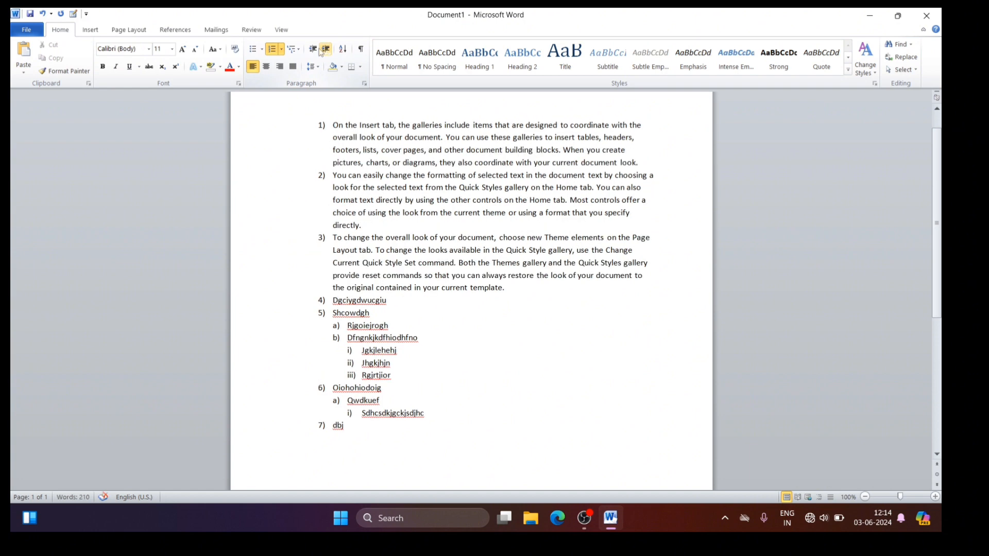
click(313, 49)
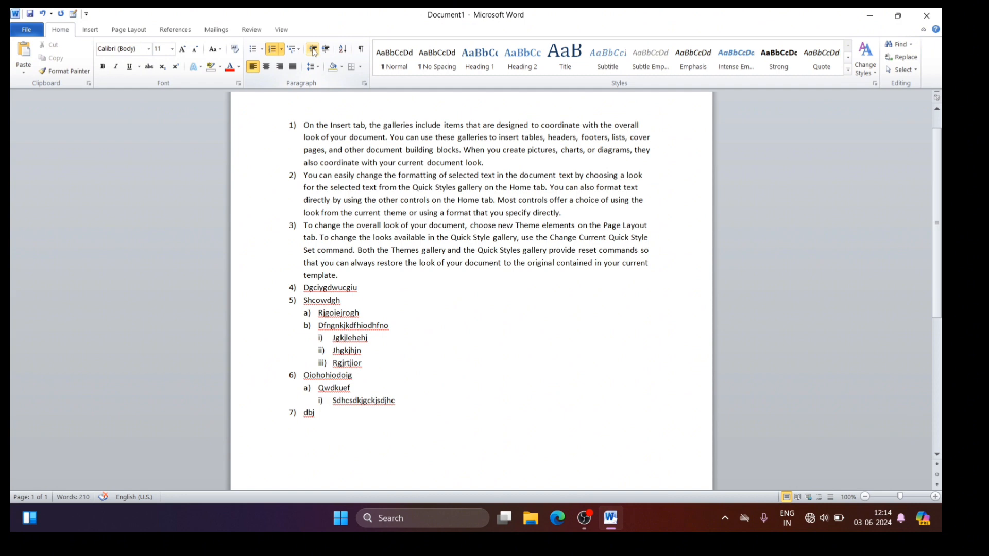
click(326, 50)
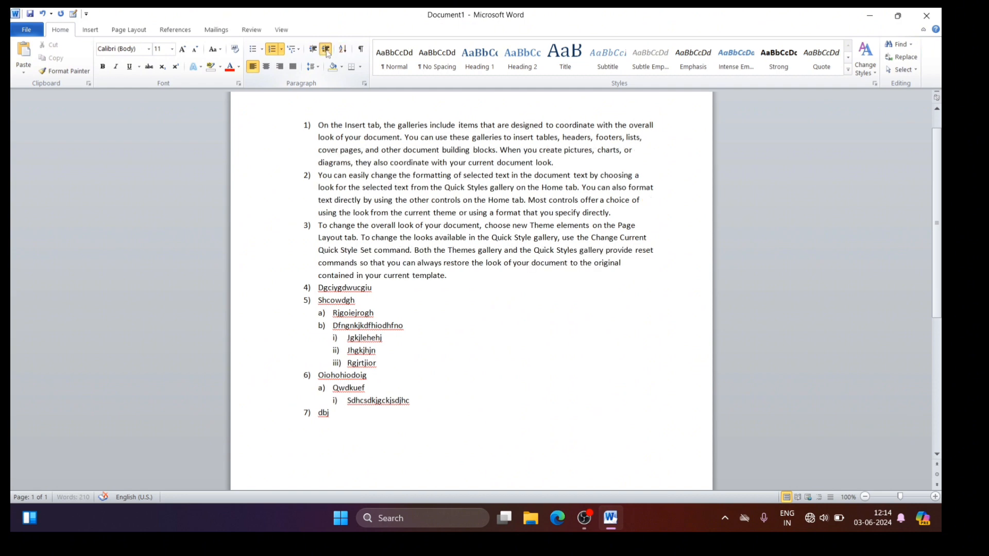
click(326, 51)
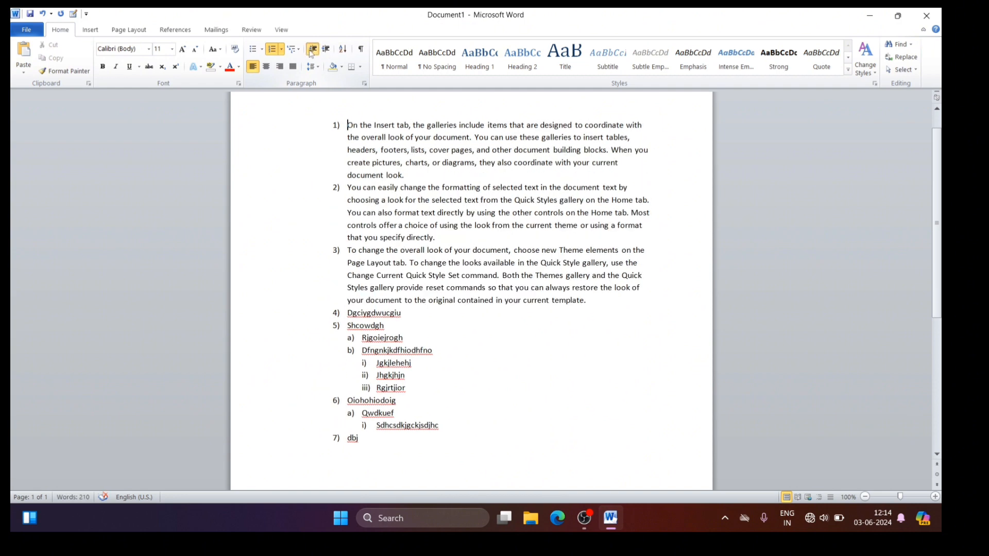
click(312, 50)
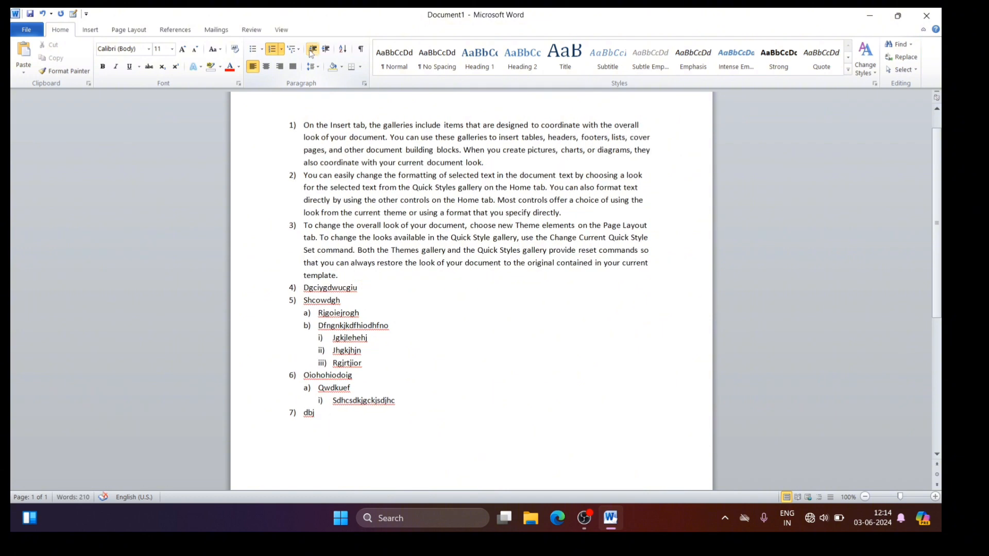
Step: Display the ruler above and beside the document, and return to the paragraph formatting tools
click(282, 31)
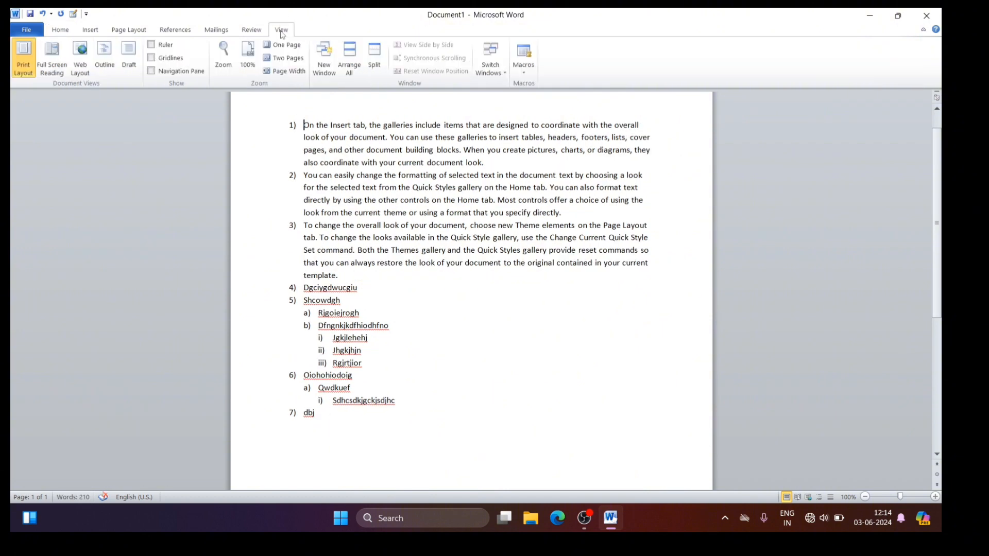
click(151, 45)
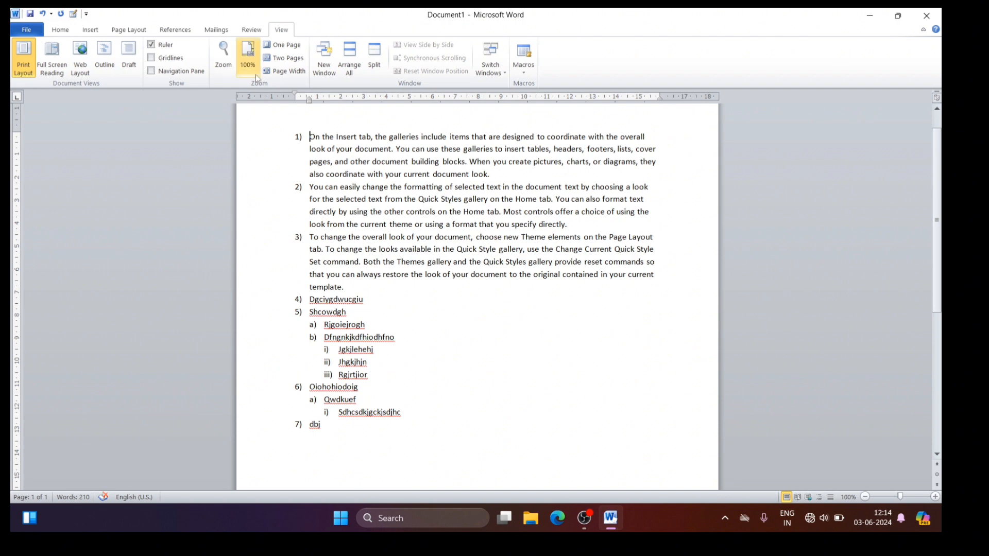
click(62, 30)
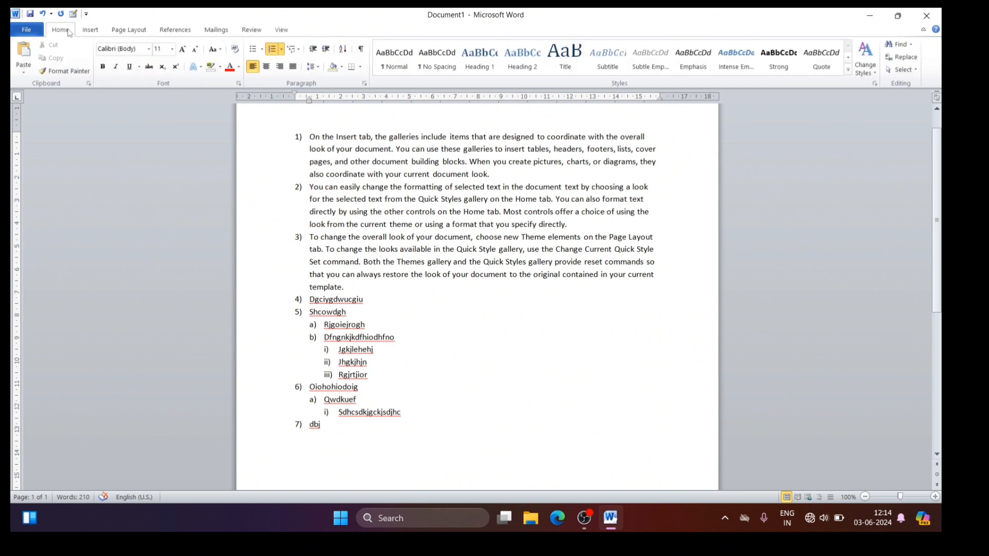
Step: Try the increased indent on the numbered list against the ruler, and restore the list's original indent
click(325, 50)
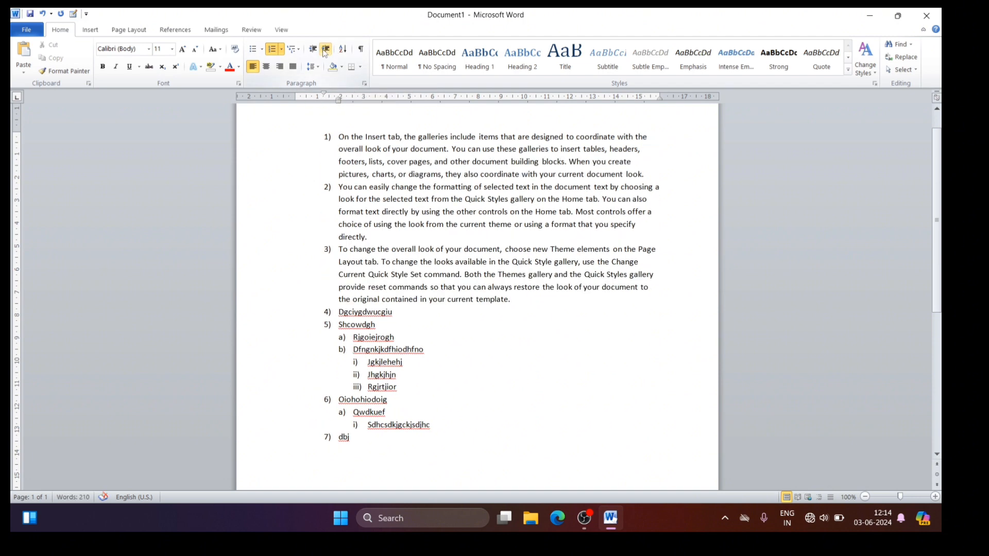
click(324, 50)
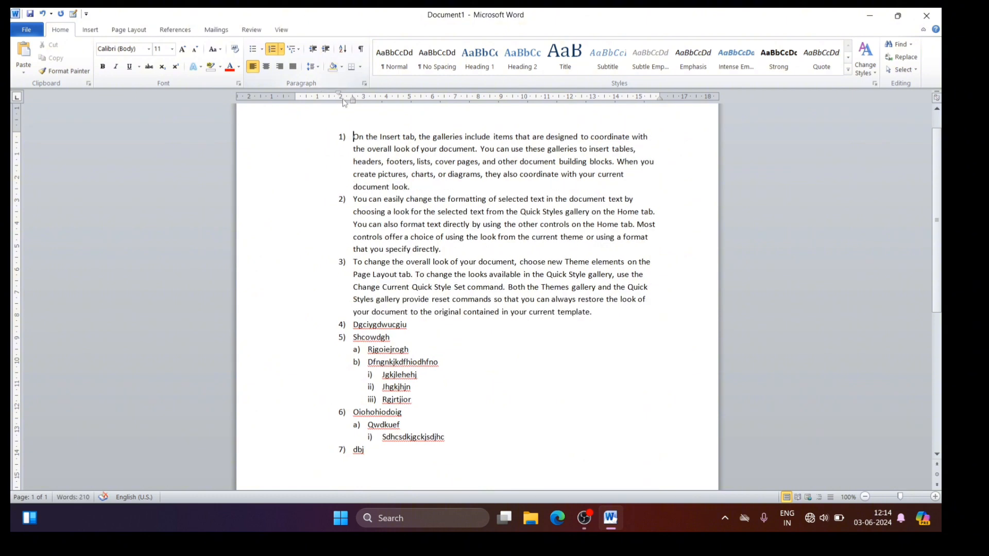
click(313, 50)
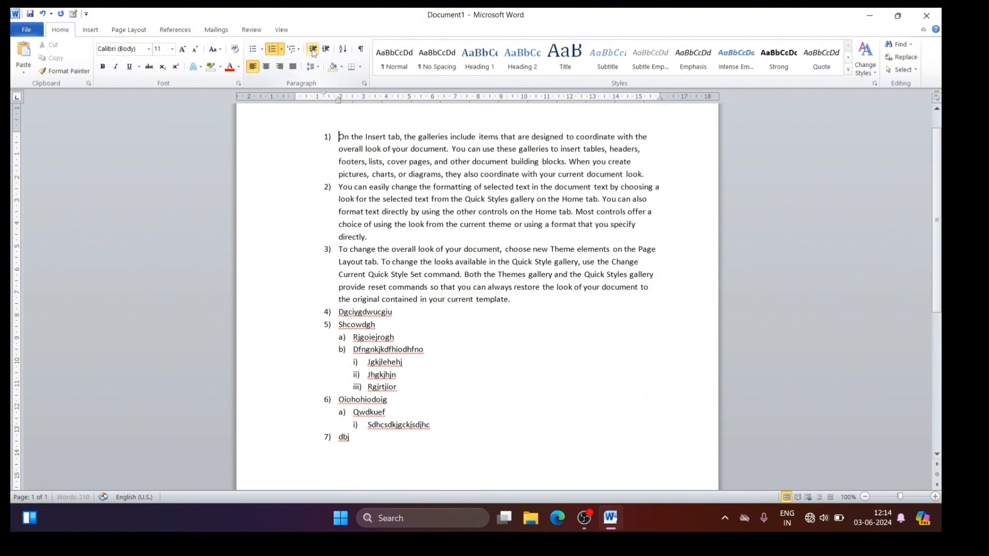
click(312, 50)
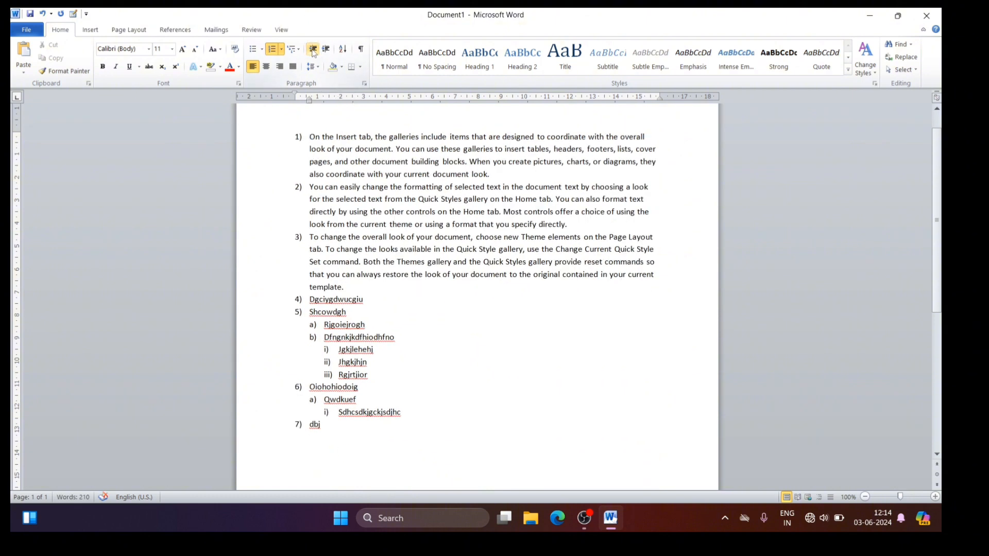
click(312, 50)
Step: Delete everything from the last line of item 2 to the end of the list, and start an unnumbered paragraph below
drag(282, 227, 634, 459)
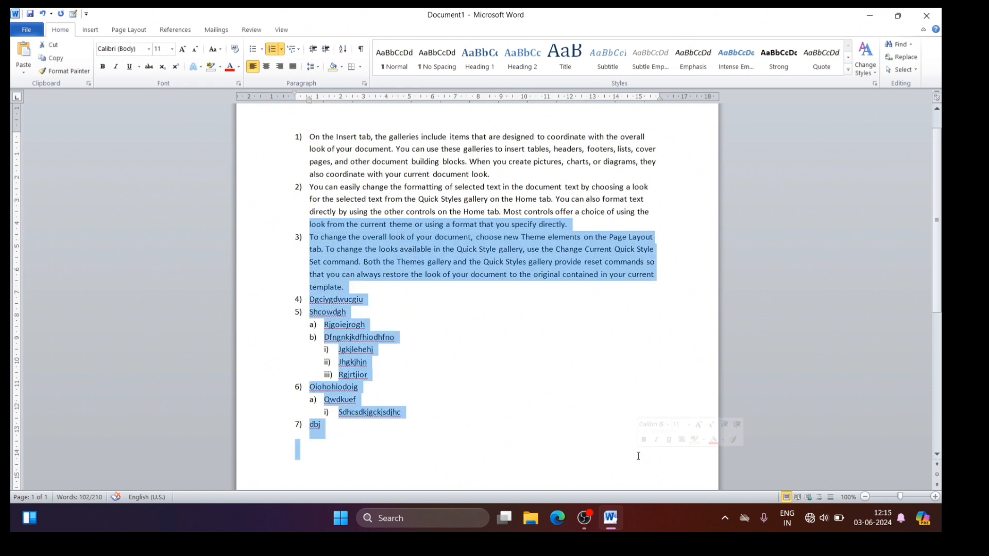
key(Delete)
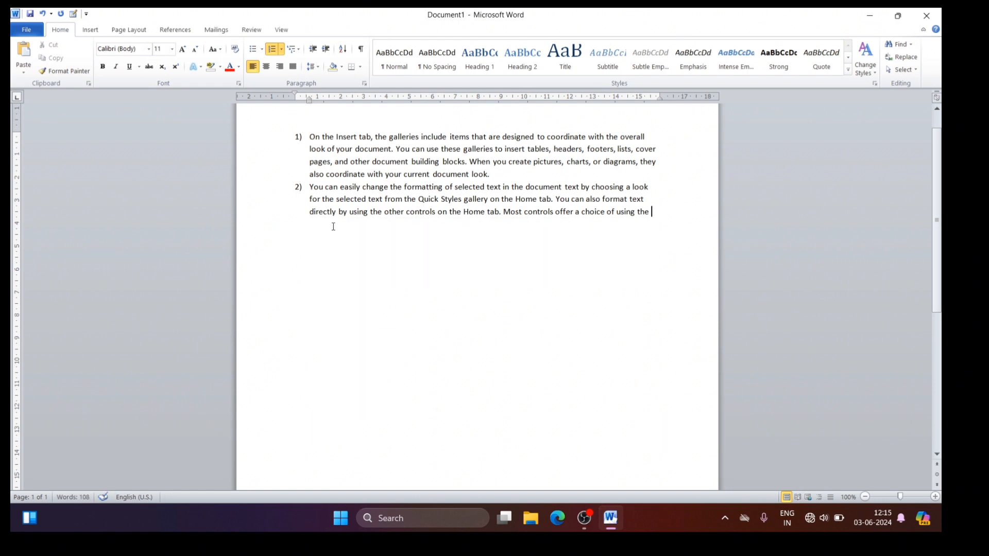
key(Return)
Step: Enter the numbers 8, 3, 7, 6, 1 and 5 on separate lines below the numbered list
key(Return)
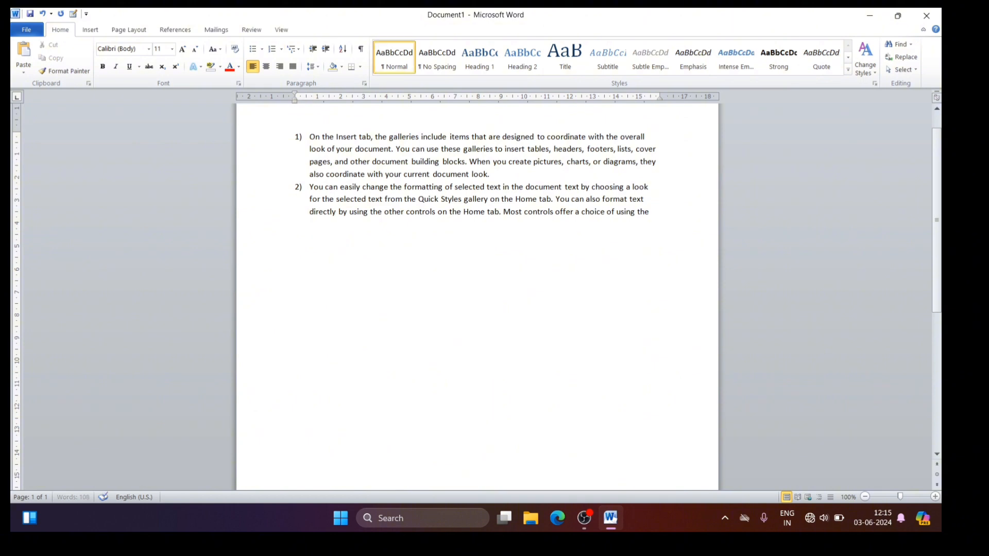
text(8 )
text(3)
key(Return)
text(7)
key(Return)
text(6 1)
key(Return)
text(5)
Step: Sort the six numbers below the list as Number type in ascending order
drag(293, 233, 342, 342)
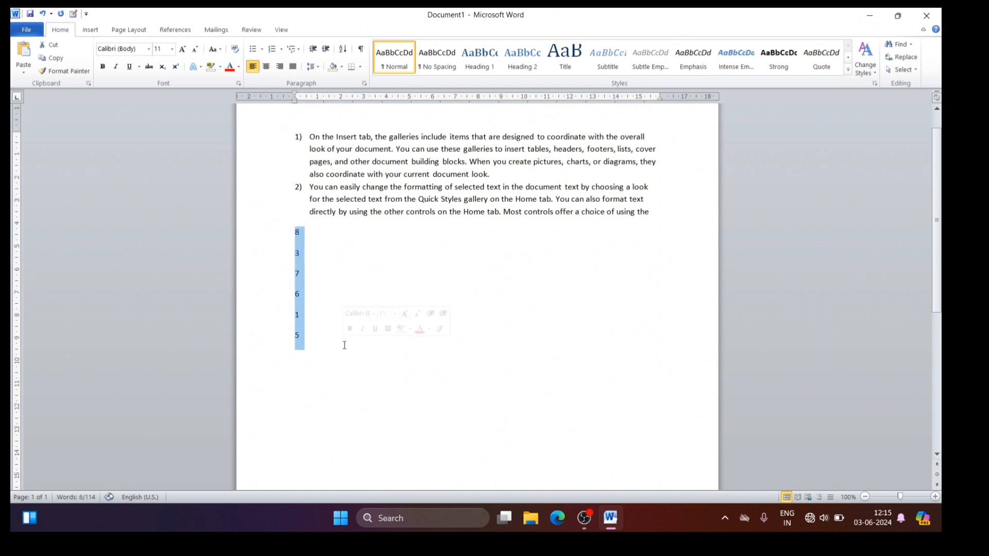
click(342, 53)
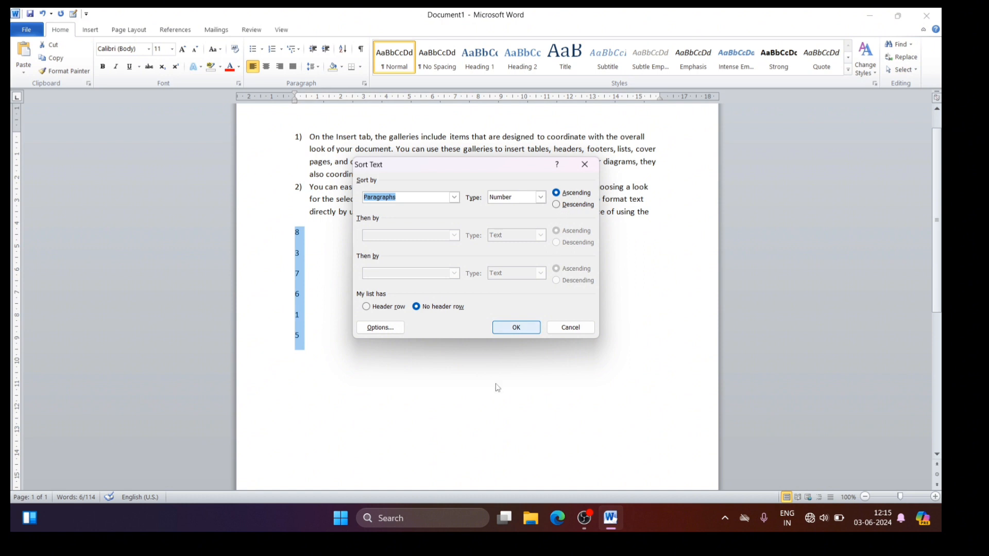
click(514, 329)
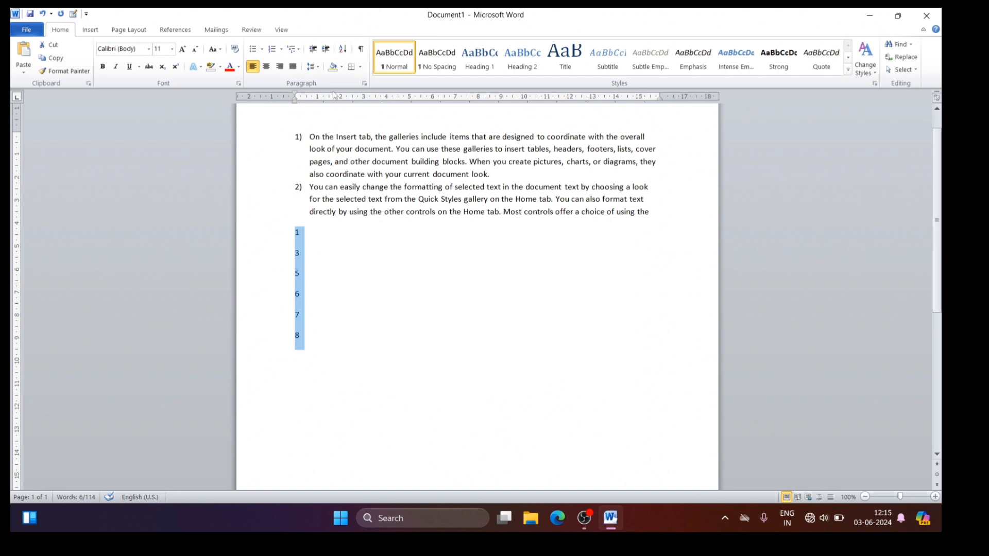
Step: Sort the same six numbers in descending order
click(344, 51)
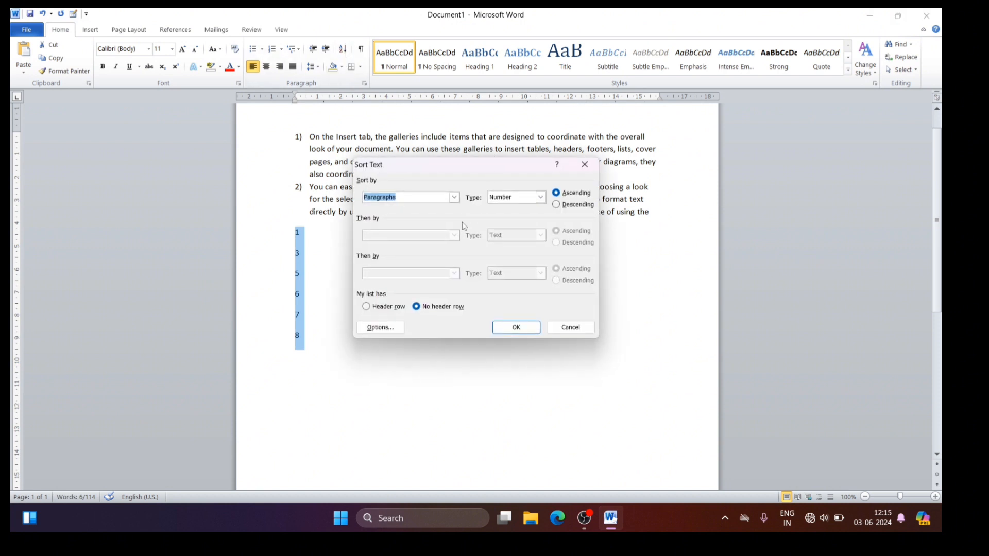
click(558, 205)
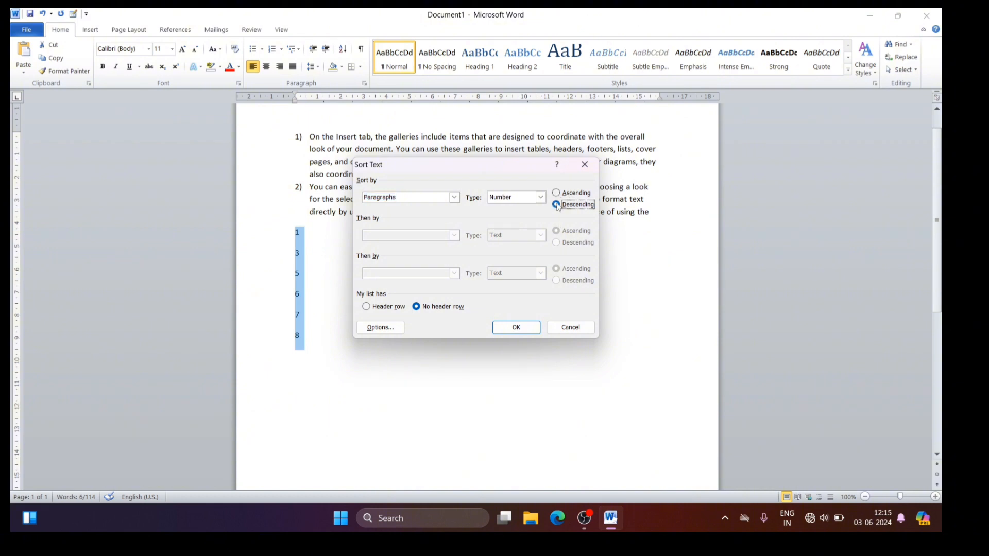
click(505, 328)
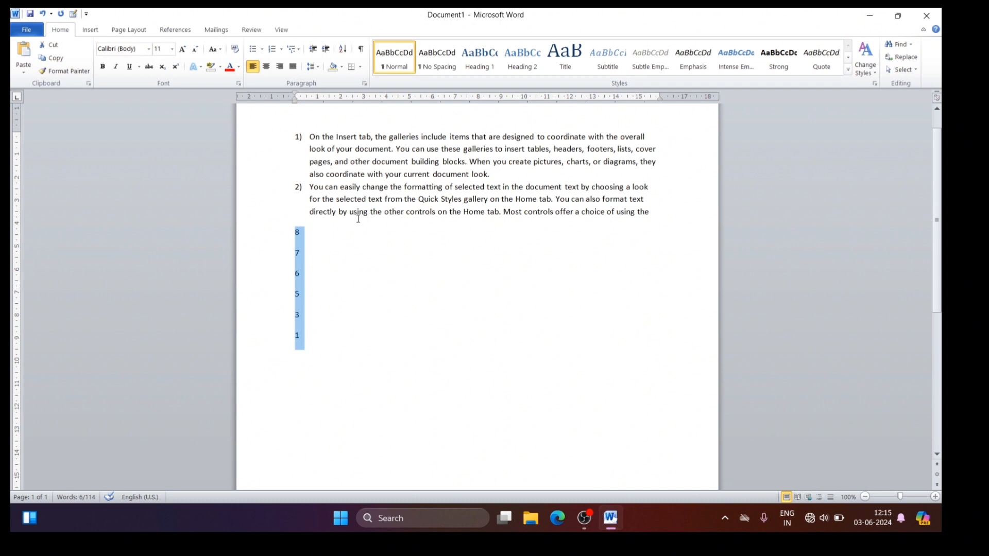
Step: Show the paragraph marks and append "ufgiergiu" to the line containing 8
click(359, 50)
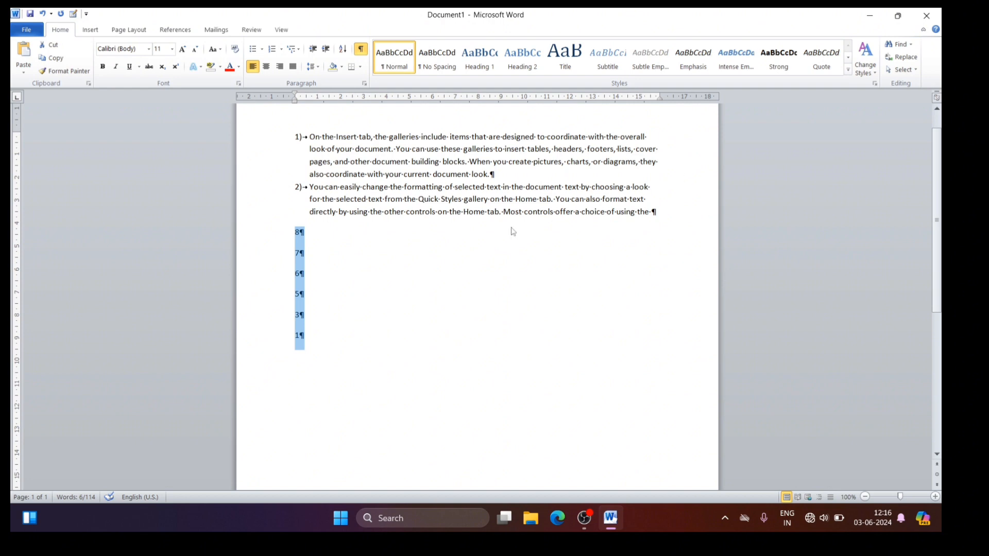
click(323, 238)
text(ufgiergiu)
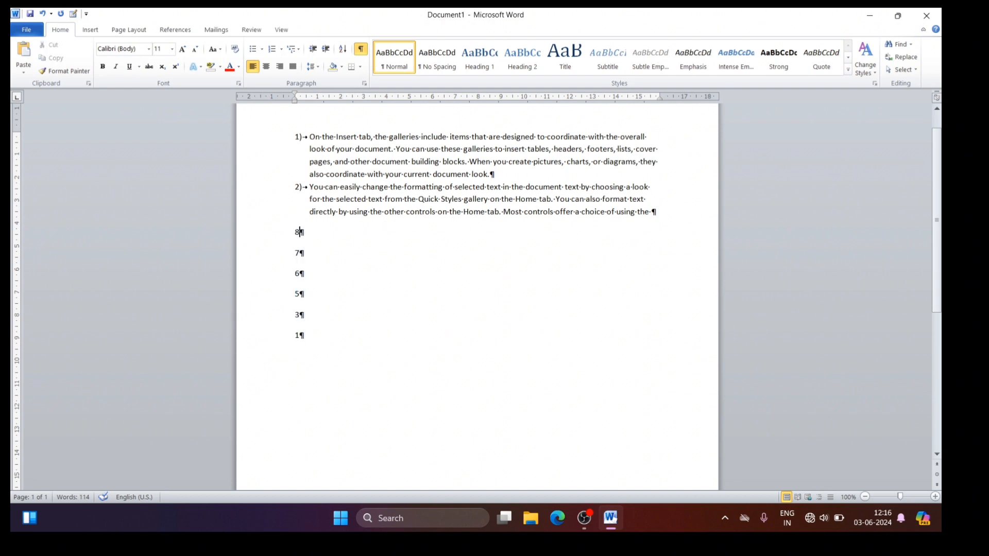
Step: Below that line, add the paragraph "rrgfiurgiuhiuh dfhviurh hrhbjb urhureb heouwheuo wuehyue yuedioweyd wuyheduywe wedyiuw"
key(Return)
text(rrgfiurgiuhiuh dfhviurh hrhbjb urhureb )
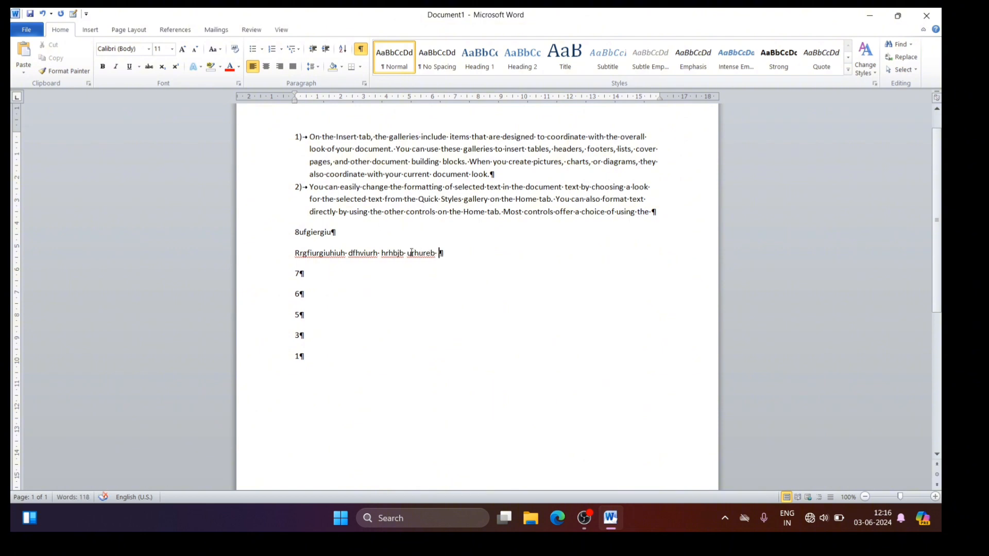
text(heouwheuo wuehyue yuedioweyd wuyheduywe wedyiuw)
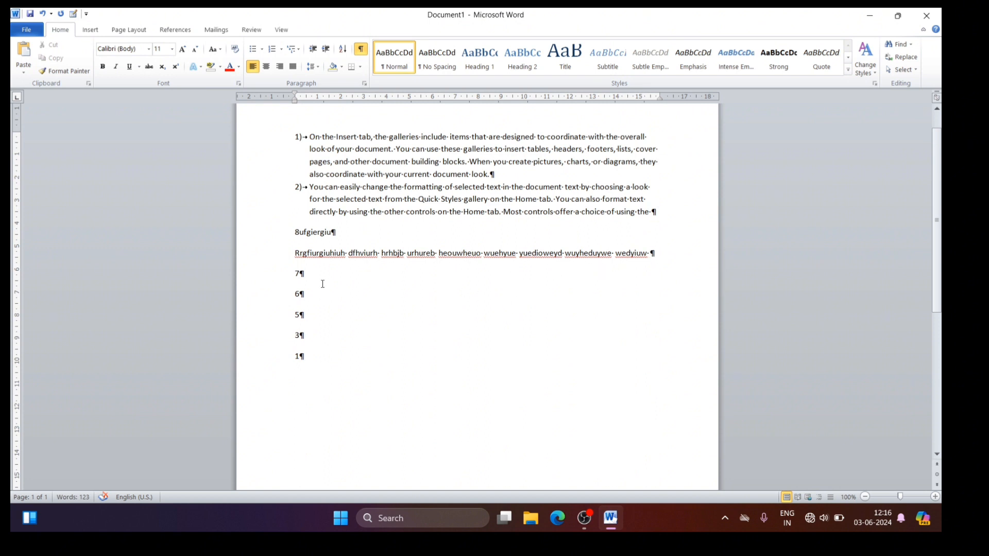
Step: Add several spaces and "bigds sdggd c dbcs c sd sduchsduhc" after the 7, and hide the paragraph marks
click(302, 275)
text(bigds sdggd c dbcs c sd sduchsduhc)
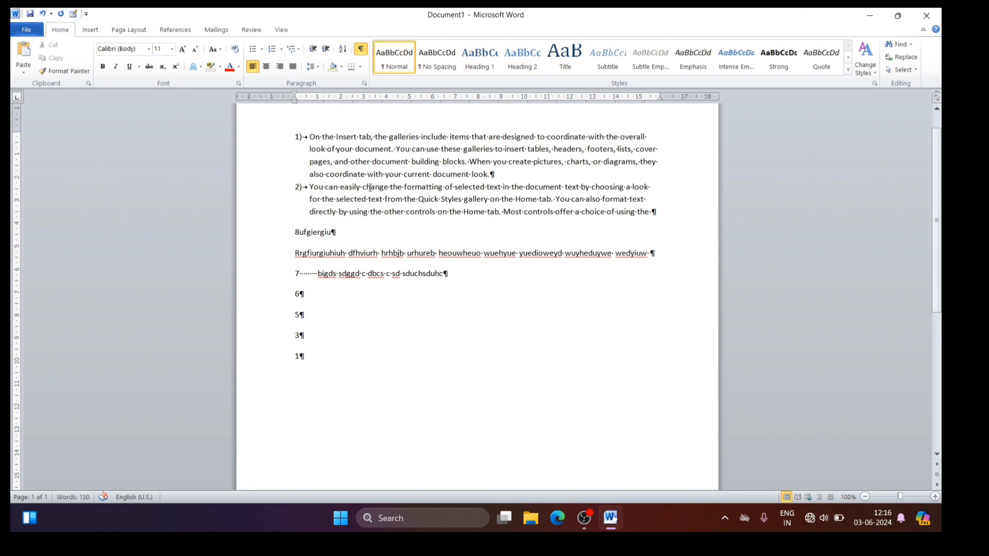
click(362, 51)
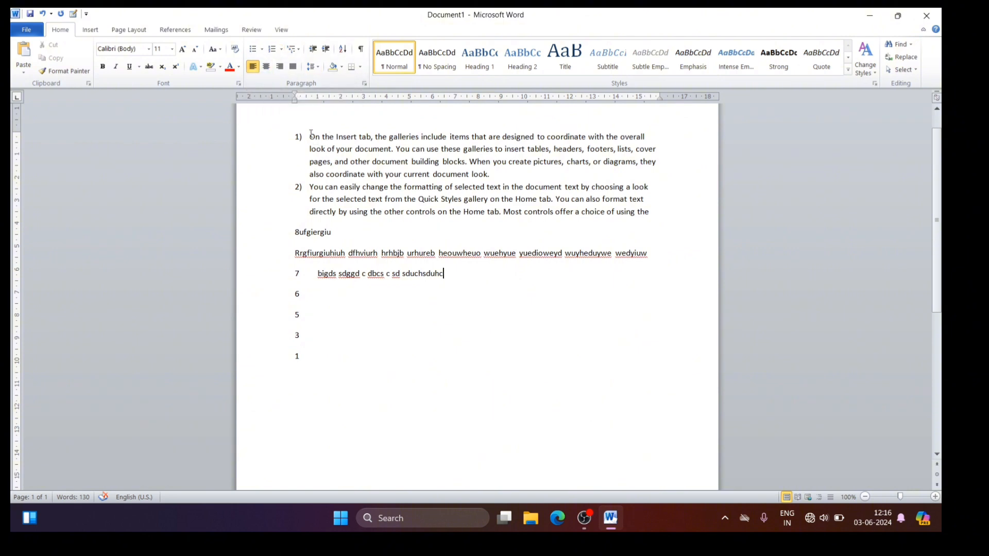
Step: Insert an unnumbered line reading "Computer" above the first list item
click(310, 133)
key(Return)
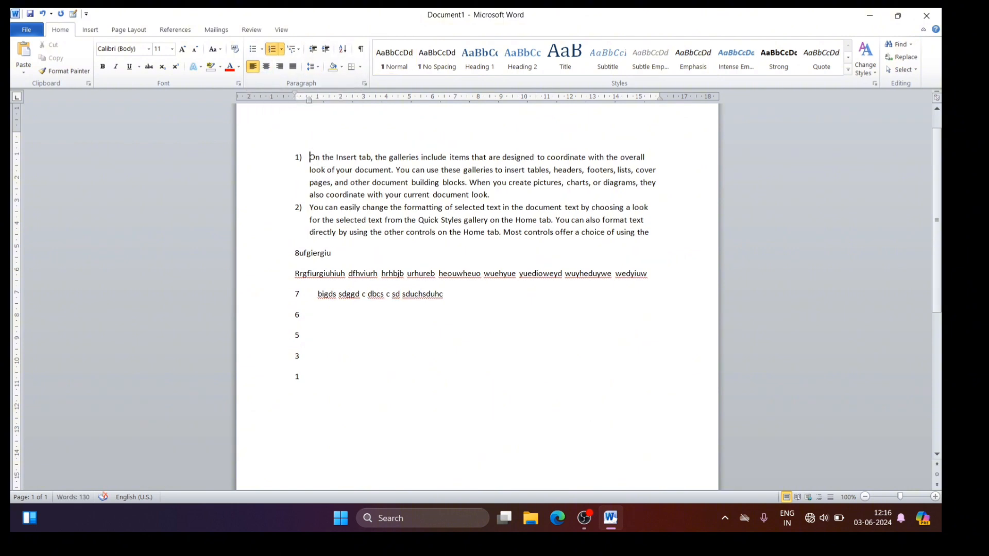
key(BackSpace)
text(Compu)
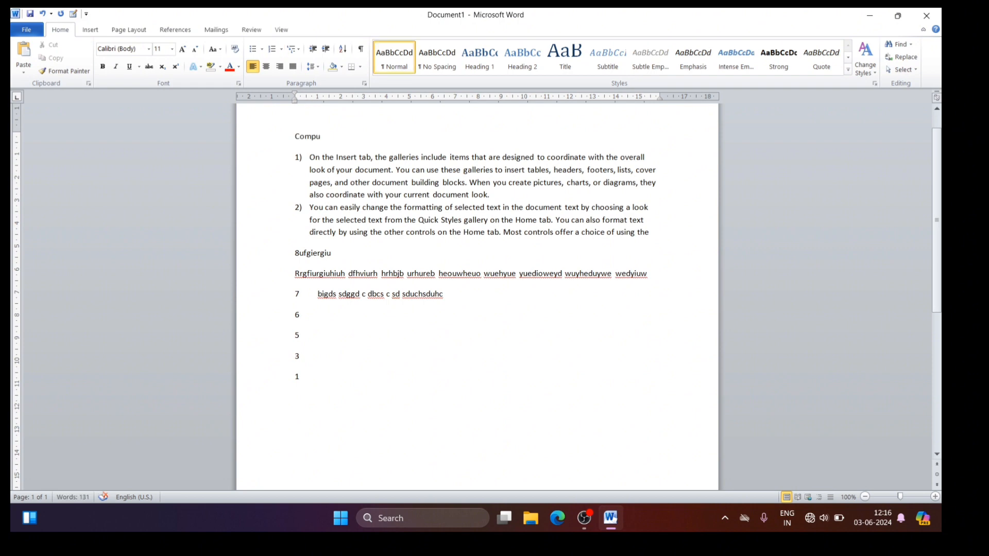
text(ter)
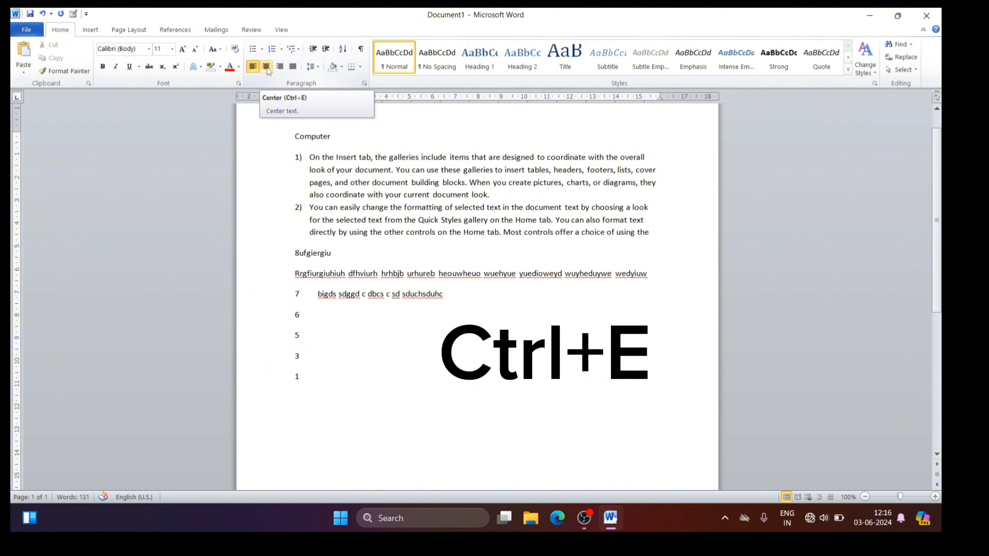
Step: Align the "Computer" line center, left, right and center again in turn, and finish with it justified
key(ctrl+e)
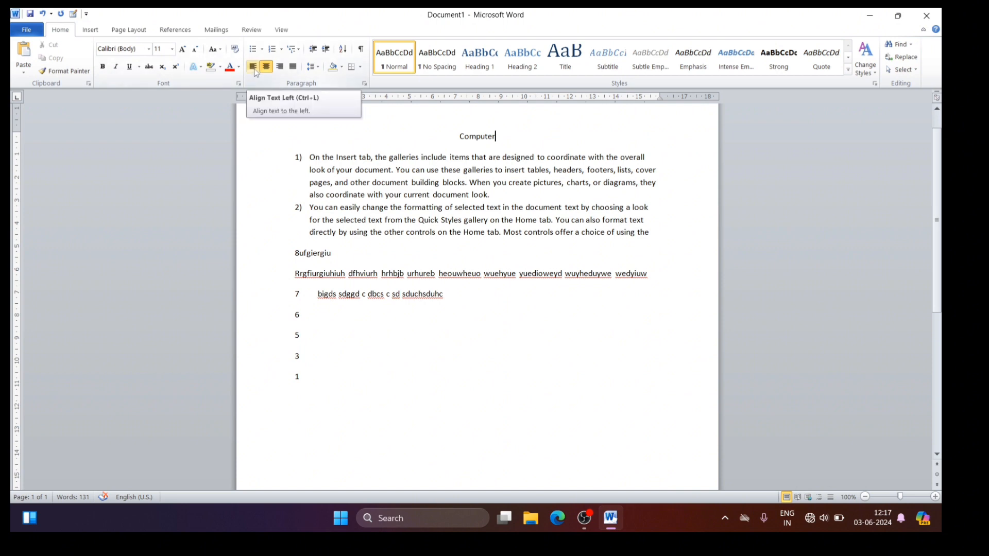
key(ctrl+l)
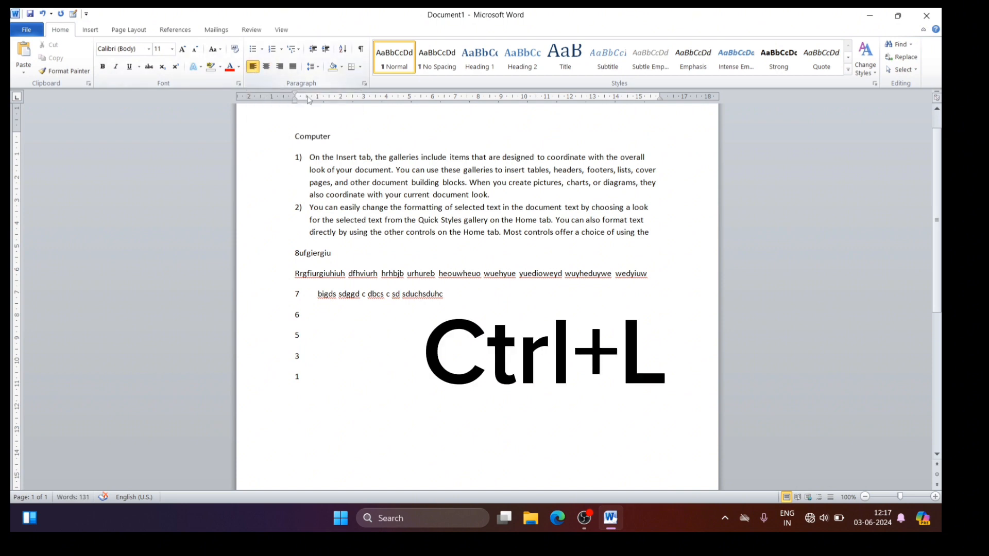
click(280, 67)
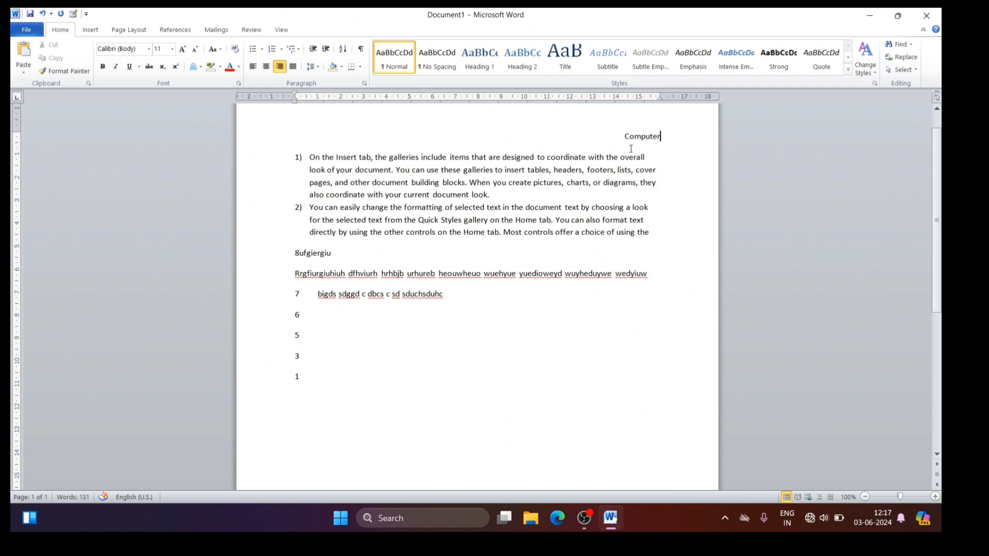
click(267, 68)
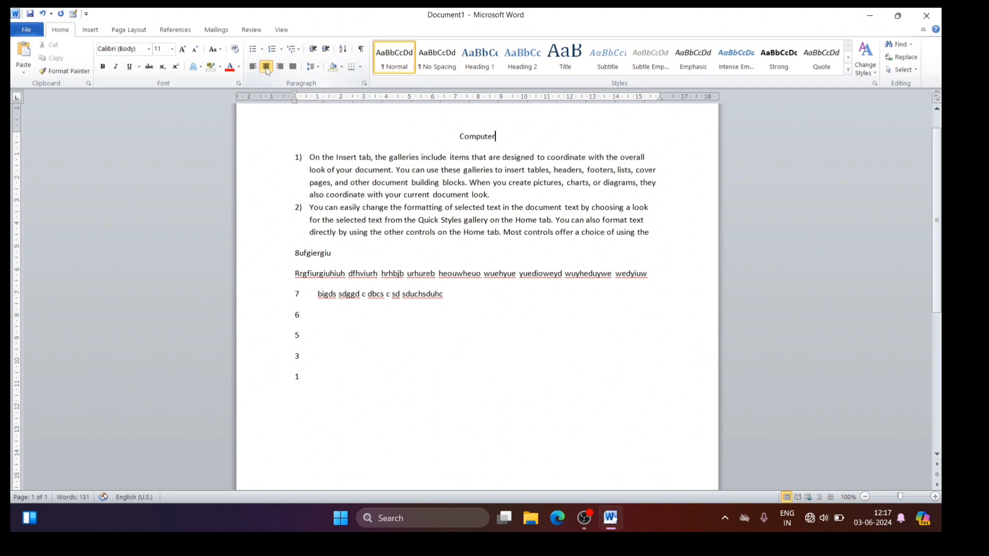
click(294, 68)
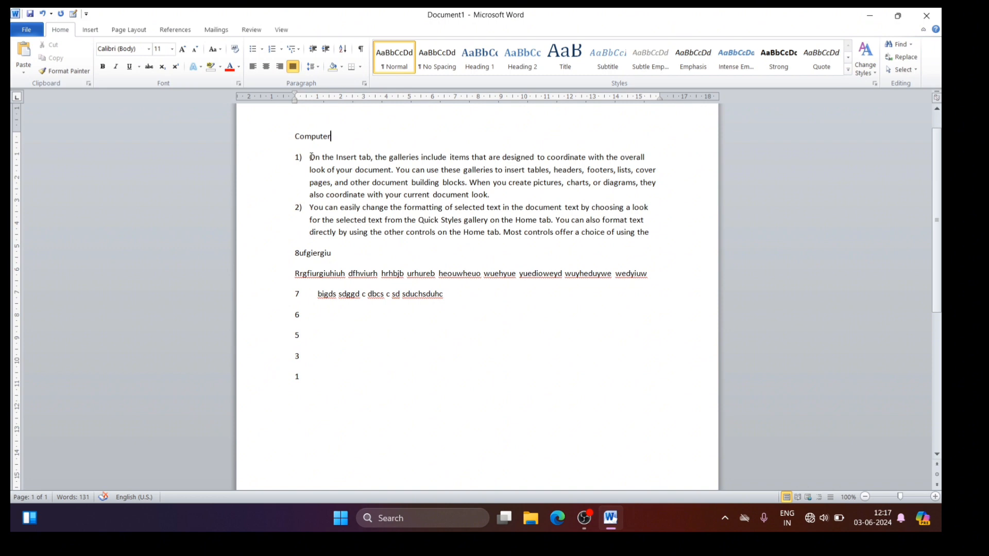
Step: Justify the text from the first numbered item through the line beginning with 7
drag(310, 156, 569, 297)
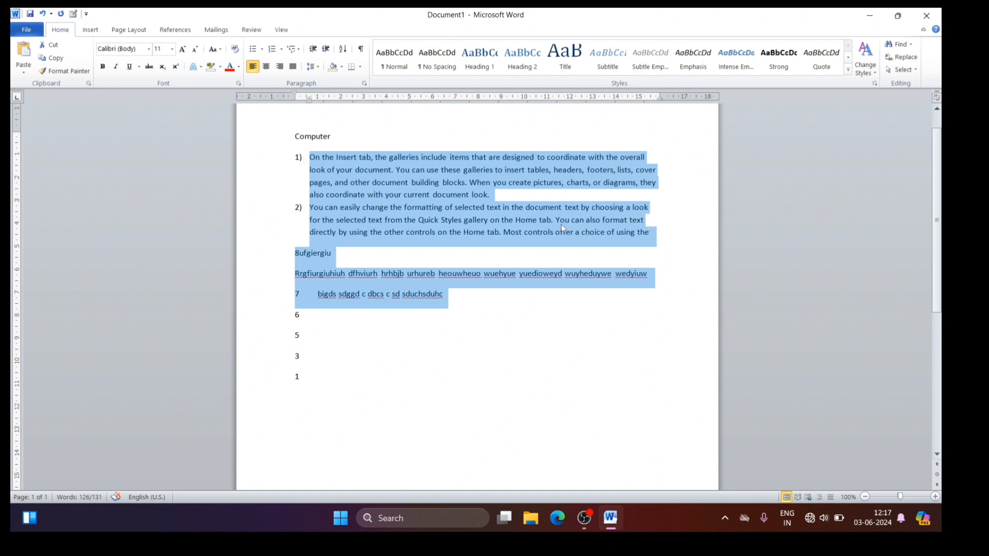
click(298, 70)
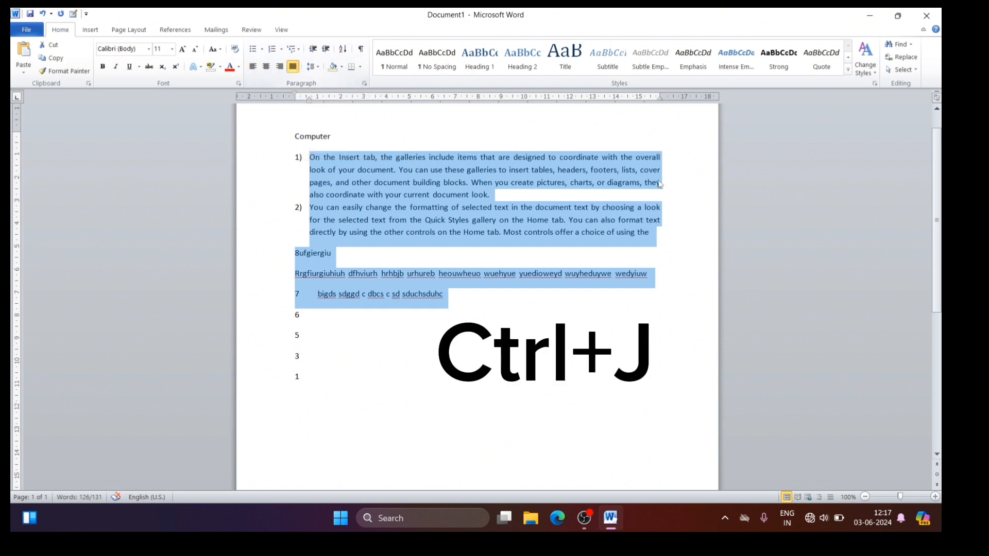
click(403, 132)
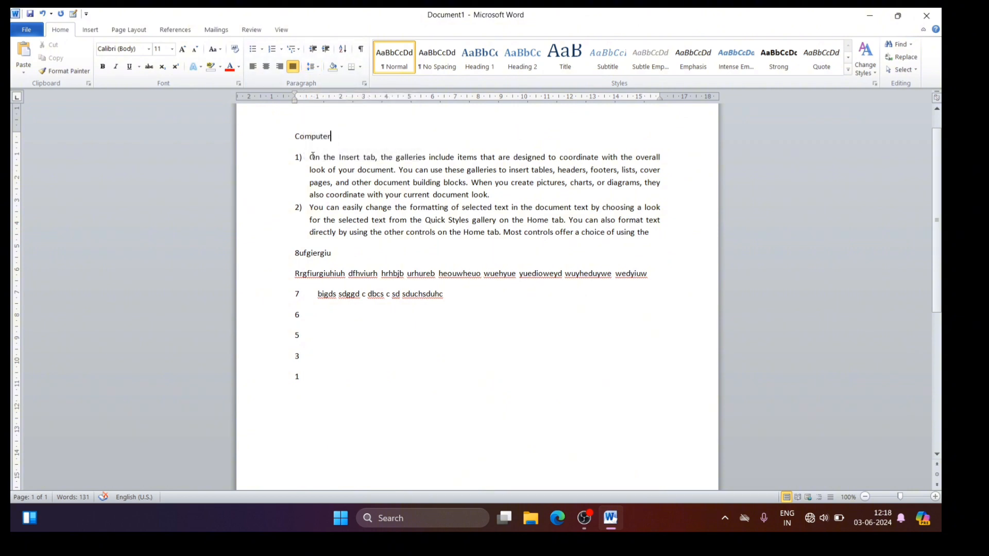
Step: Try a line spacing of 3.0 on the two numbered paragraphs and undo it
drag(311, 156, 646, 245)
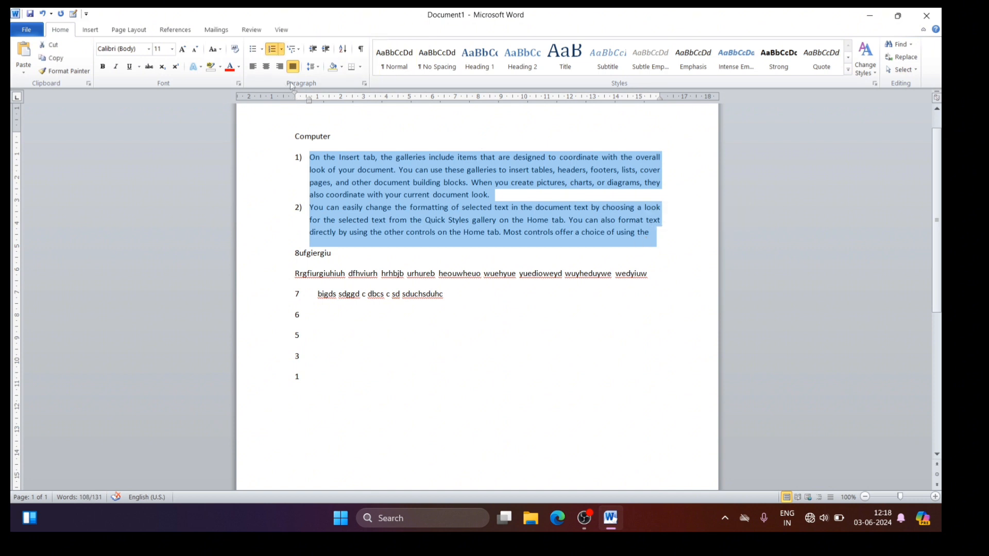
click(317, 67)
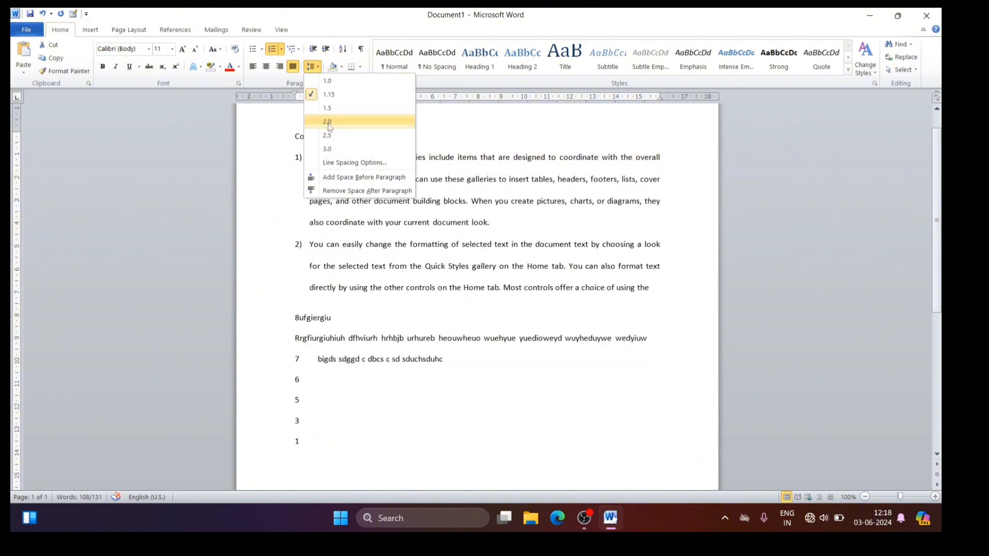
click(328, 149)
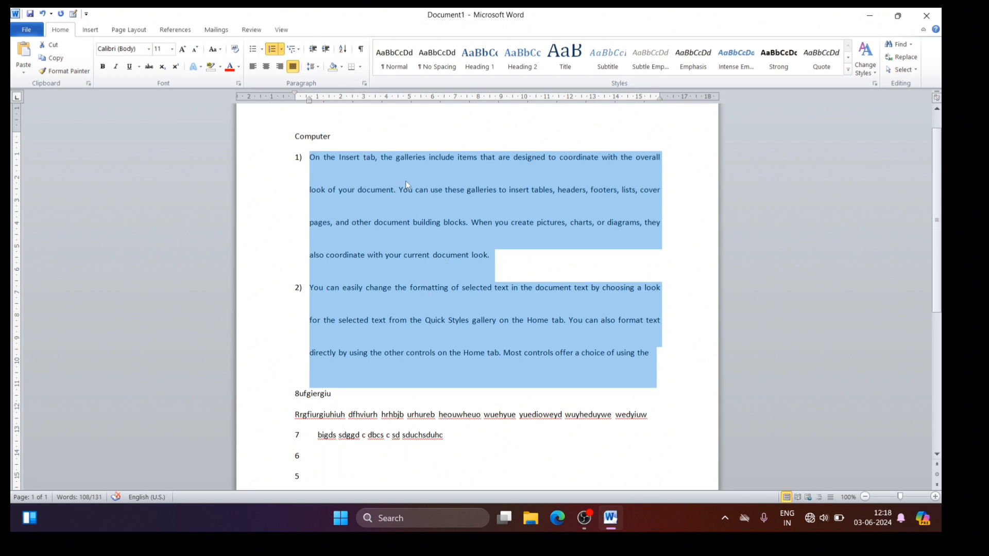
click(298, 176)
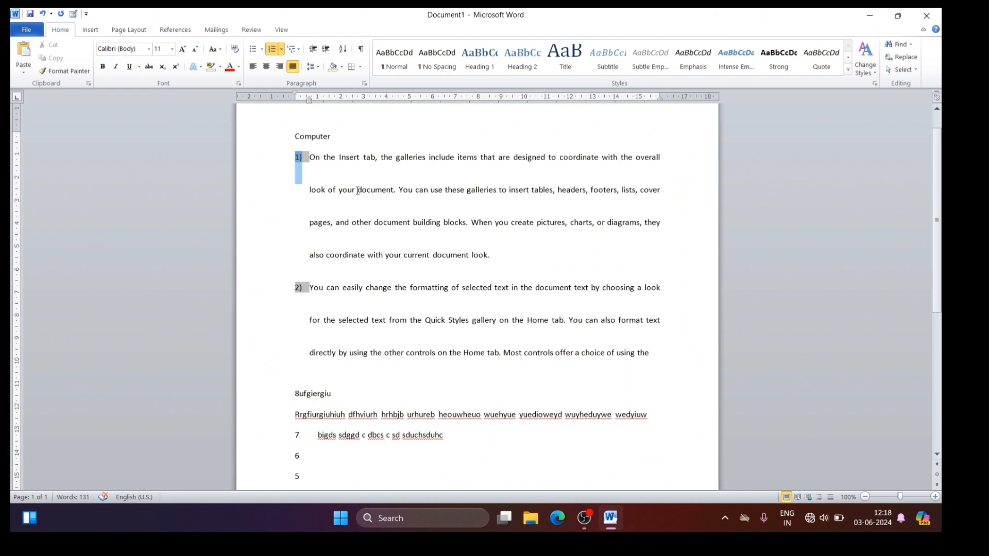
key(ctrl+z)
Step: Set the line spacing of the two numbered paragraphs to 3.0 again, and return it to 1.15
click(311, 67)
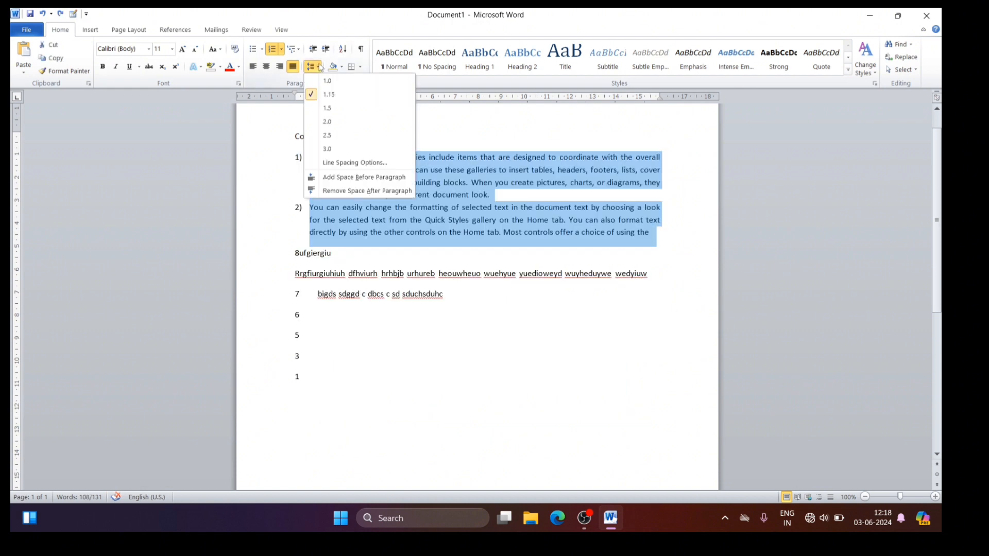
click(330, 135)
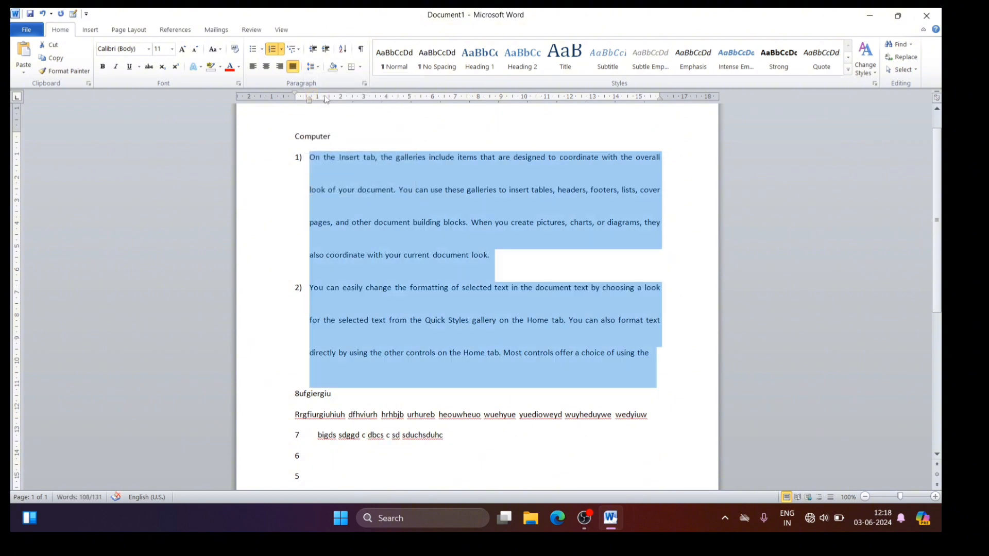
click(318, 67)
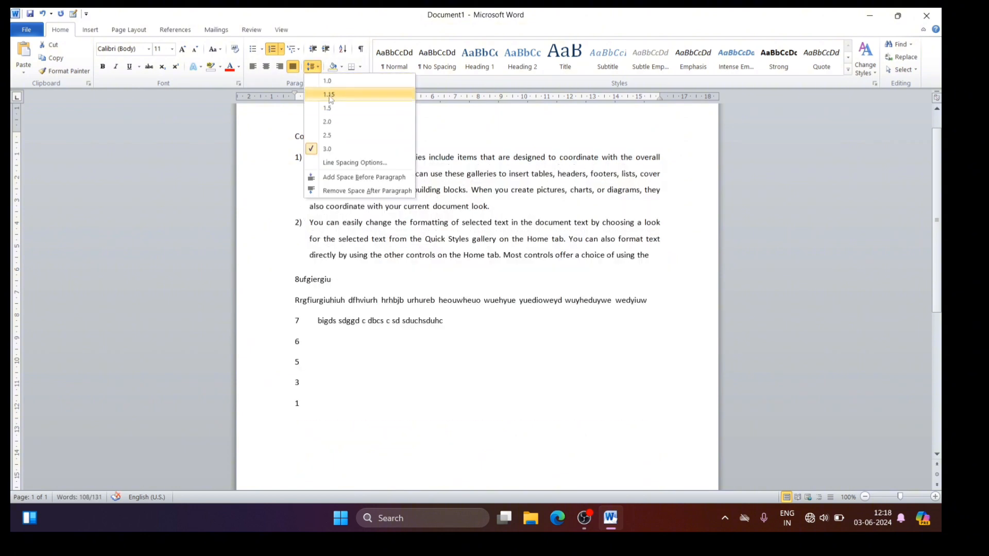
click(328, 93)
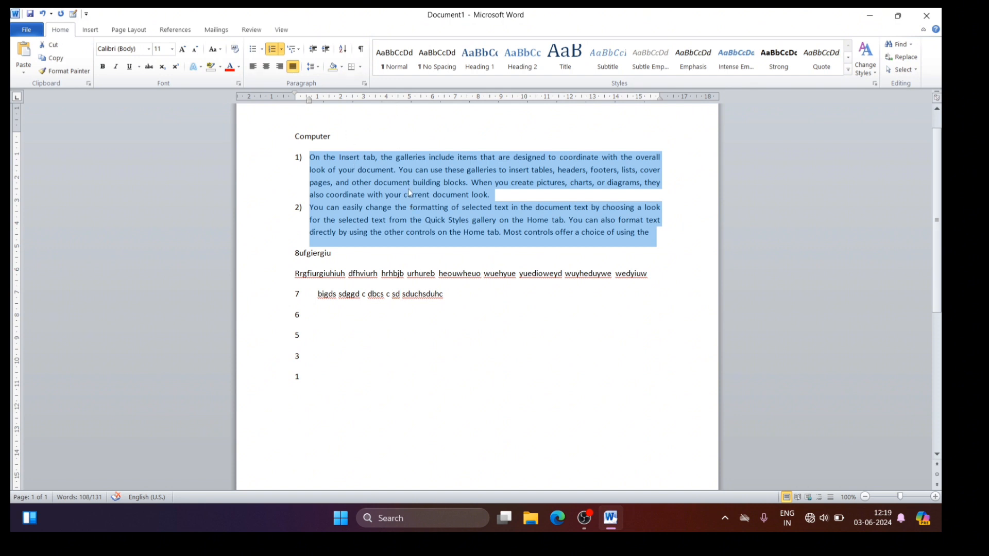
click(372, 136)
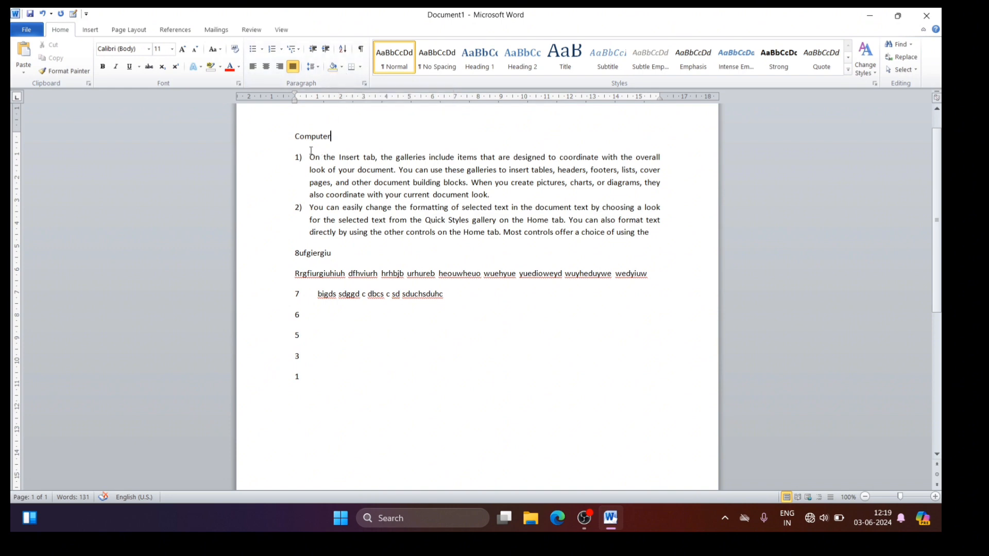
Step: Apply the standard orange paragraph shading to the "Computer" line
drag(296, 134, 335, 136)
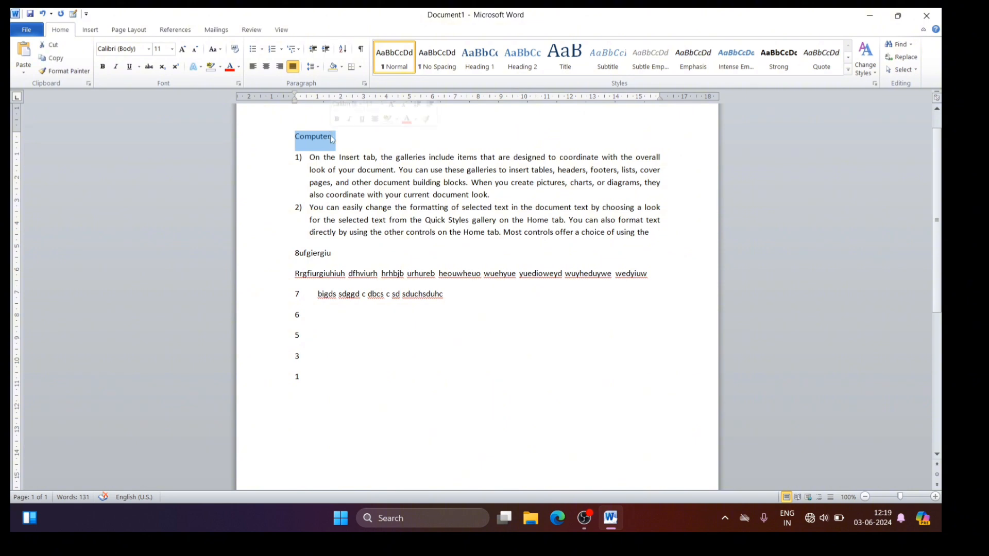
click(342, 67)
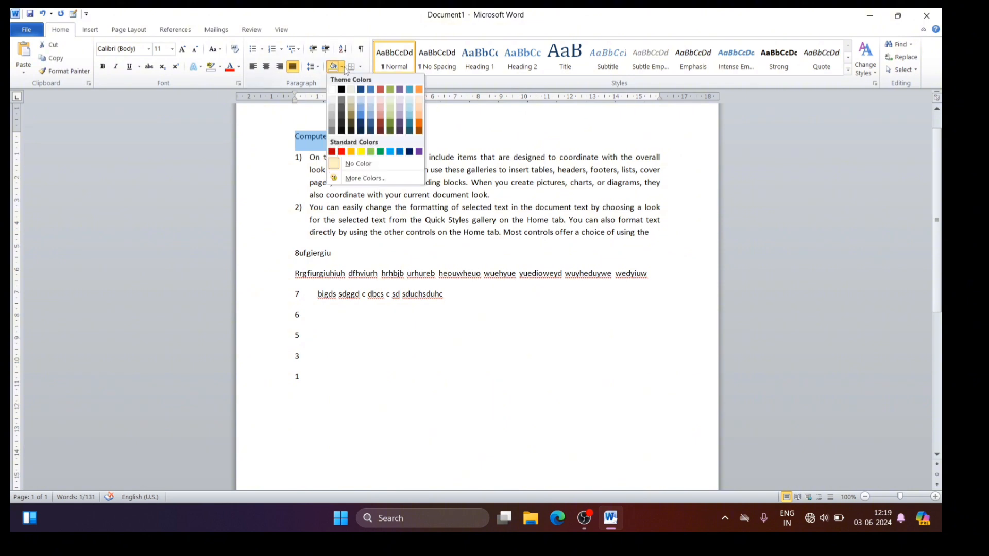
click(351, 152)
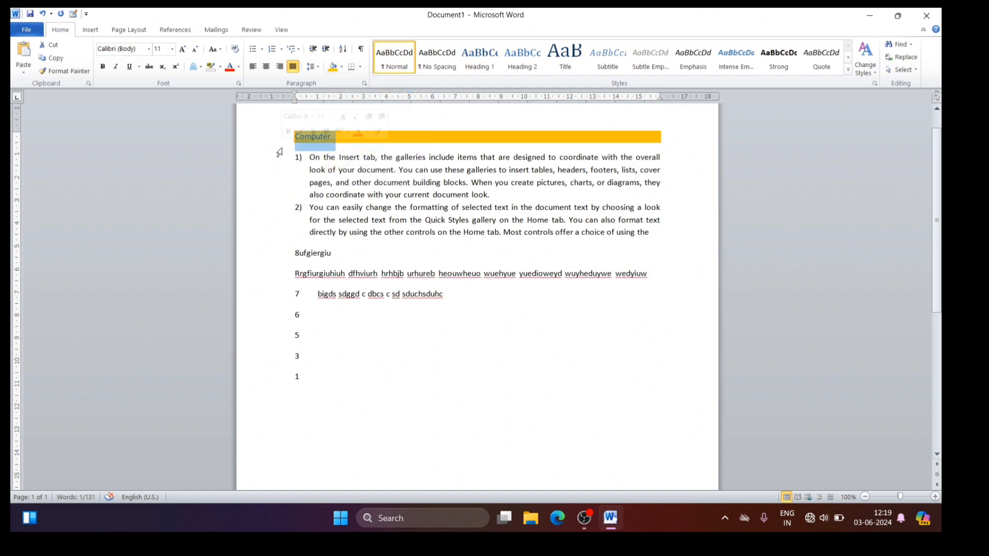
click(407, 123)
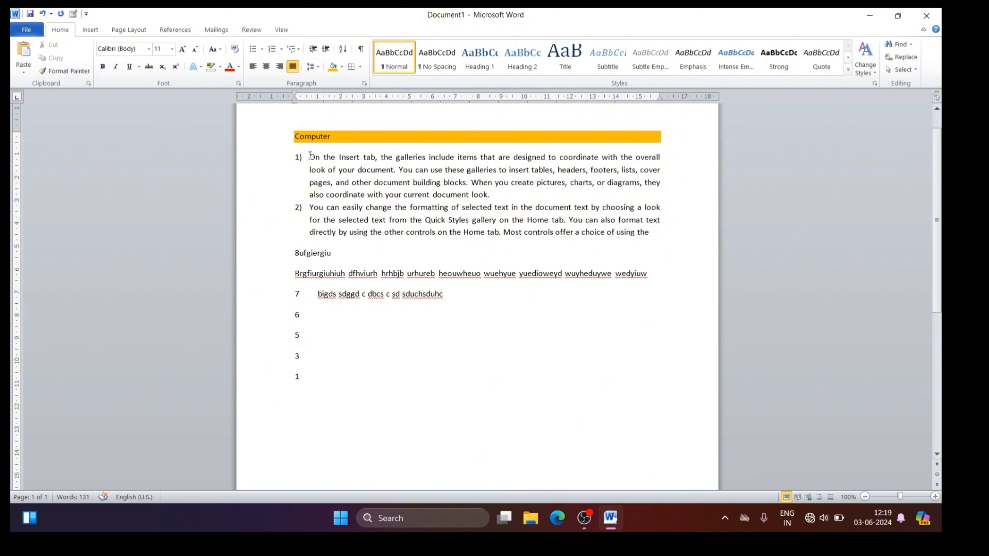
Step: Apply the same orange shading to the word "On" at the start of the first numbered item
drag(309, 155, 320, 157)
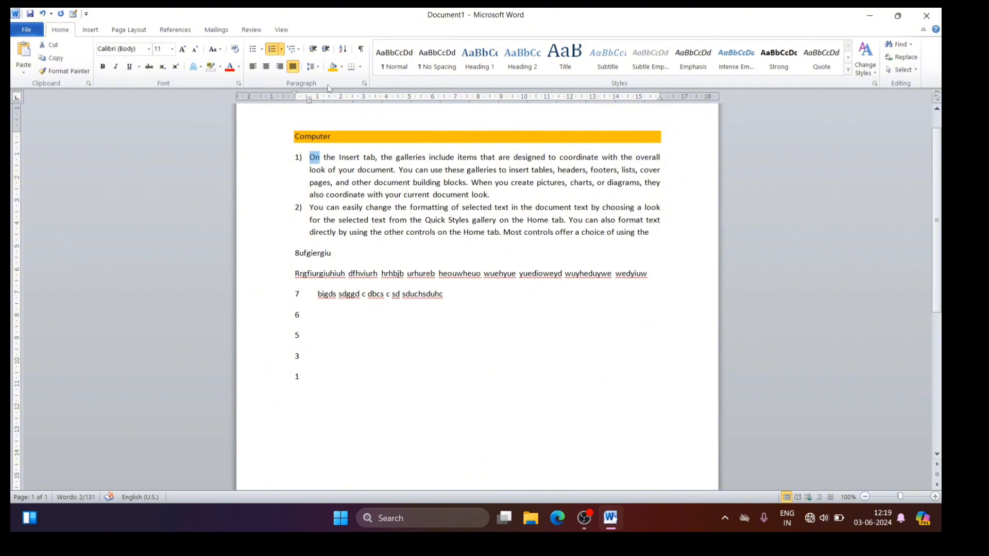
click(332, 67)
click(278, 182)
click(293, 193)
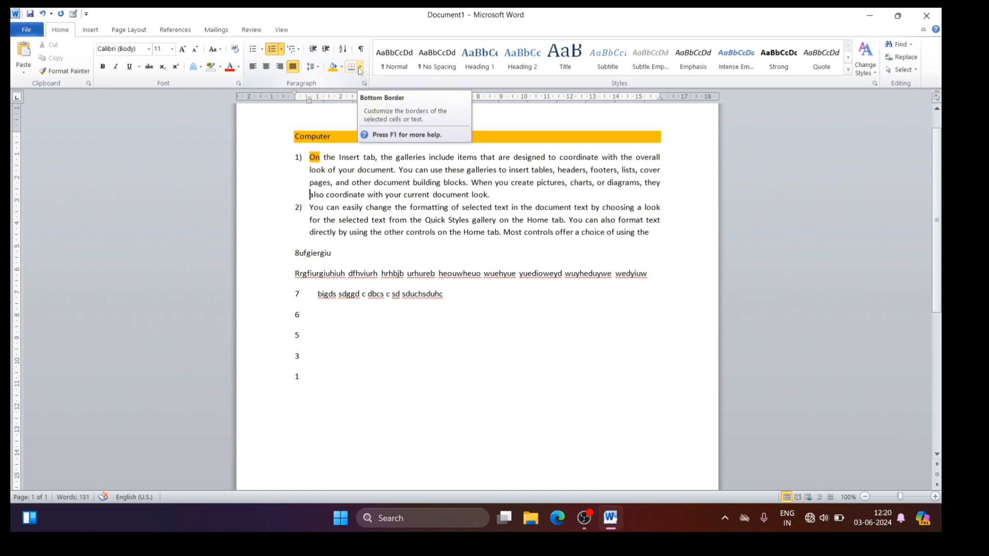
Step: Add a bottom border and a top border to the "Computer" line
drag(335, 208, 288, 136)
click(293, 136)
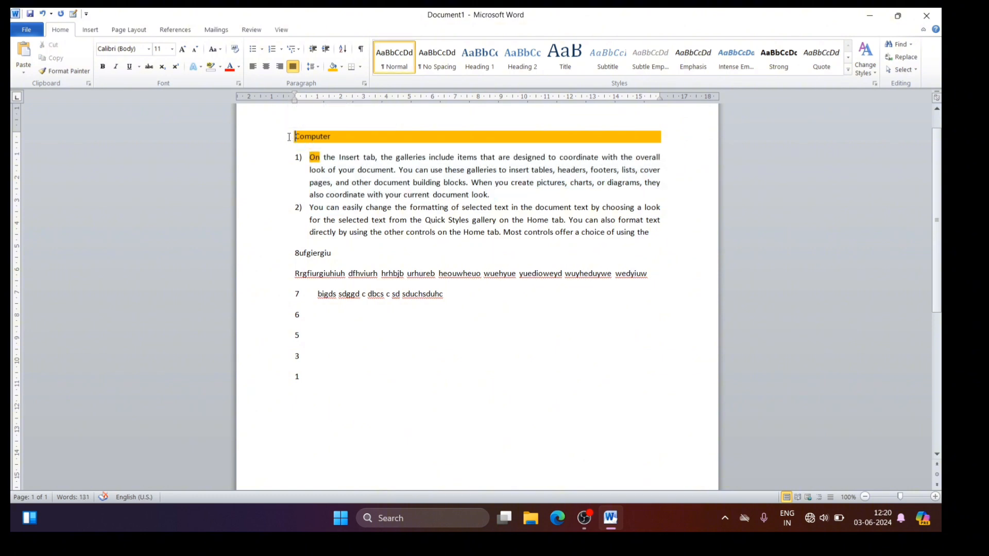
drag(293, 135, 335, 137)
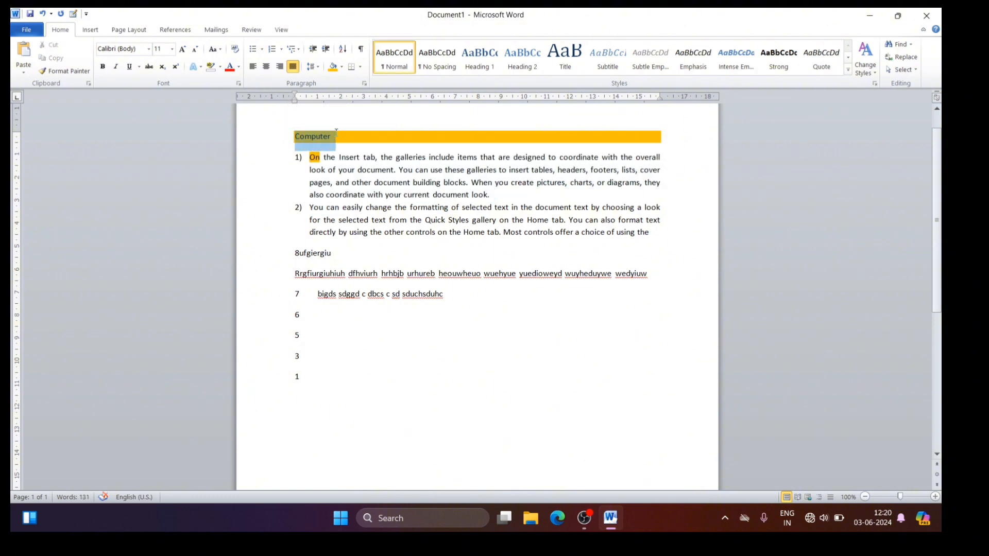
click(361, 66)
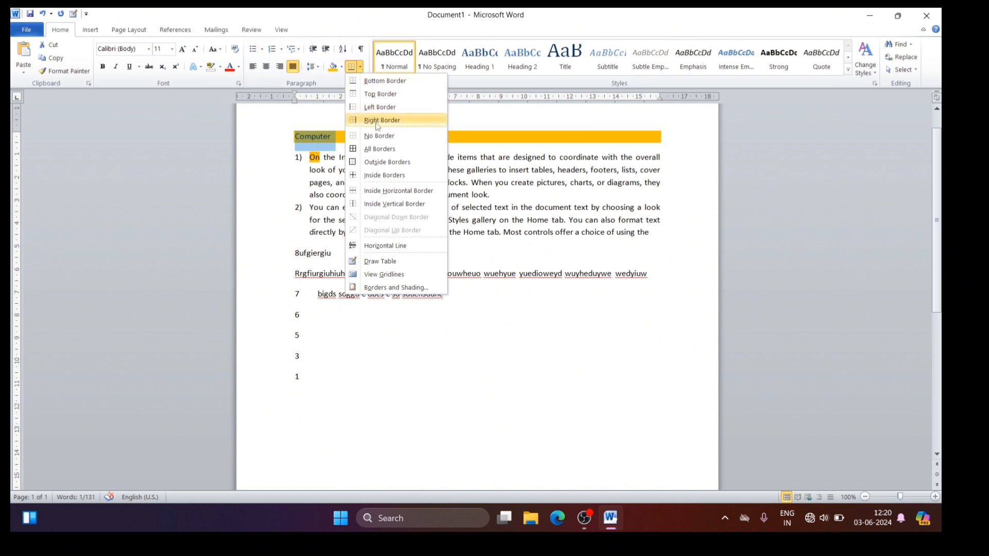
click(375, 83)
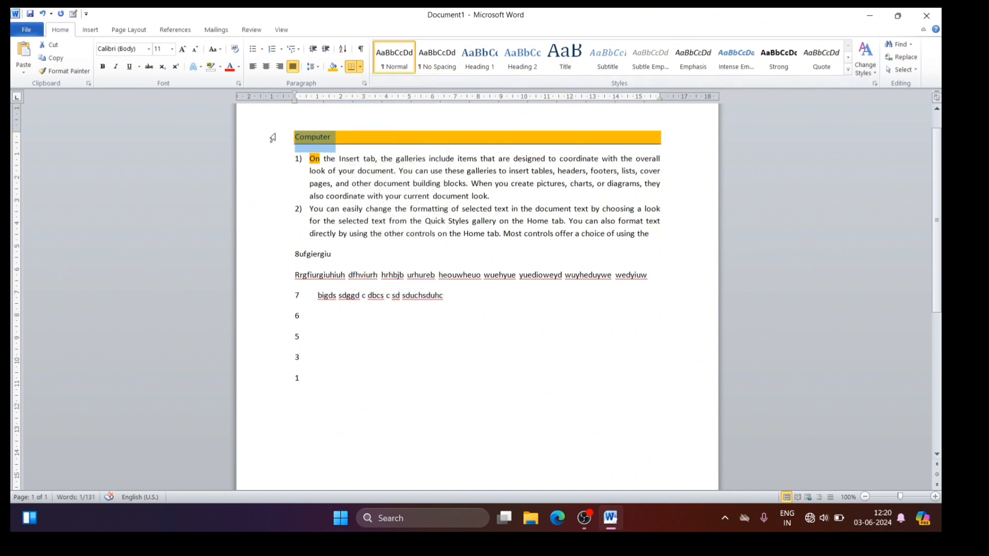
drag(383, 328, 311, 141)
click(311, 138)
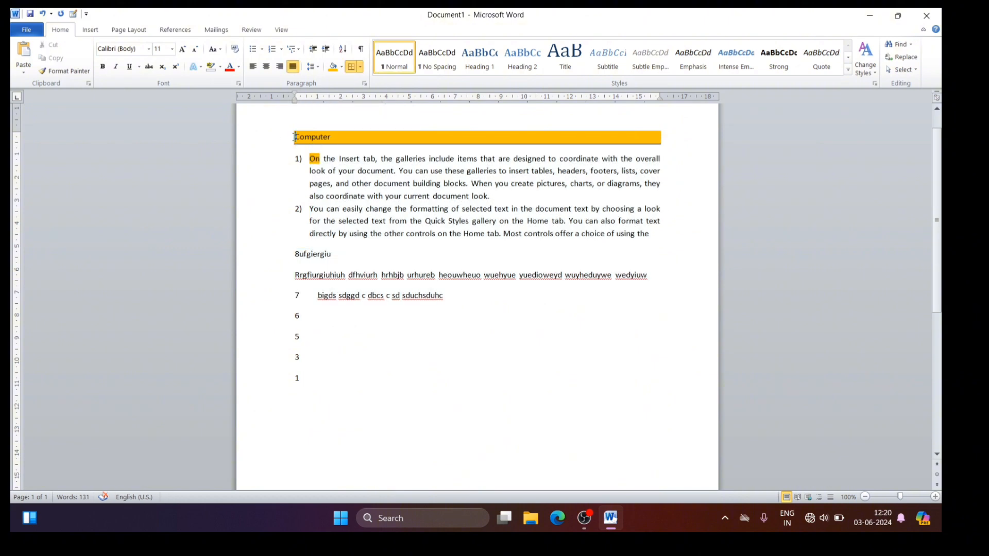
click(361, 71)
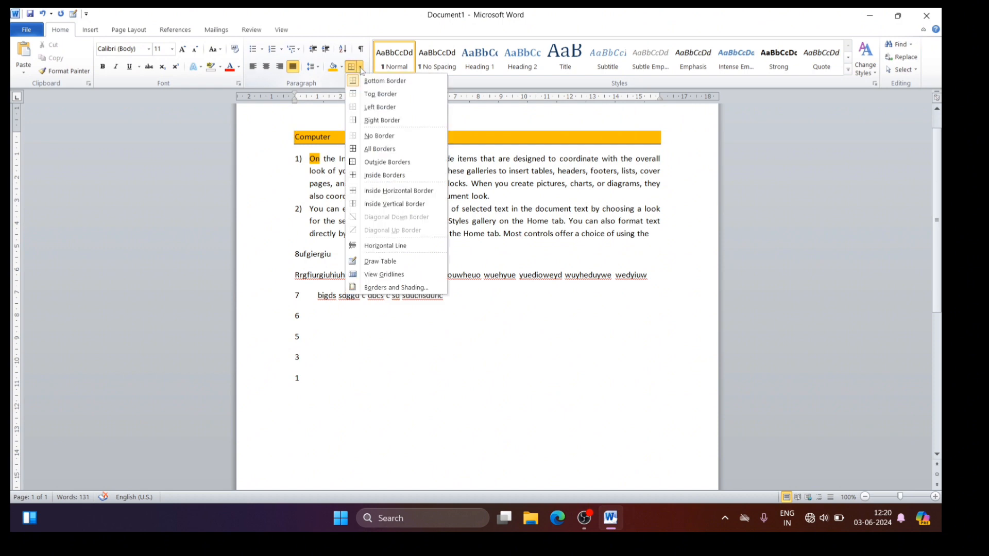
click(372, 96)
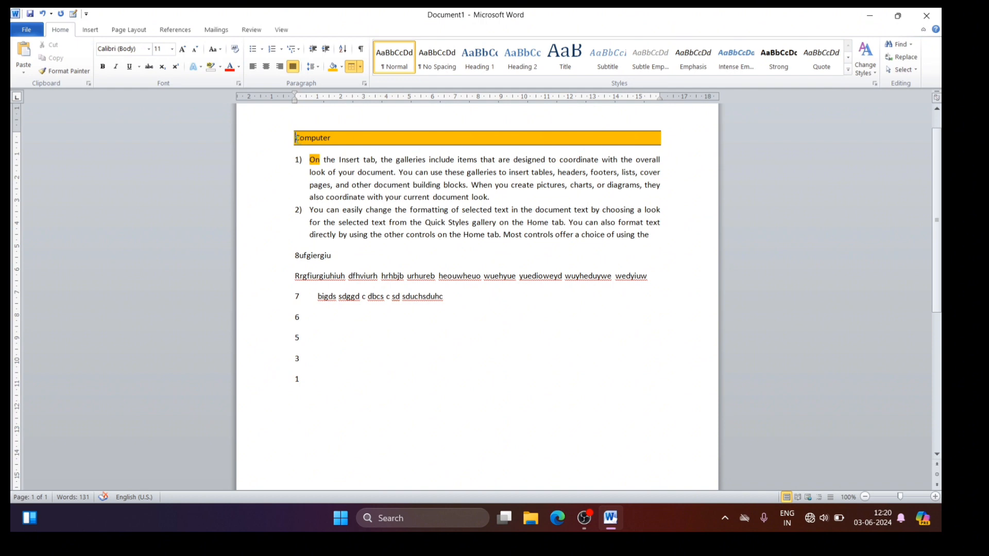
Step: Remove the orange shading from the "Computer" line, keeping its borders
double_click(309, 138)
scroll(596, 138, up, 1)
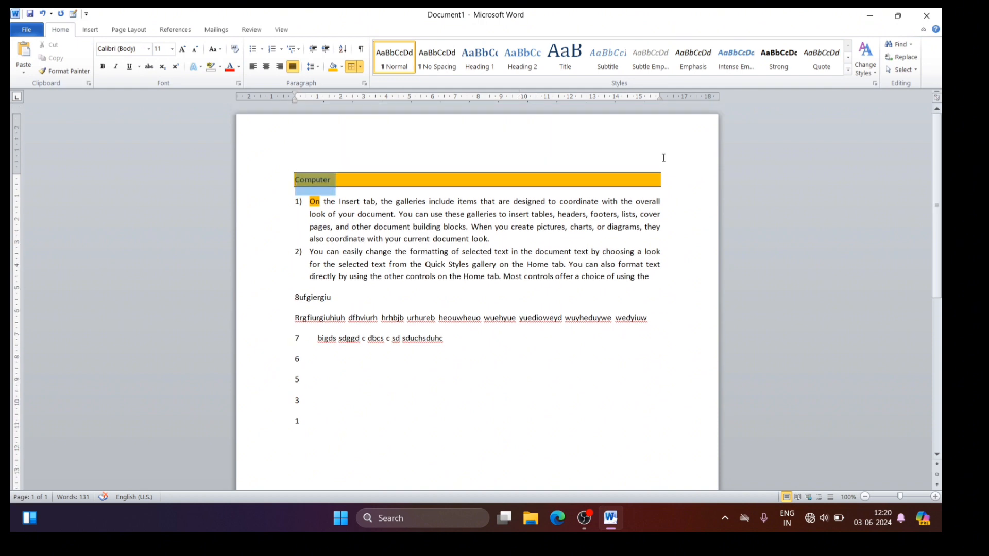
click(342, 67)
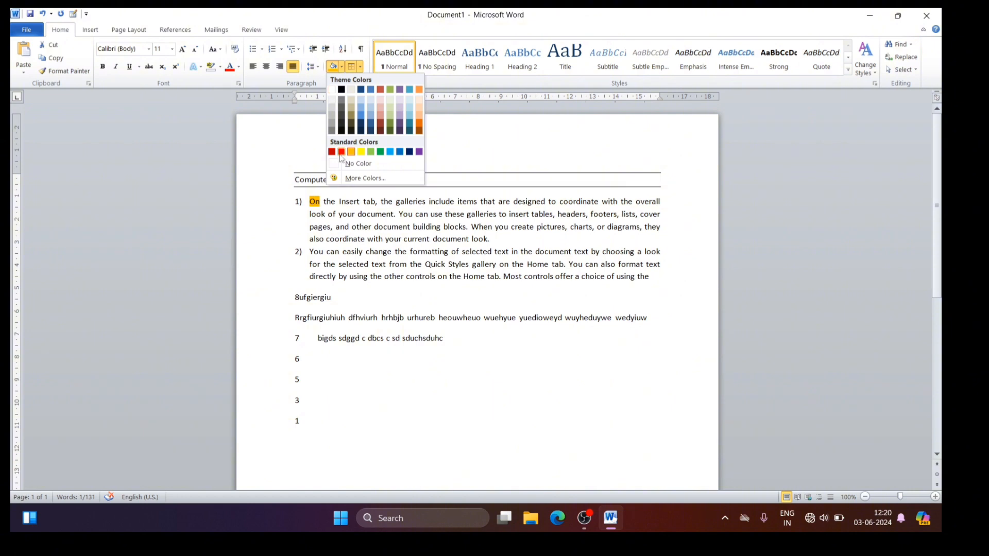
click(340, 164)
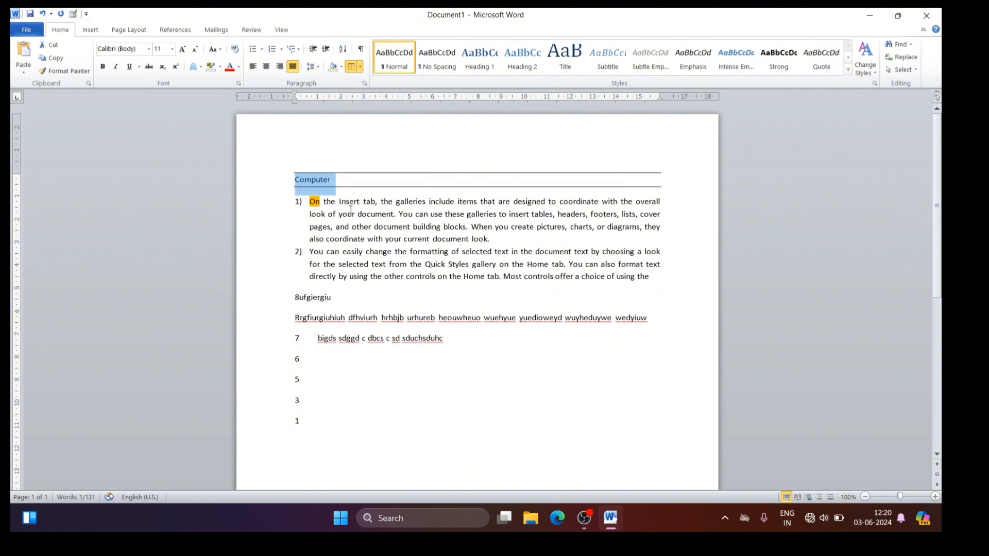
drag(285, 240, 308, 187)
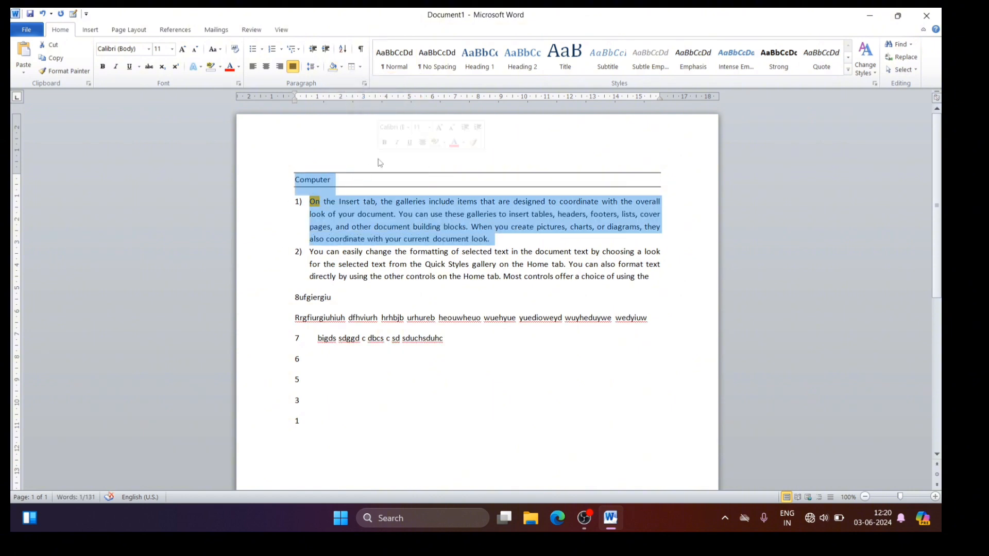
click(378, 161)
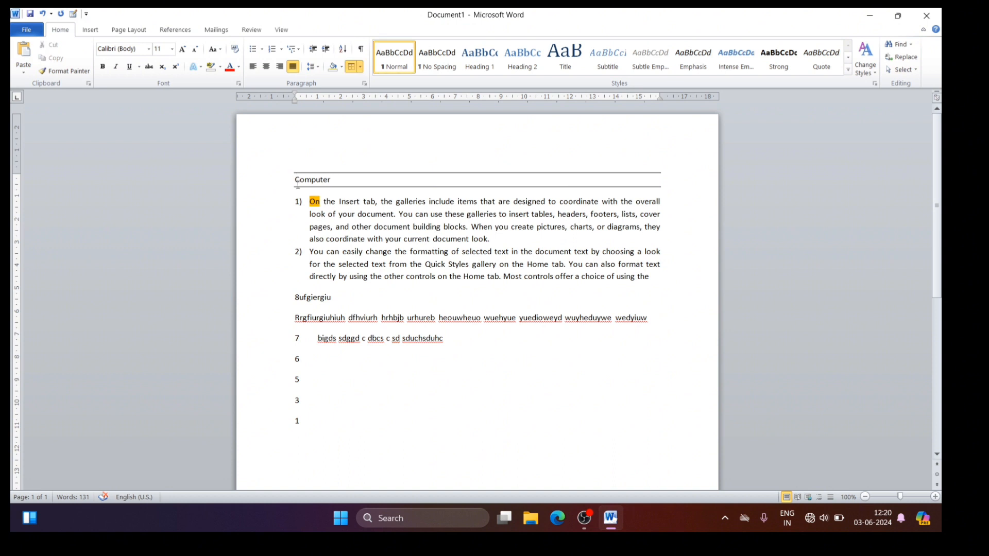
Step: Add a left border and a right border to the "Computer" line to complete the box
drag(295, 180, 337, 181)
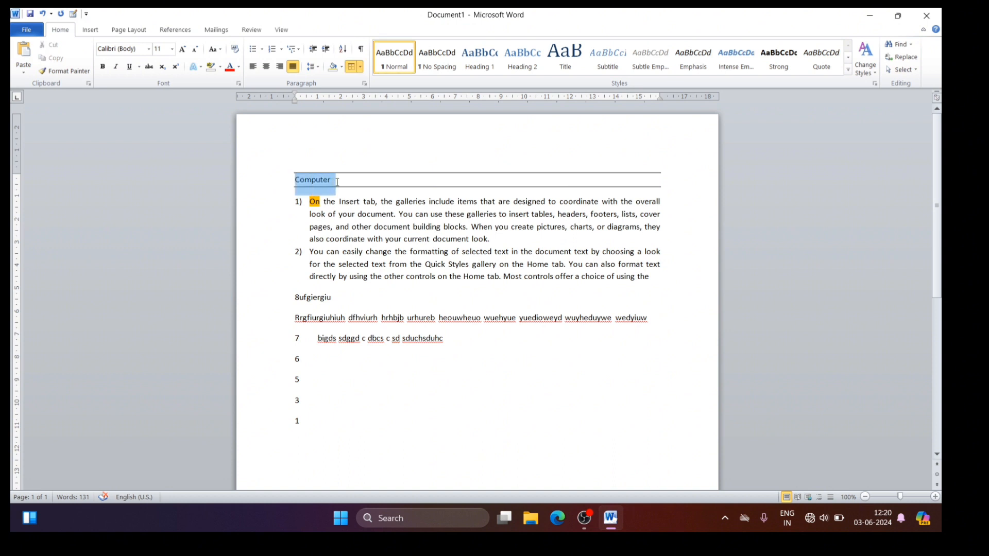
click(360, 67)
click(354, 109)
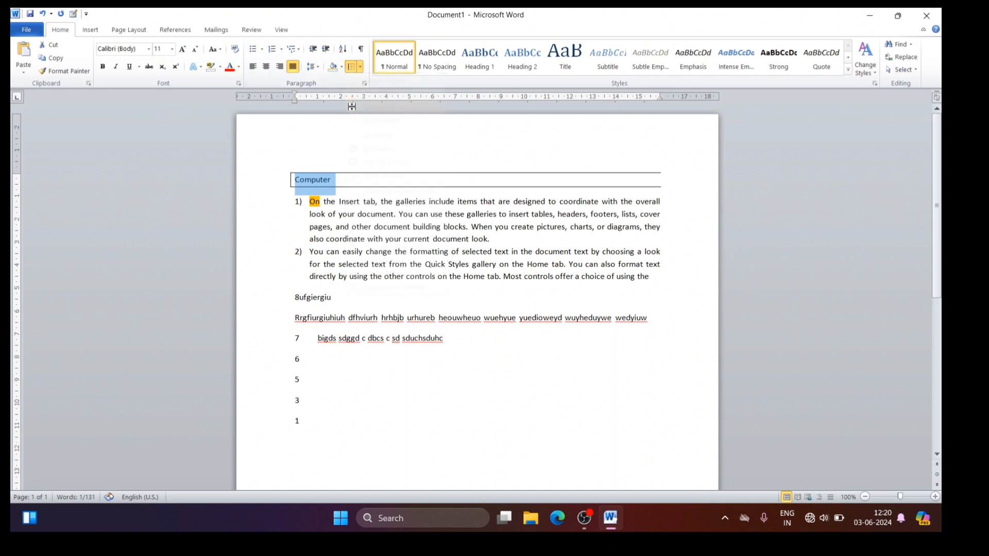
click(360, 67)
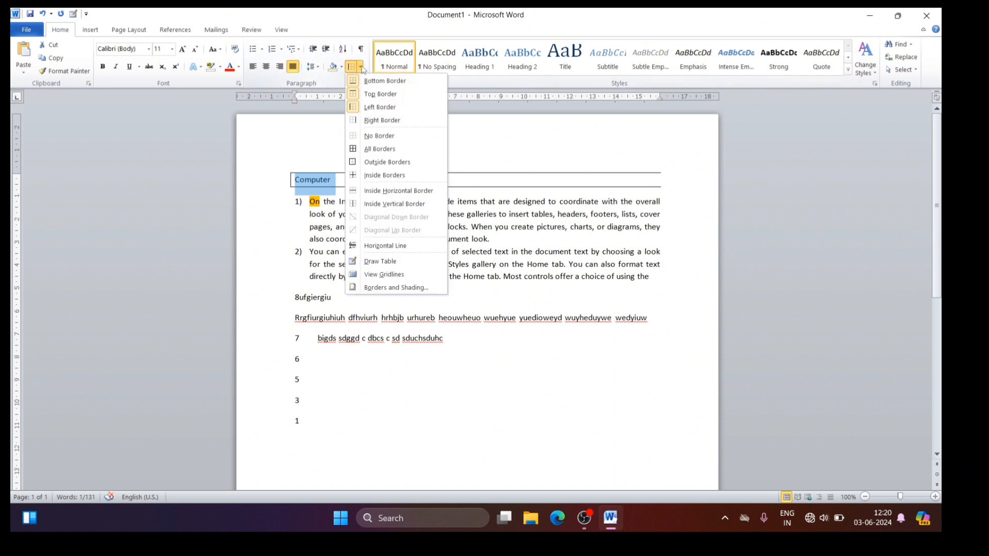
click(381, 123)
click(419, 142)
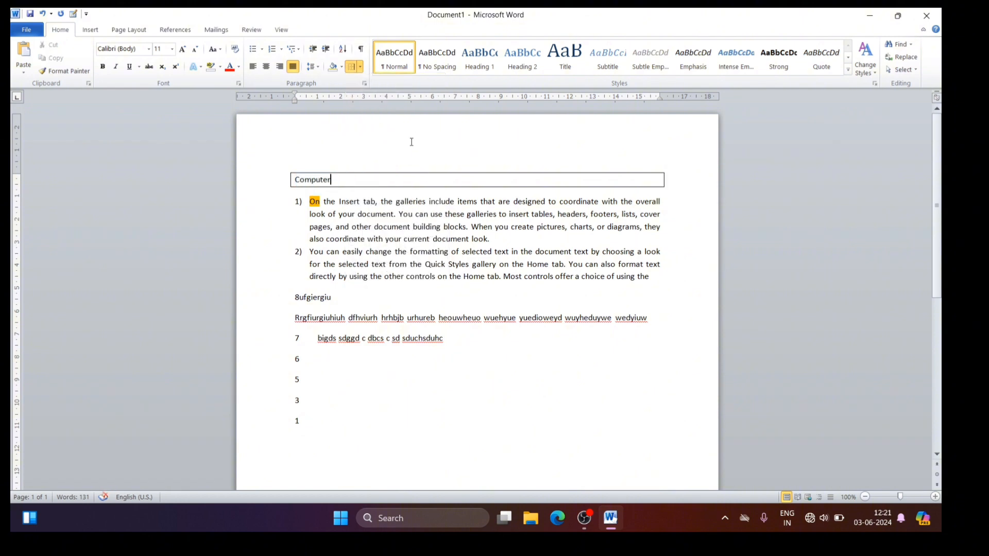
Step: Undo the right border on the "Computer" line and clear its remaining borders with No Border
key(ctrl+z)
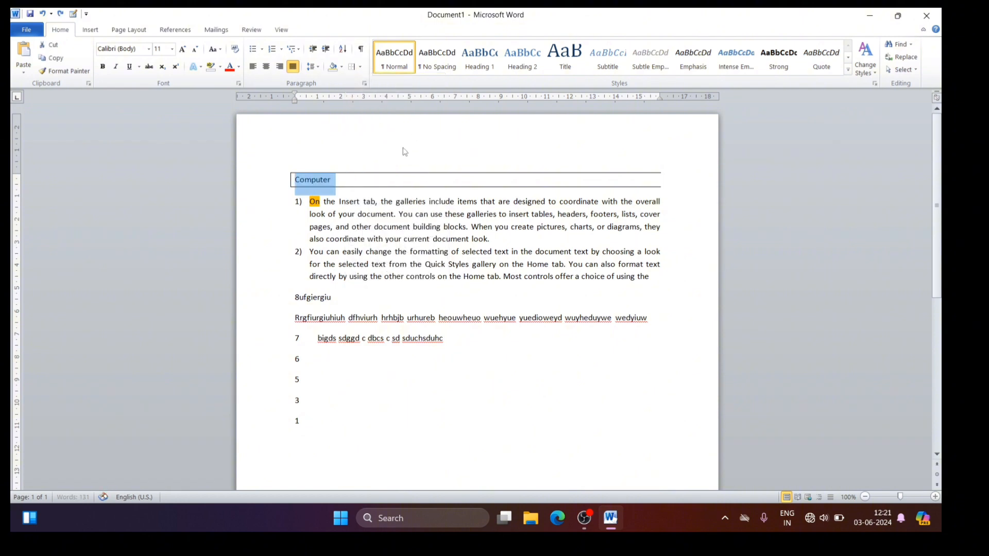
click(360, 68)
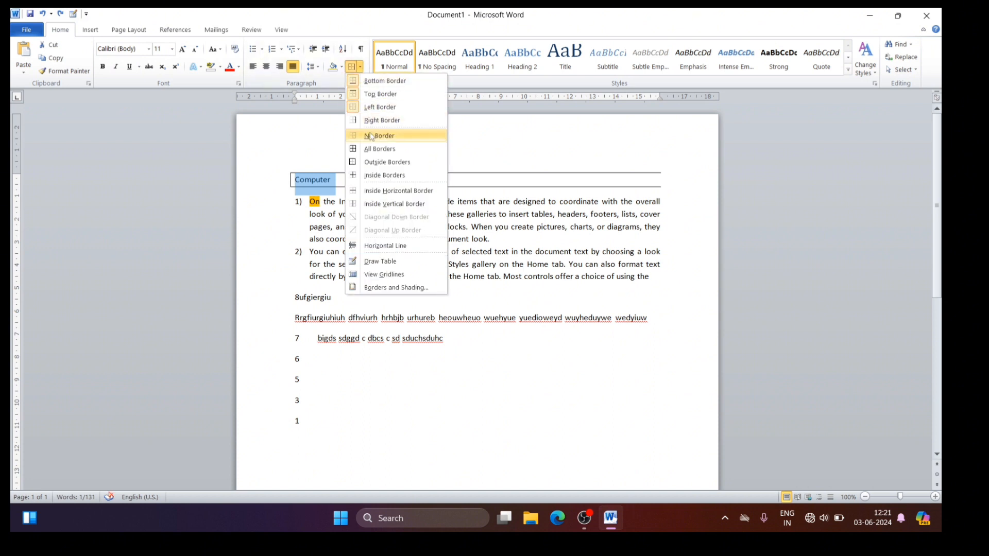
click(371, 137)
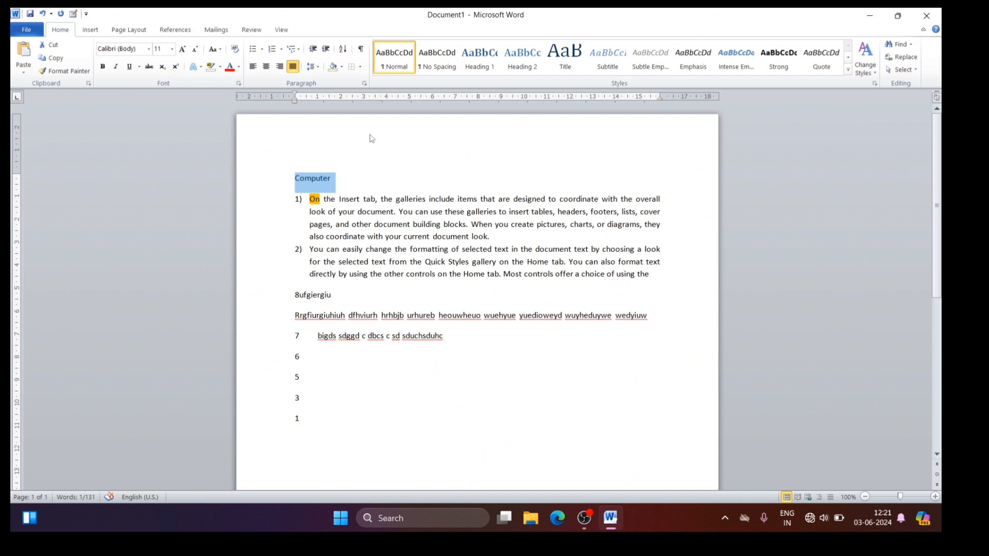
Step: Apply All Borders to the "Computer" line and clear the borders again with No Border
click(360, 67)
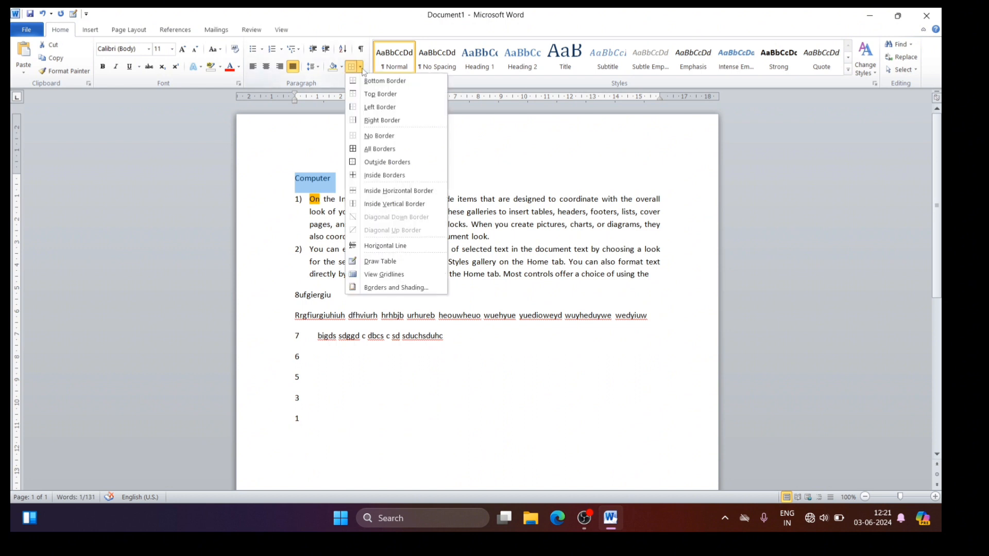
click(380, 149)
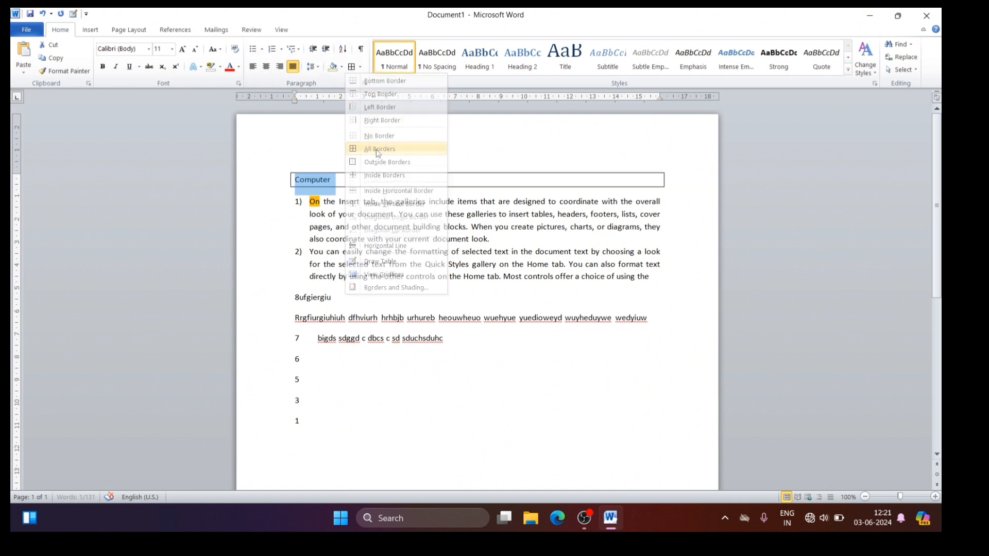
click(412, 161)
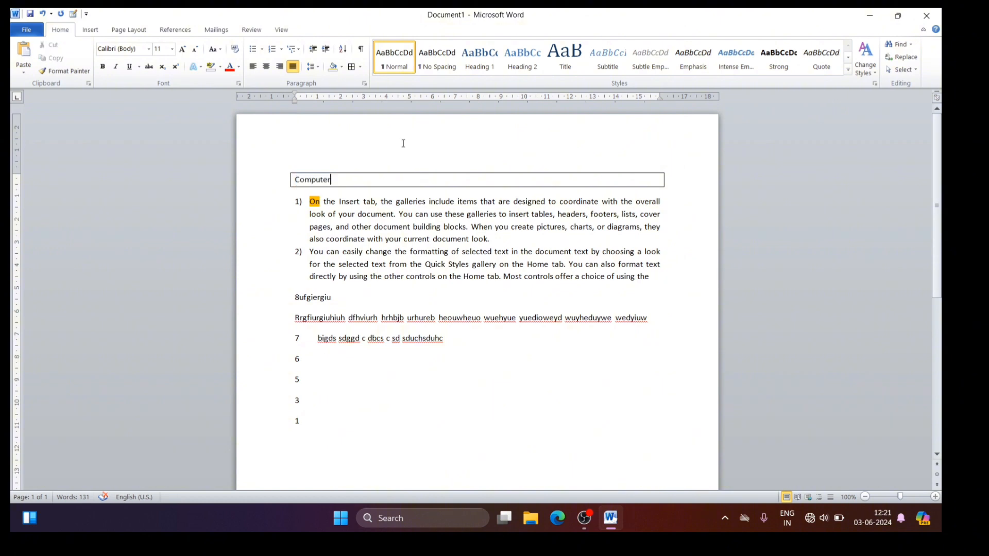
click(360, 67)
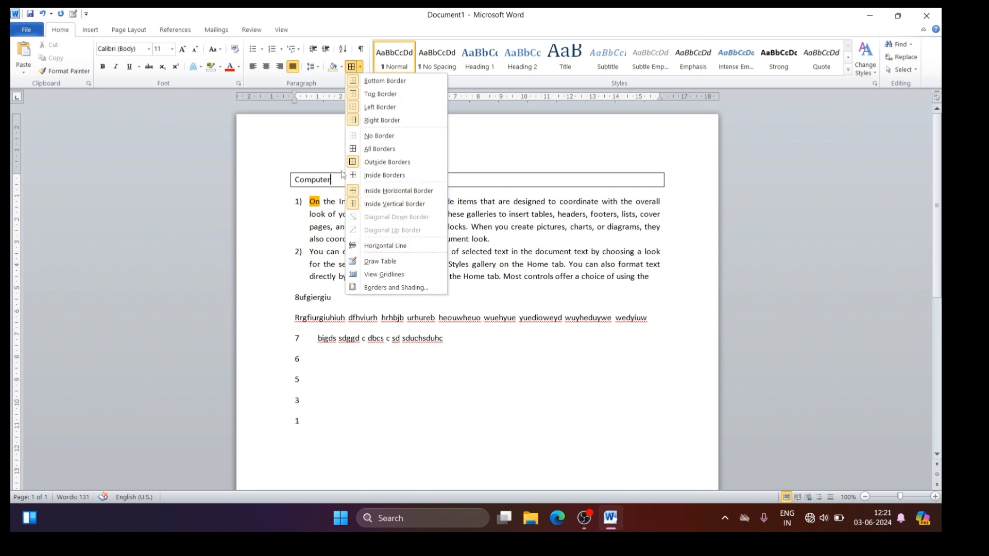
click(473, 127)
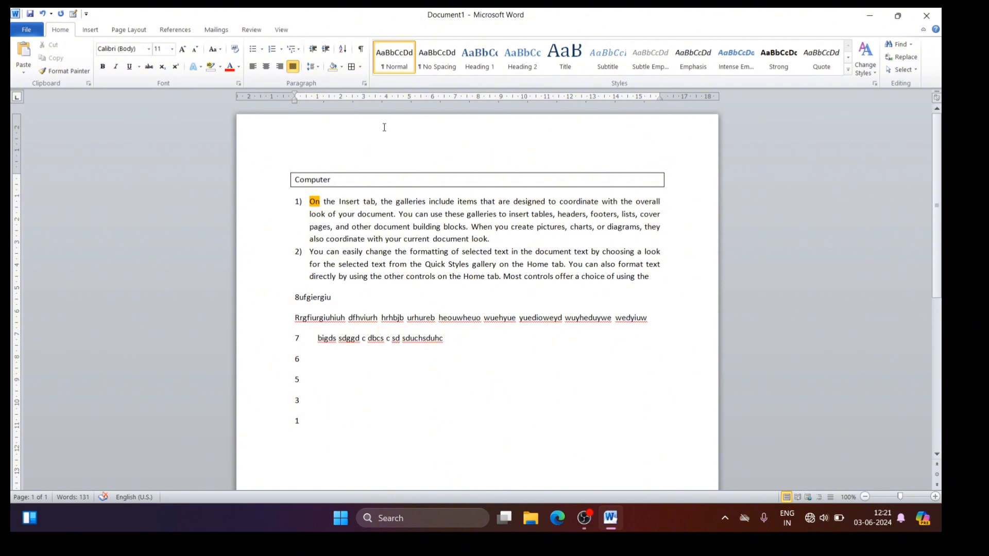
click(360, 67)
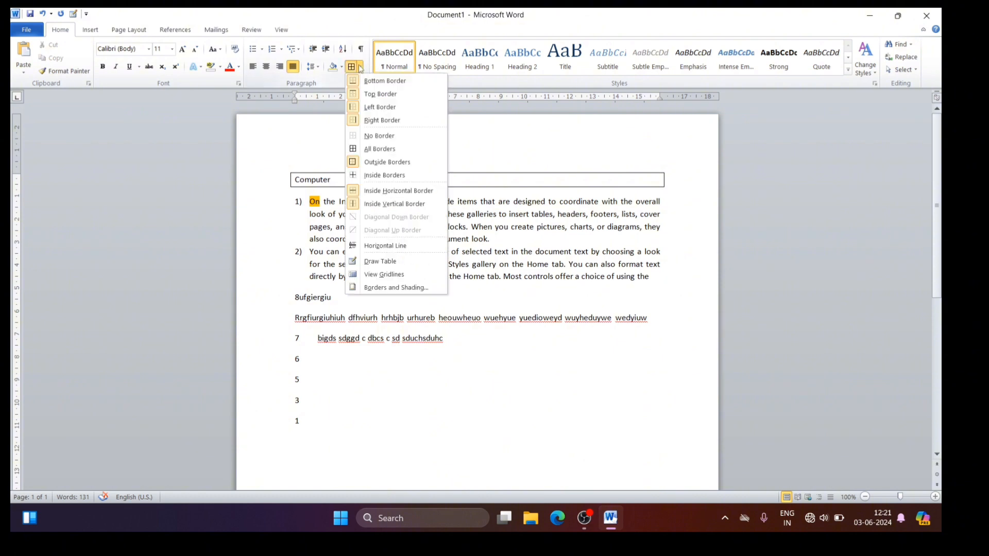
click(356, 137)
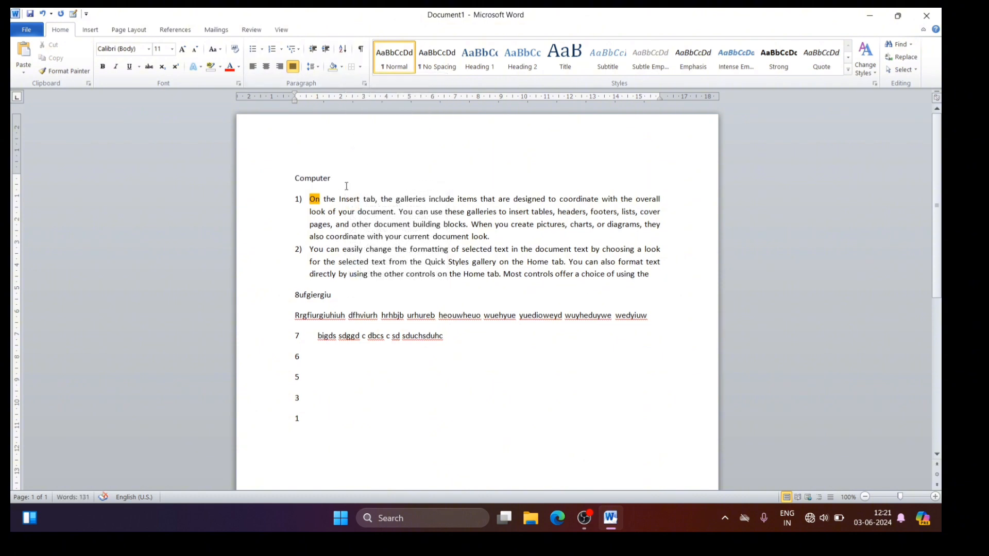
Step: Replace the "Computer" line with the text "SKT Institute & Computer Centre"
key(BackSpace)
key(BackSpace)
key(BackSpace)
key(BackSpace)
key(BackSpace)
key(BackSpace)
key(BackSpace)
key(BackSpace)
text(SKT Institute & Comput)
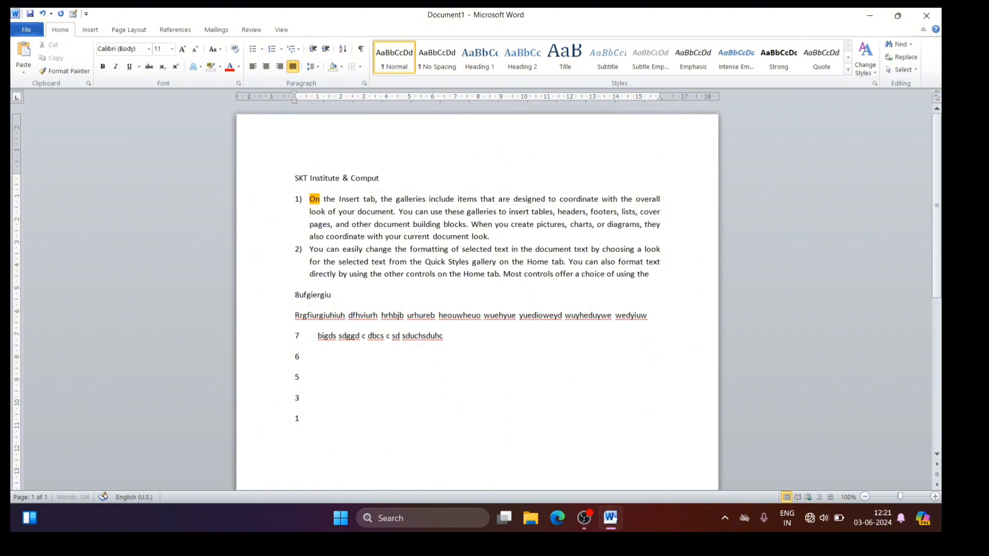
text(er Centre)
Step: Apply the Title style to the "SKT Institute & Computer Centre" line
drag(296, 177, 418, 181)
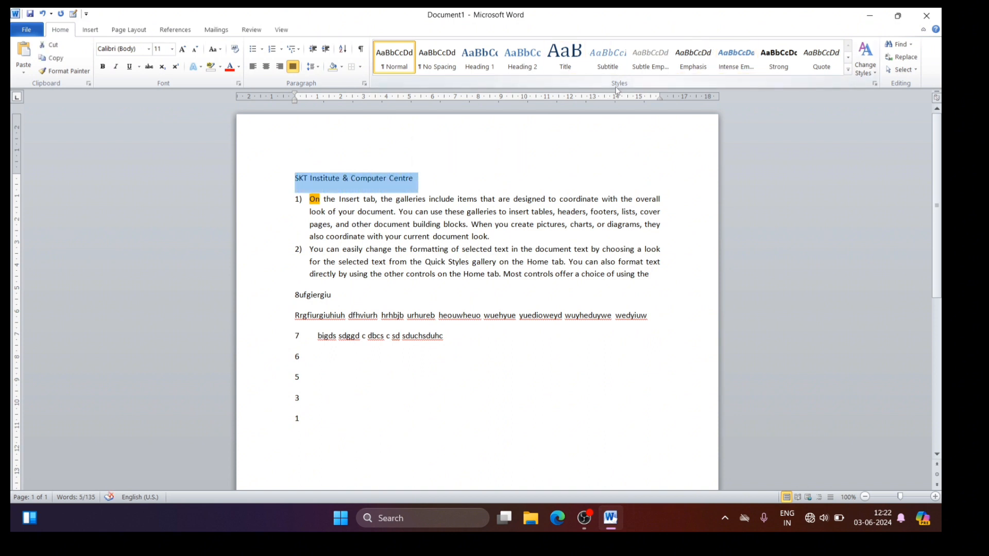
click(570, 68)
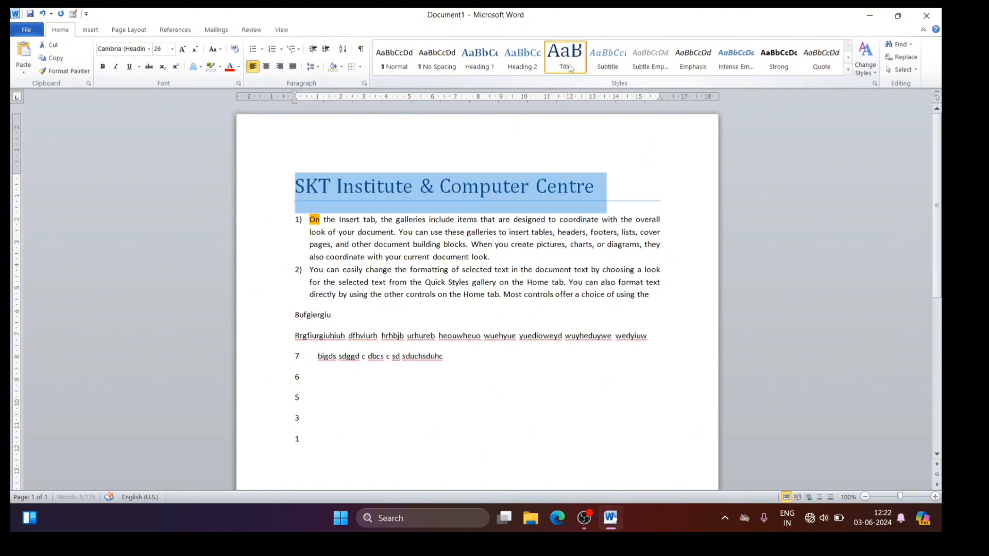
Step: Add a new line reading "Computer Cource" directly below the title
click(600, 185)
key(Return)
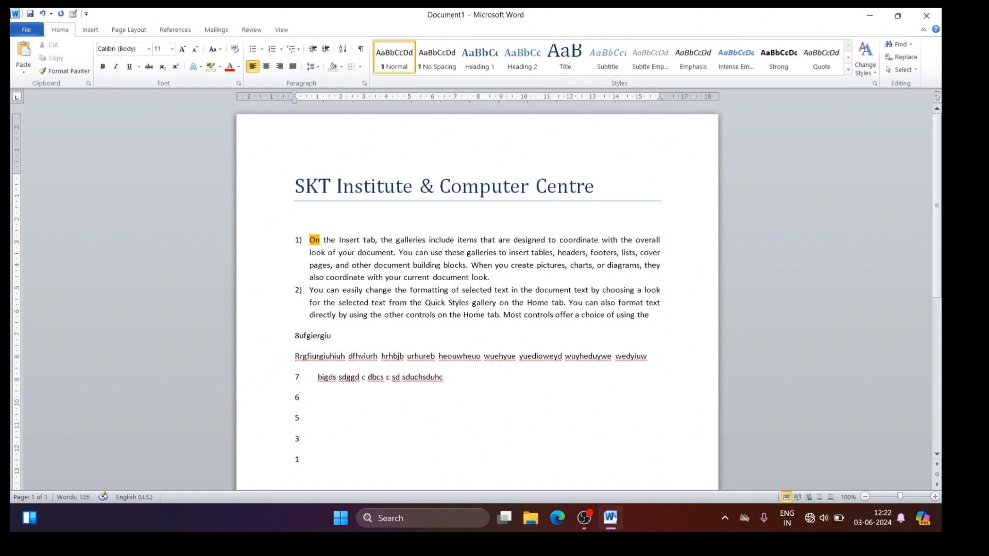
text(Computer Cource)
Step: Apply the Heading 1 style to the "Computer Cource" line and close the Navigation pane
drag(296, 216, 385, 216)
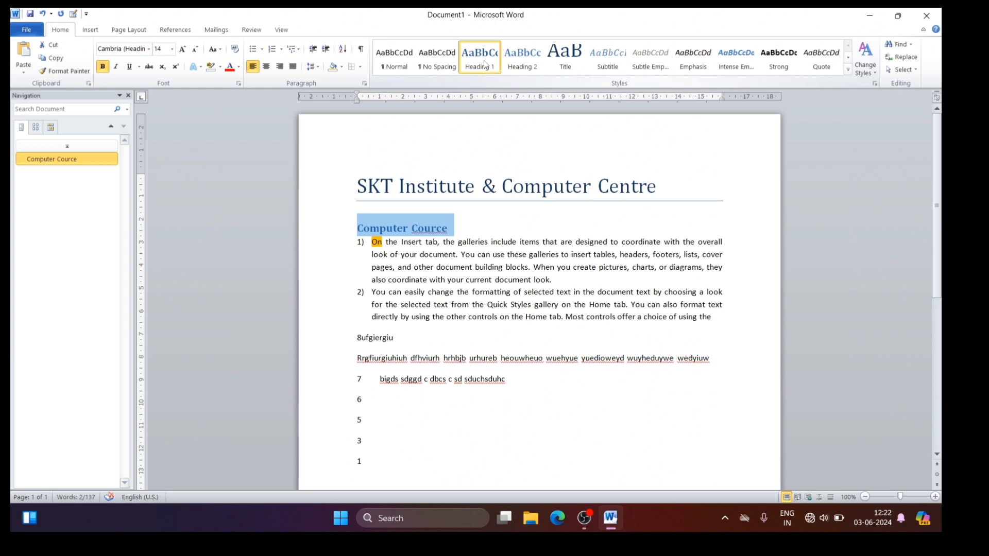
click(129, 96)
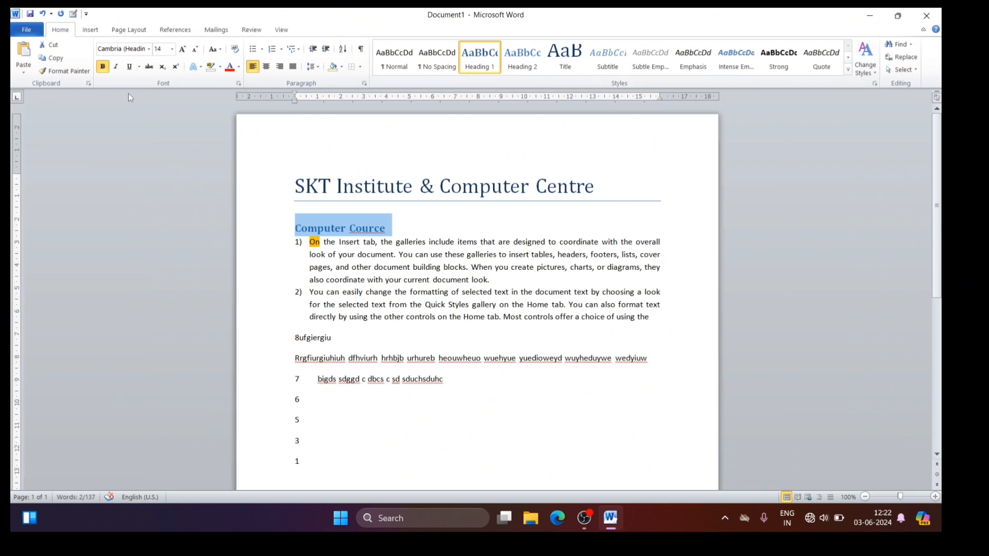
click(432, 212)
Step: Correct the misspelled word "Cource" in the heading to "Course" using the spelling suggestion
drag(434, 186, 381, 228)
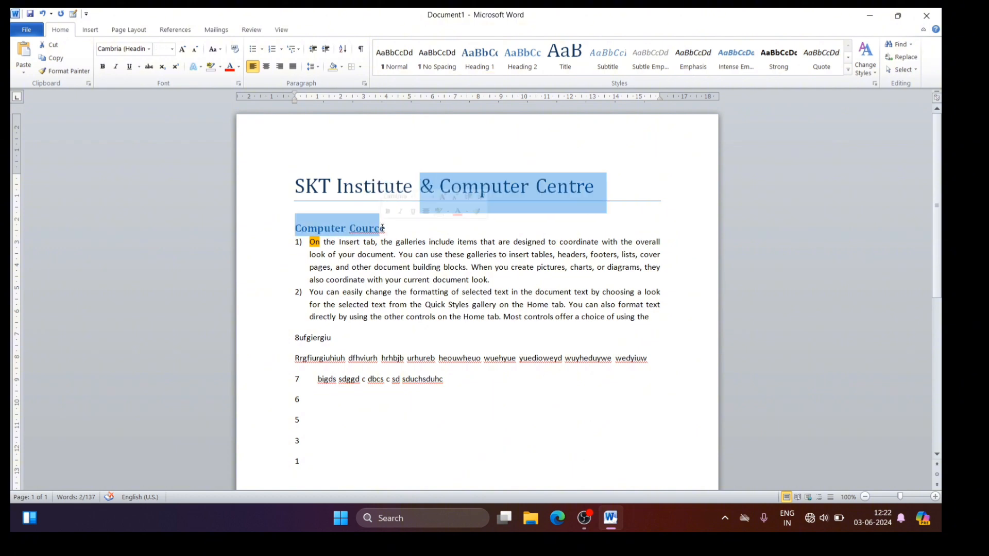
click(381, 228)
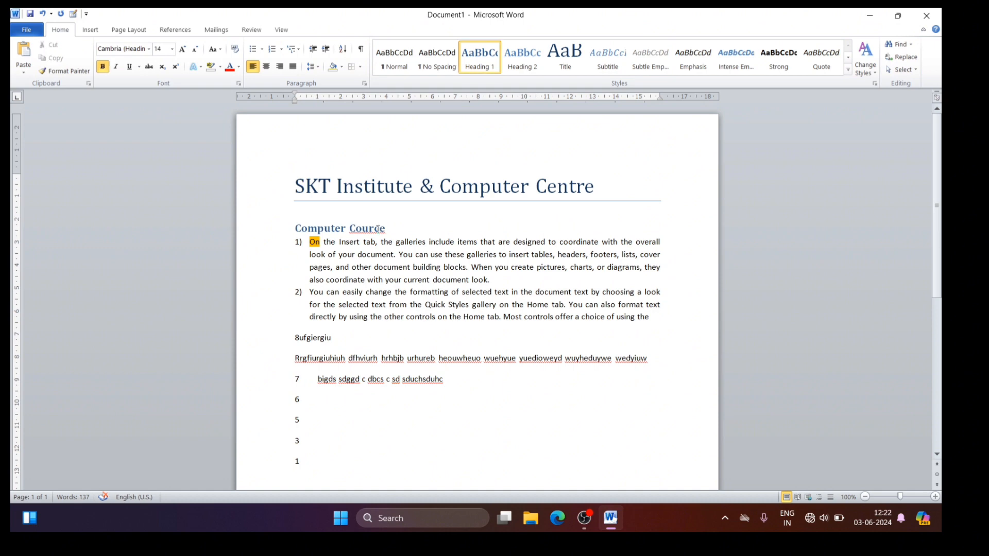
right_click(379, 229)
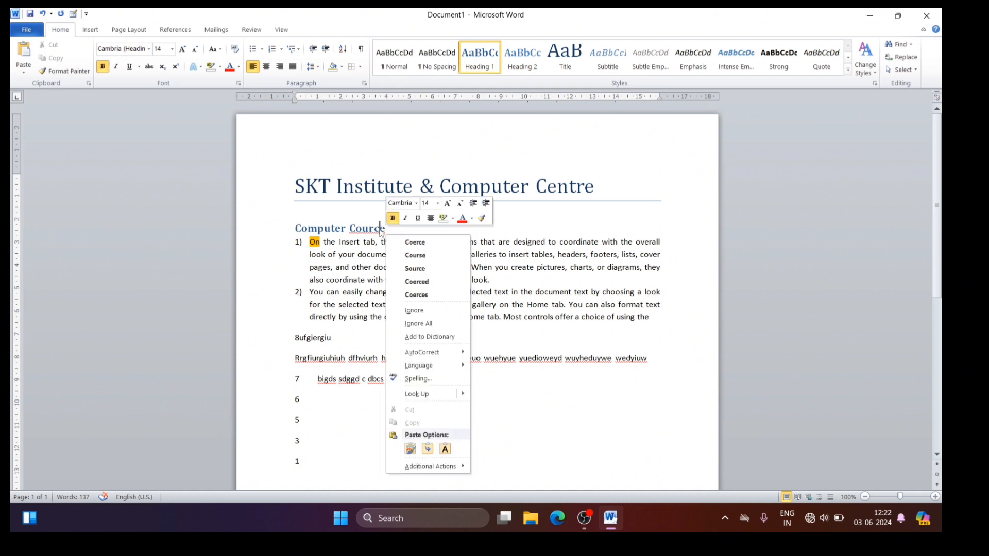
click(415, 255)
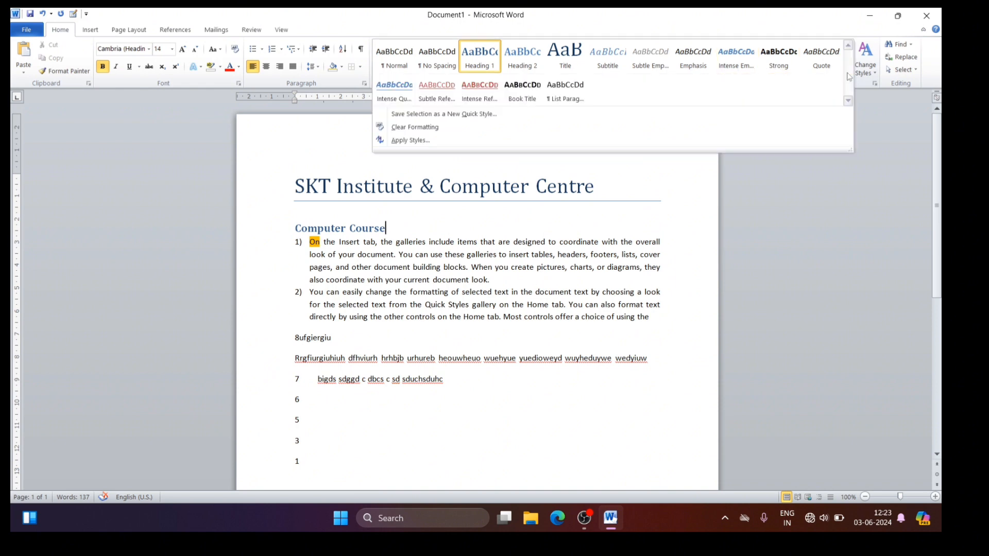
Step: Browse the full set of Quick Styles and change the document's style set to Fancy
click(848, 71)
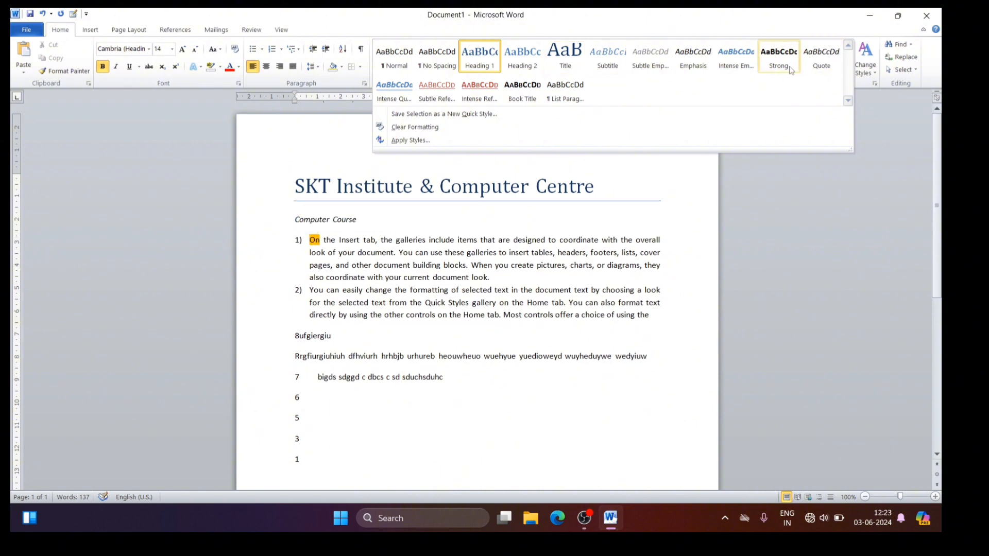
click(320, 151)
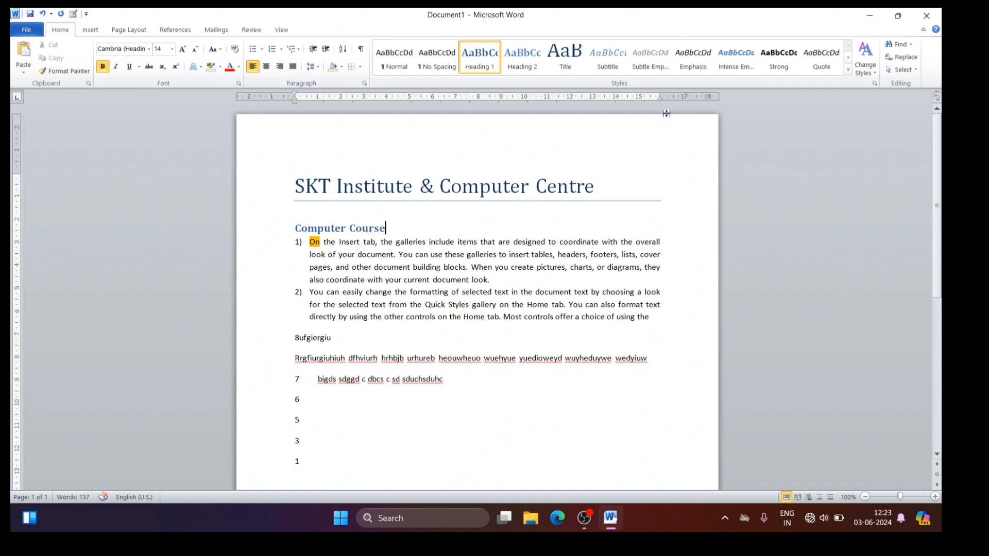
click(869, 76)
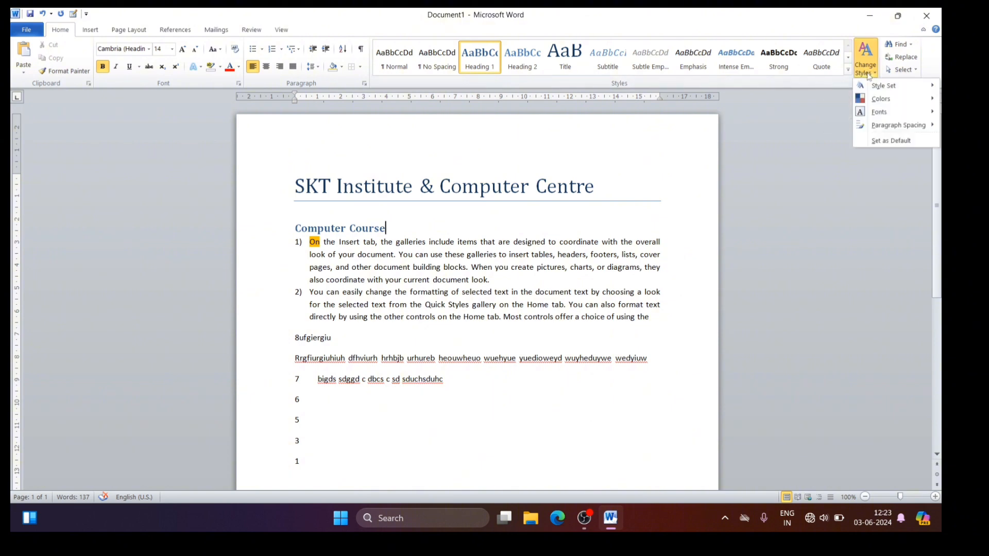
mouse_move(886, 89)
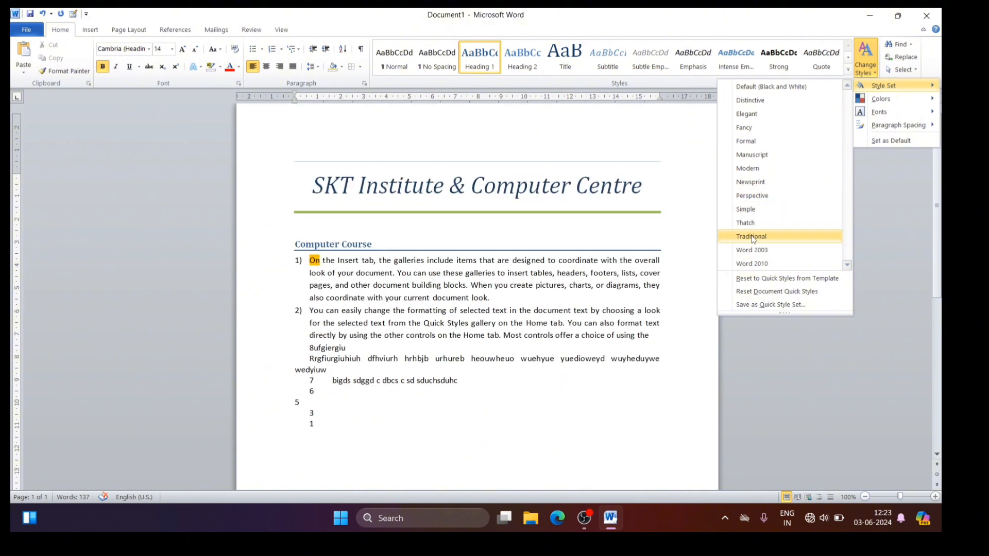
click(745, 129)
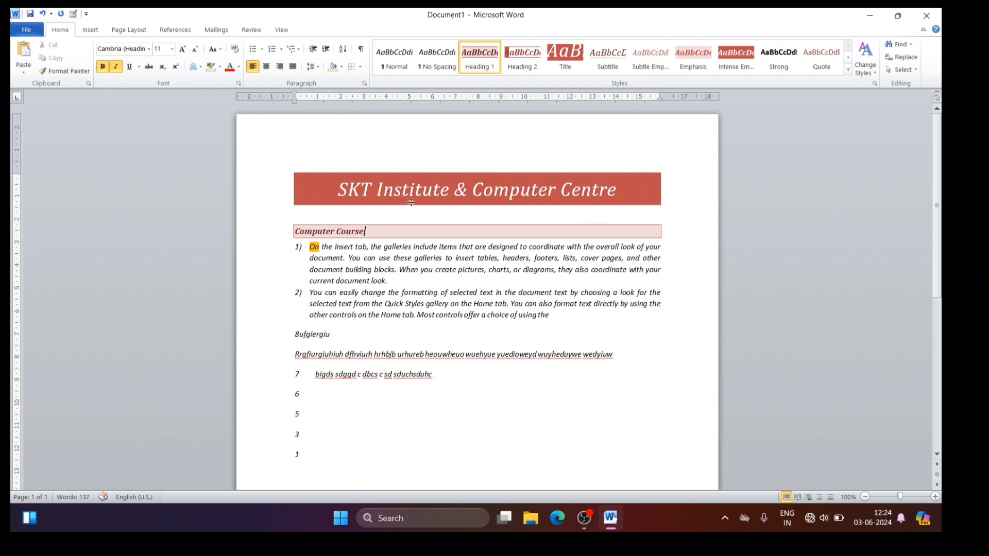
Step: Change the document's color scheme to Aspect and preview the built-in theme fonts without applying one
click(866, 72)
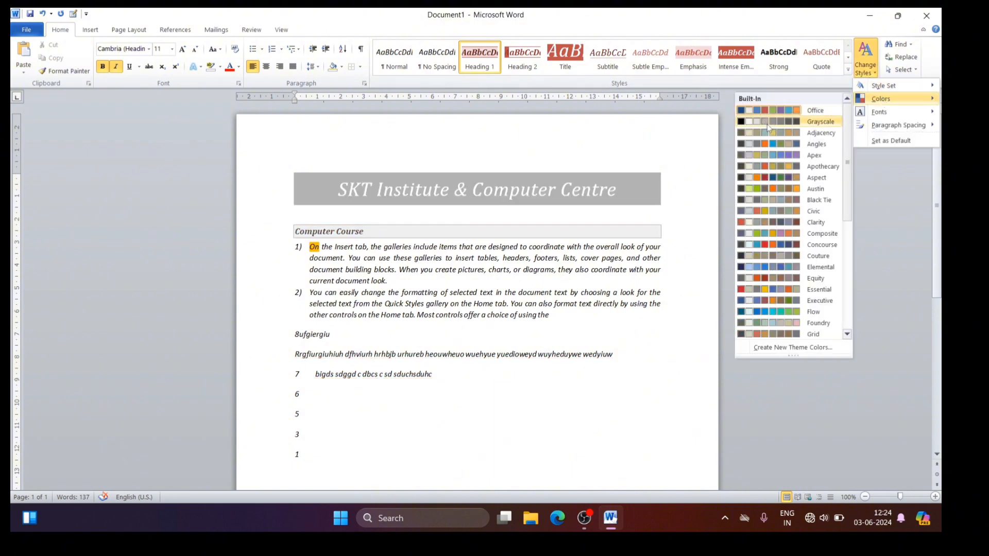
click(770, 178)
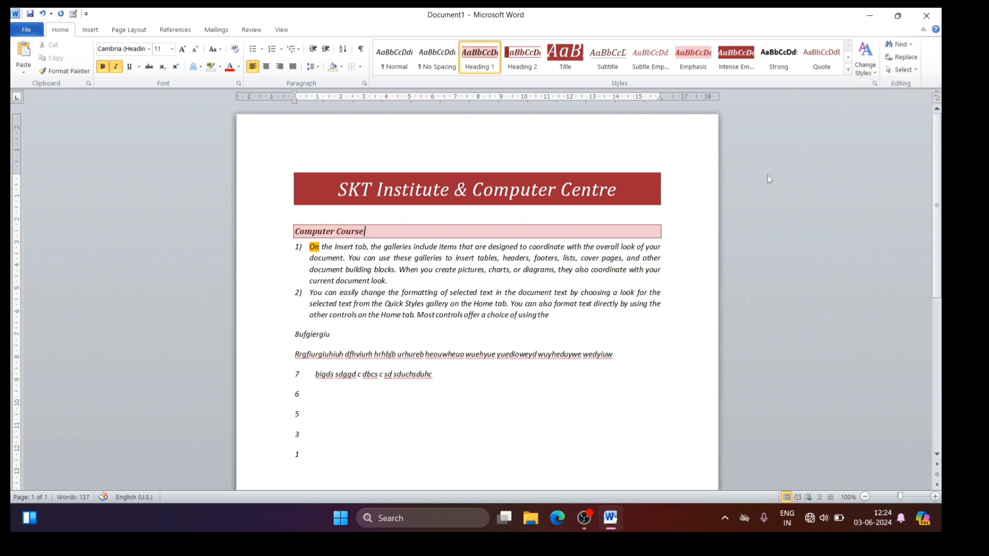
click(875, 76)
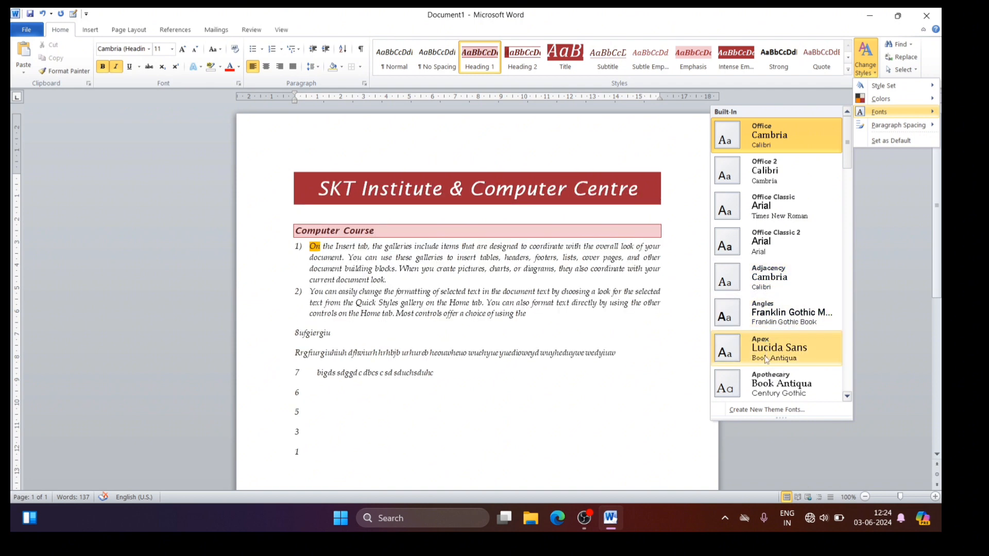
click(673, 389)
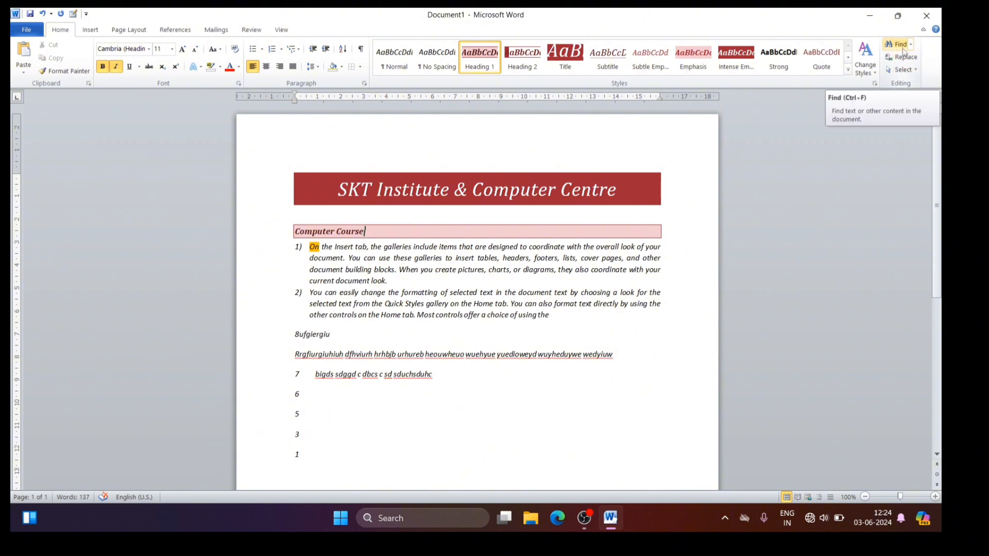
Step: Search the document for the word "document"
key(ctrl+f)
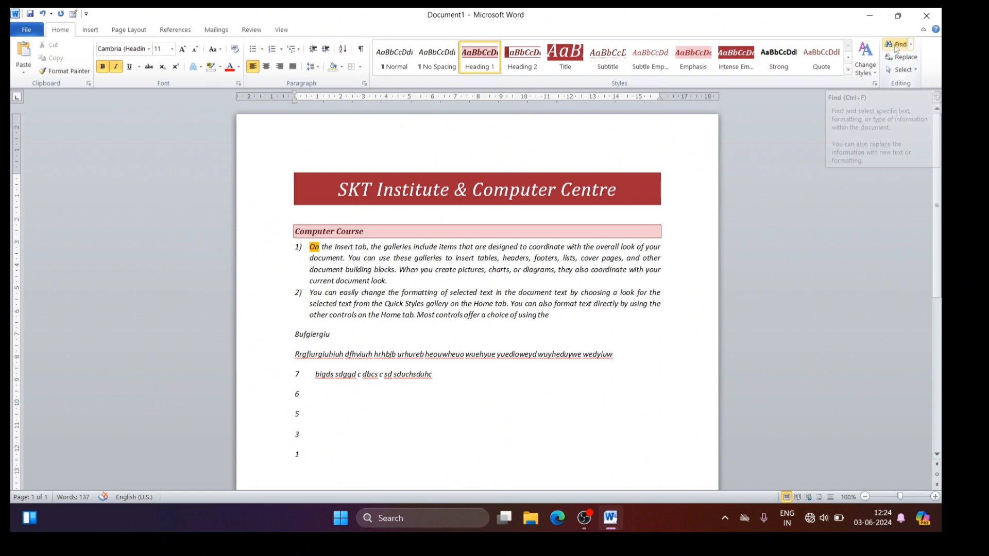
click(896, 45)
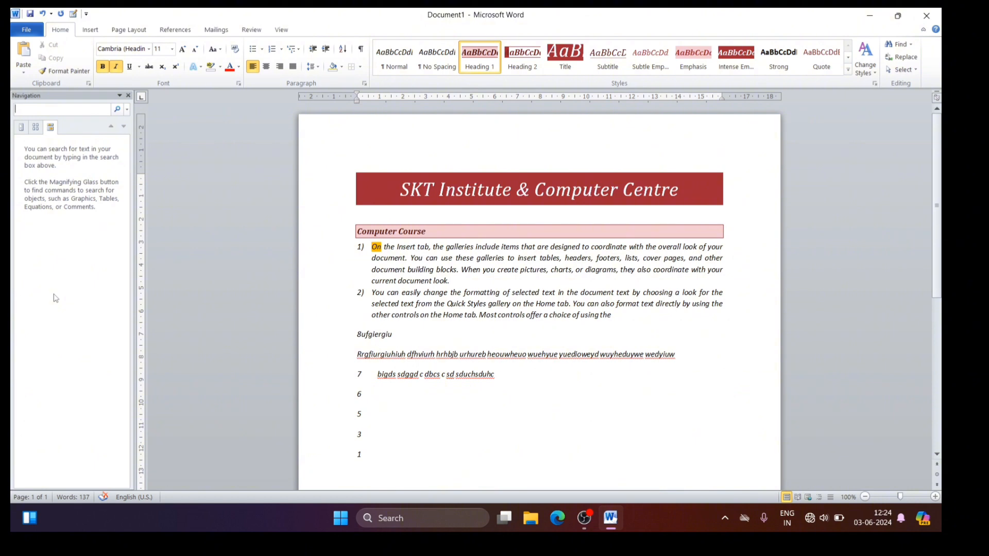
text(doc)
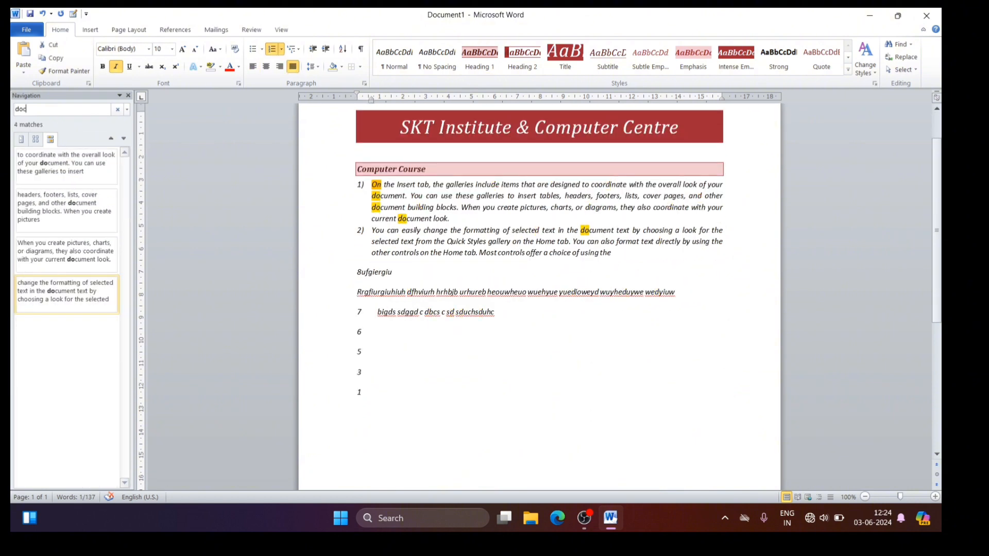
text(ument)
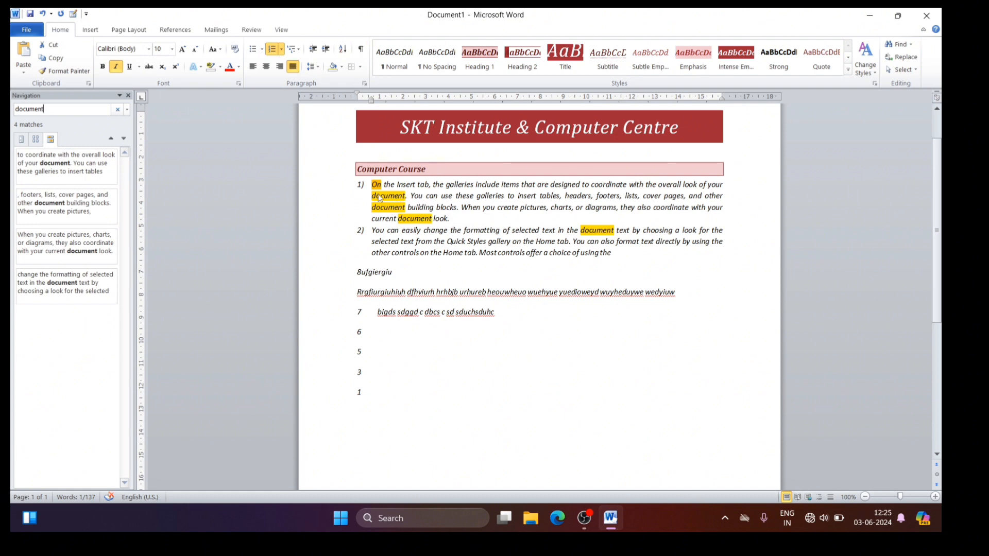
Step: Remove the shading color from the word "On" at the start of the first numbered item
double_click(377, 183)
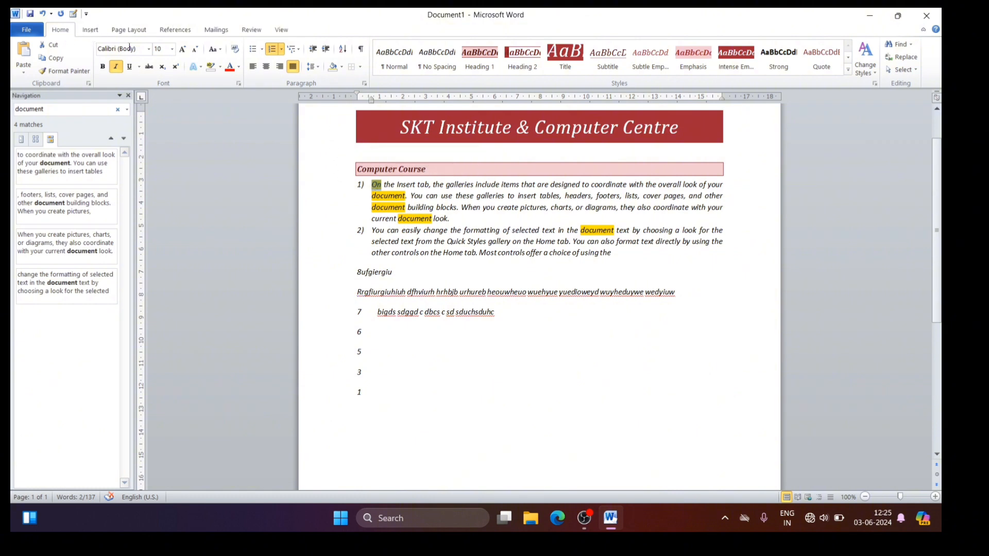
click(342, 68)
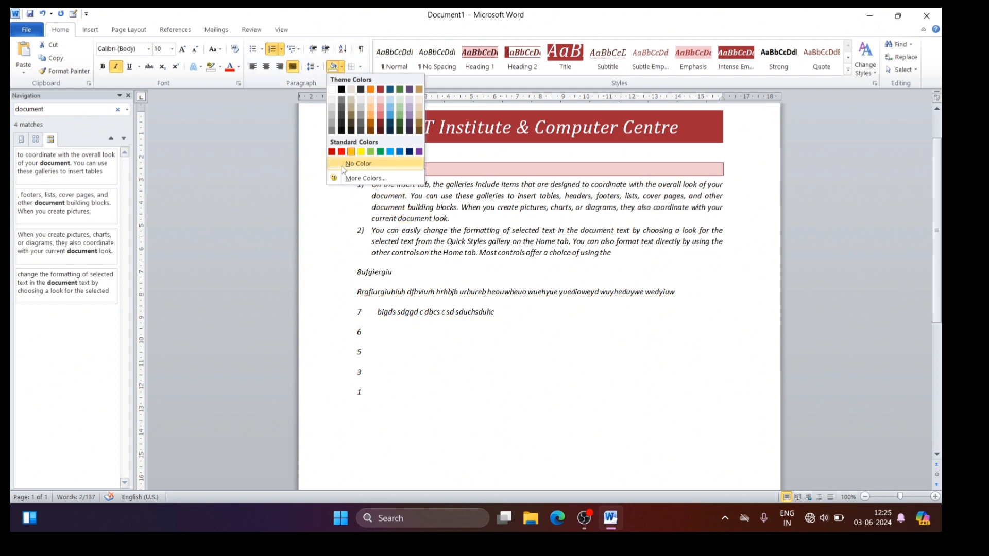
click(344, 169)
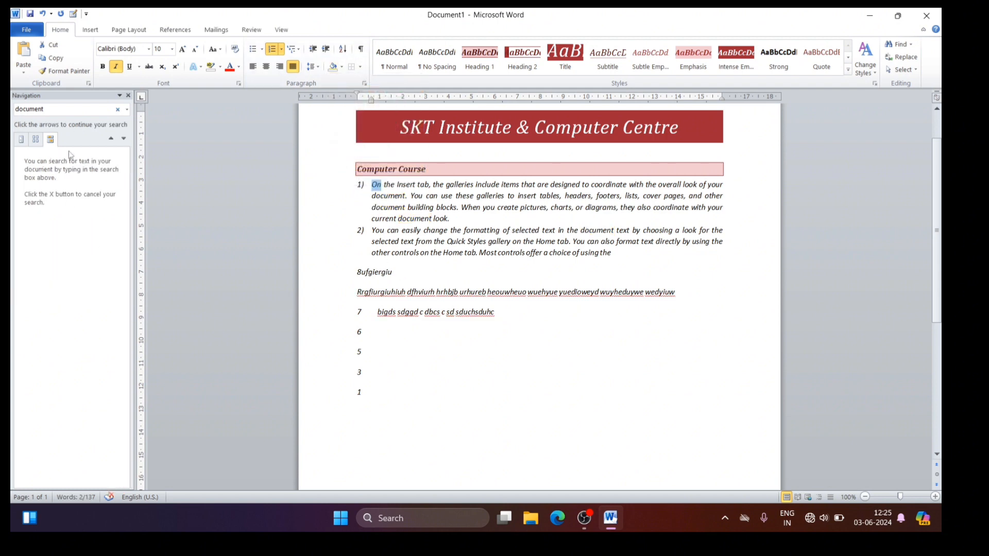
Step: Rerun the search for "document", go to the first match, and close the search and its pane
click(65, 107)
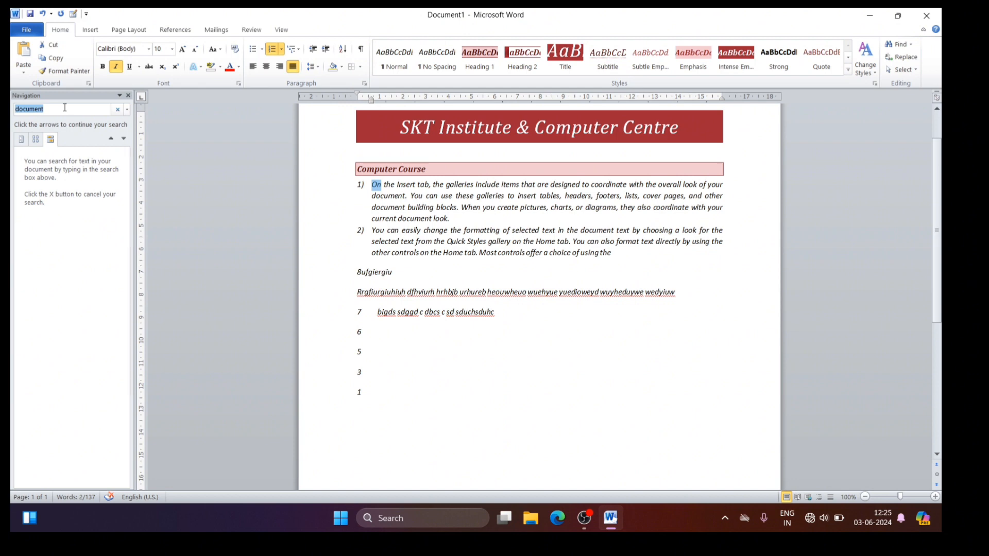
click(65, 109)
key(Return)
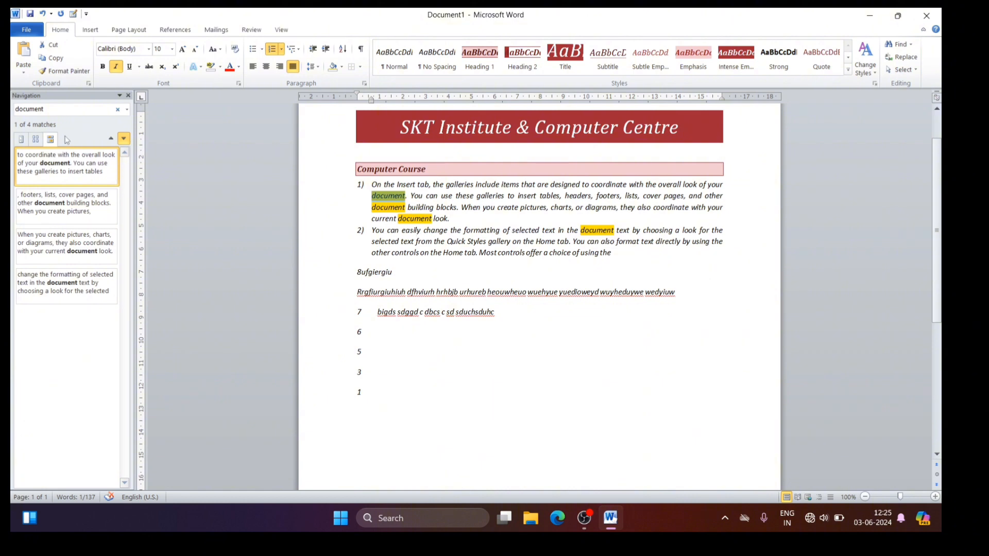
click(117, 111)
click(128, 95)
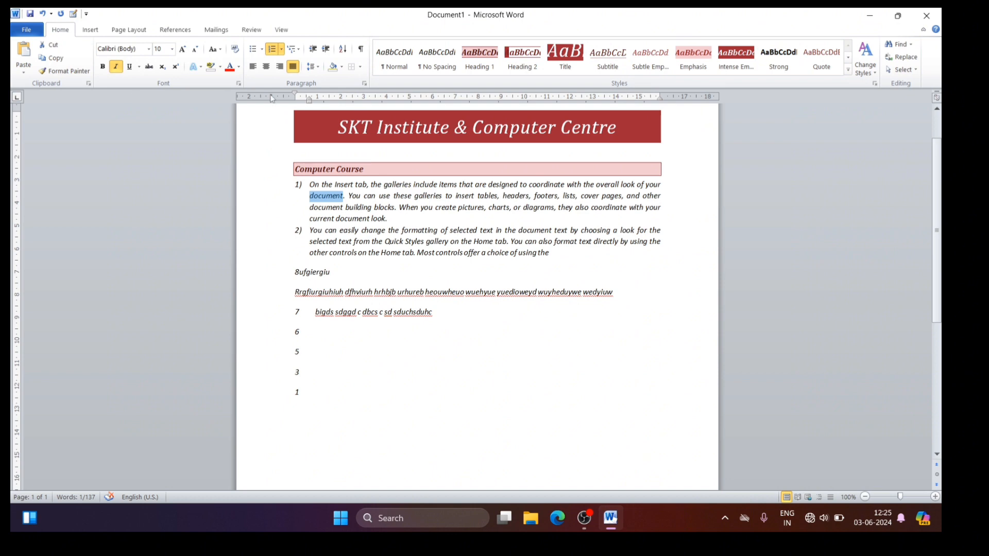
Step: Replace every occurrence of "document" with "Patna", including from the beginning of the text, and close Find and Replace
click(905, 60)
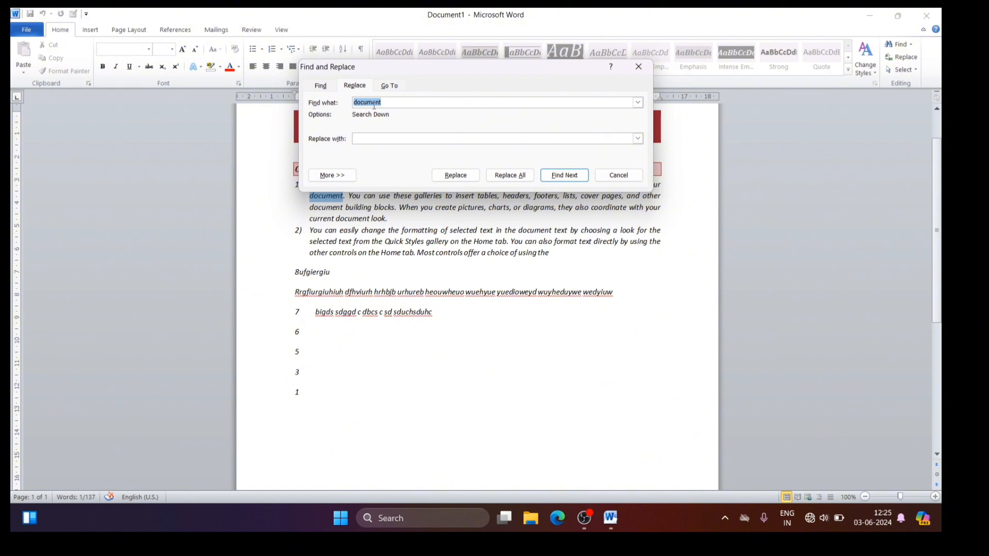
click(379, 137)
text(Patna)
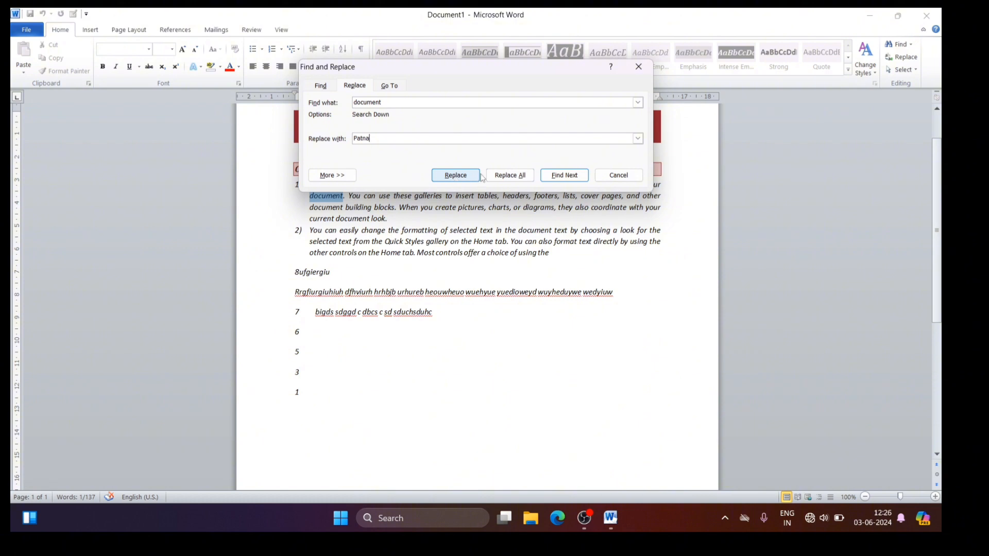
click(510, 176)
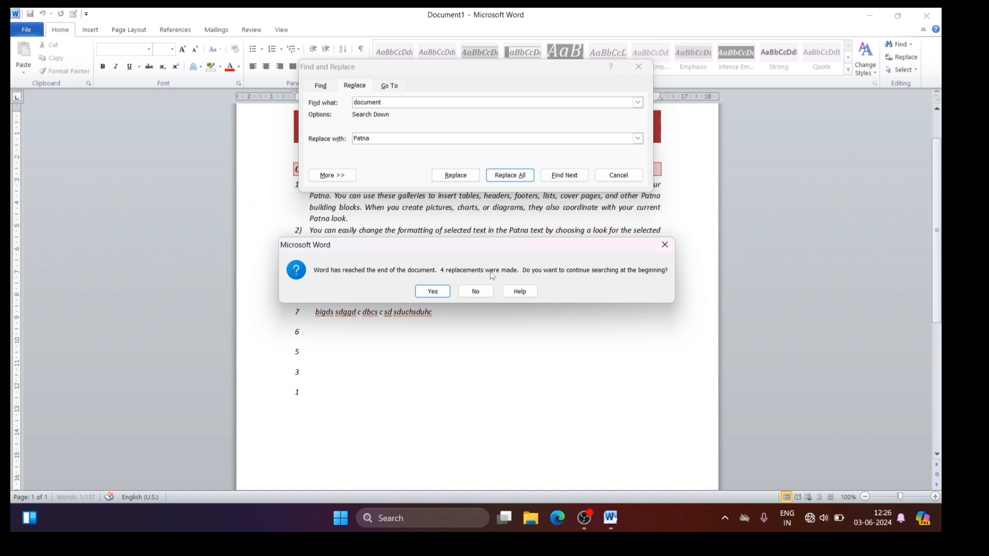
click(432, 292)
click(451, 290)
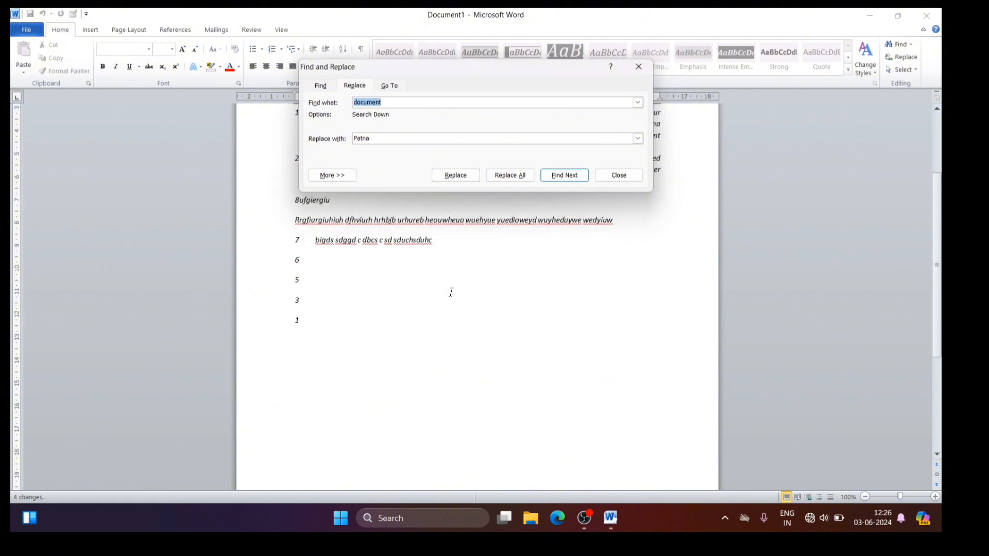
click(638, 67)
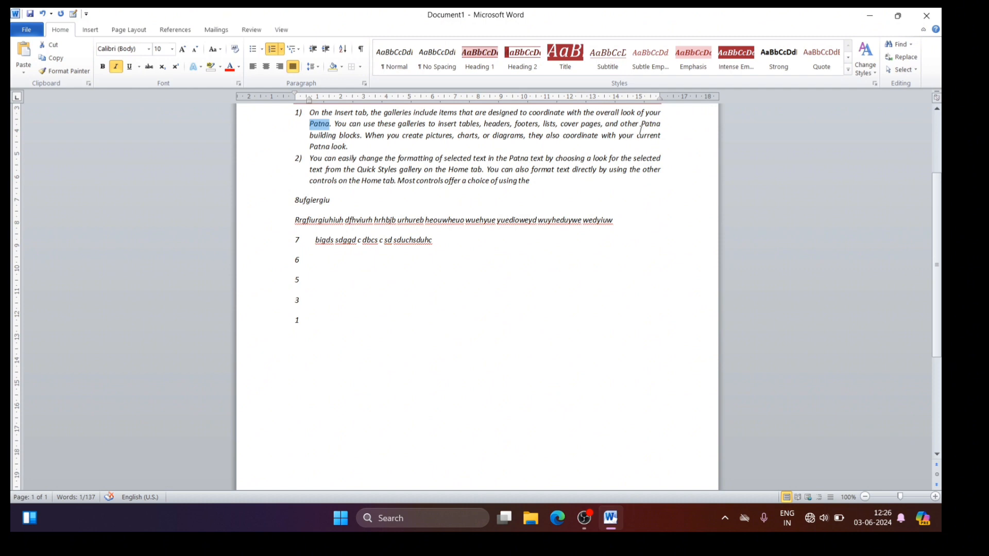
Step: Search the text for the replaced word "document"
click(899, 44)
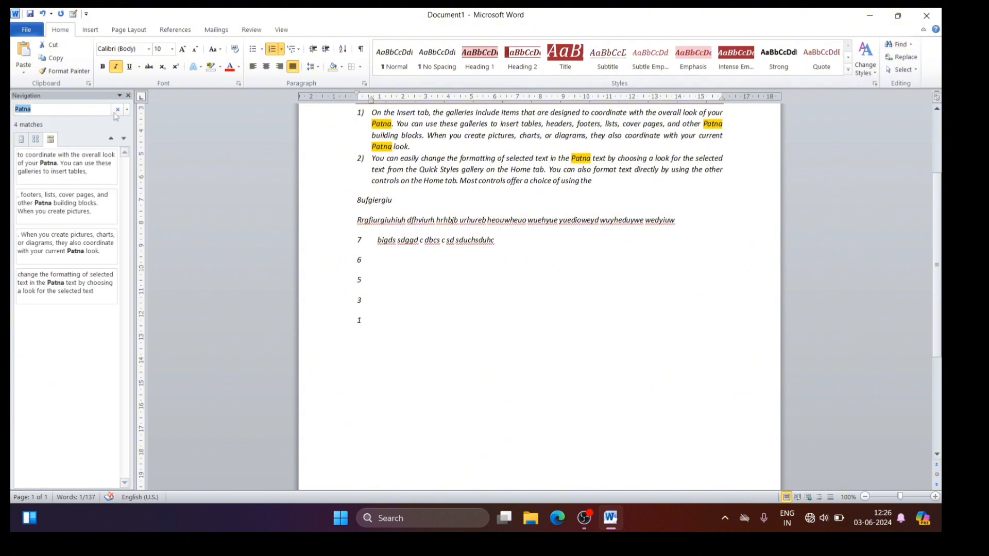
click(43, 113)
key(BackSpace)
key(BackSpace)
key(BackSpace)
key(BackSpace)
key(BackSpace)
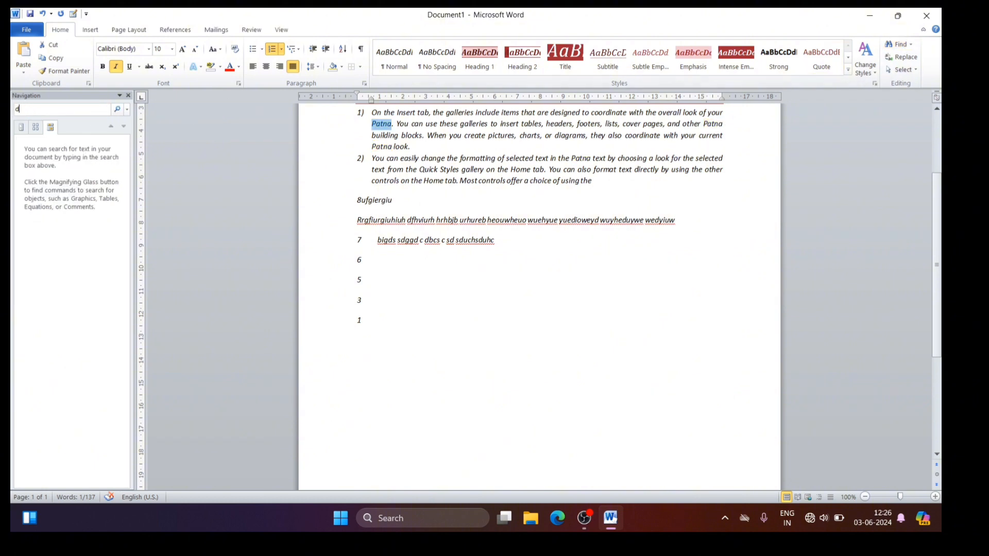
text(docum)
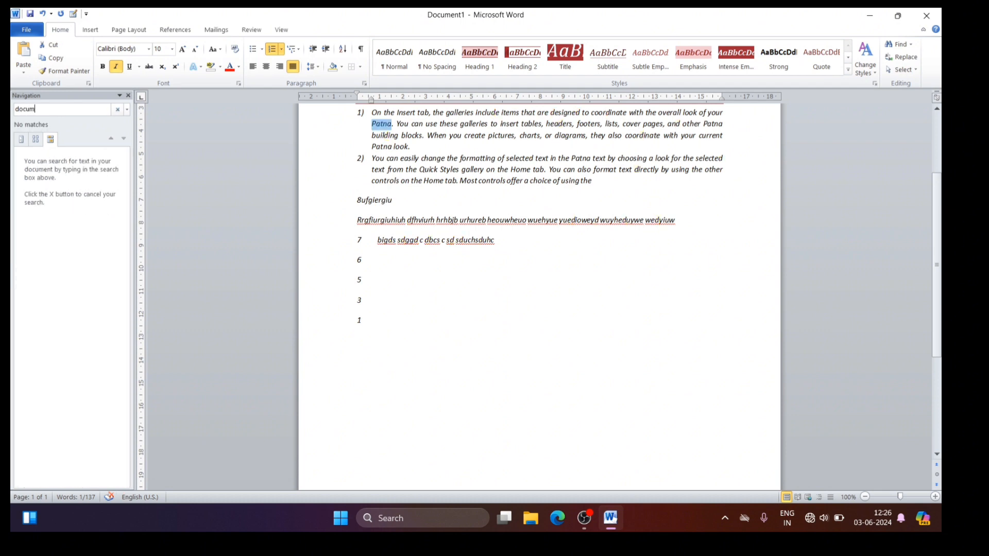
text(en)
Step: Change the search term to "patna" to find the replacement words, and close the search pane
key(BackSpace)
key(BackSpace)
key(BackSpace)
key(BackSpace)
key(BackSpace)
key(BackSpace)
key(BackSpace)
key(BackSpace)
text(patna)
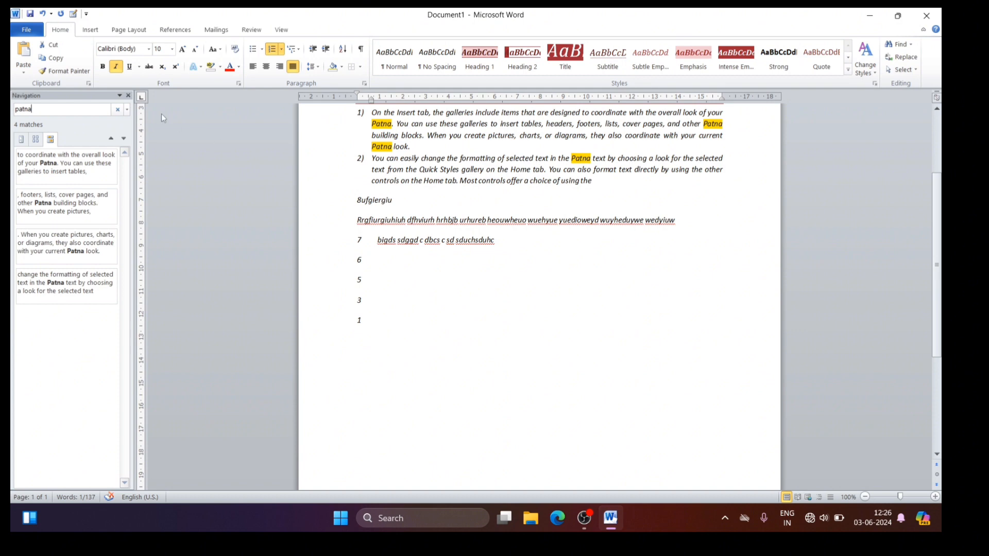
click(129, 96)
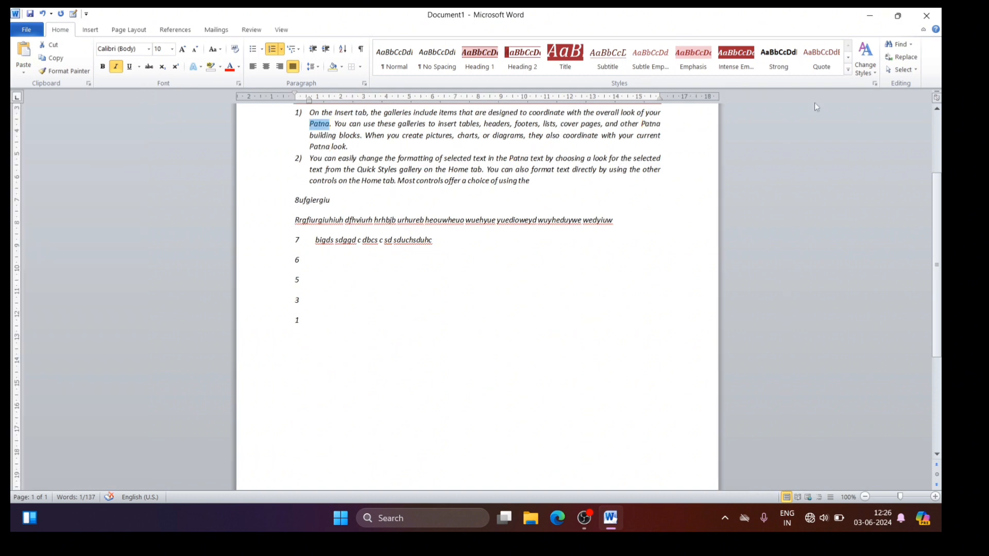
Step: Review the available selection options, select the entire document's content, and clear the selection
click(917, 71)
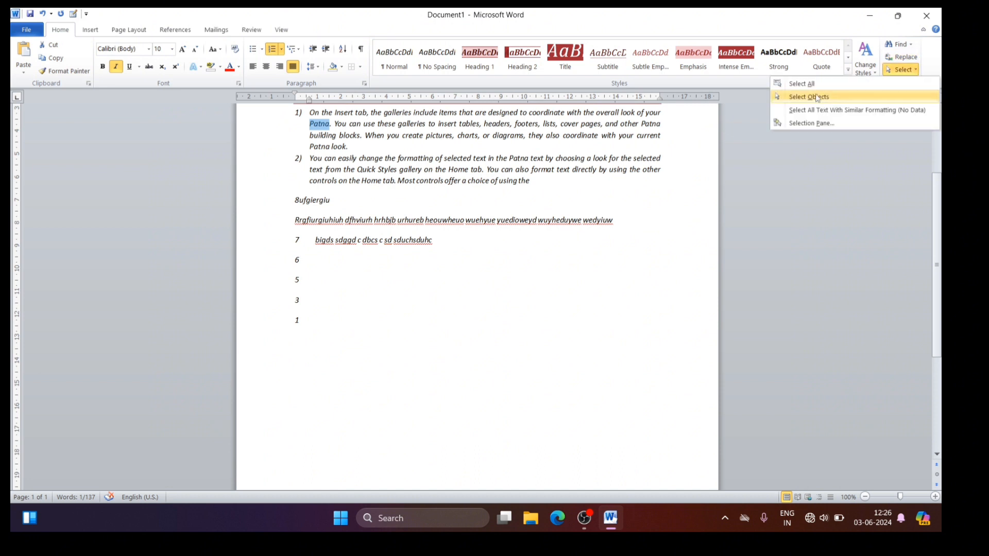
click(551, 278)
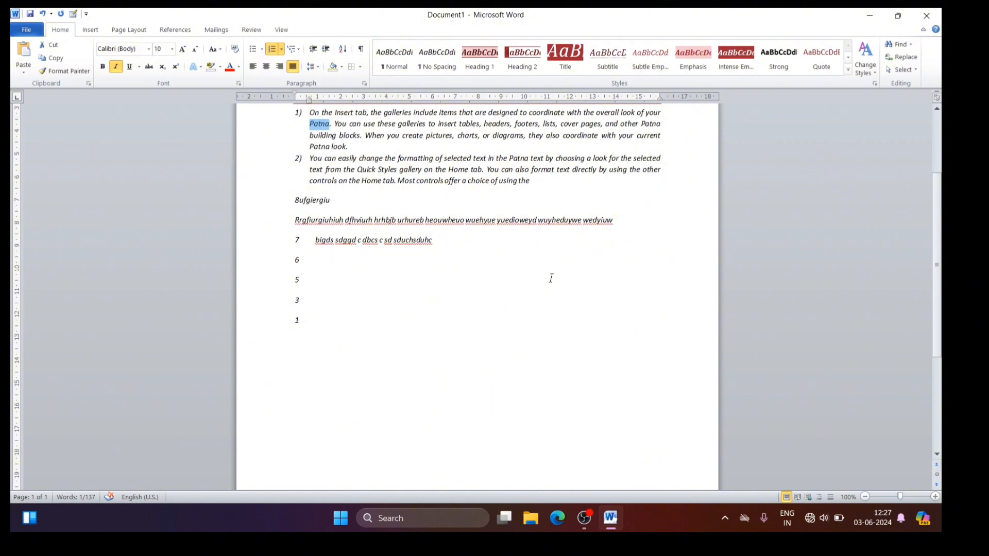
key(ctrl+a)
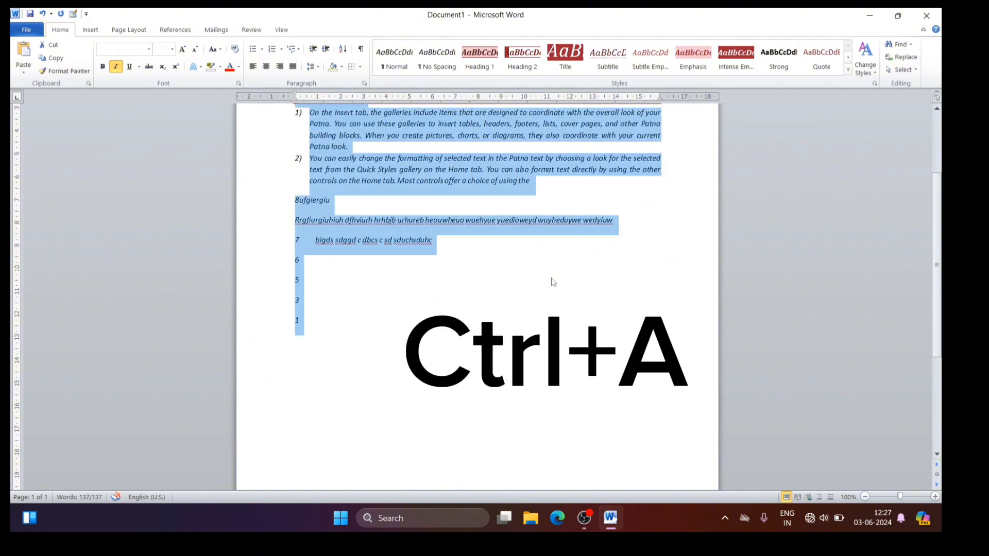
click(516, 299)
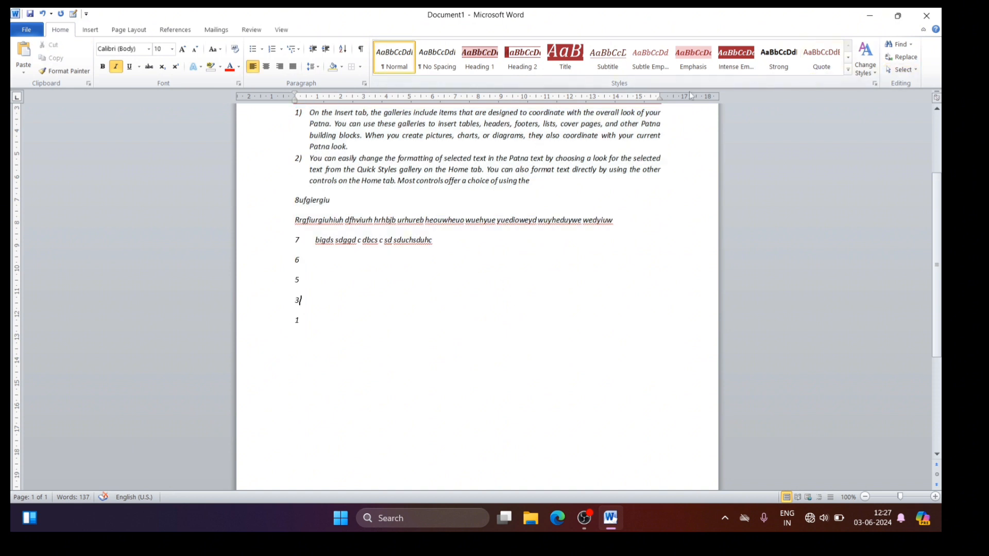
click(541, 200)
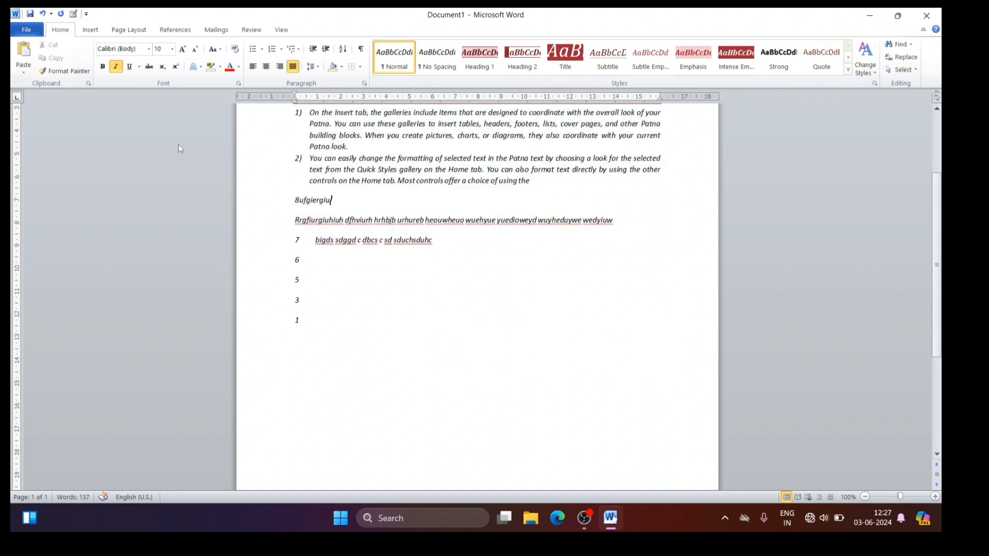
click(86, 32)
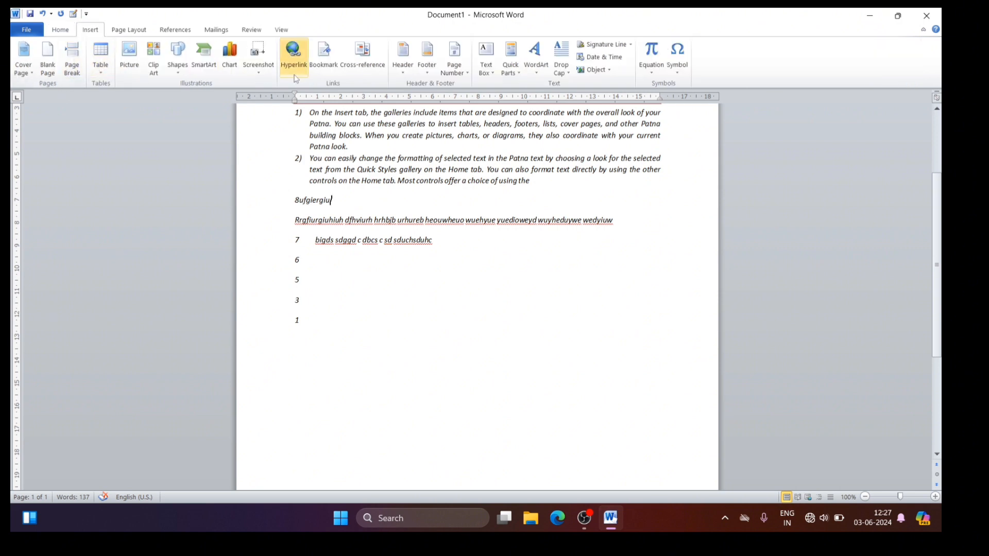
click(60, 30)
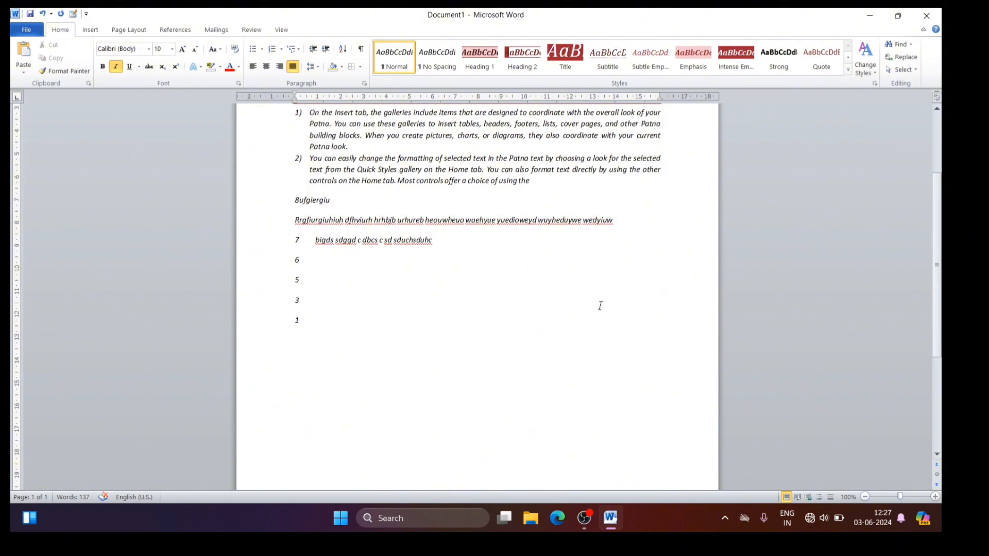